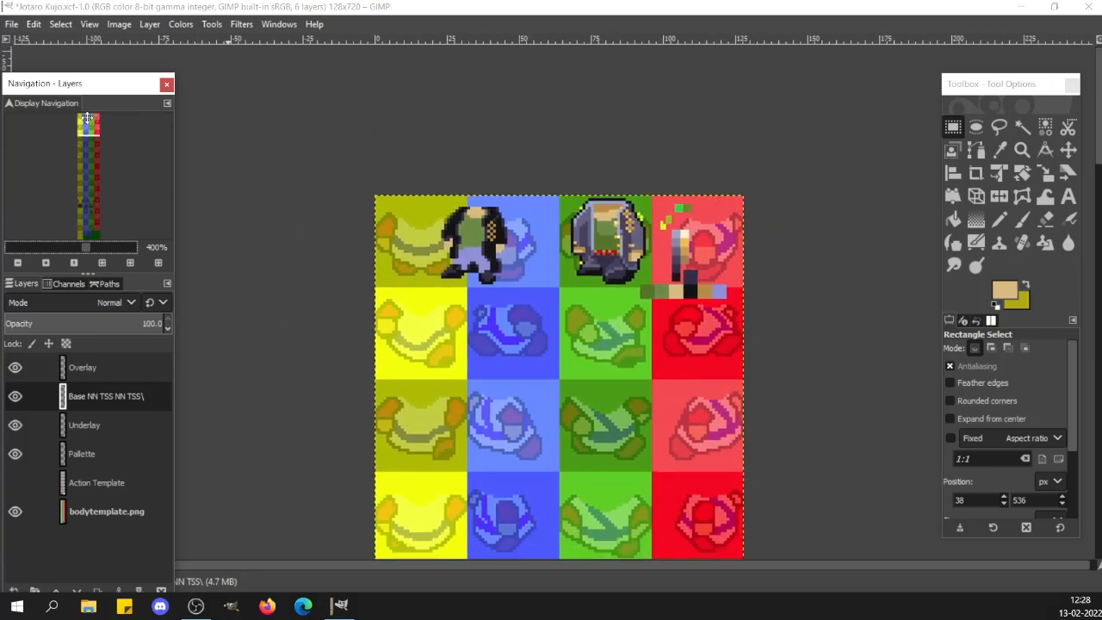
Outline the two dressed torso sprites in the green column's lower rows with rectangular selections, clearing each selection
click(111, 247)
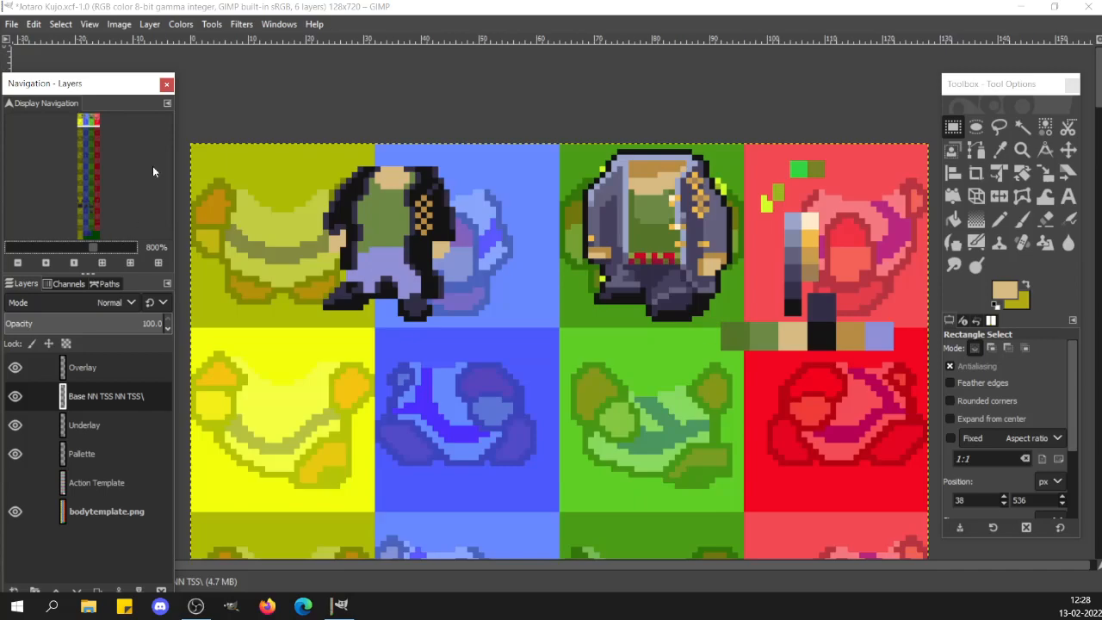
drag(91, 119, 90, 205)
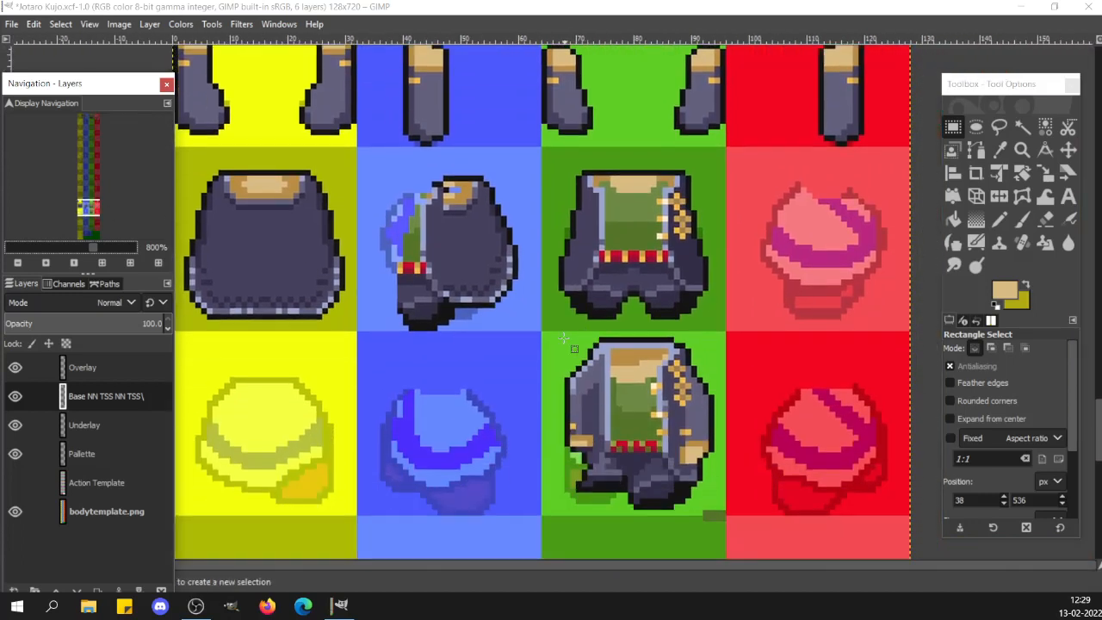
drag(553, 337, 727, 517)
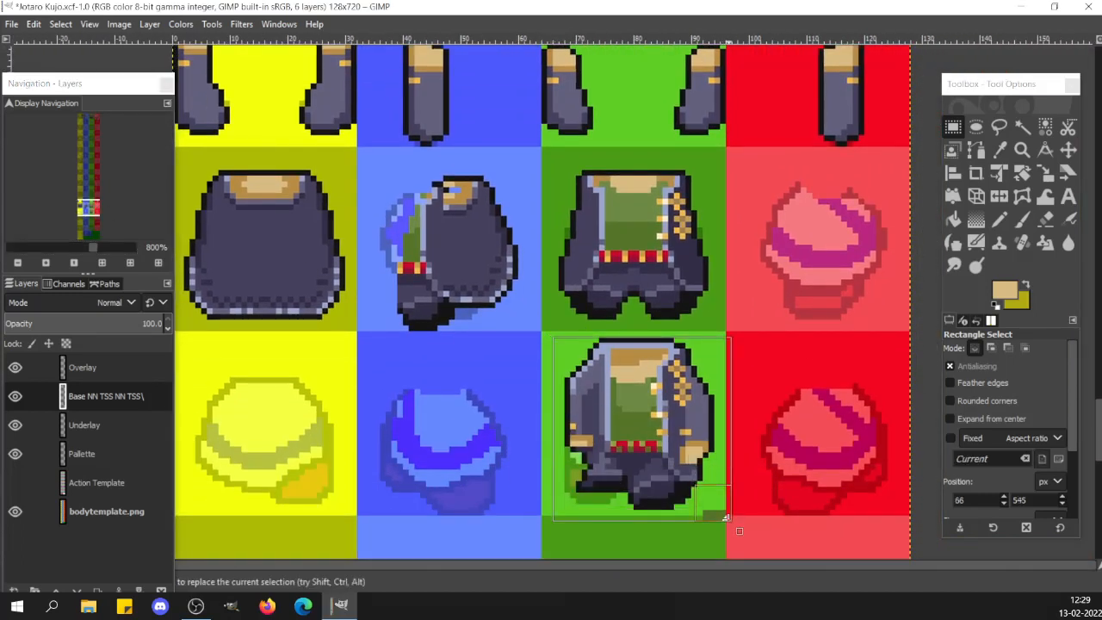
click(799, 344)
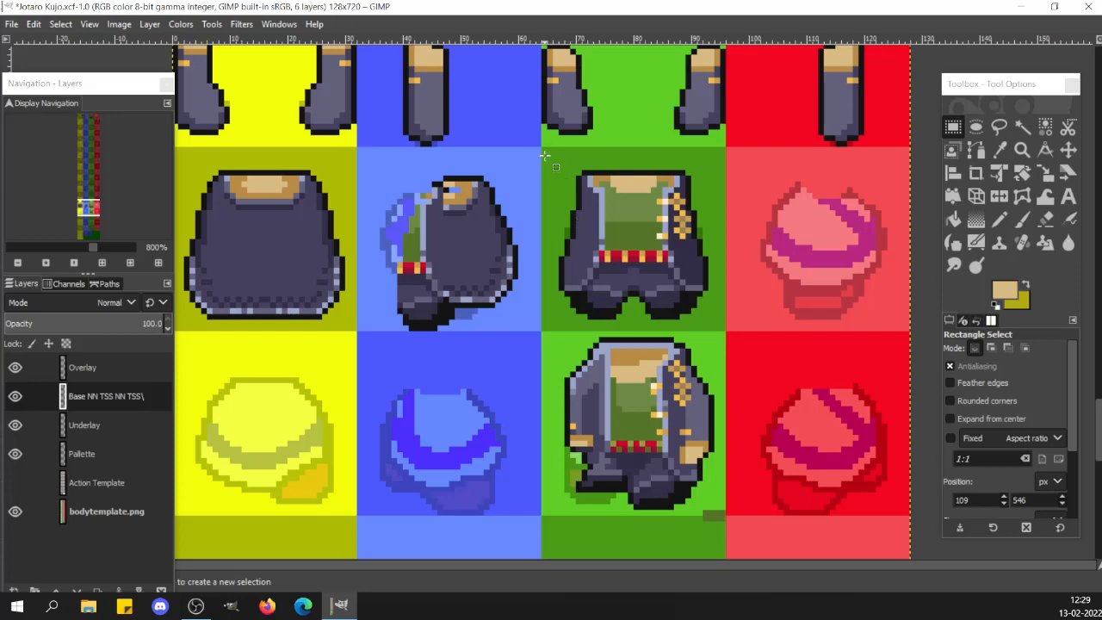
drag(548, 158, 726, 336)
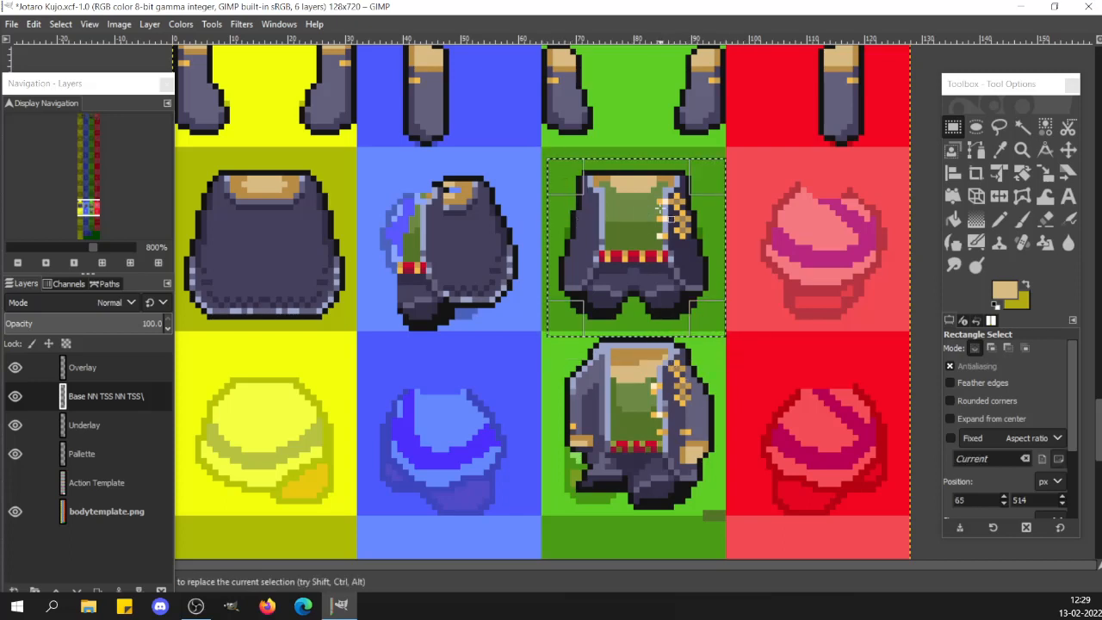
click(864, 256)
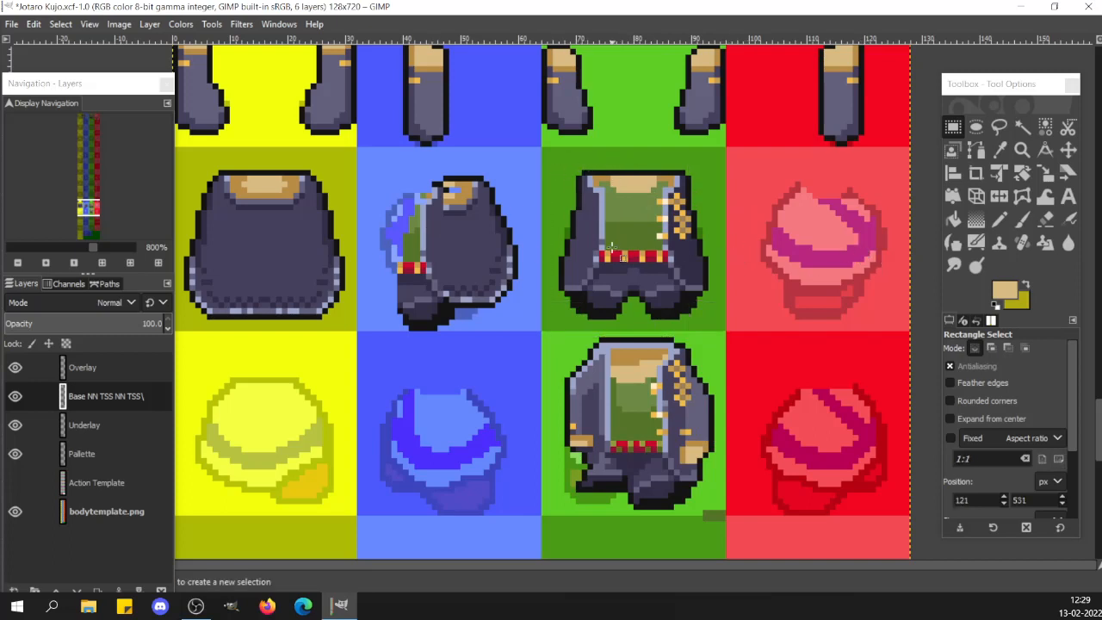
Toggle the Base layer's visibility off and on to compare the drawn clothing with the body template beneath it
click(15, 425)
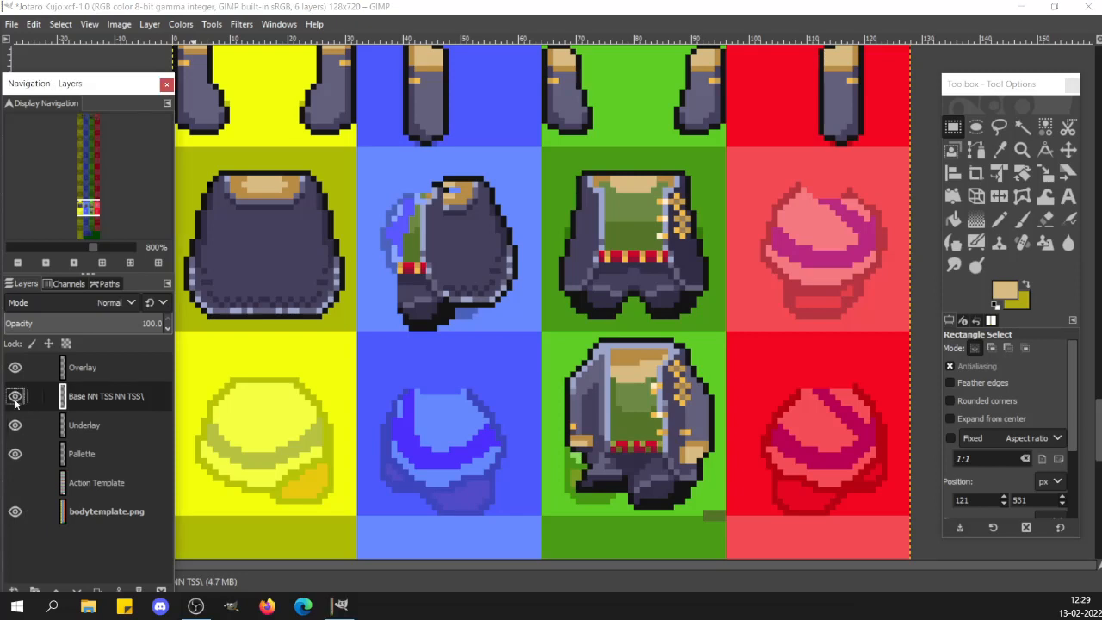
click(15, 397)
click(15, 398)
click(15, 399)
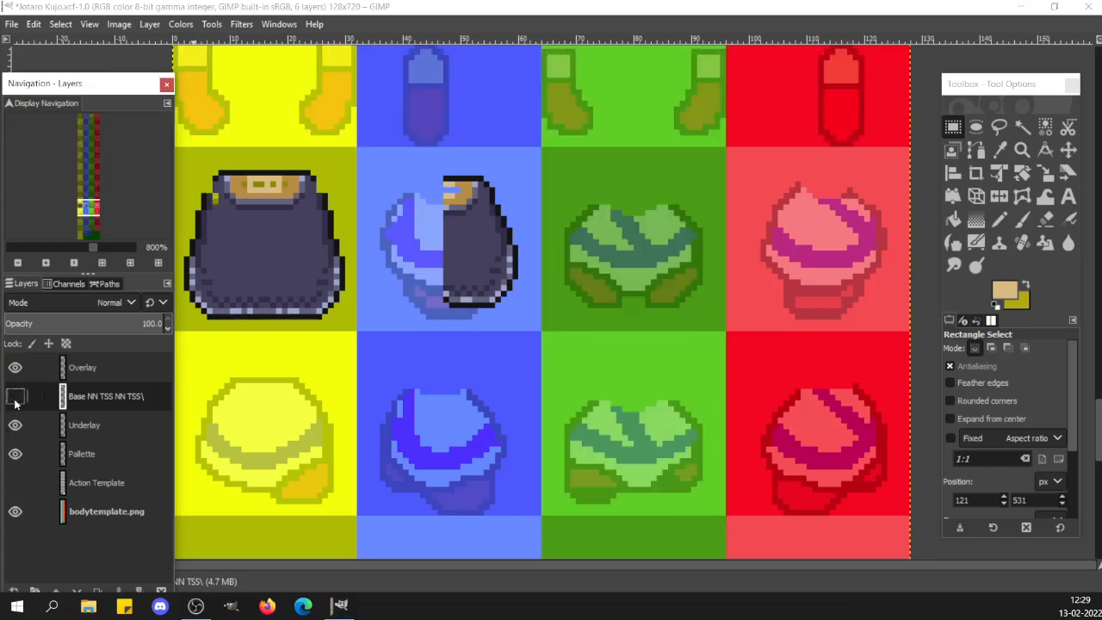
click(15, 399)
click(15, 398)
click(14, 399)
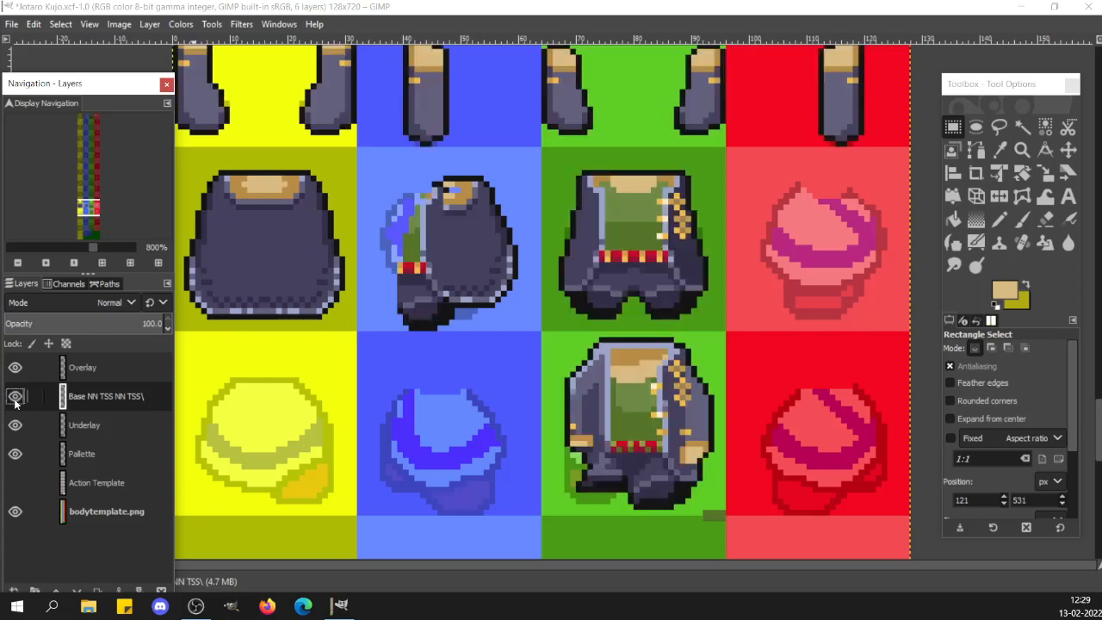
click(15, 399)
click(15, 399)
click(14, 399)
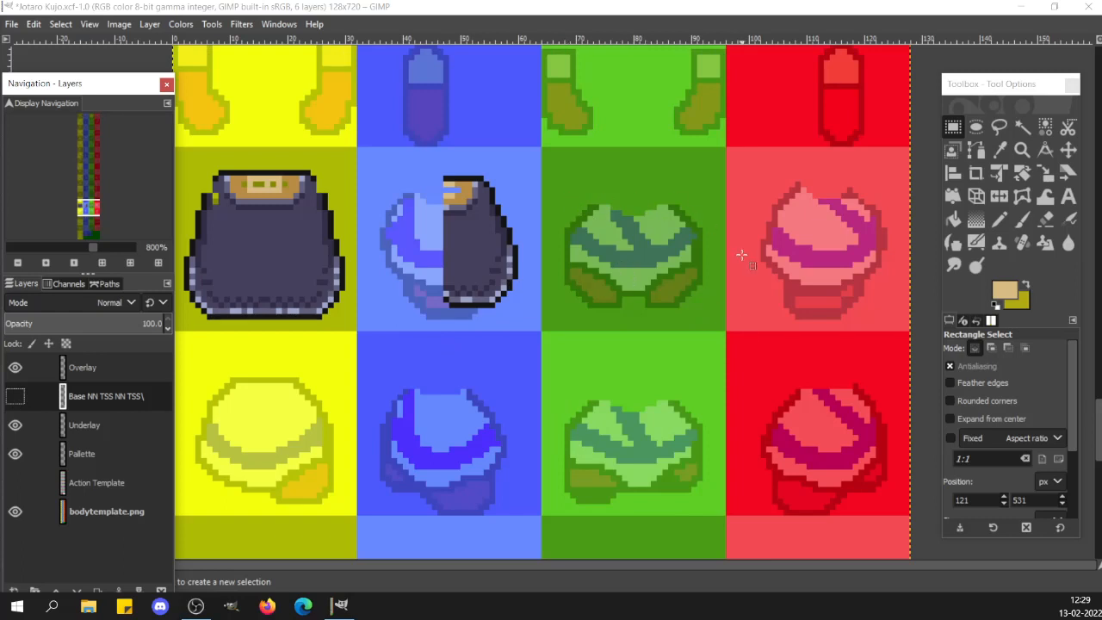
click(14, 399)
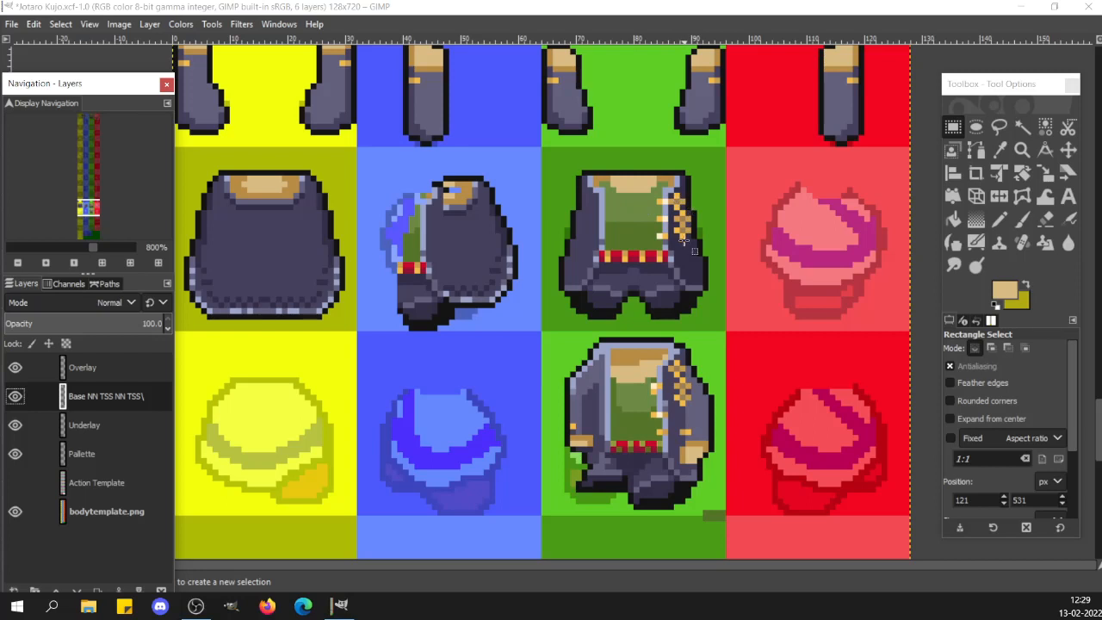
click(15, 395)
click(16, 395)
click(736, 242)
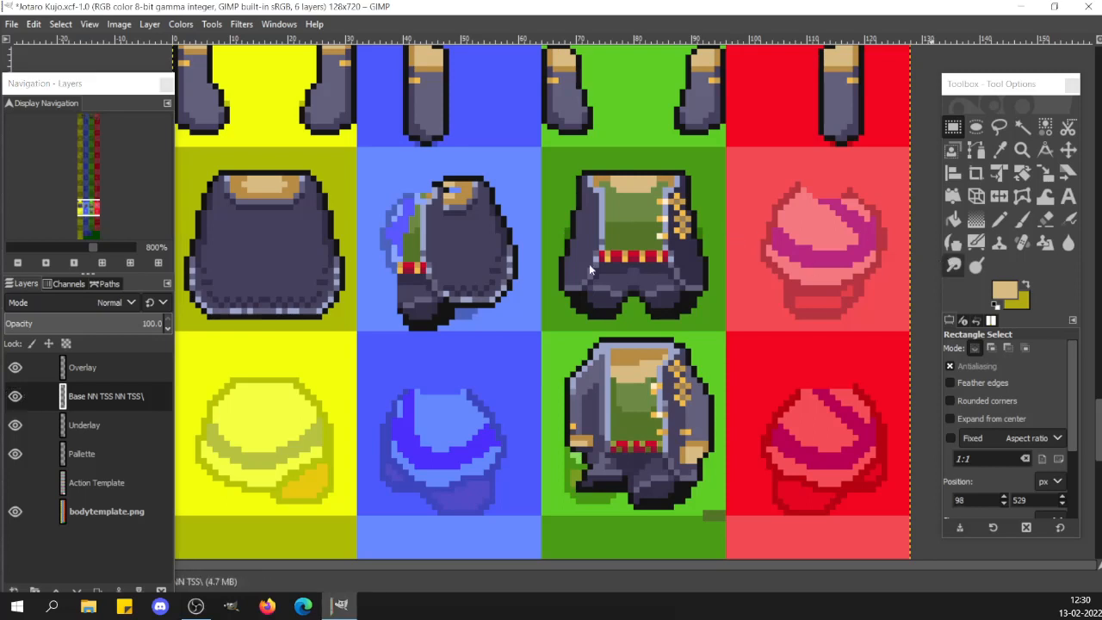
Hide the Base layer, outline the blue column's arm template with a rectangular selection, and show the layer again
click(87, 208)
drag(87, 208, 87, 207)
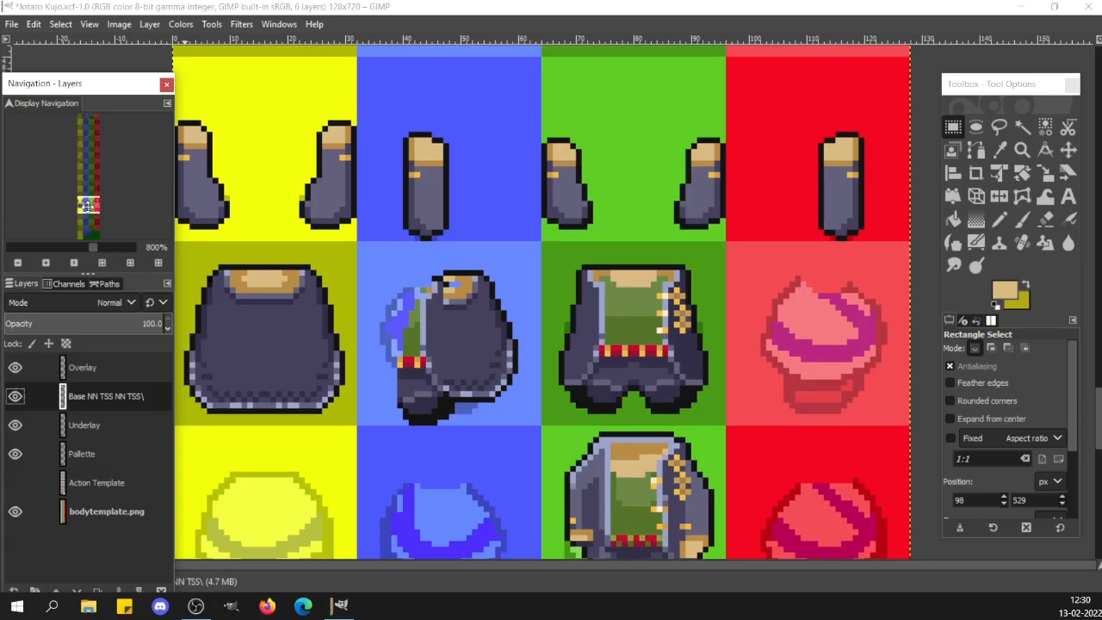
drag(87, 207, 87, 204)
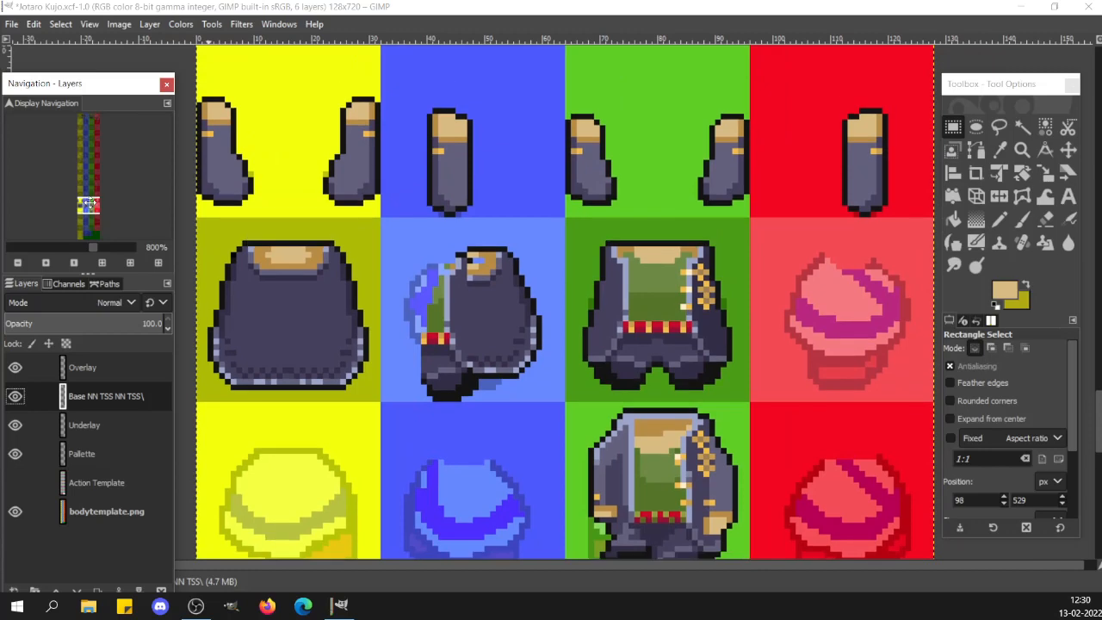
click(63, 248)
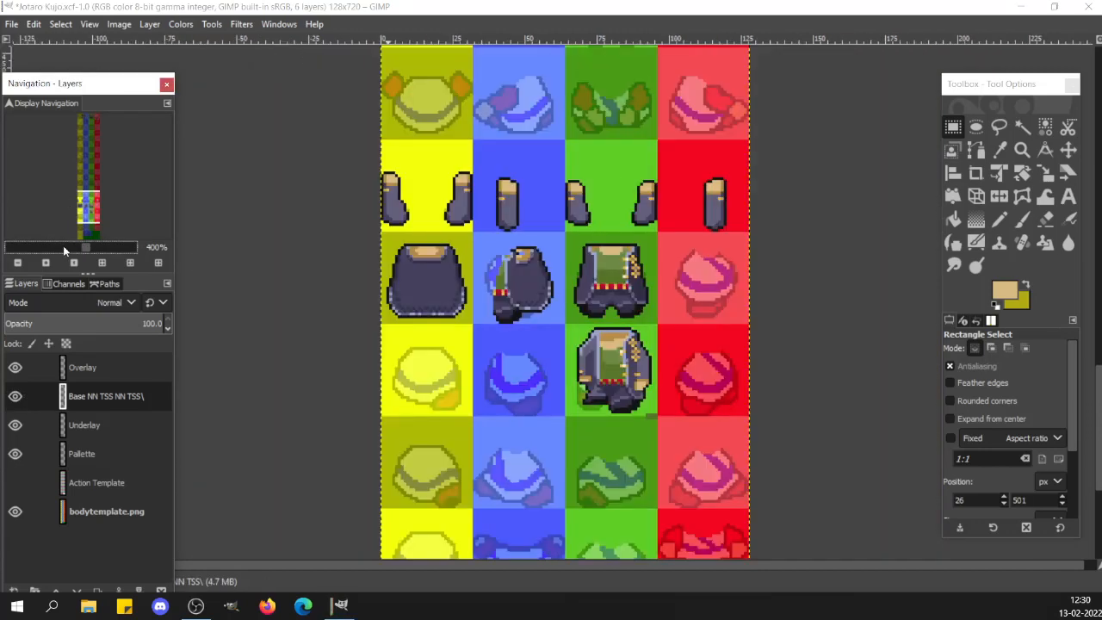
click(111, 248)
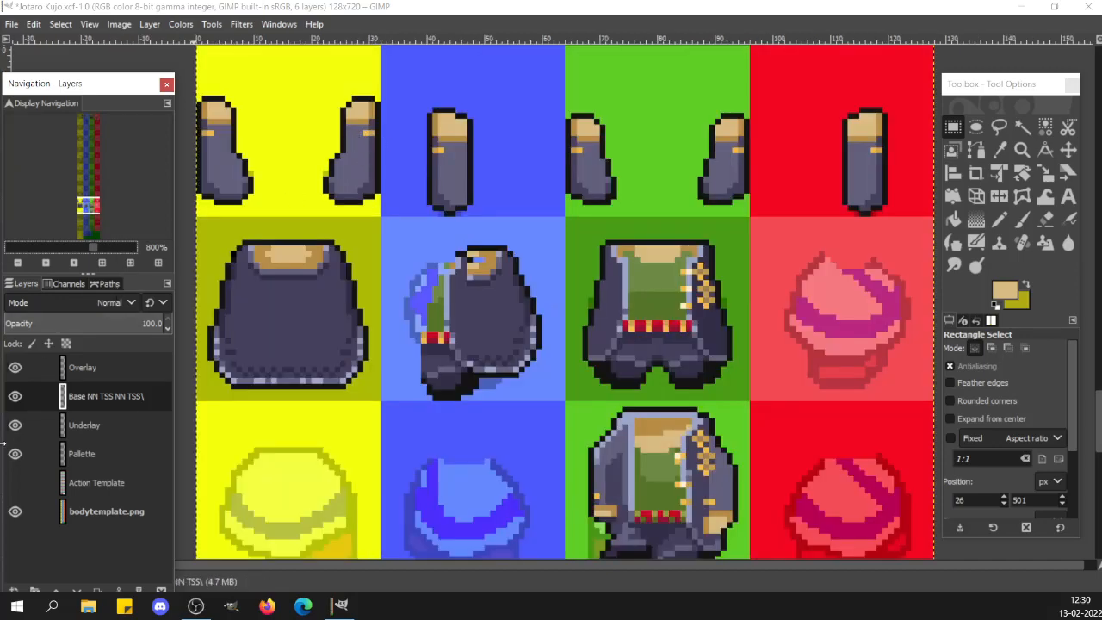
click(14, 397)
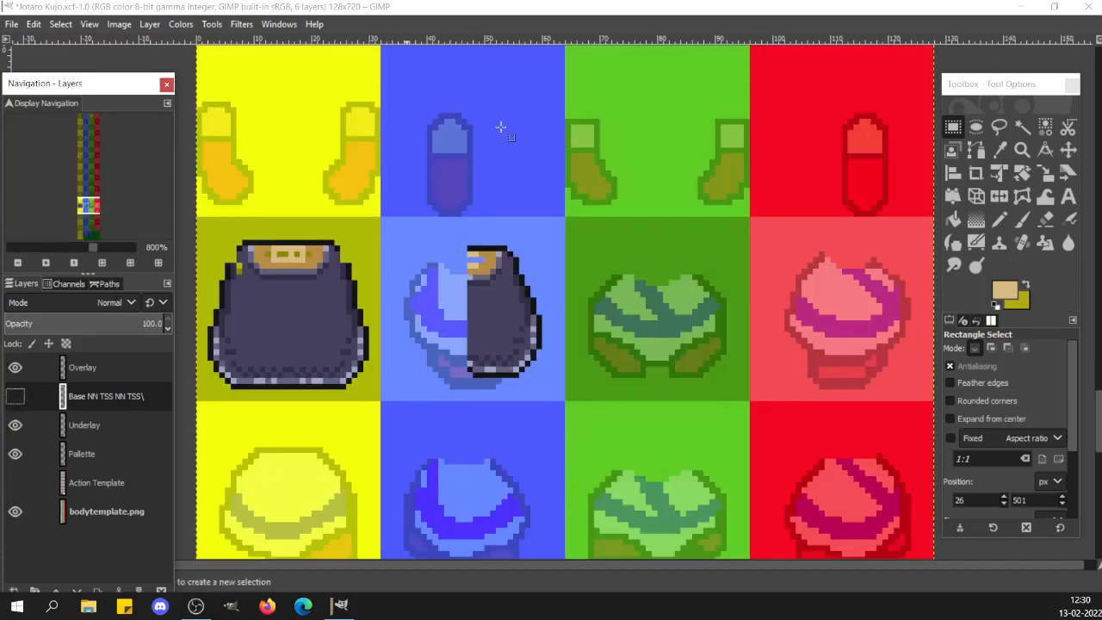
click(456, 142)
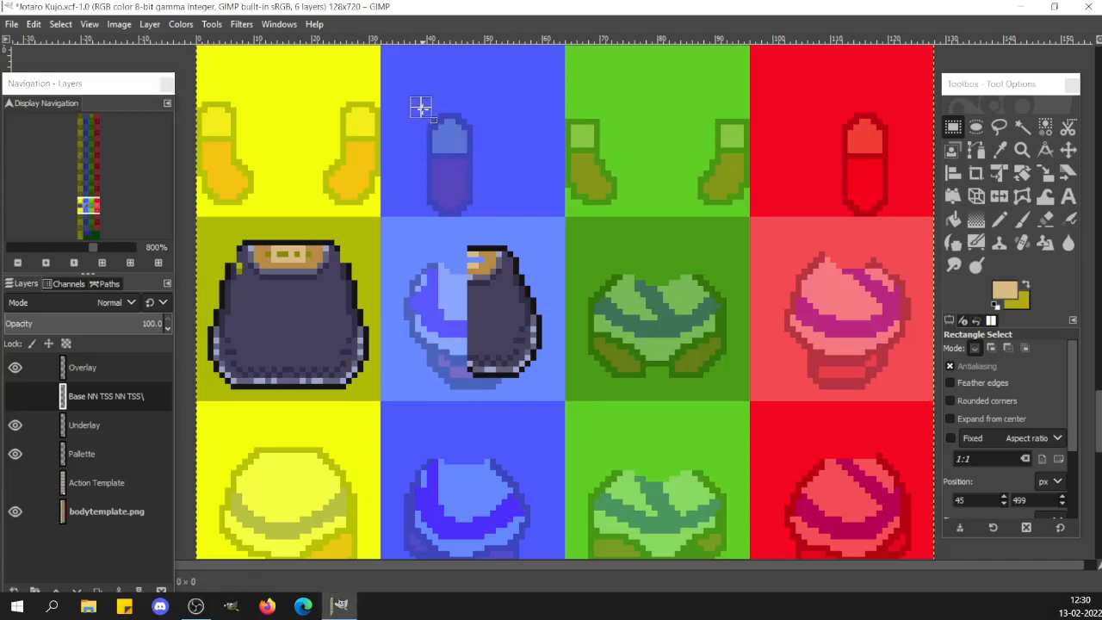
drag(421, 107, 478, 216)
click(263, 165)
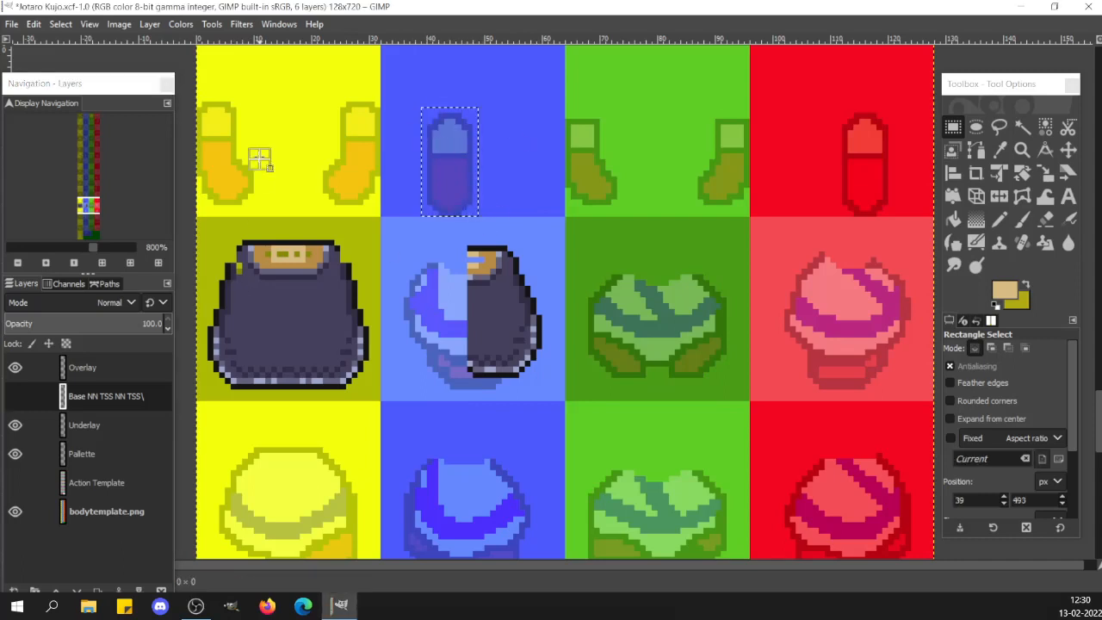
click(15, 396)
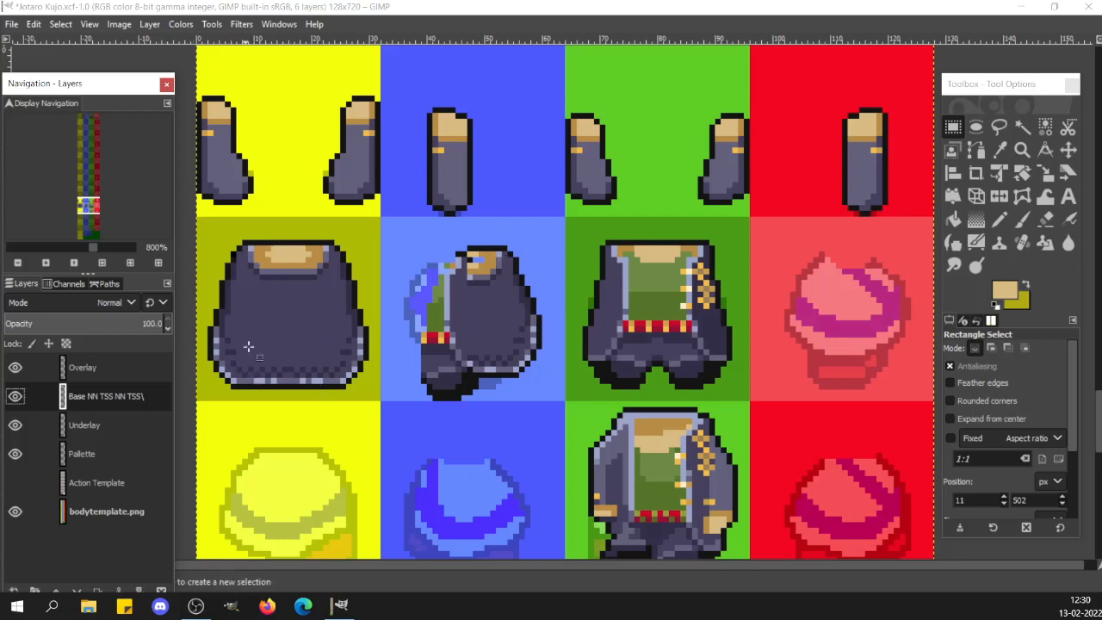
Hide the Base and Overlay layers and outline the torso templates in the green and yellow columns with rectangular selections
click(14, 396)
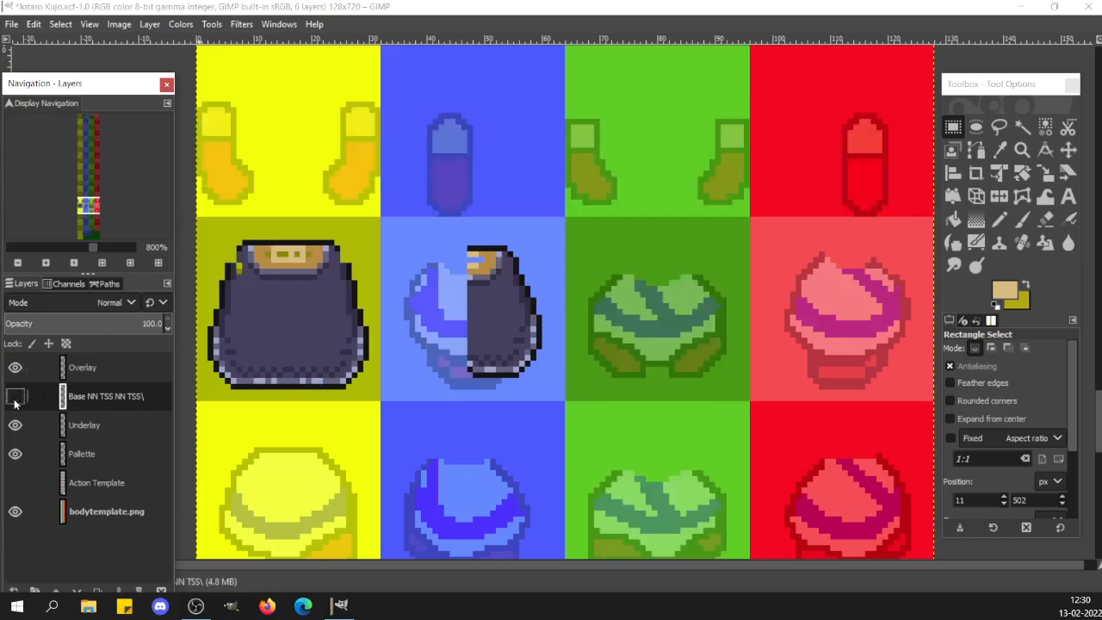
click(15, 370)
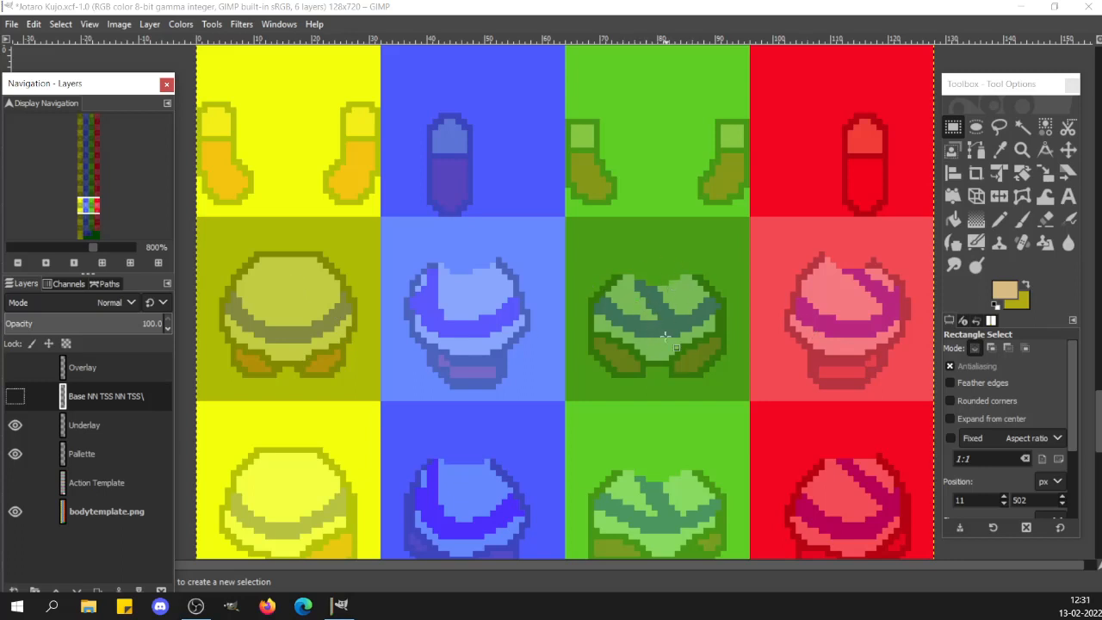
drag(628, 263, 691, 384)
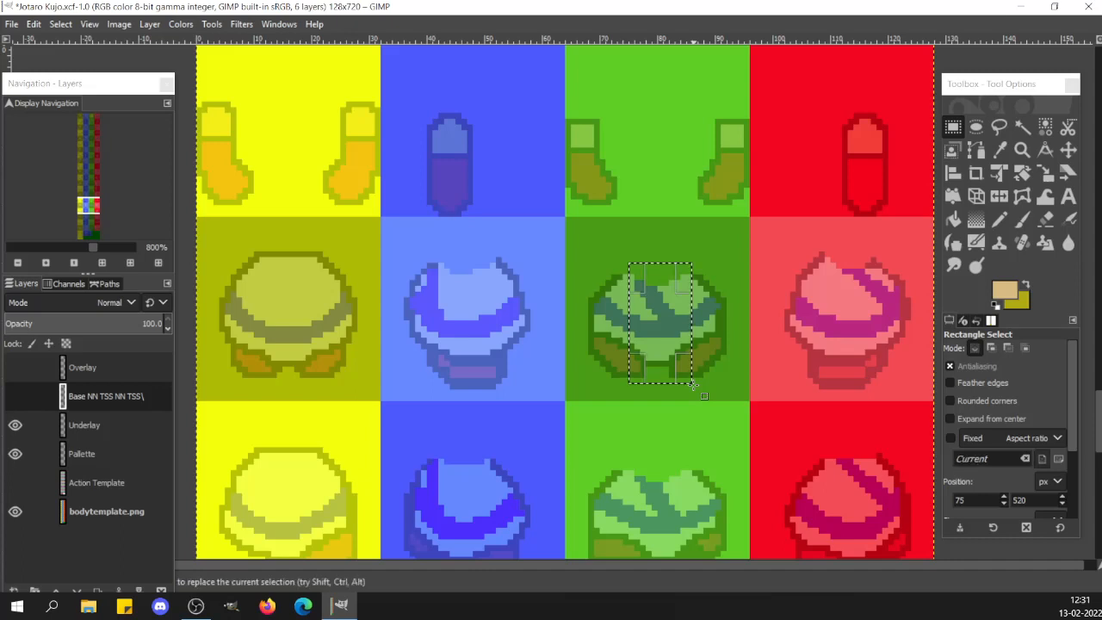
click(314, 334)
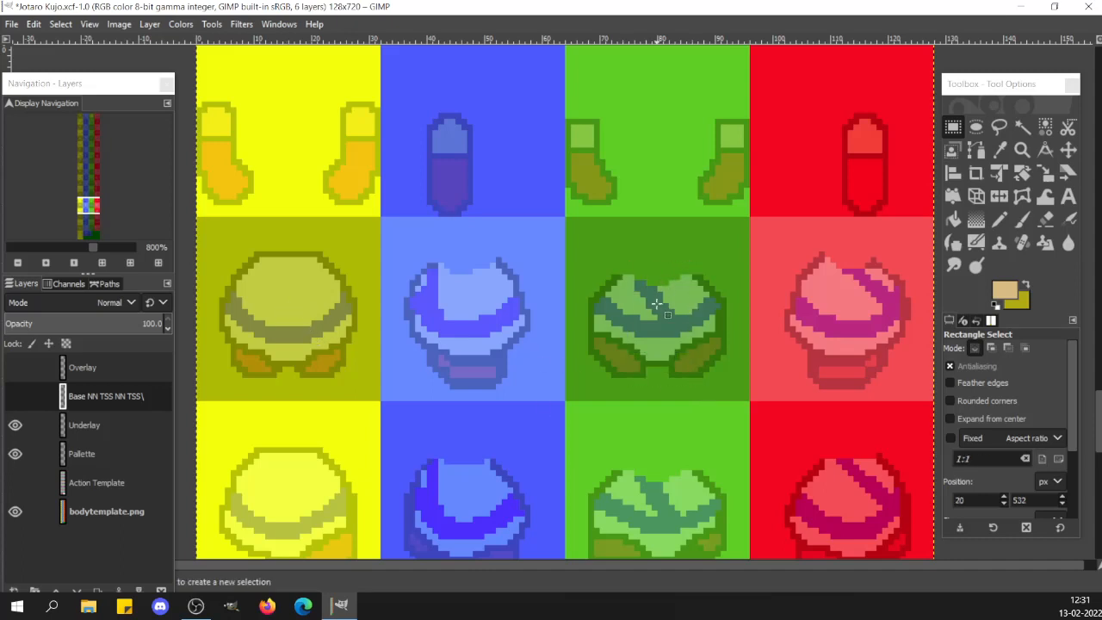
drag(262, 277, 317, 332)
click(374, 345)
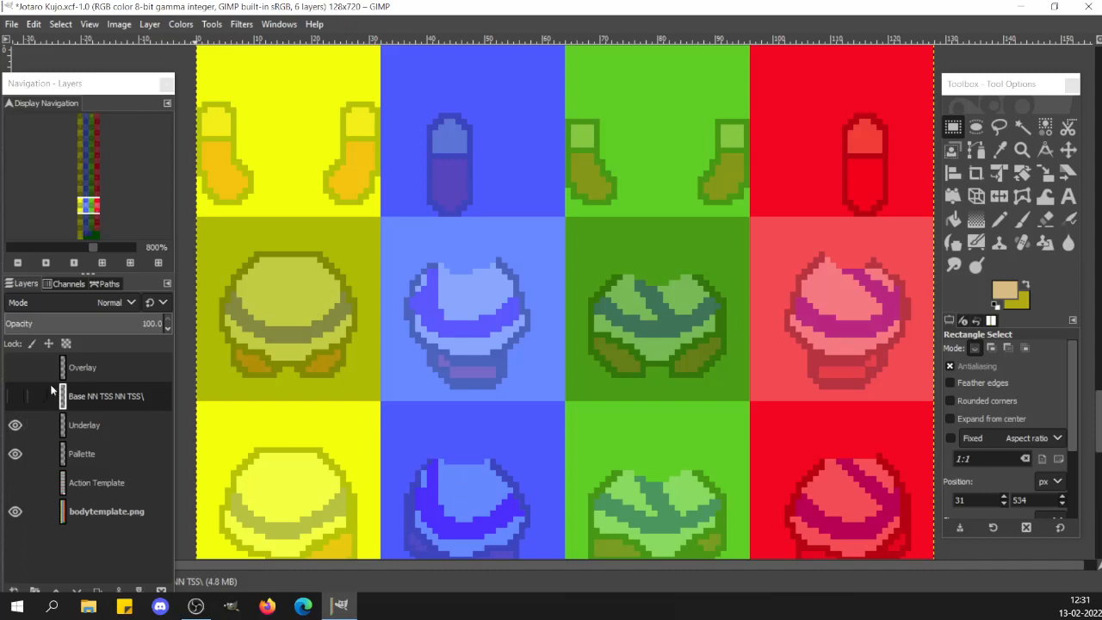
Show the Base and Overlay layers again and toggle the Overlay to compare the coat with the clothing beneath
click(14, 396)
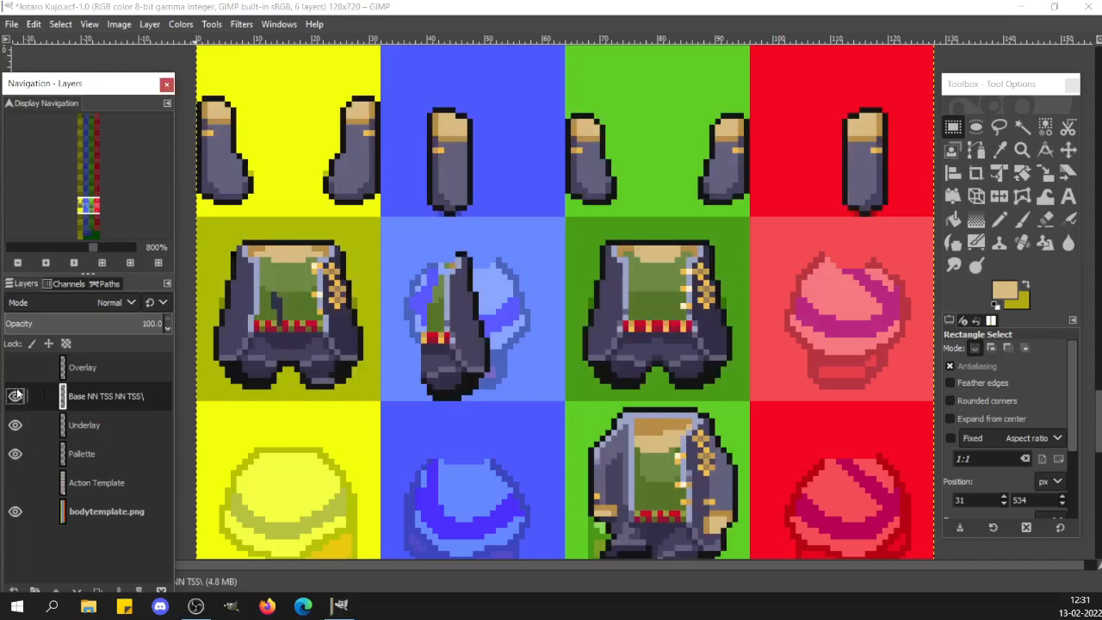
click(15, 368)
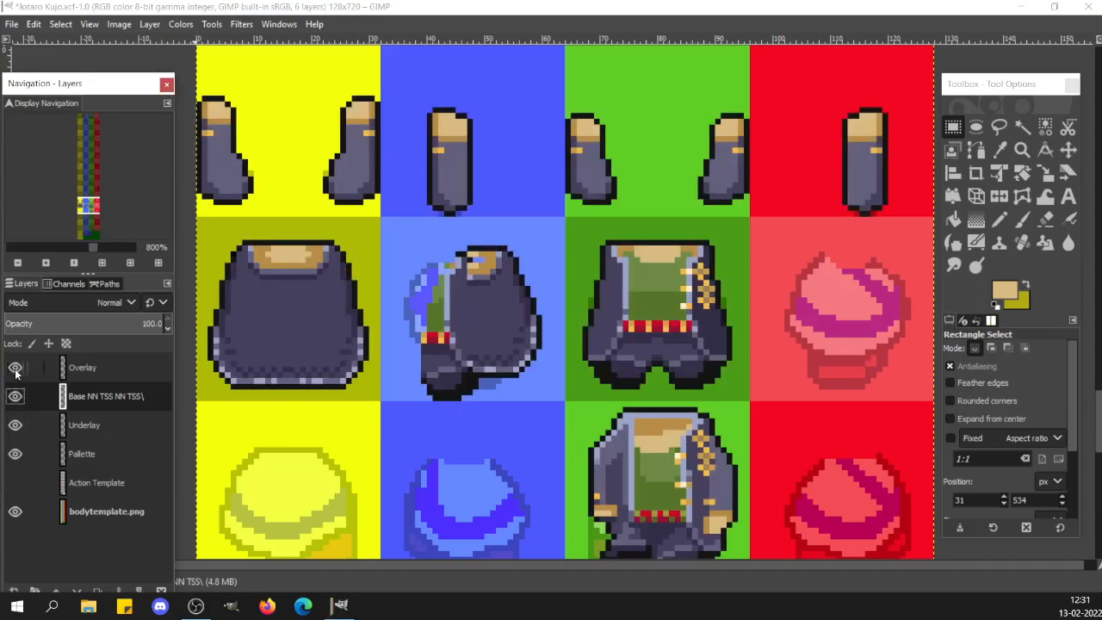
click(15, 370)
click(15, 370)
click(15, 370)
click(14, 370)
click(15, 370)
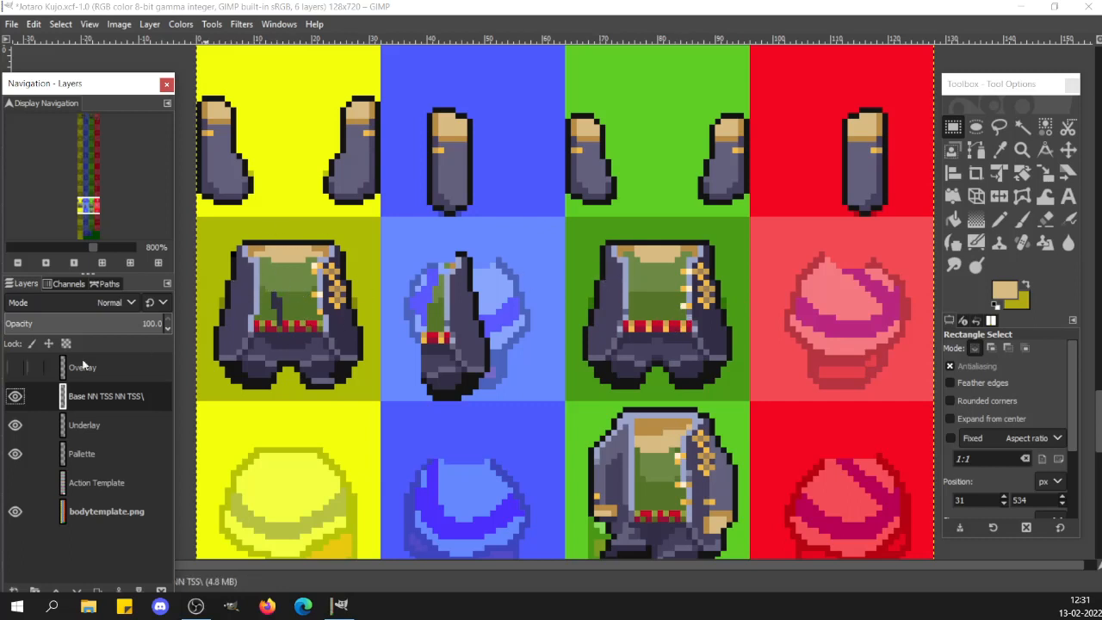
click(19, 368)
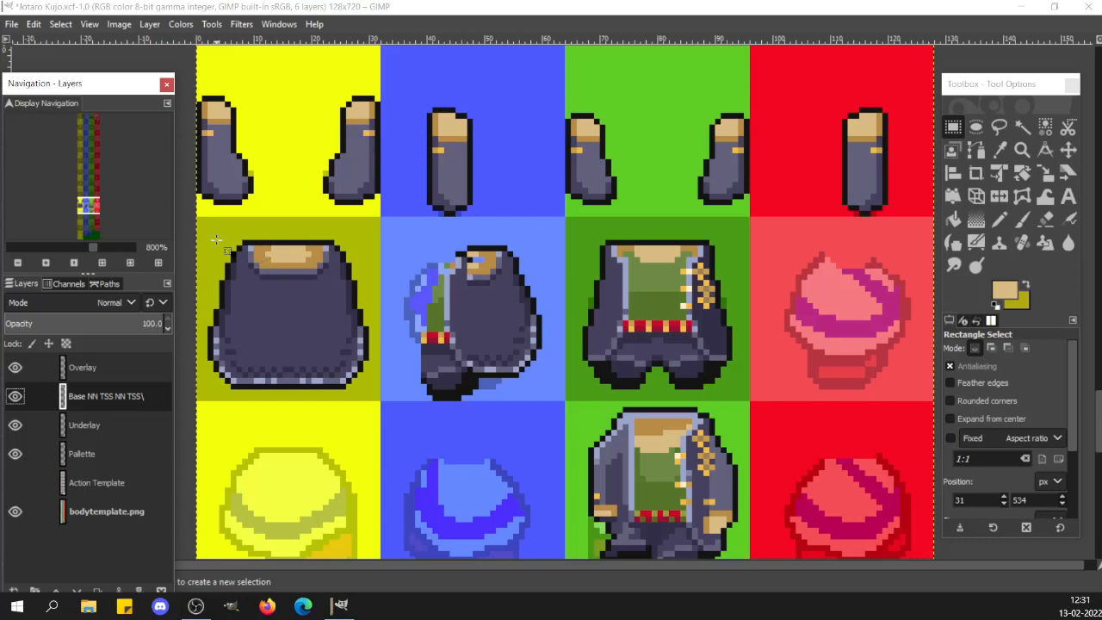
Outline the long-coat sprites in the yellow and blue columns with rectangular selections, clearing each selection
drag(219, 241, 355, 396)
click(416, 377)
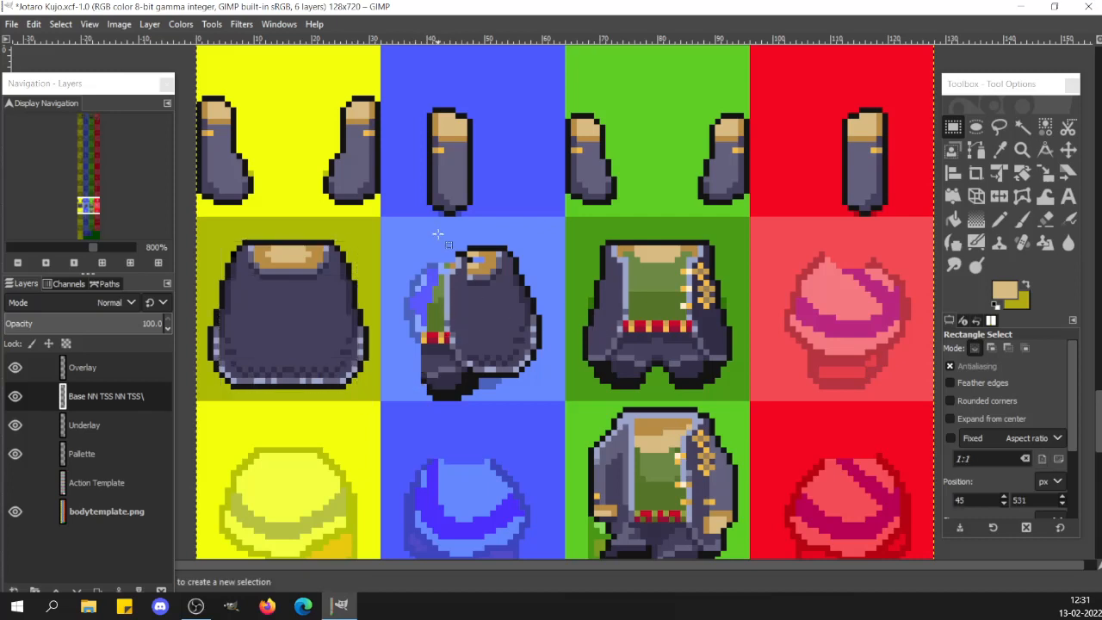
drag(409, 241, 542, 405)
click(541, 410)
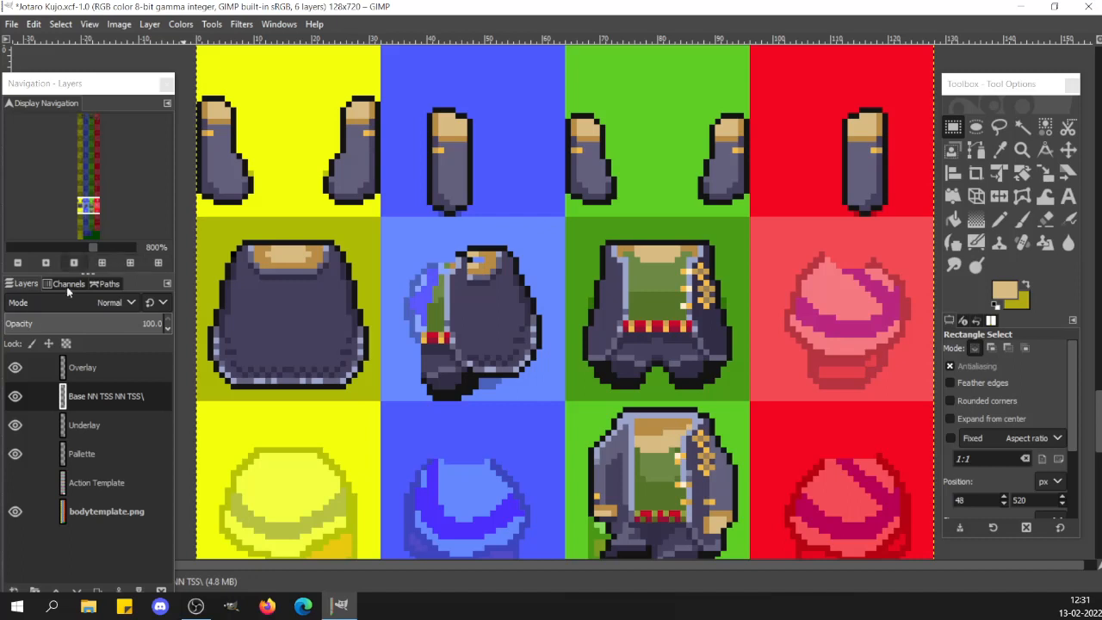
Toggle the Pallette and Underlay layers to check their content, leaving both hidden
click(11, 458)
click(11, 458)
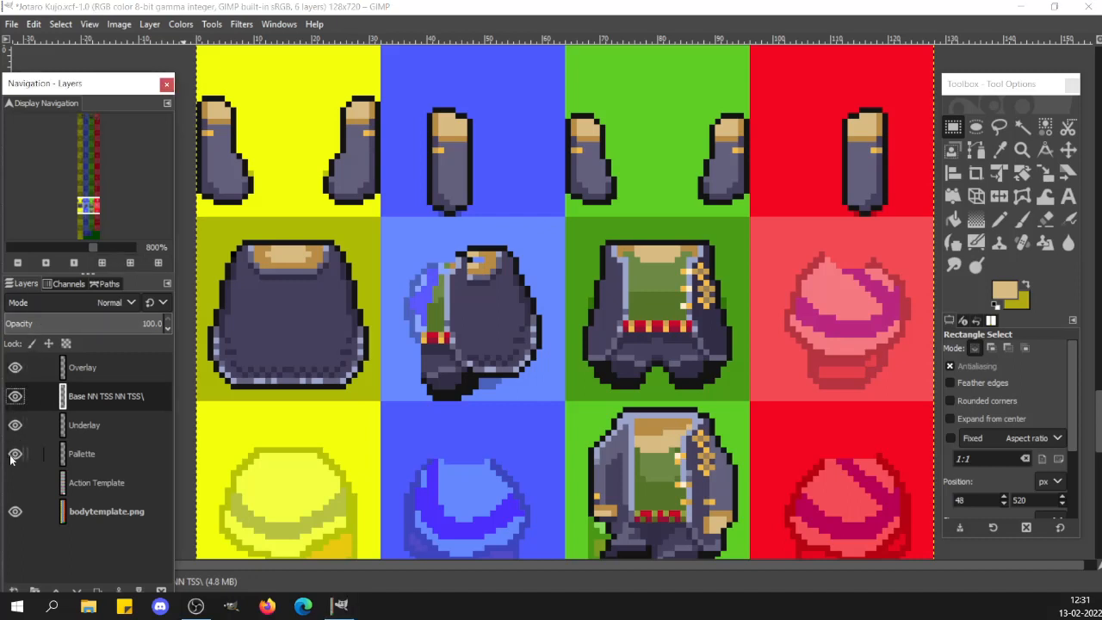
click(12, 458)
click(14, 428)
click(14, 427)
click(15, 428)
Hide the Overlay layer to expose the base clothing of the blue column's side-view torso at 1600% zoom
click(109, 249)
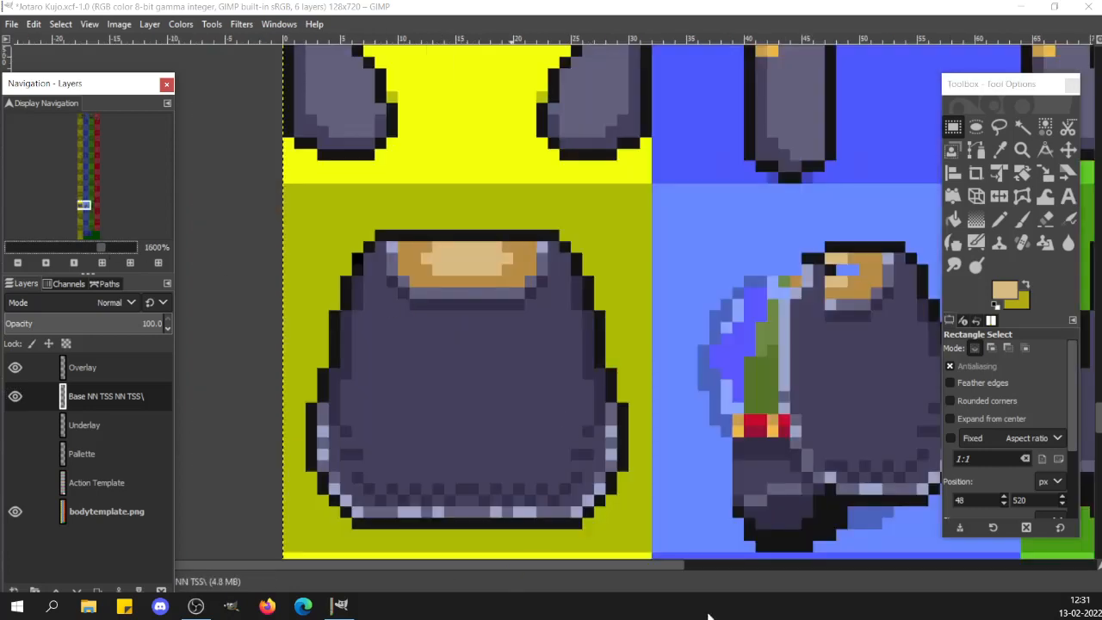
scroll(661, 564, right, 3)
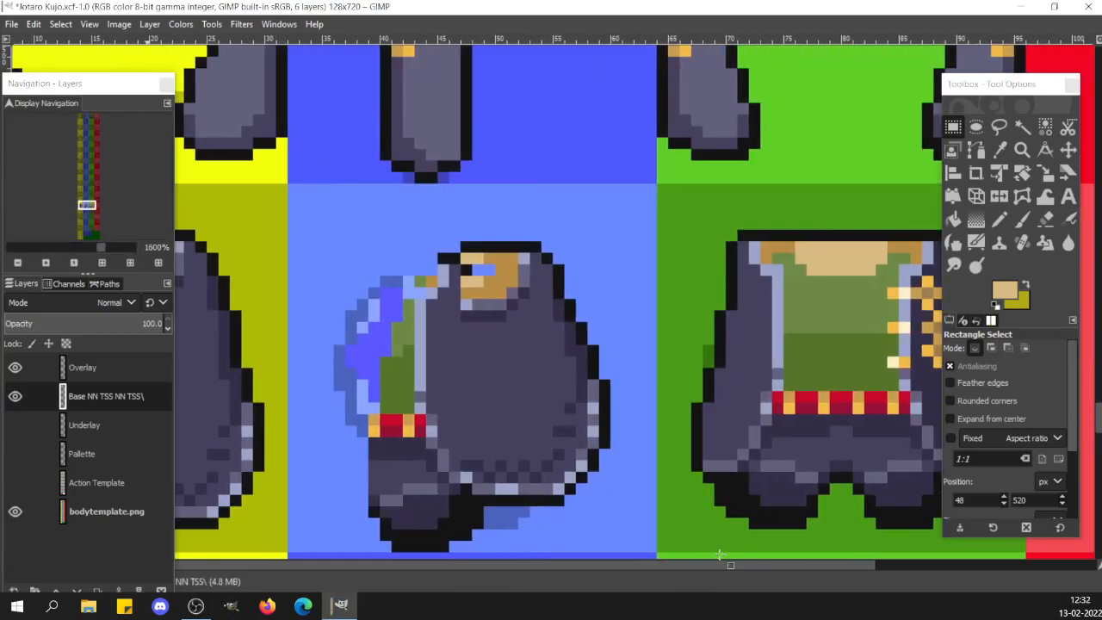
click(14, 367)
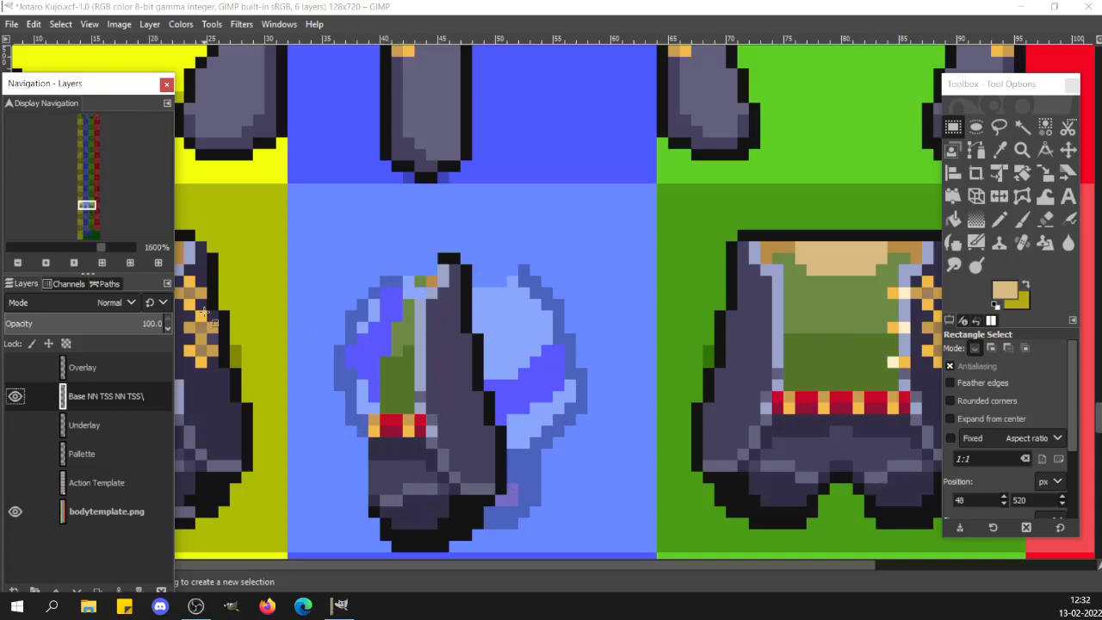
Compare the blue column's side-view torso with and without the Overlay, outlining its belt with a rectangular selection and clearing it
click(16, 368)
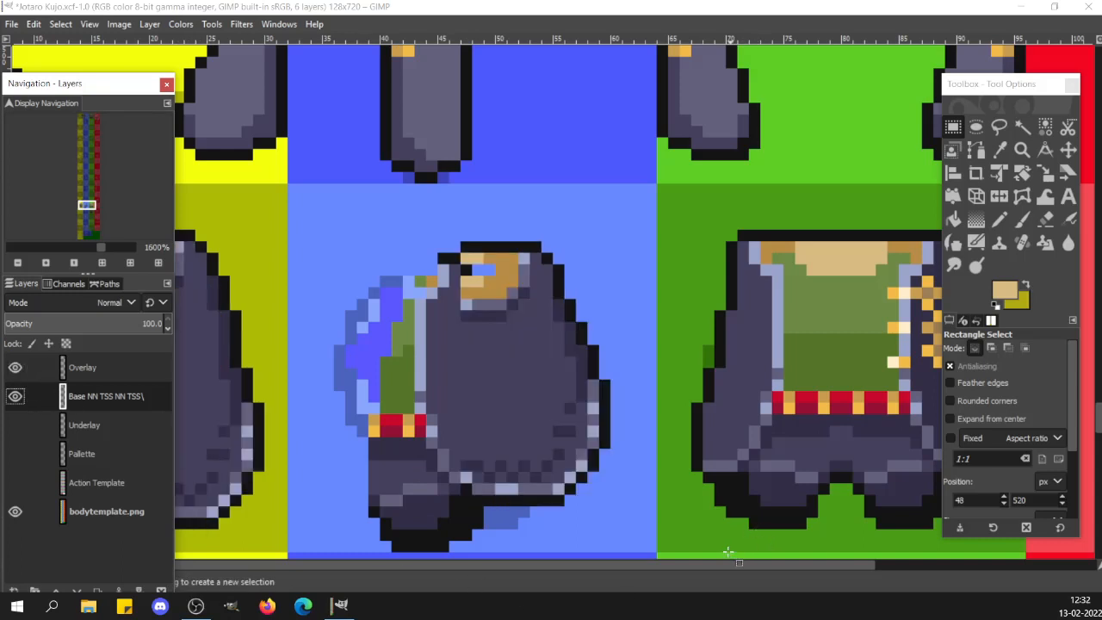
drag(713, 565, 647, 568)
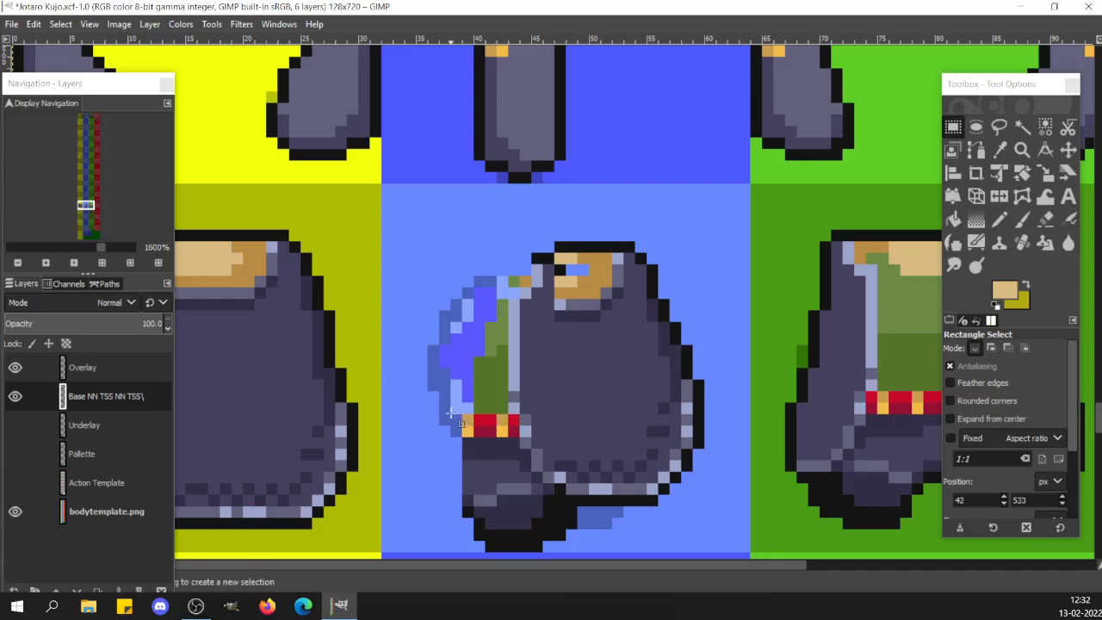
drag(450, 414, 534, 437)
click(15, 366)
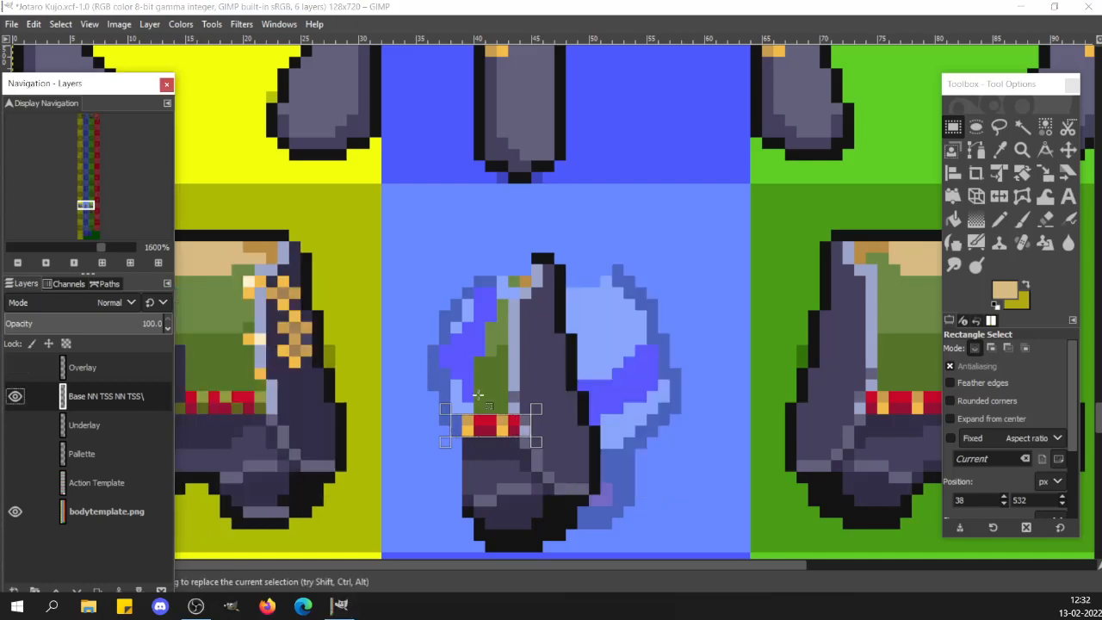
click(480, 394)
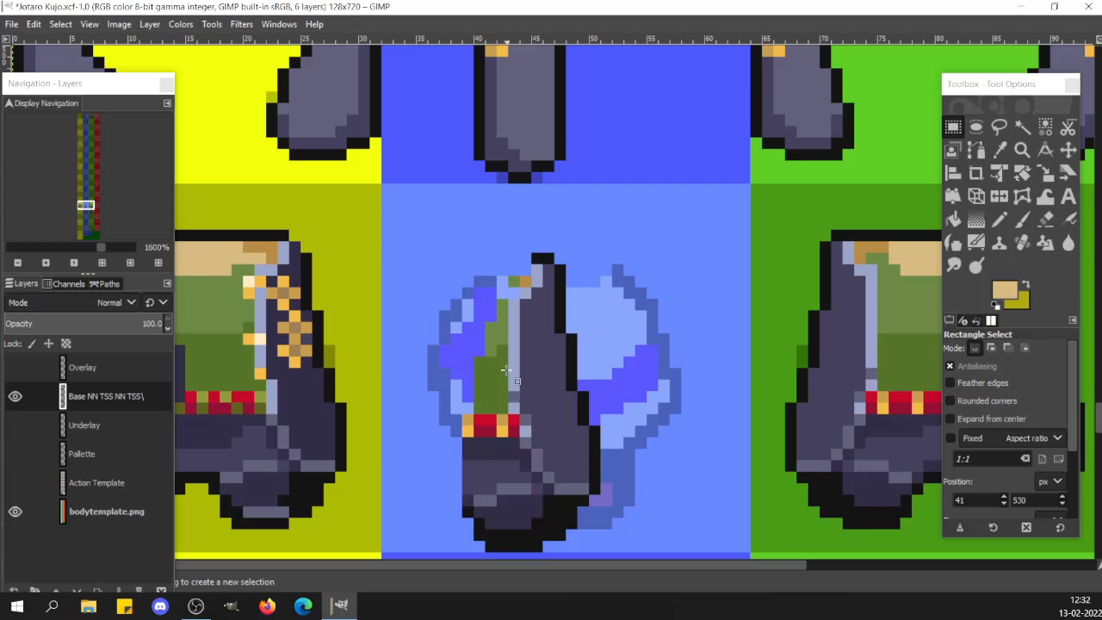
click(492, 360)
Copy the red-and-gold belt segment of the blue side-view torso, paste it further right across the coat, and anchor it
drag(462, 414, 522, 440)
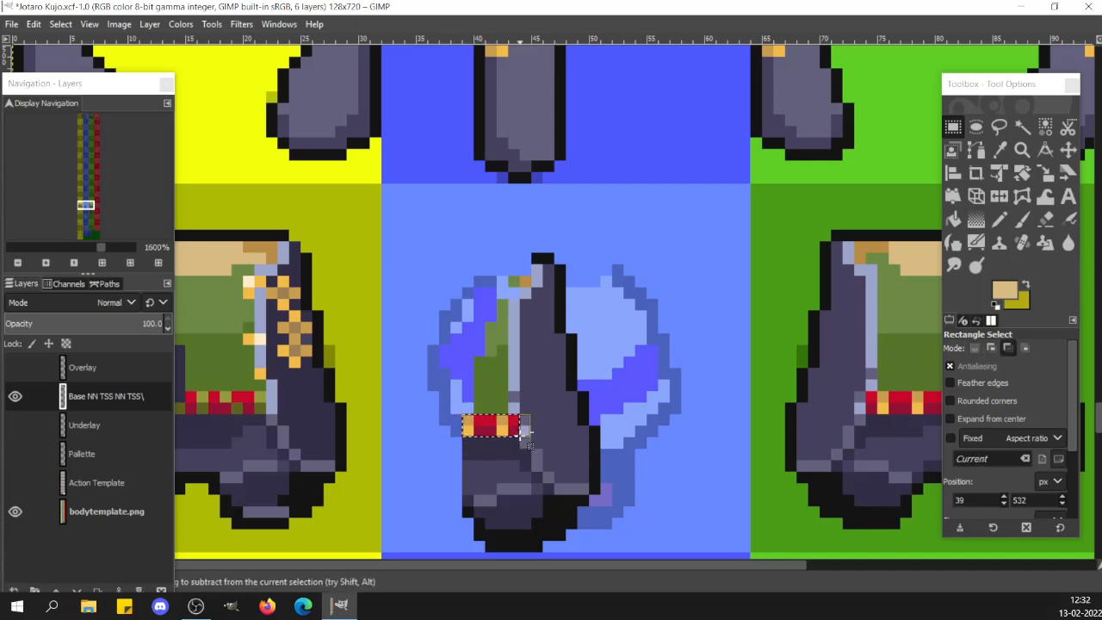
key(ctrl+c)
key(ctrl+v)
drag(522, 434, 568, 437)
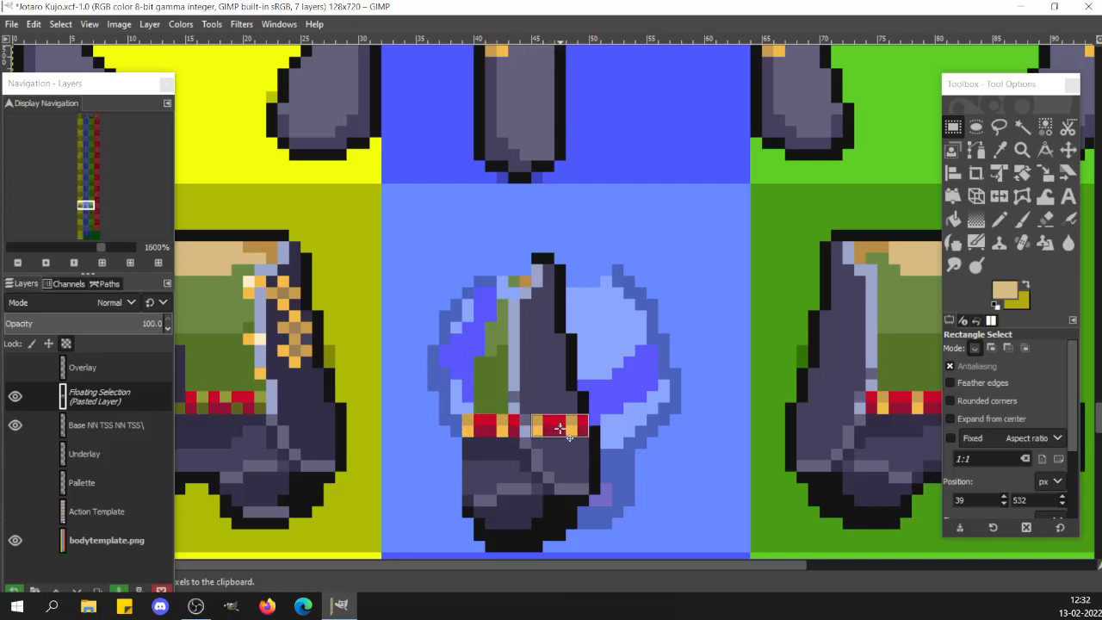
click(544, 381)
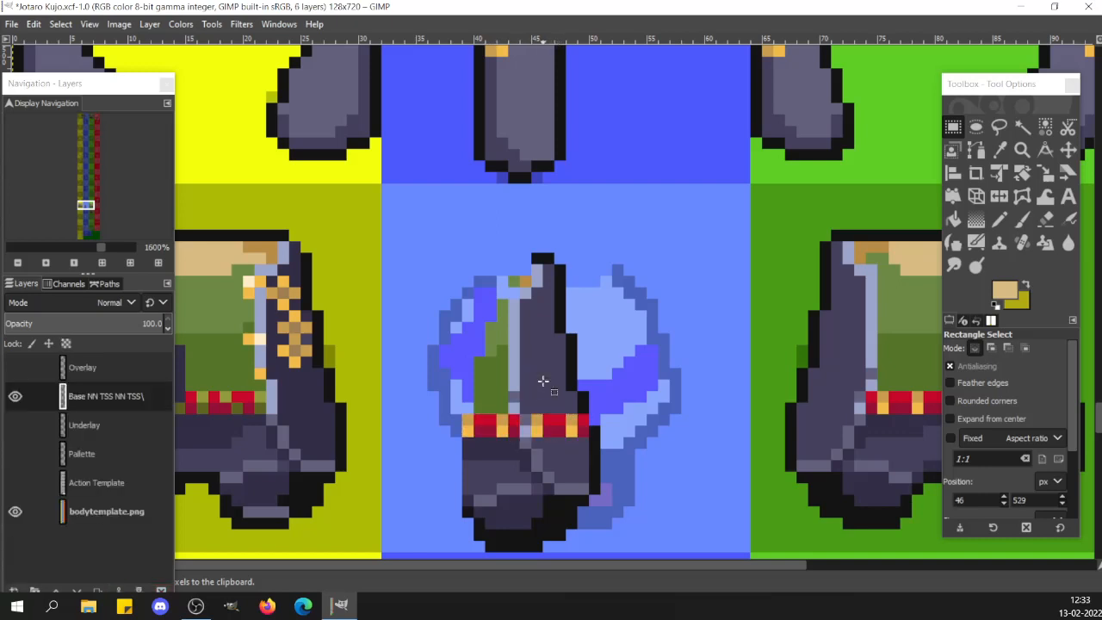
Fill the gap between the two belt segments with 1 px Pencil strokes in the belt's sampled red, dark red and gold
key(n)
ctrl+click(491, 422)
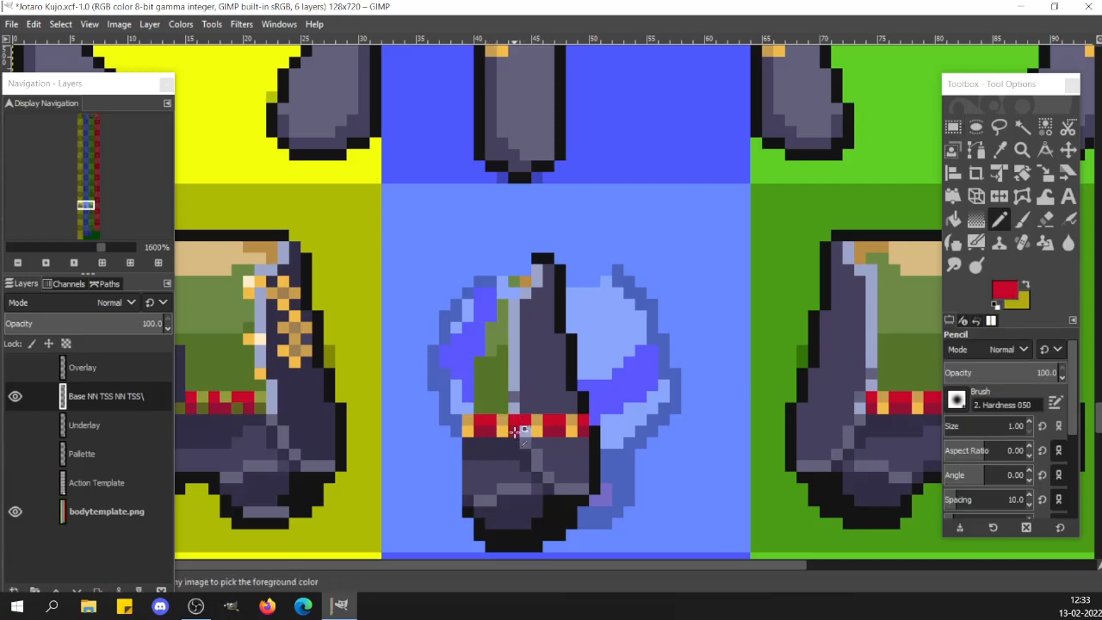
ctrl+click(515, 431)
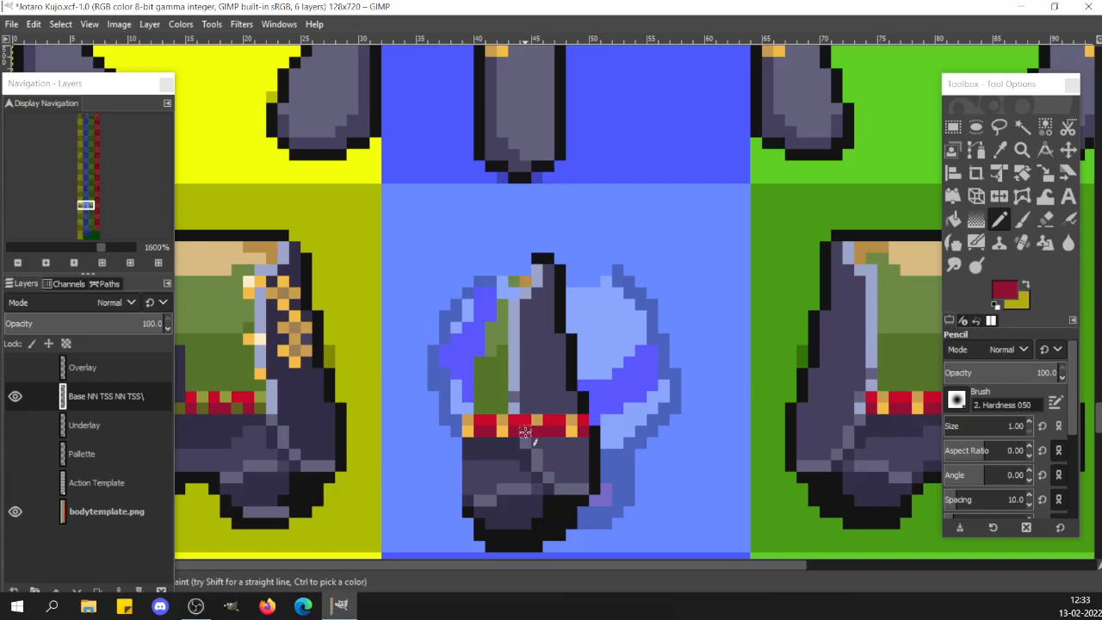
ctrl+click(542, 426)
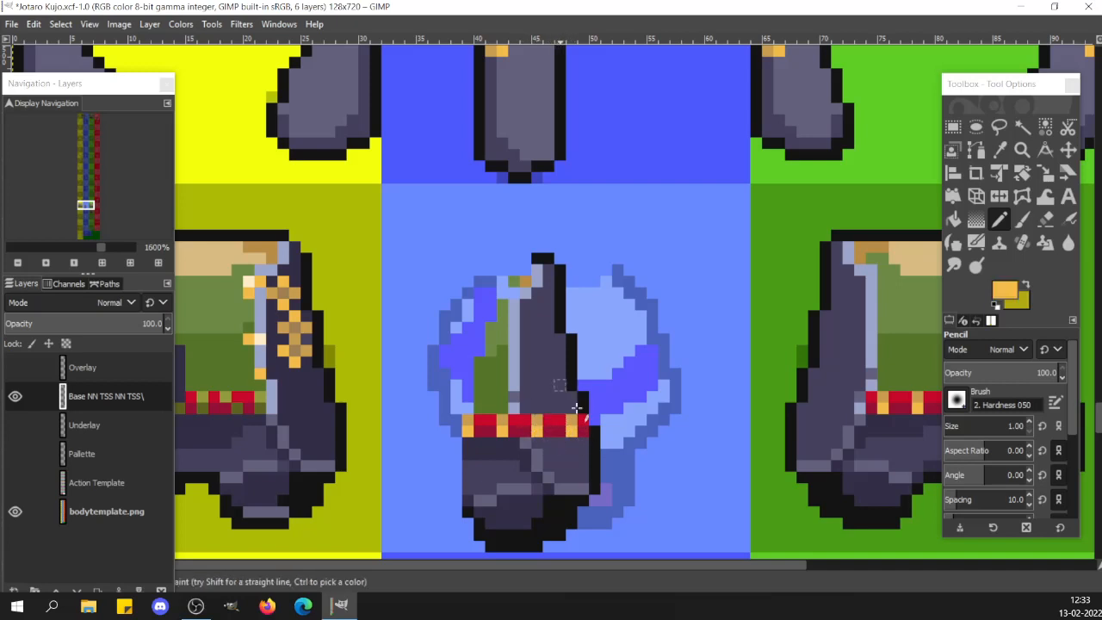
Cut the blue column's side-view torso, paste it 4 px further right and 2 px higher, and anchor it
key(r)
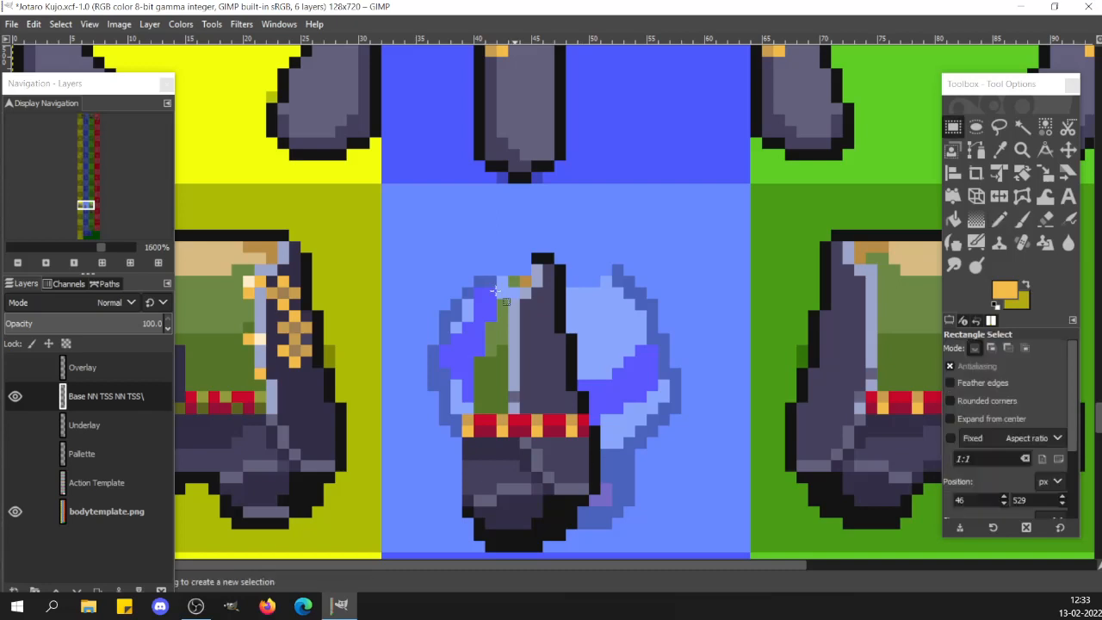
drag(439, 241, 632, 554)
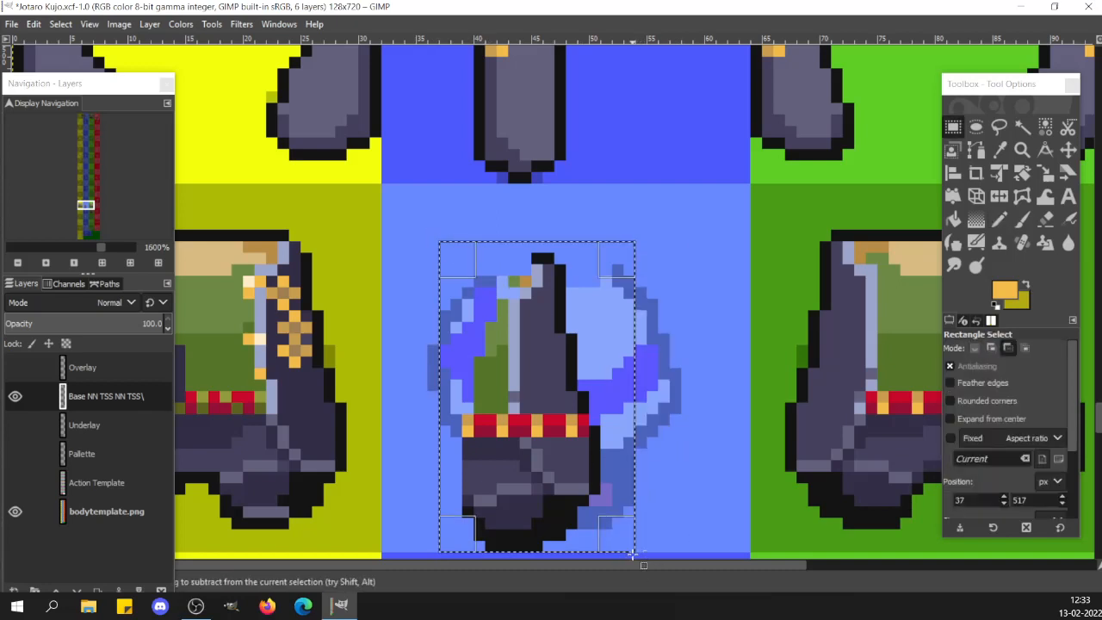
key(ctrl+x)
key(ctrl+v)
key(Right)
key(Right)
key(Right)
key(Up)
key(Up)
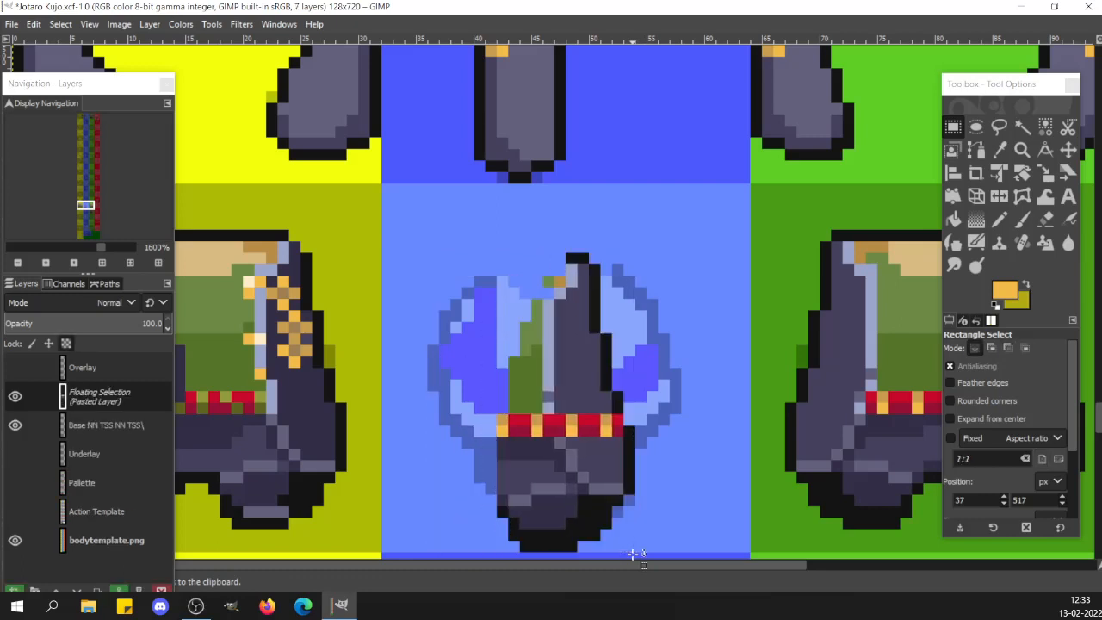
key(Right)
key(Up)
key(Up)
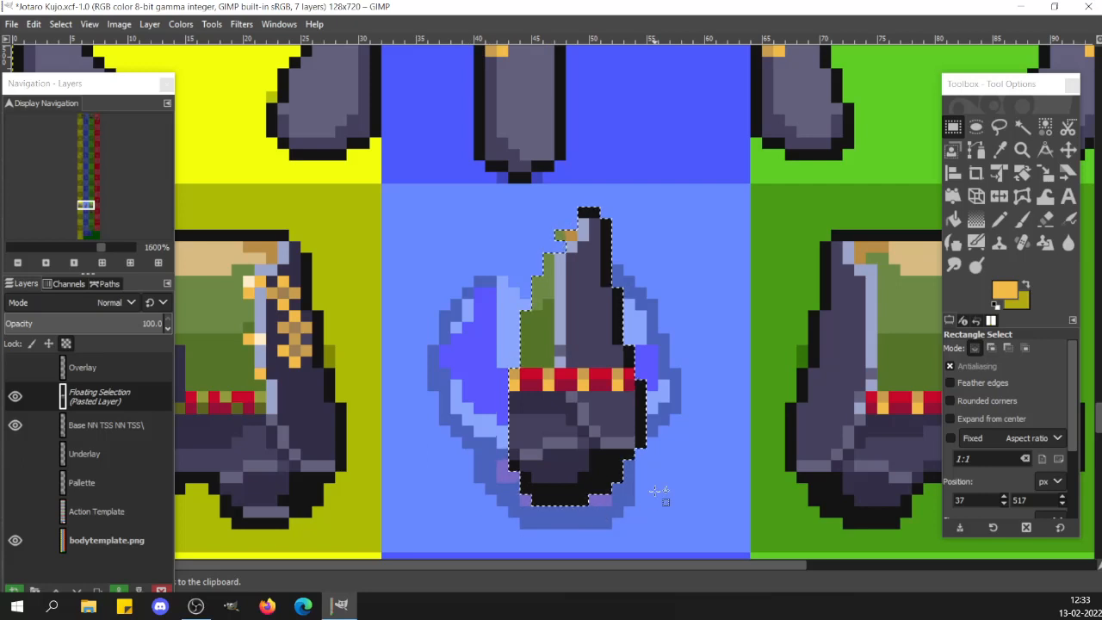
key(Down)
key(Down)
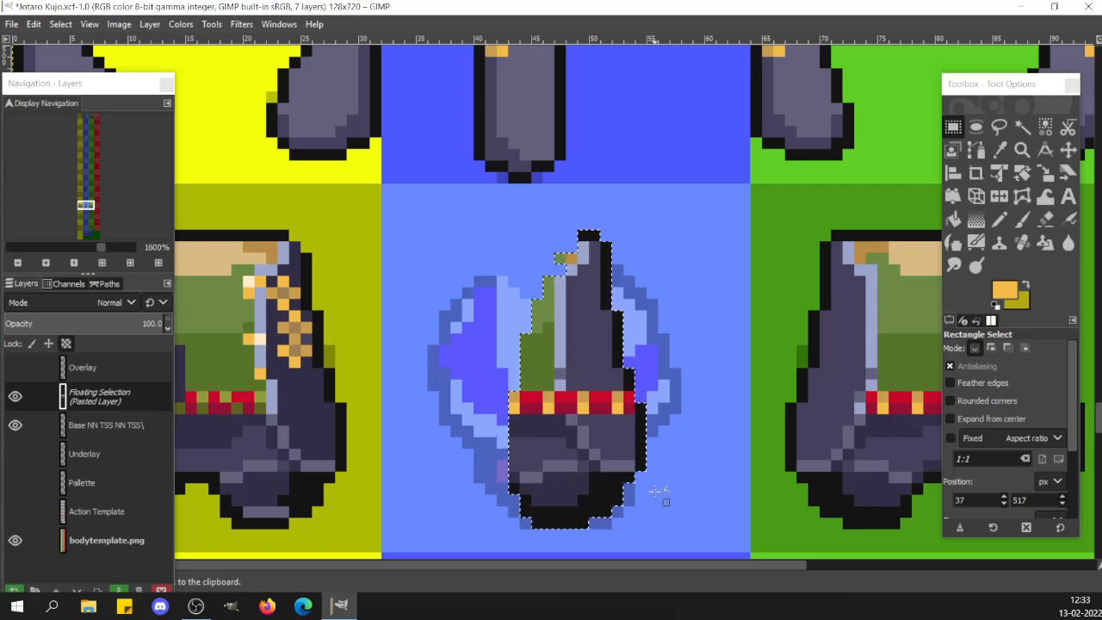
click(666, 472)
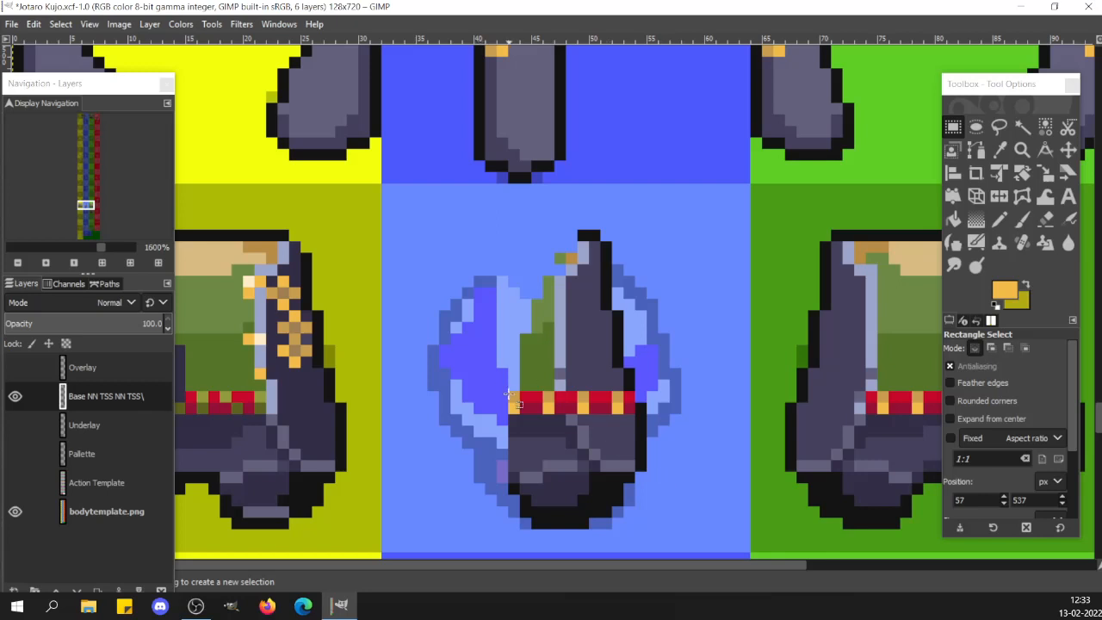
Copy most of the blue torso's belt and paste it 6 px to the left to extend the belt past the coat's edge
drag(498, 392, 617, 418)
key(ctrl+c)
key(ctrl+v)
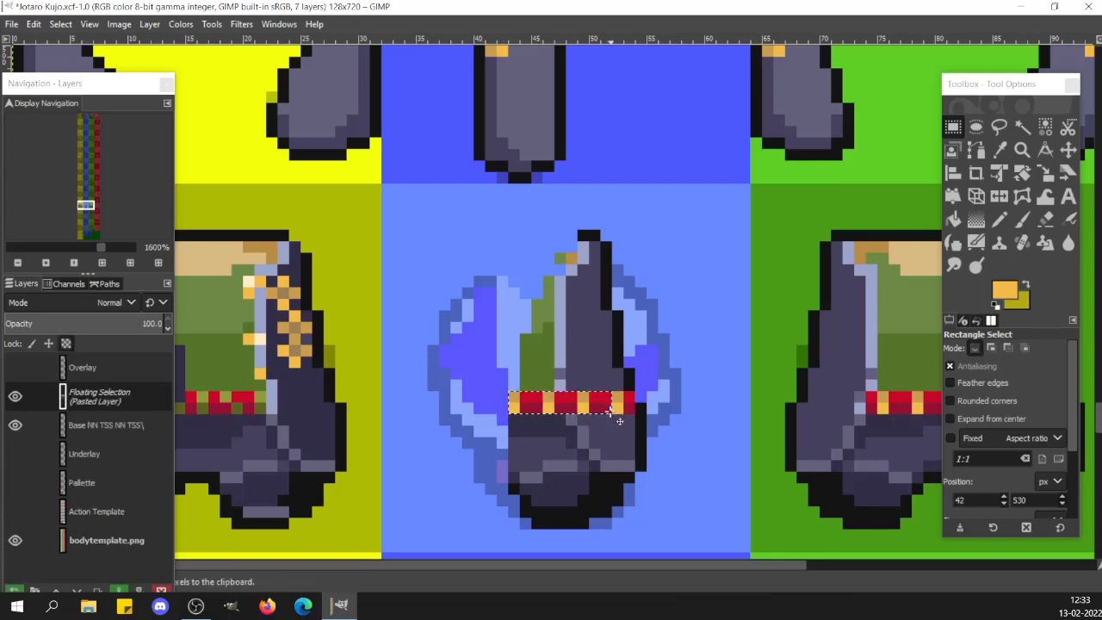
key(Left)
key(Left)
key(Left)
key(Left)
key(Left)
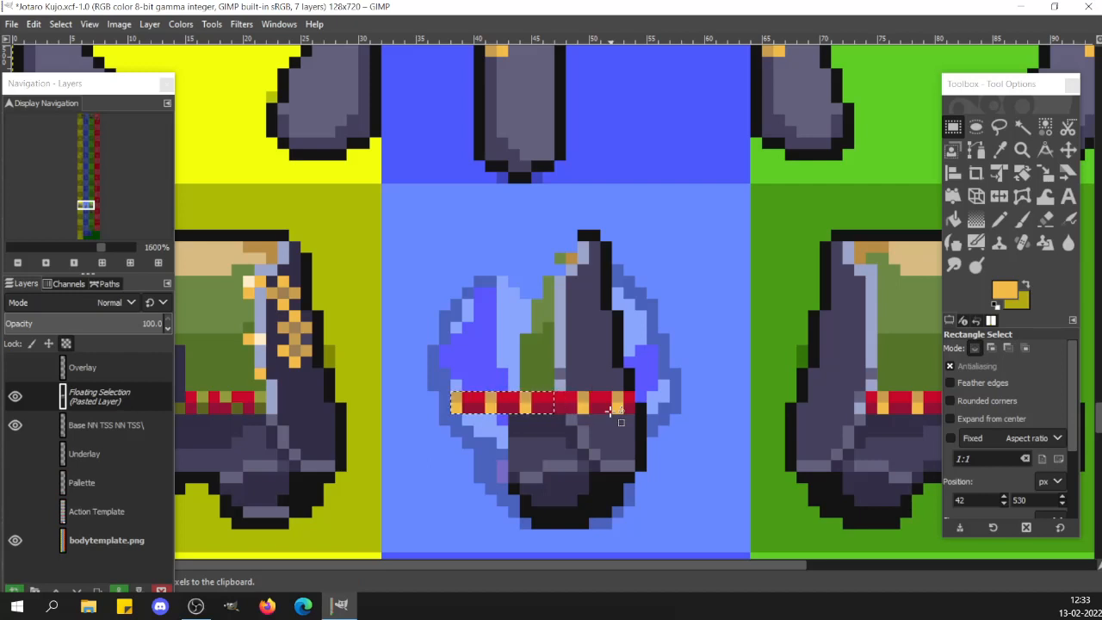
key(Left)
click(573, 422)
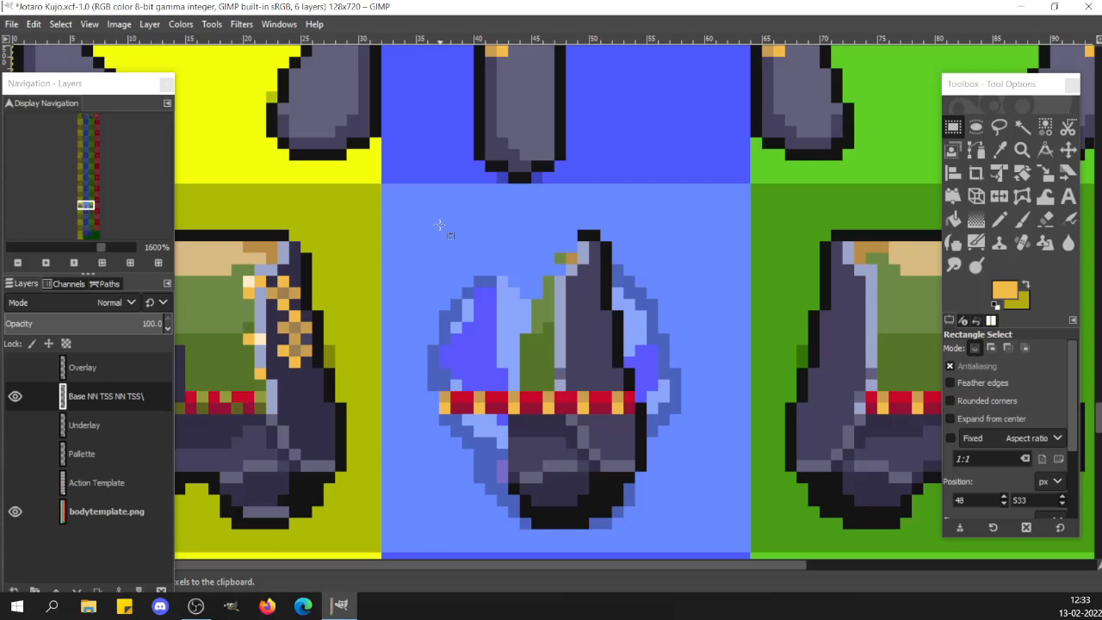
Select the blue side-view torso with its extended belt, shift it 2 px to the right and anchor it
drag(439, 230, 660, 528)
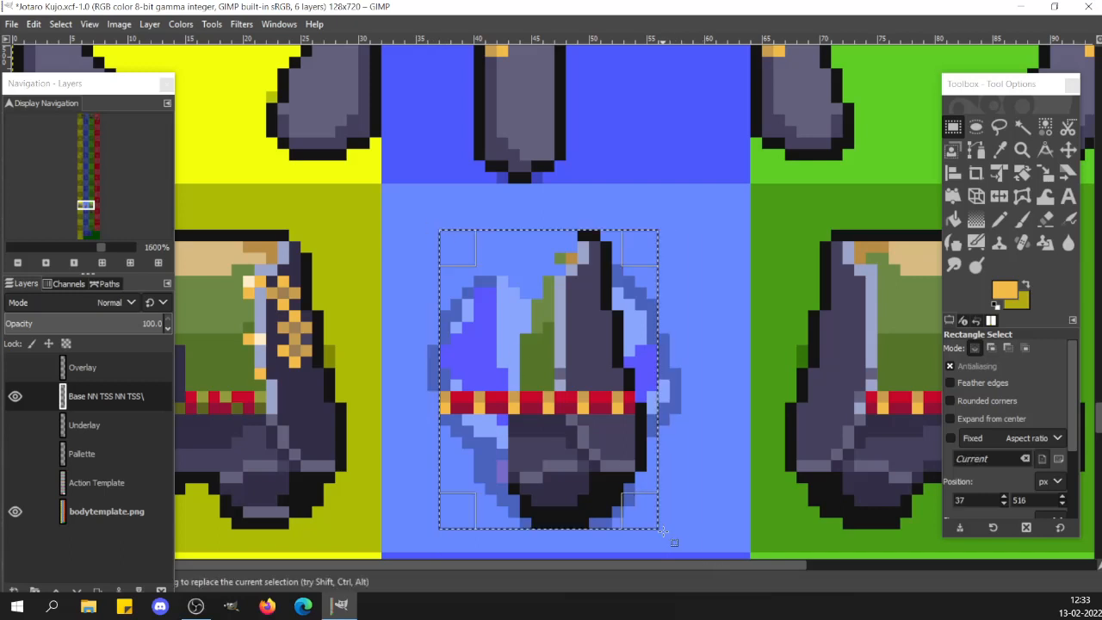
key(ctrl+c)
key(ctrl+v)
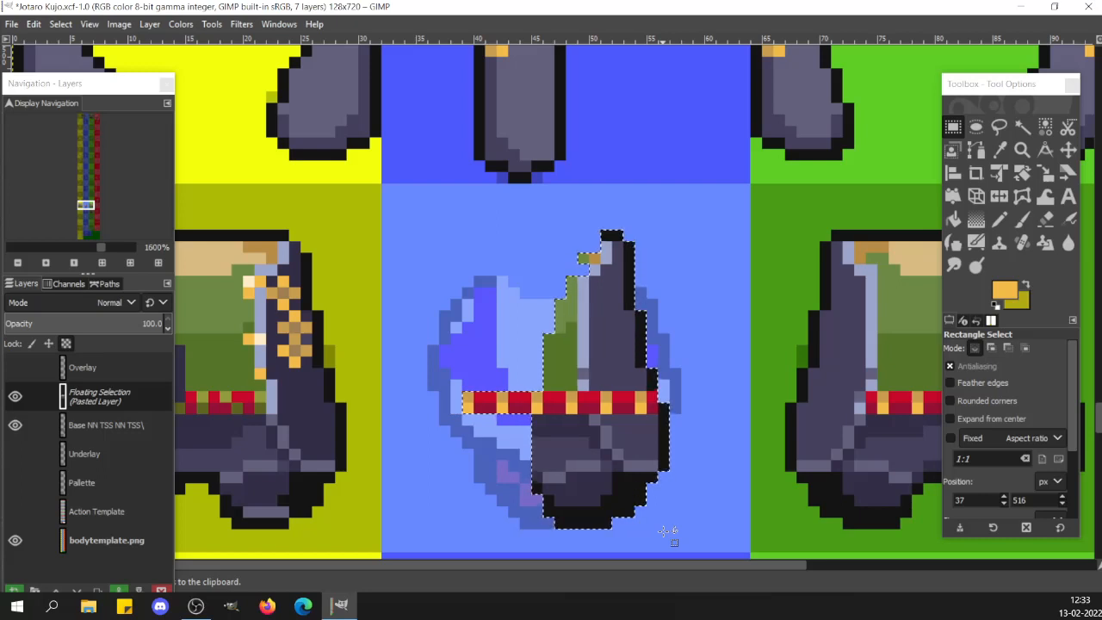
click(415, 299)
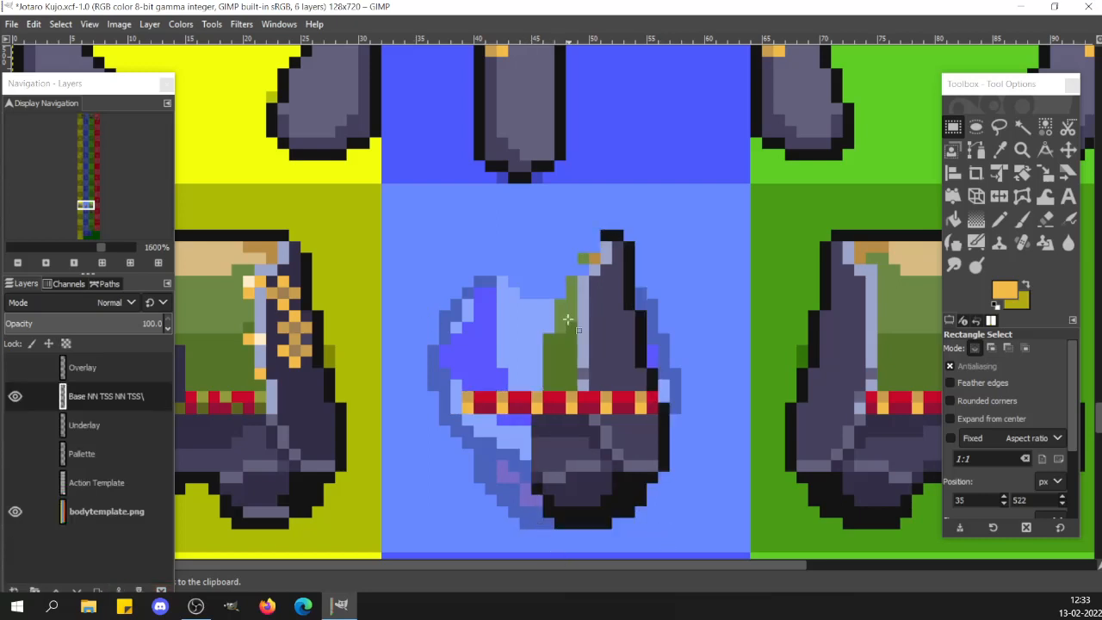
Examine the blue column's sleeve and the torso rows below it at 800% zoom, comparing clothed sprites with the bare template
click(57, 245)
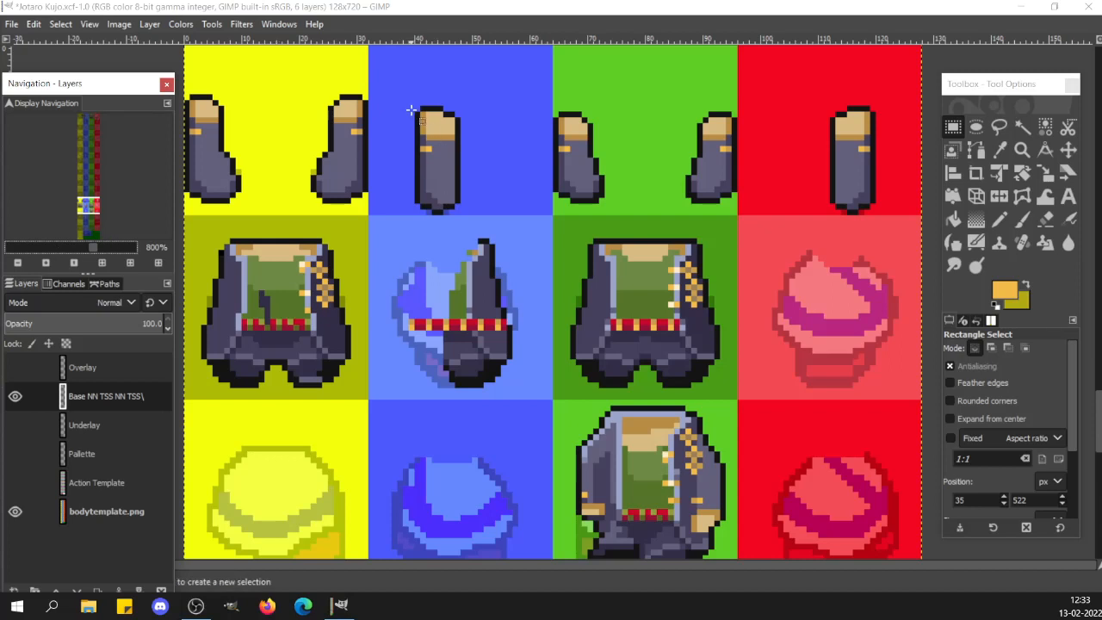
drag(410, 111, 462, 137)
click(475, 161)
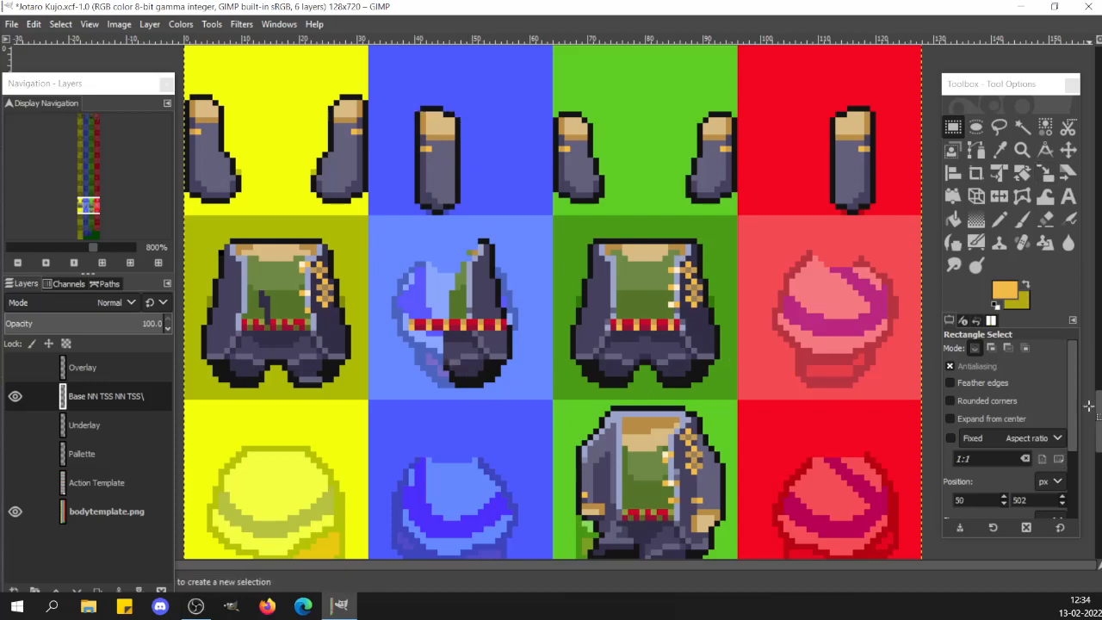
drag(1097, 407, 1100, 466)
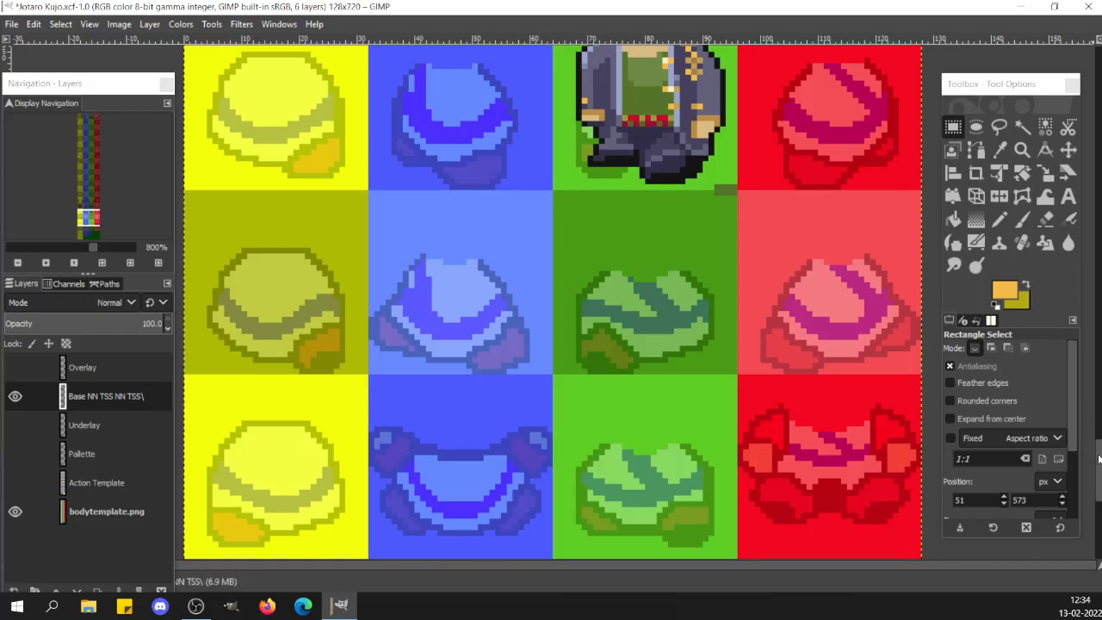
drag(1098, 454, 1099, 426)
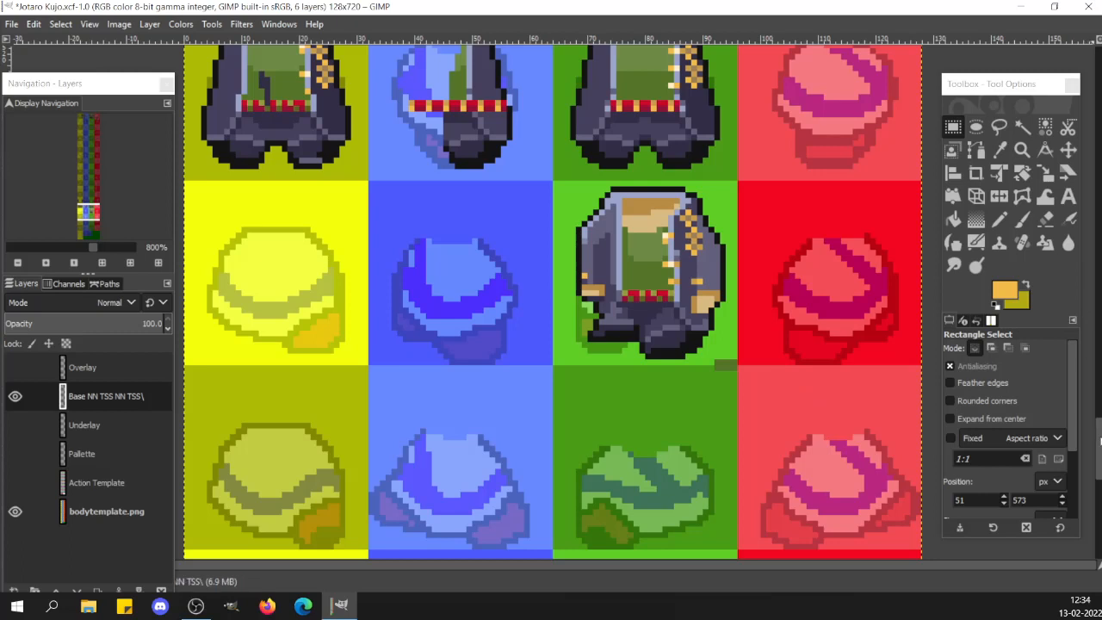
drag(1101, 439, 1100, 435)
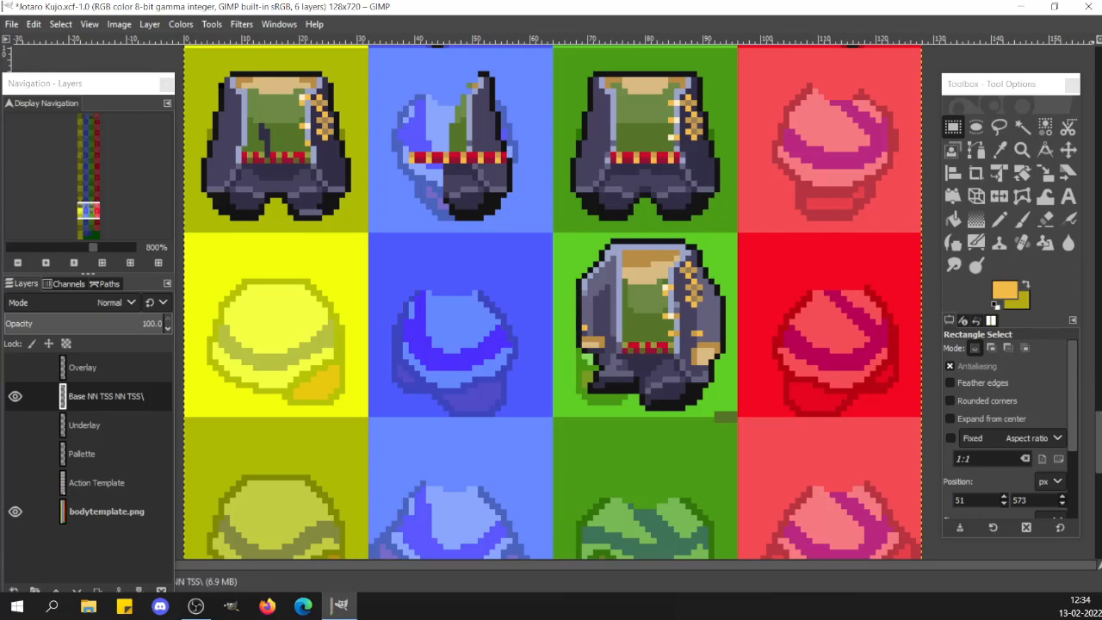
drag(1098, 439, 1100, 402)
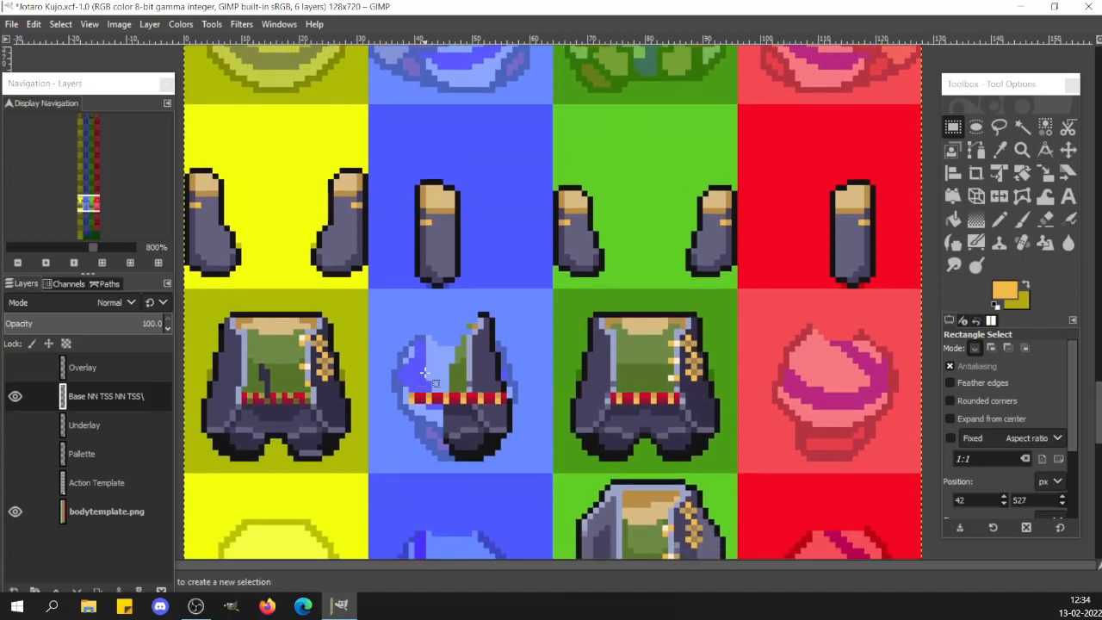
Copy a one-pixel-wide strip of the blue side-view torso's green shirt and paste it repeatedly across 7 px to the left, then anchor it
click(116, 245)
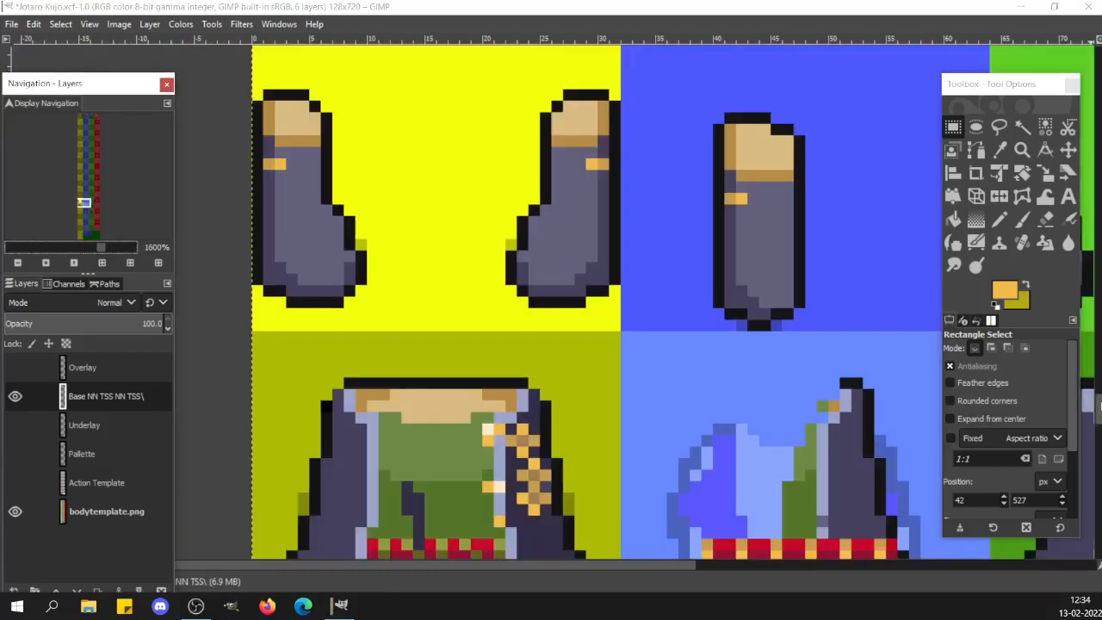
drag(1100, 404, 1099, 419)
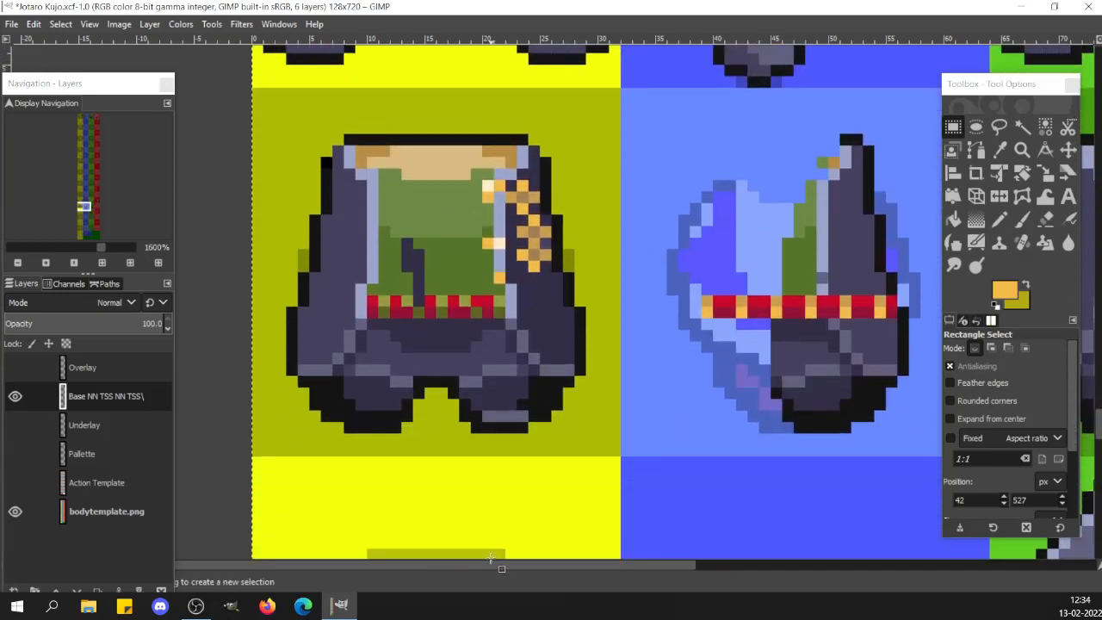
mouse_move(484, 565)
mouse_down()
mouse_move(543, 565)
mouse_move(490, 566)
mouse_up()
key(n)
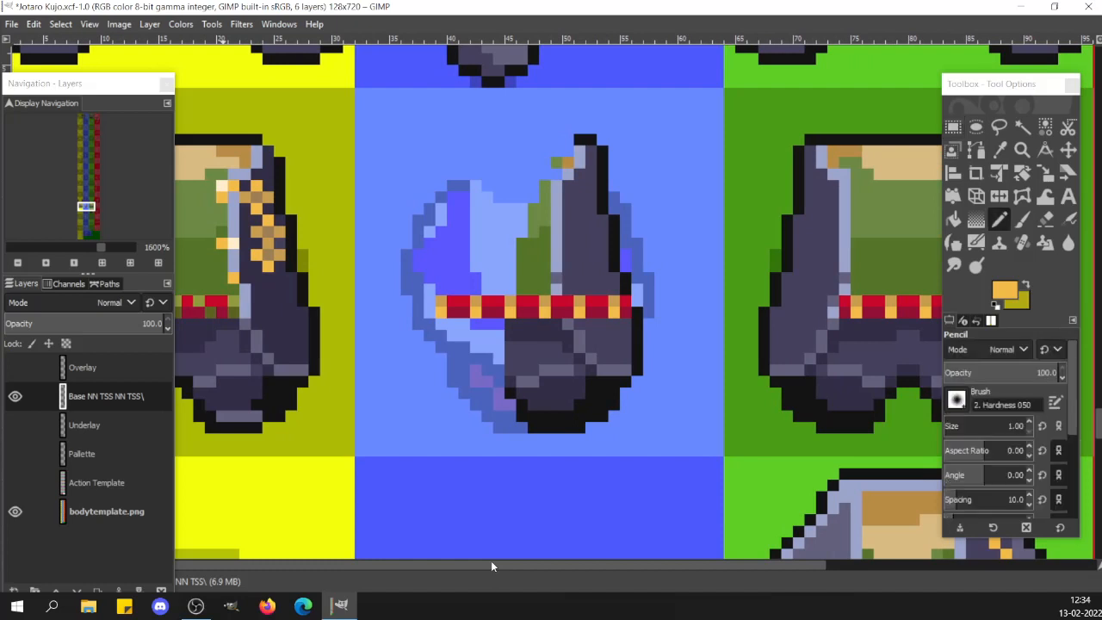
key(r)
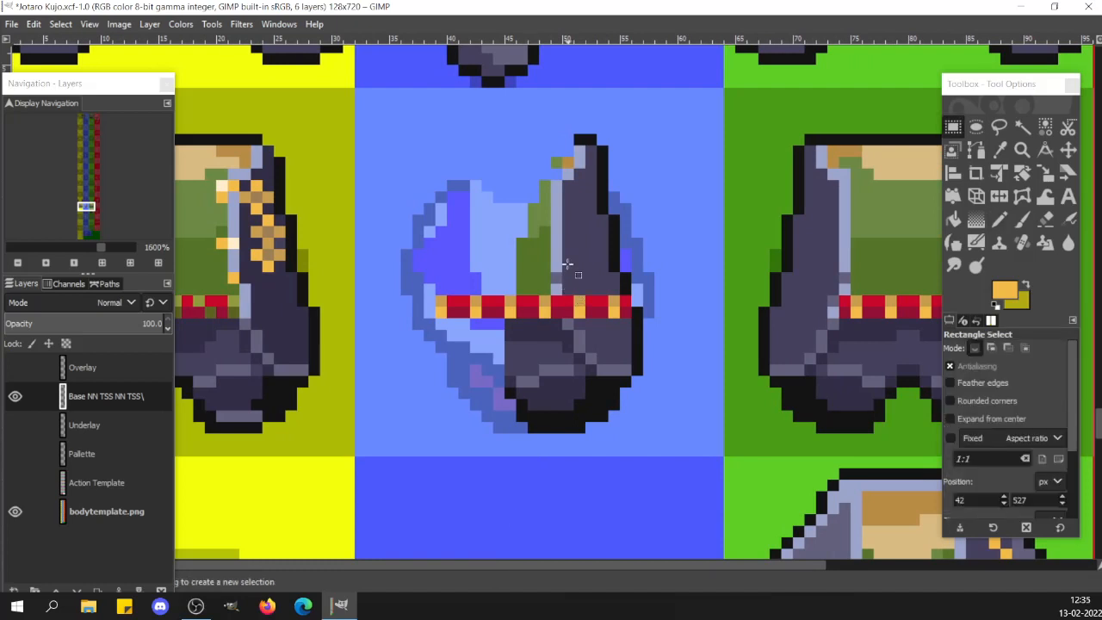
drag(527, 204, 543, 294)
key(ctrl+c)
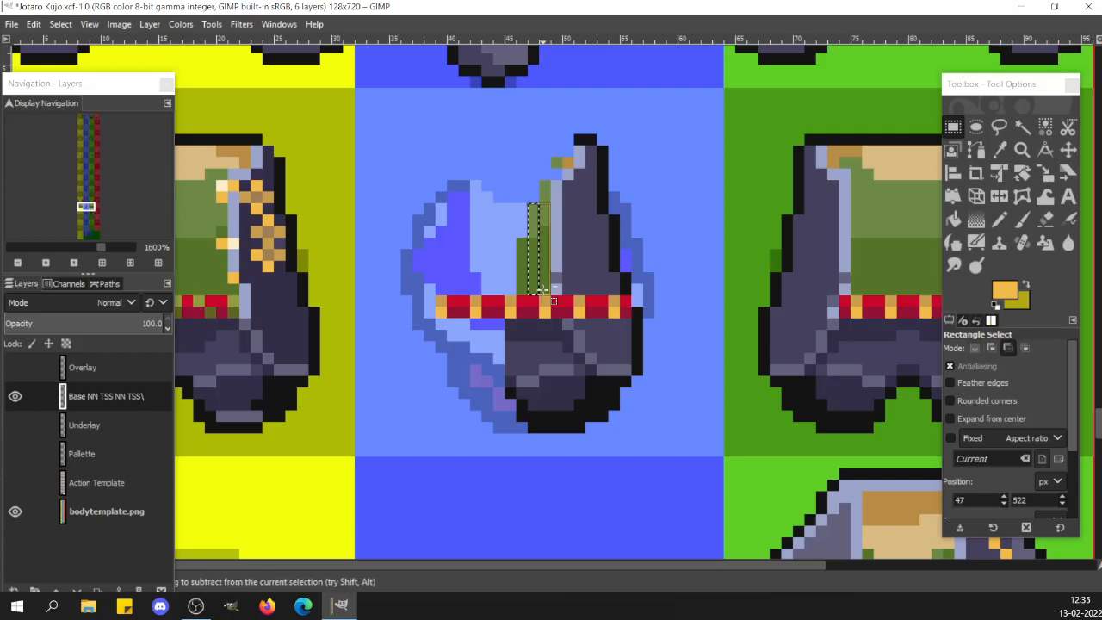
key(ctrl+v)
key(Left)
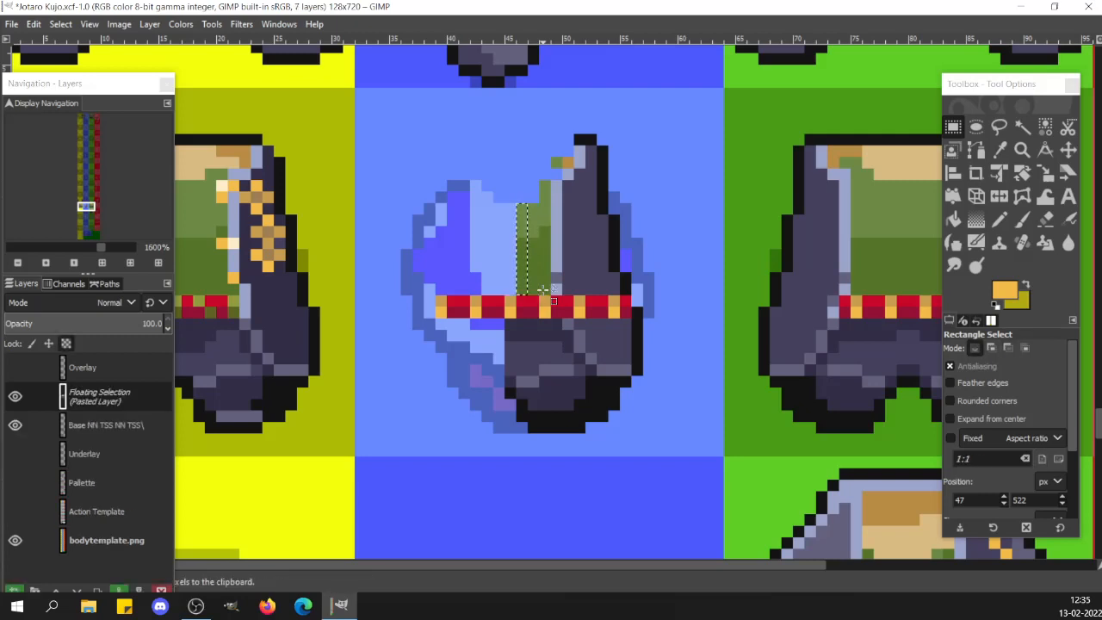
key(Left)
key(Left)
key(Left)
key(Left)
key(Left)
key(Left)
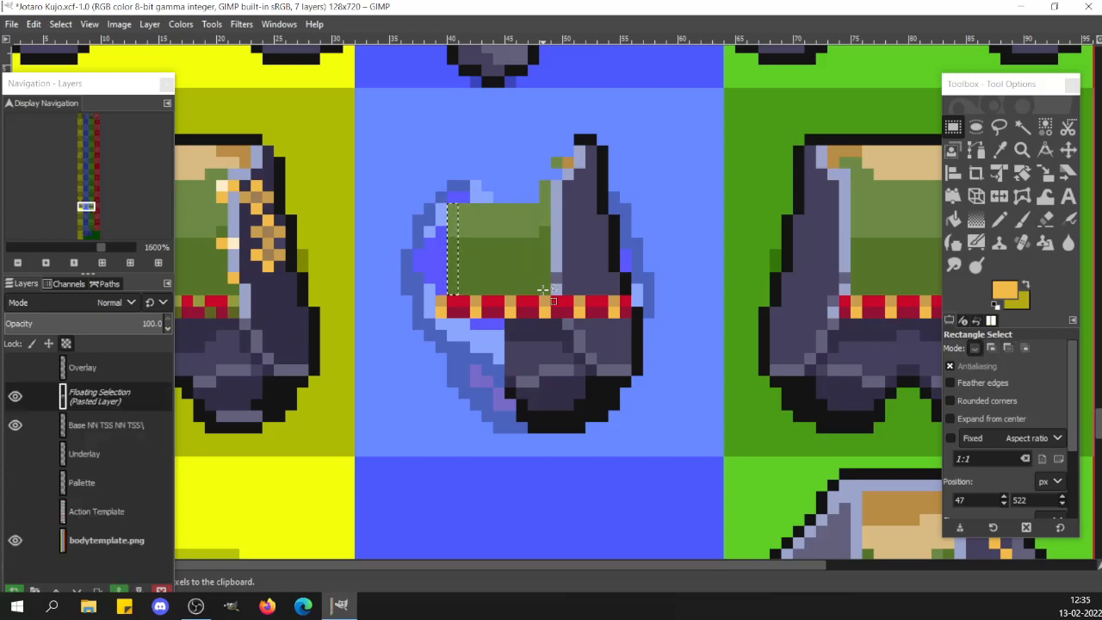
click(528, 246)
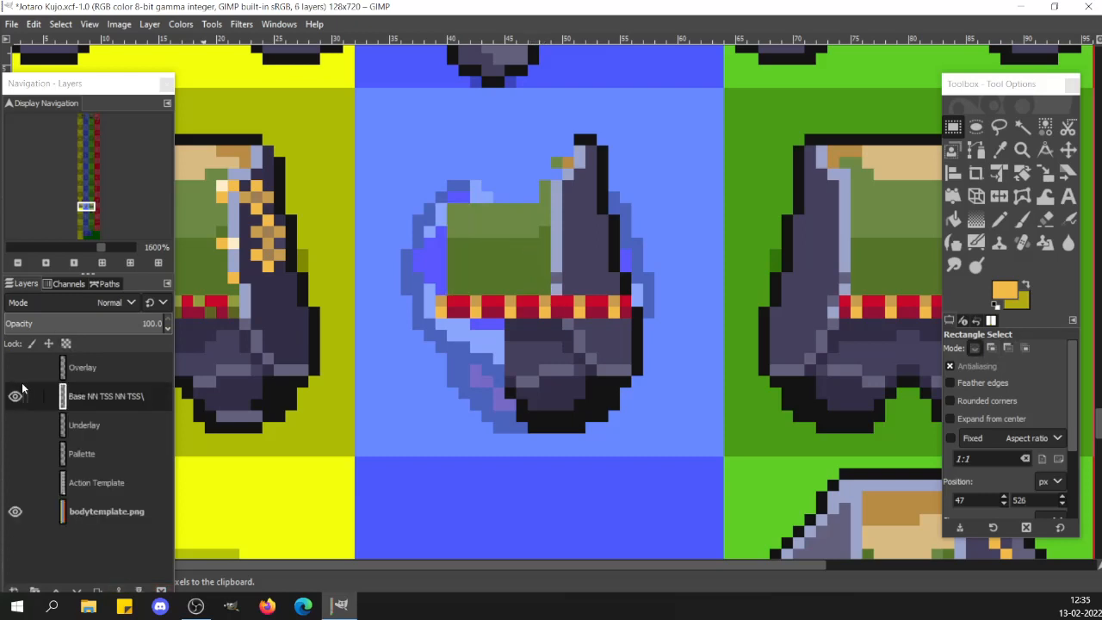
Toggle the Overlay layer's visibility to compare the blue side-view torso with and without its coat overlay
click(15, 368)
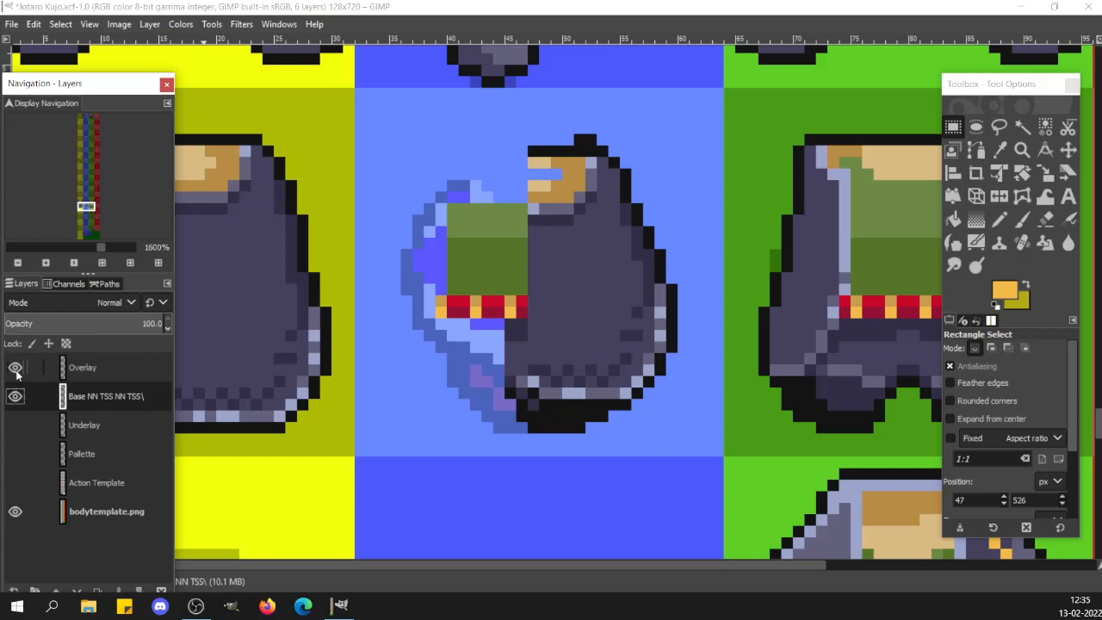
click(14, 368)
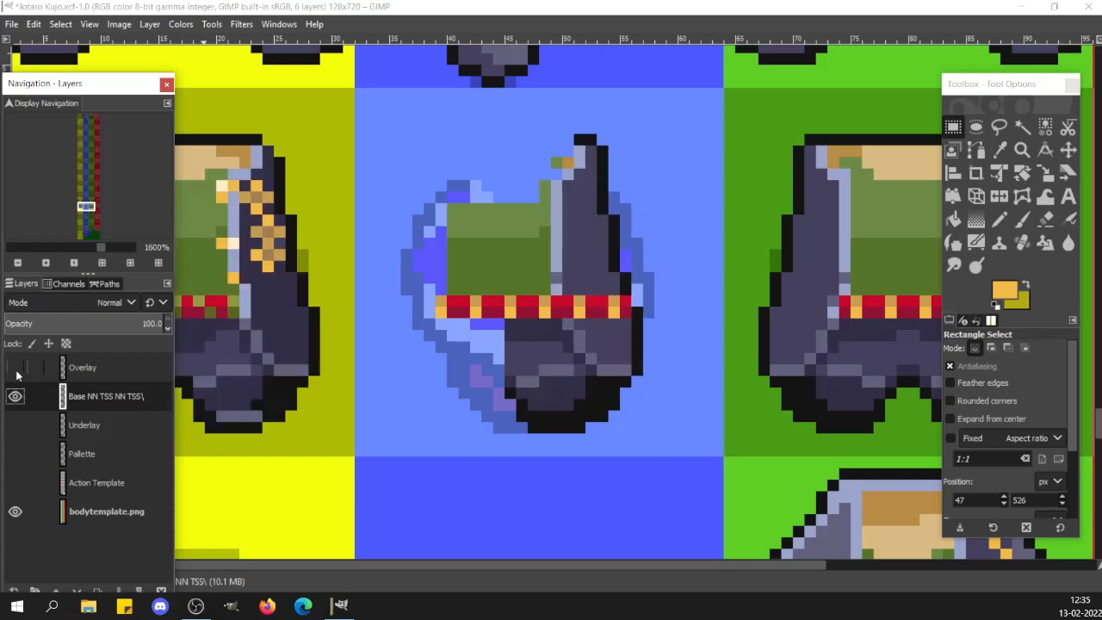
click(15, 368)
click(14, 368)
click(14, 368)
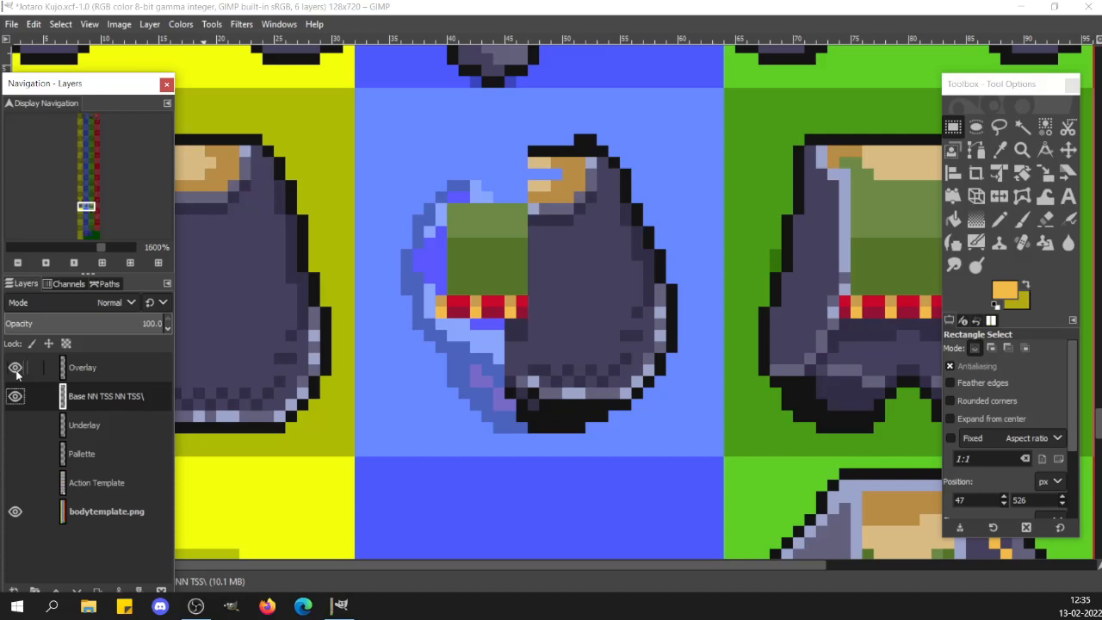
click(15, 368)
click(15, 367)
click(15, 368)
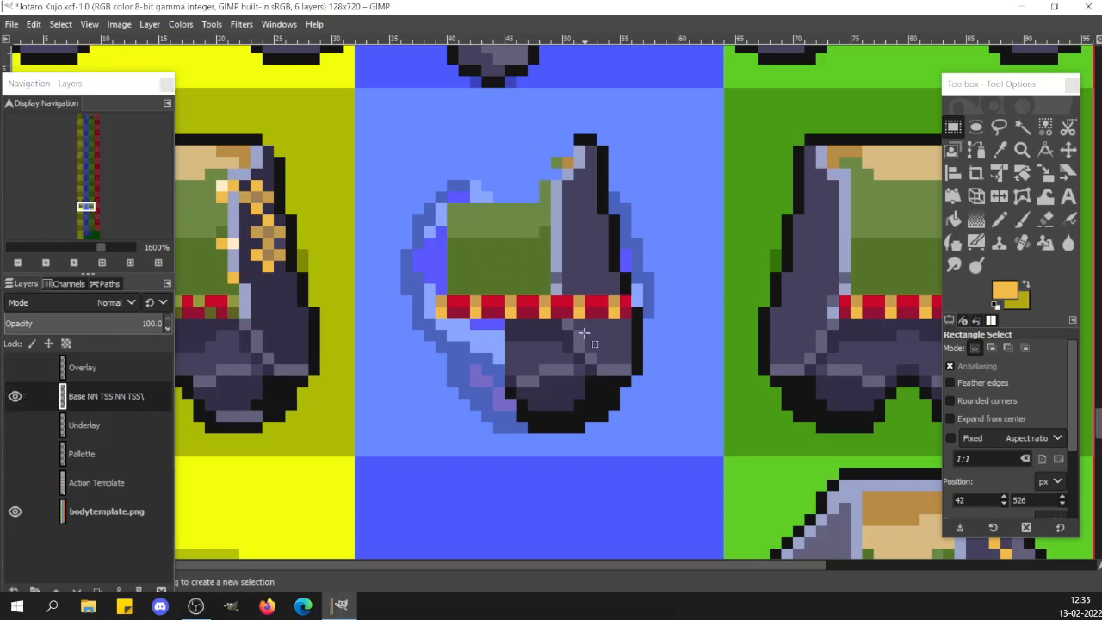
click(14, 368)
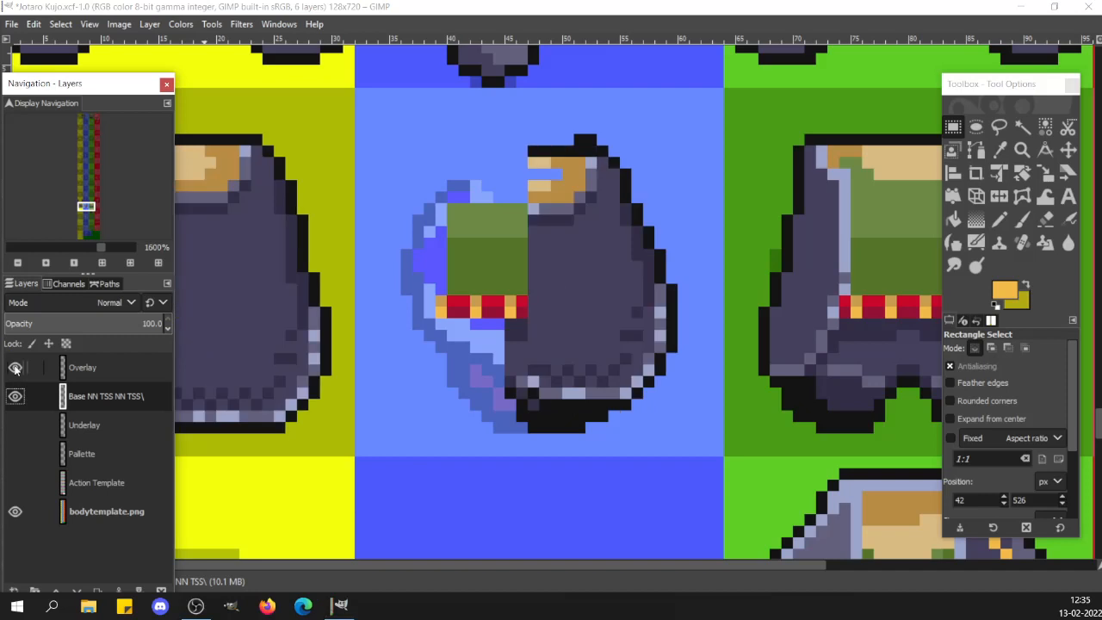
click(15, 368)
click(15, 368)
click(14, 368)
click(492, 262)
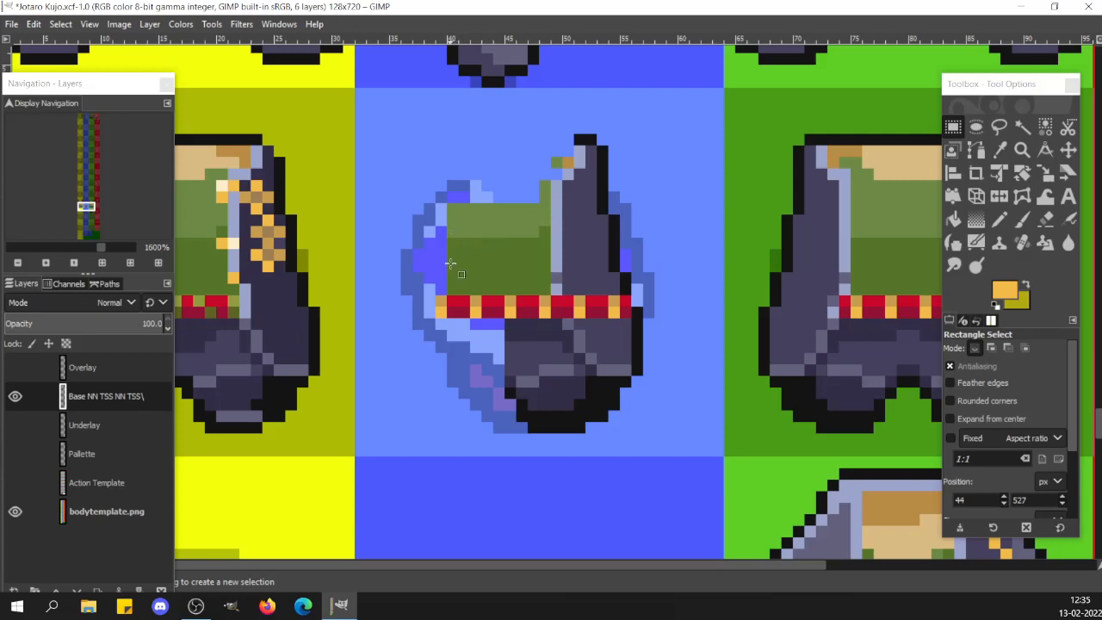
Extend the blue torso's shirt one pixel column toward the front in light and dark green, adjust the shading boundary, and show the Overlay layer
key(n)
ctrl+click(473, 222)
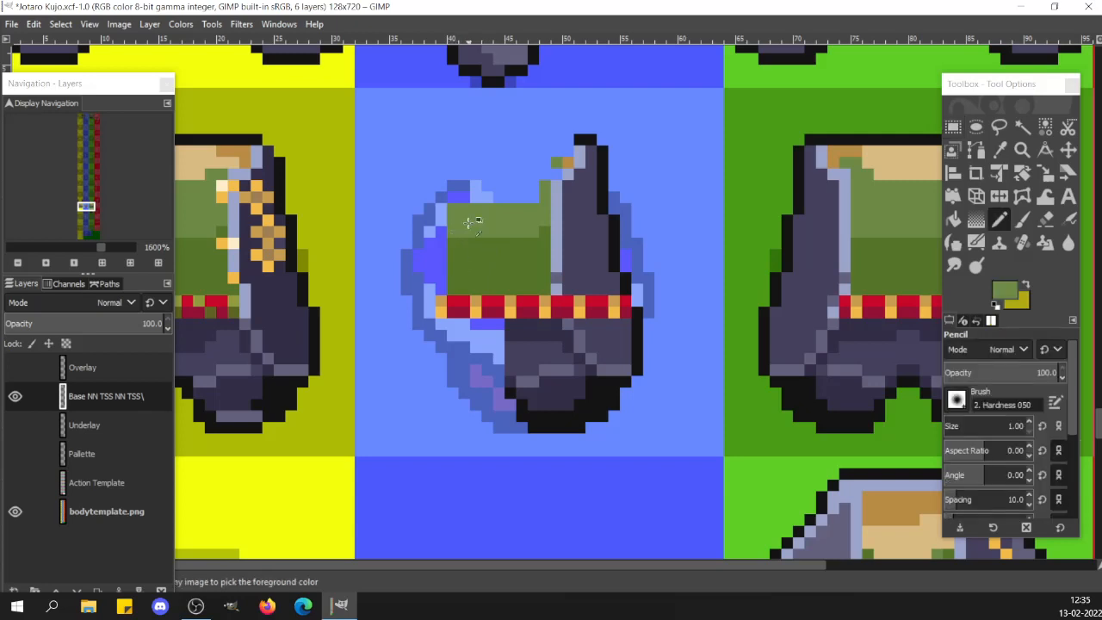
click(441, 210)
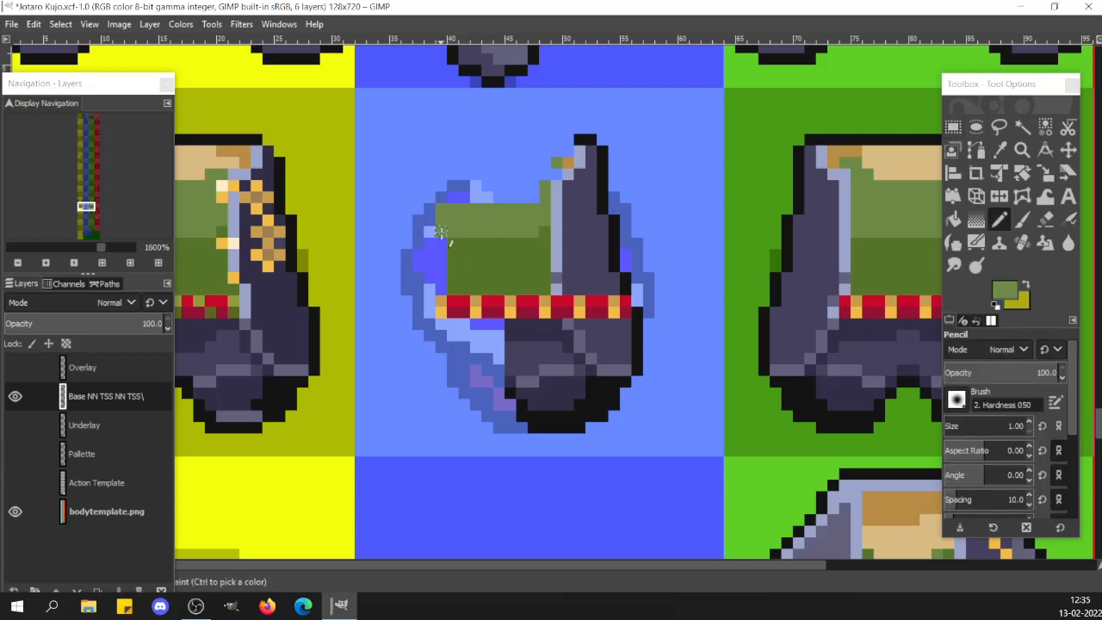
drag(441, 240, 487, 246)
ctrl+click(480, 265)
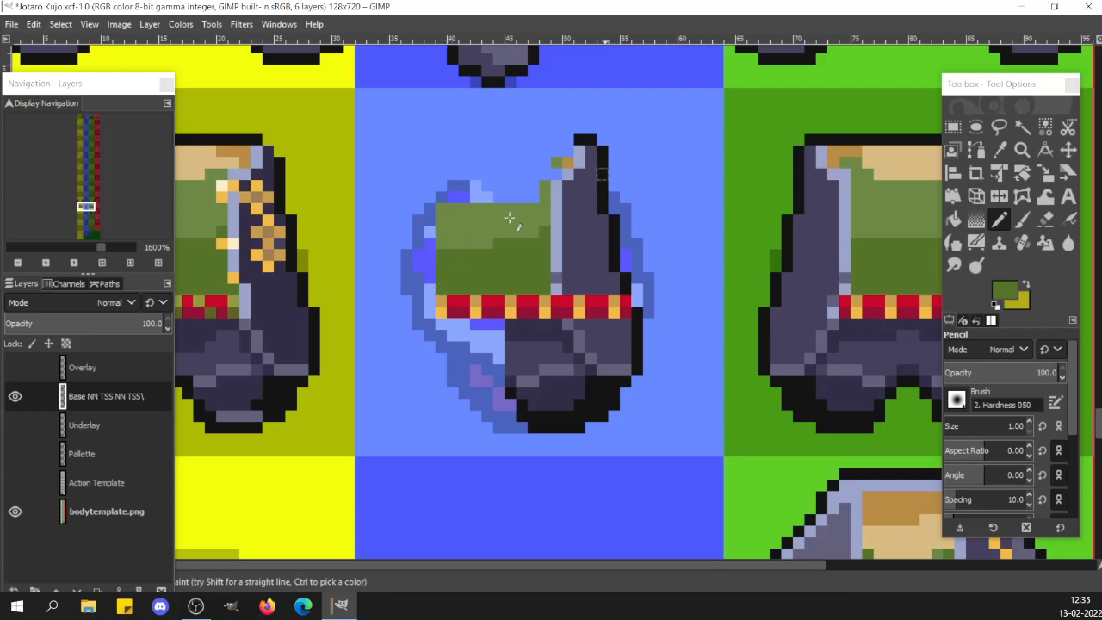
click(13, 370)
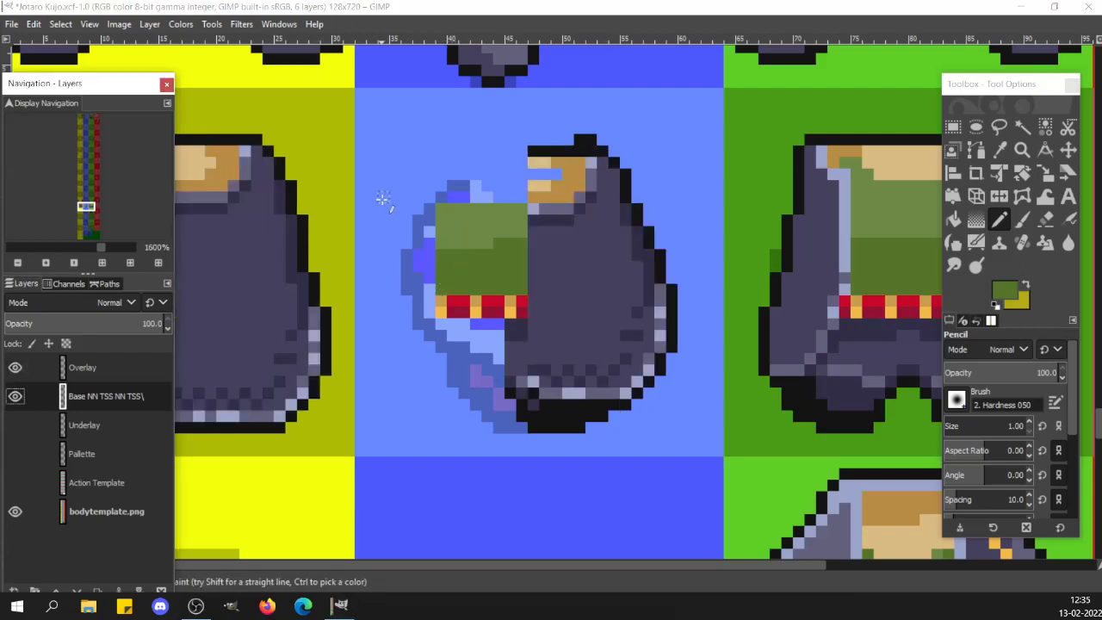
ctrl+click(561, 193)
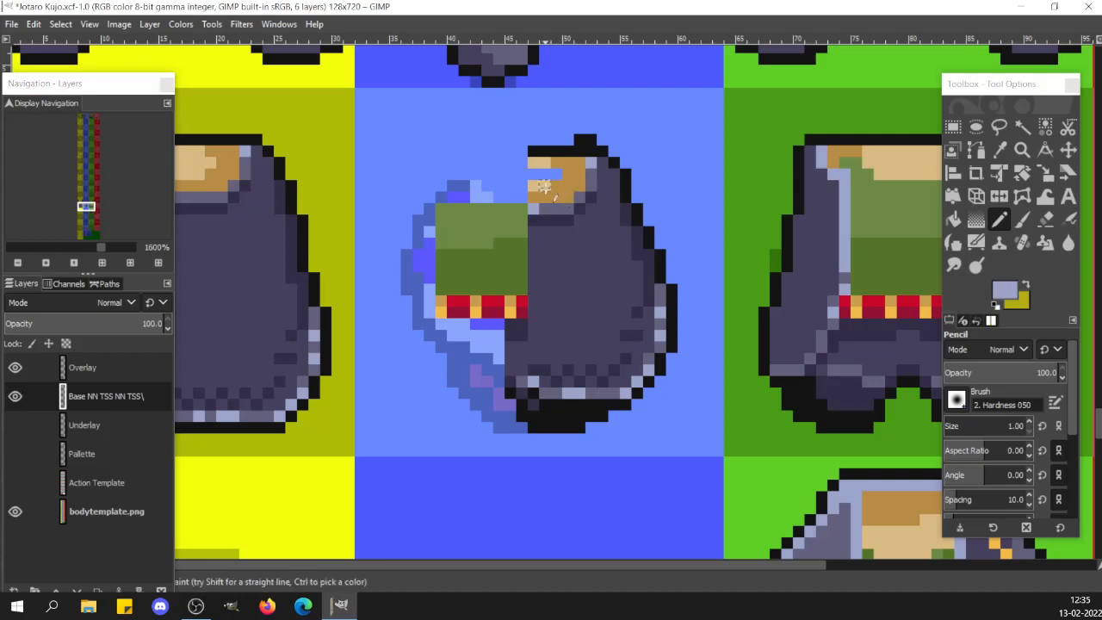
drag(523, 185, 510, 186)
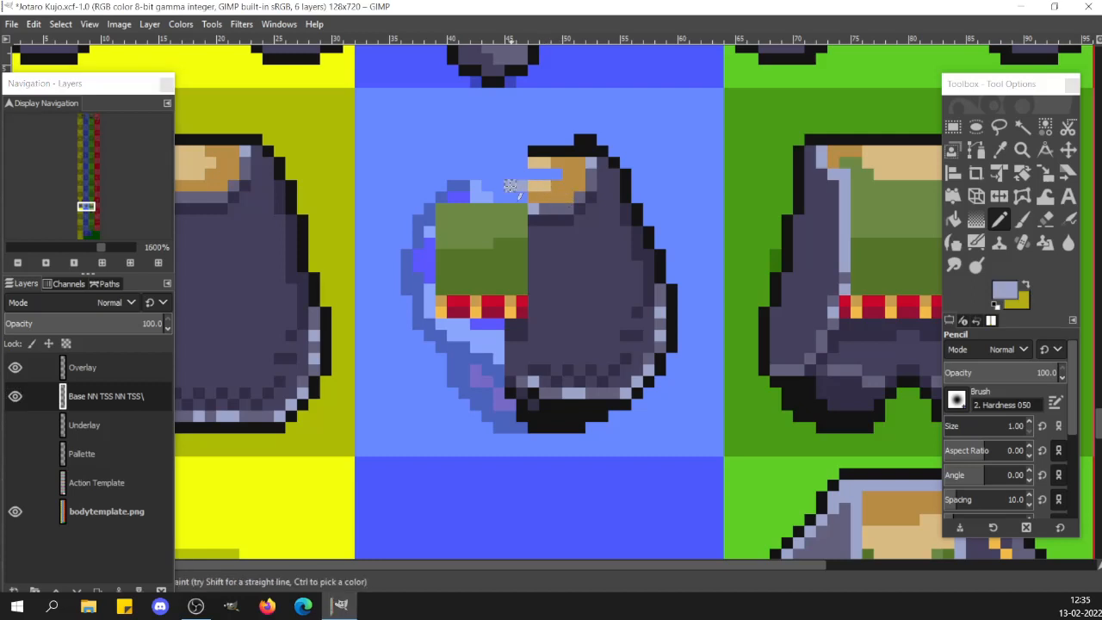
ctrl+click(589, 190)
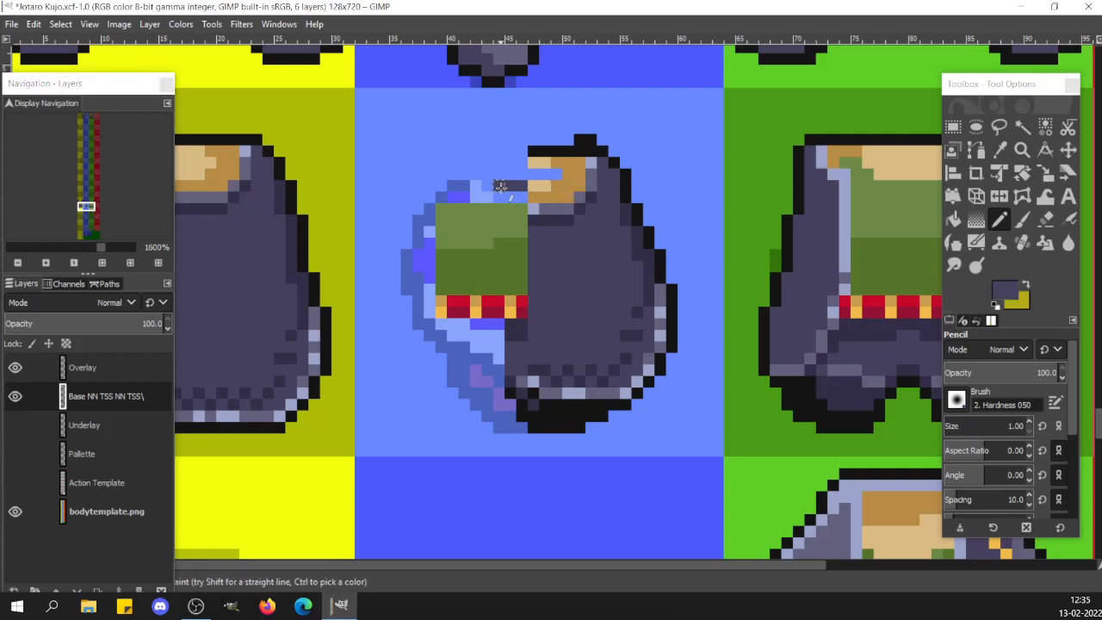
key(ctrl+z)
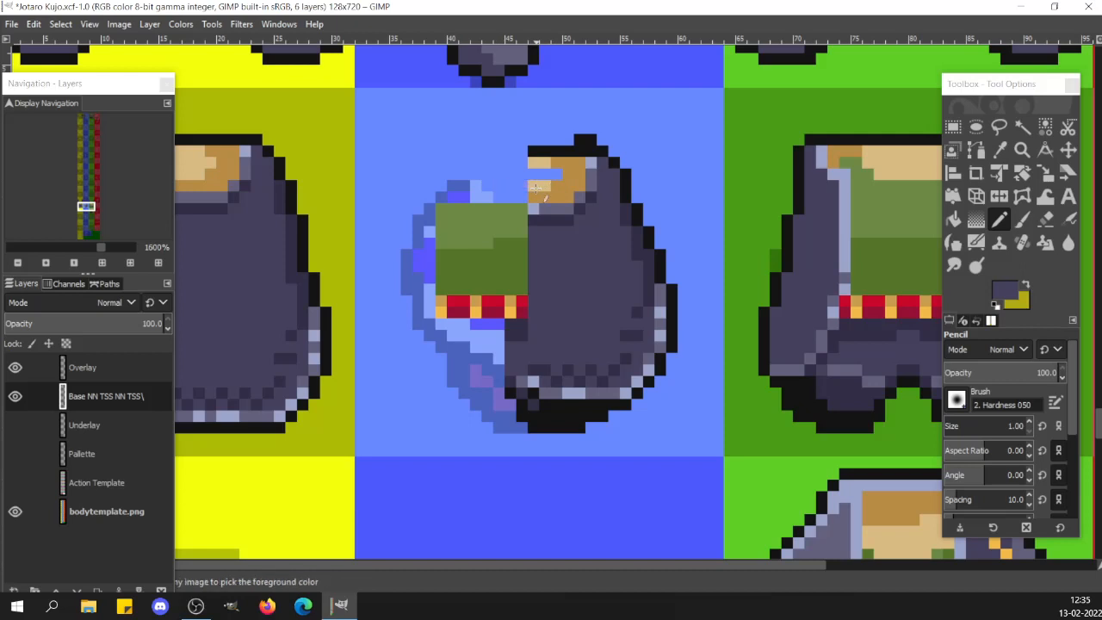
On the Overlay layer, extend the blue torso's skin neckline forward over the shirt, with light tan fill and a darker tan lower edge
click(35, 396)
click(139, 368)
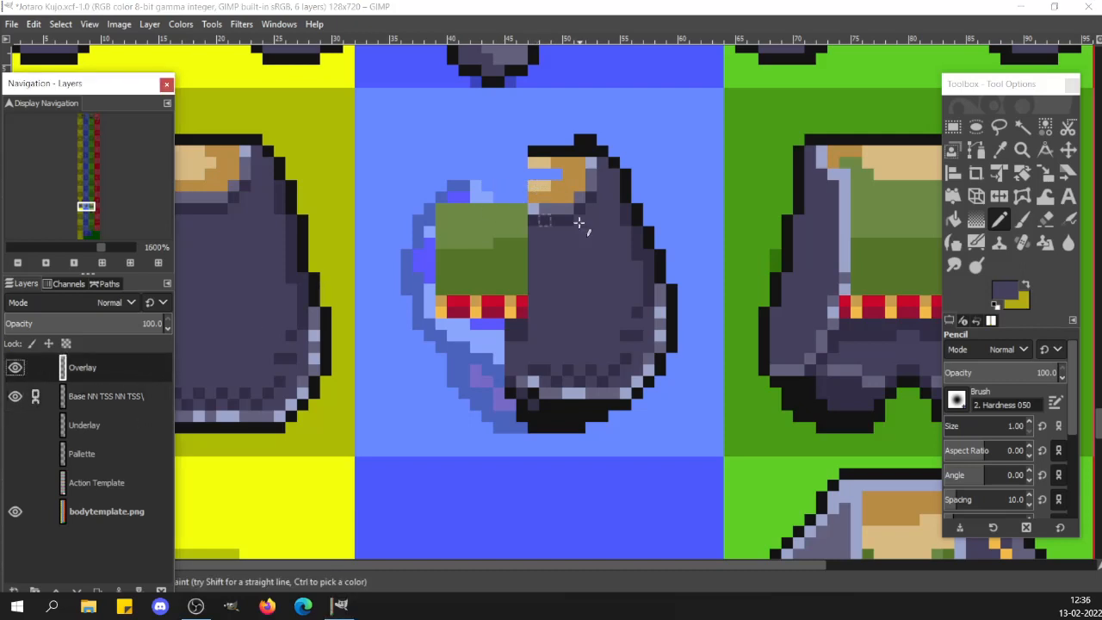
ctrl+click(564, 191)
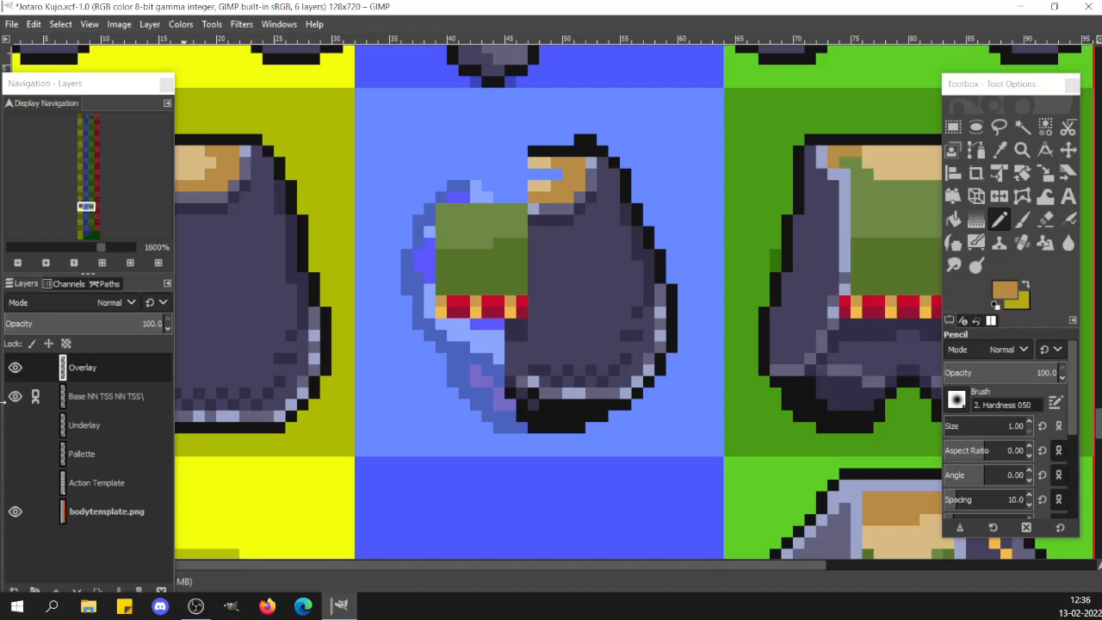
click(35, 399)
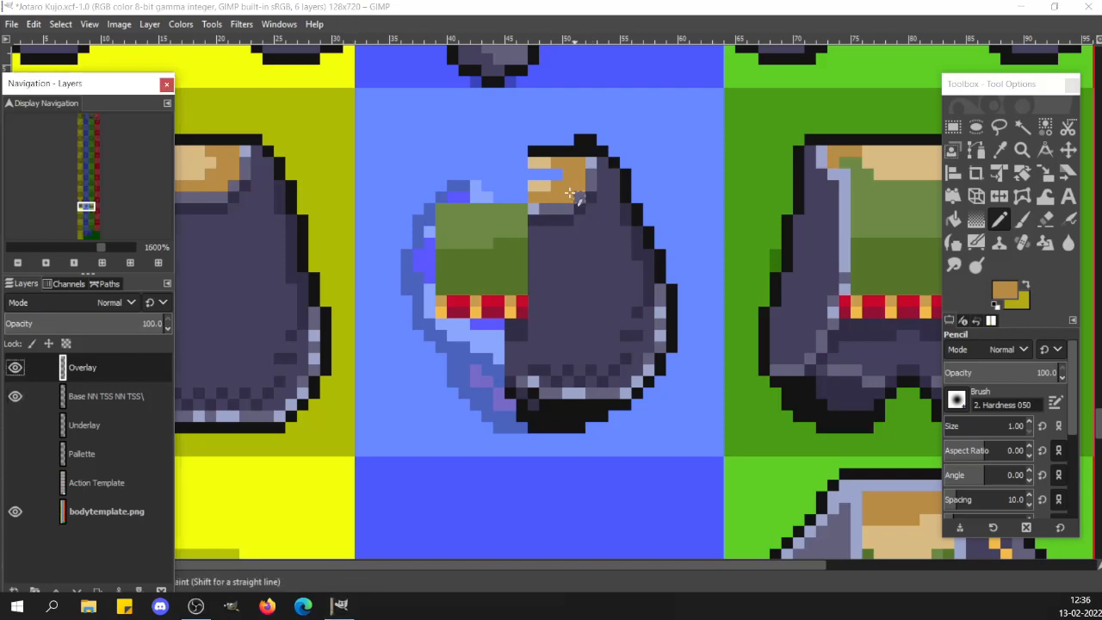
mouse_move(551, 189)
mouse_down()
mouse_move(478, 198)
mouse_move(534, 197)
mouse_move(489, 196)
mouse_move(556, 176)
mouse_move(487, 172)
mouse_move(532, 163)
mouse_move(484, 176)
mouse_move(521, 163)
mouse_move(498, 186)
mouse_move(469, 186)
mouse_move(549, 188)
mouse_move(555, 175)
mouse_move(560, 188)
mouse_up()
click(479, 186)
ctrl+click(546, 163)
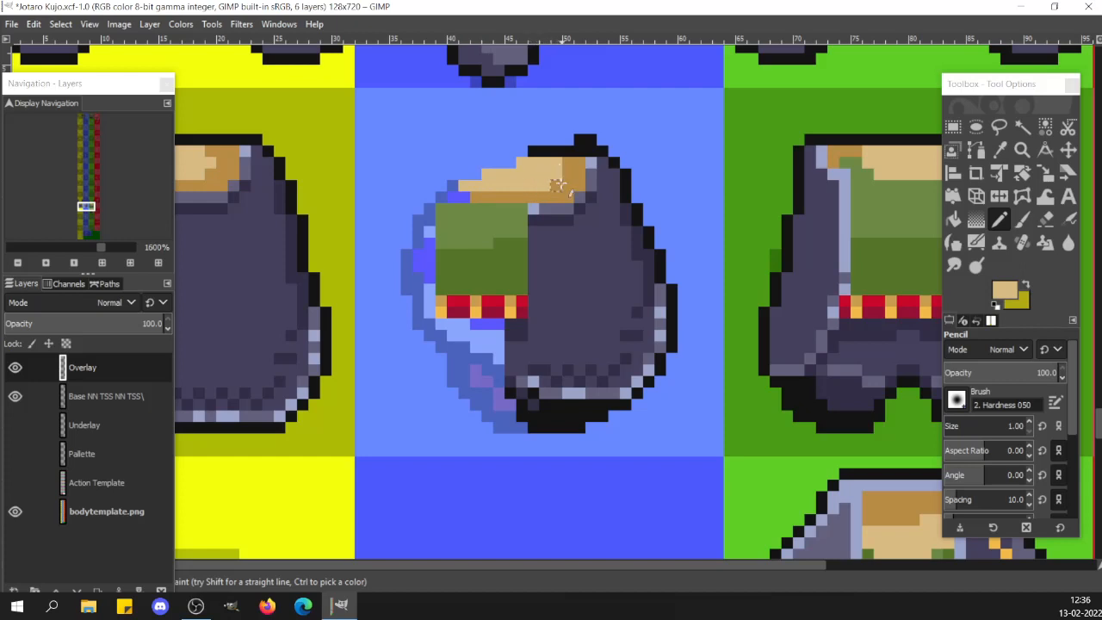
key(ctrl)
key(d)
On the Base layer, fill the gap under the front of the neckline with light green shirt pixels and erase the stray pixel
click(99, 396)
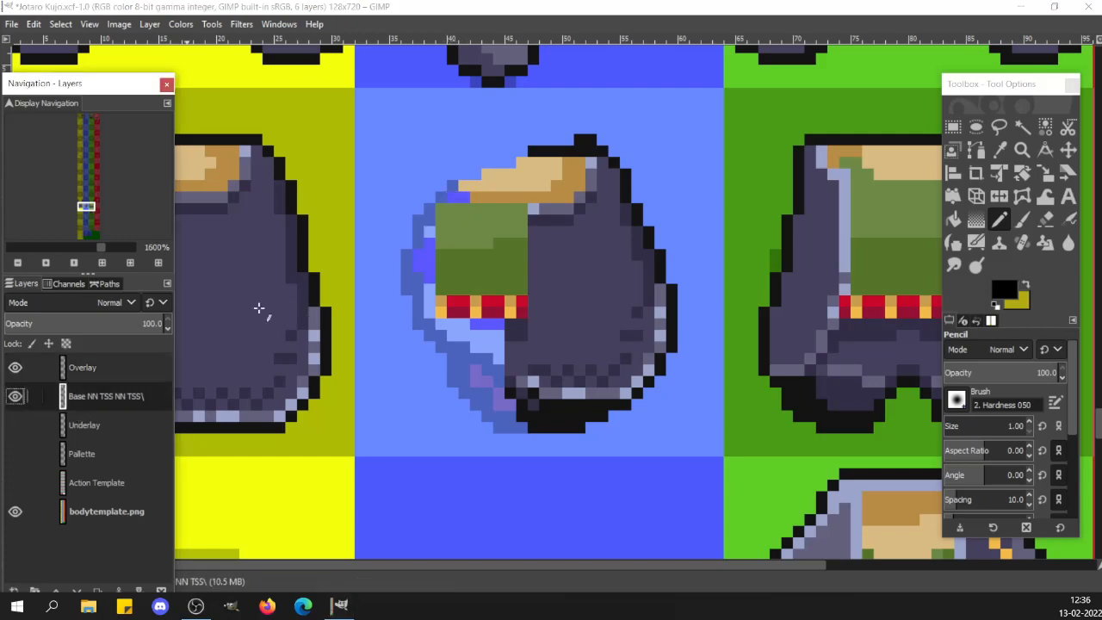
ctrl+click(504, 227)
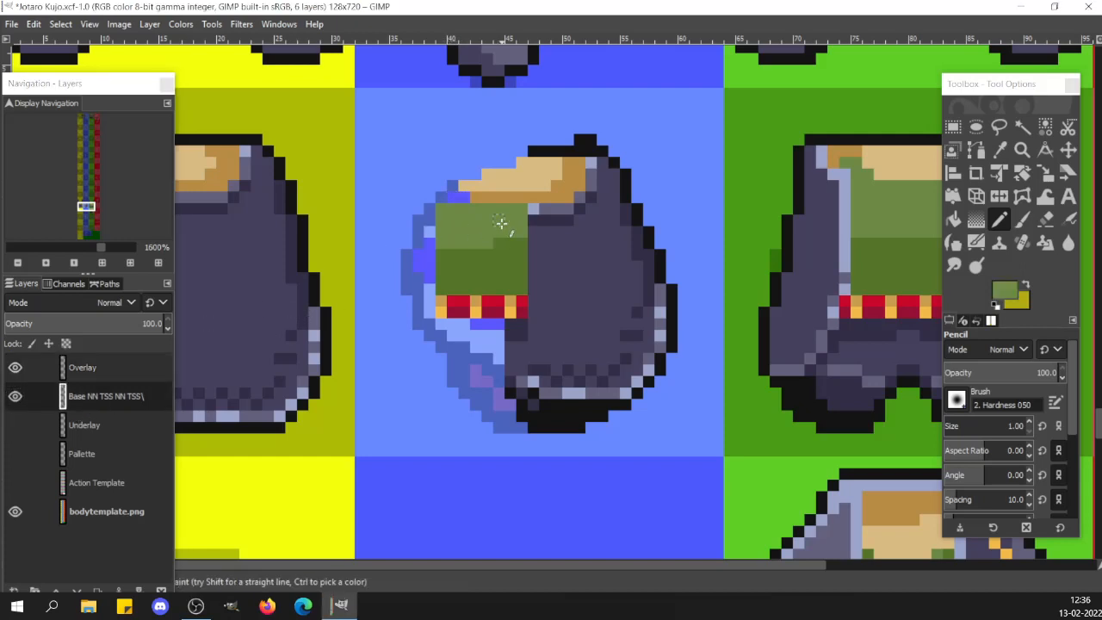
click(455, 198)
click(453, 190)
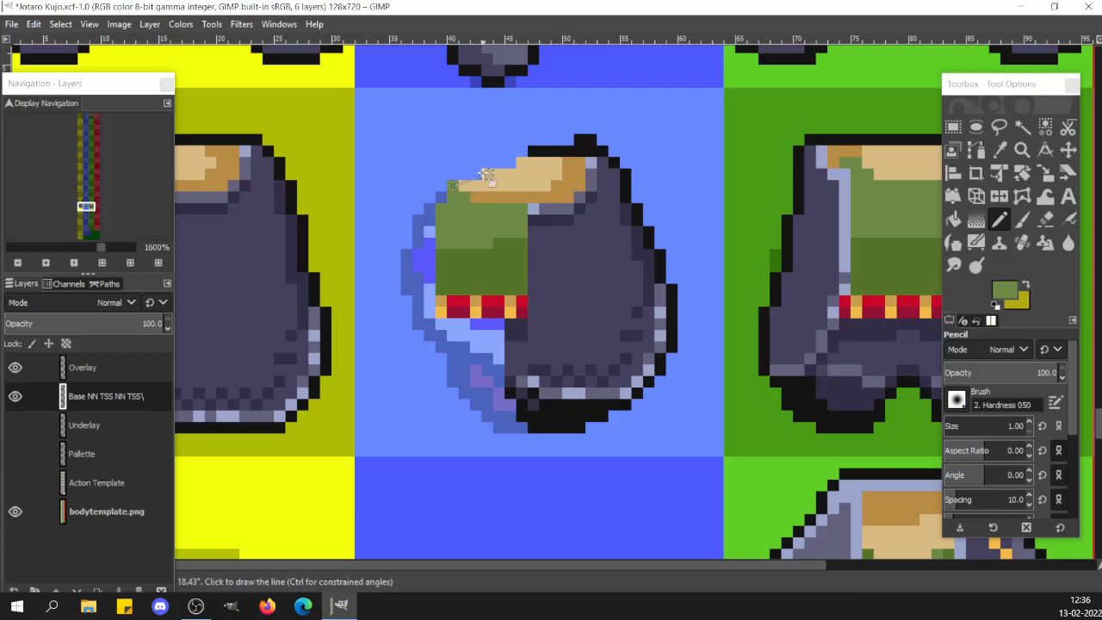
key(shift+e)
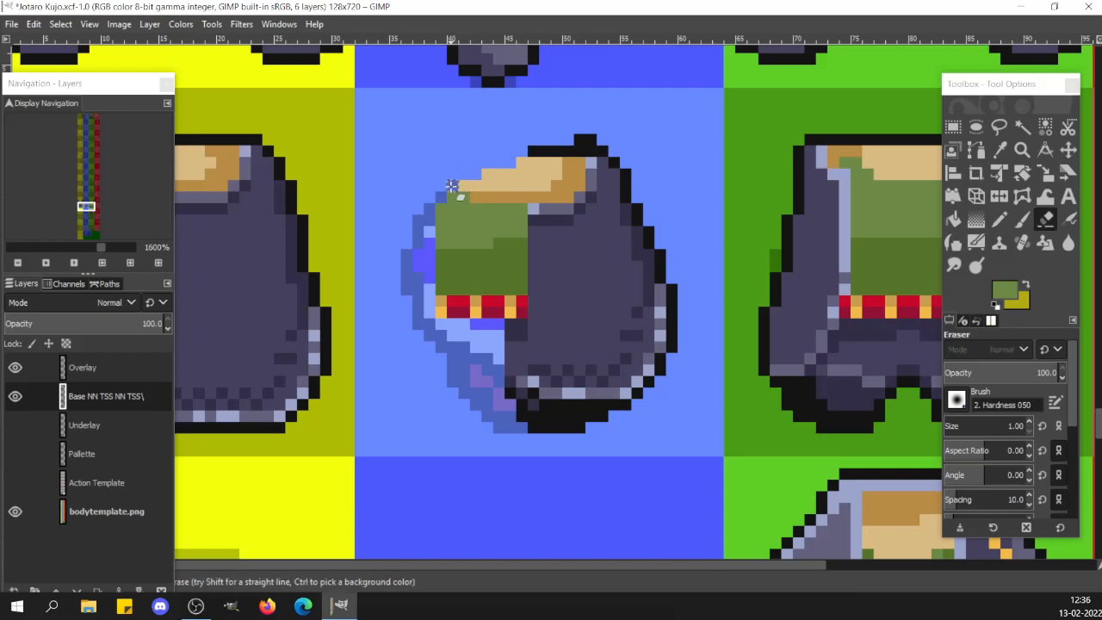
key(n)
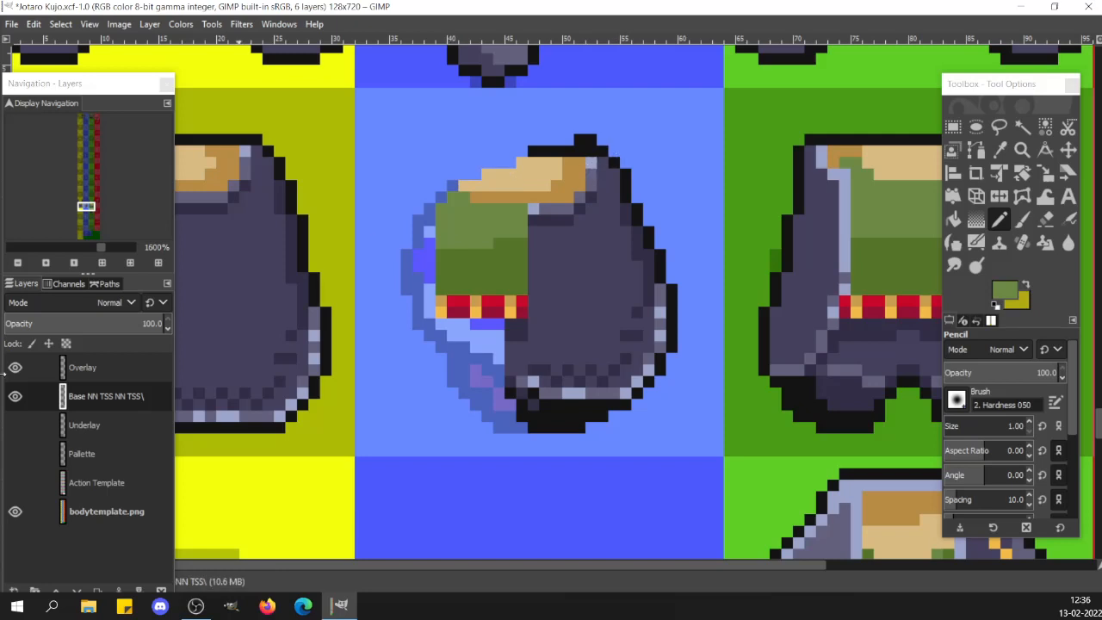
On the Overlay layer, draw the near-black outline over the blue torso's neckline and down the shirt's front edge to the belt
click(73, 370)
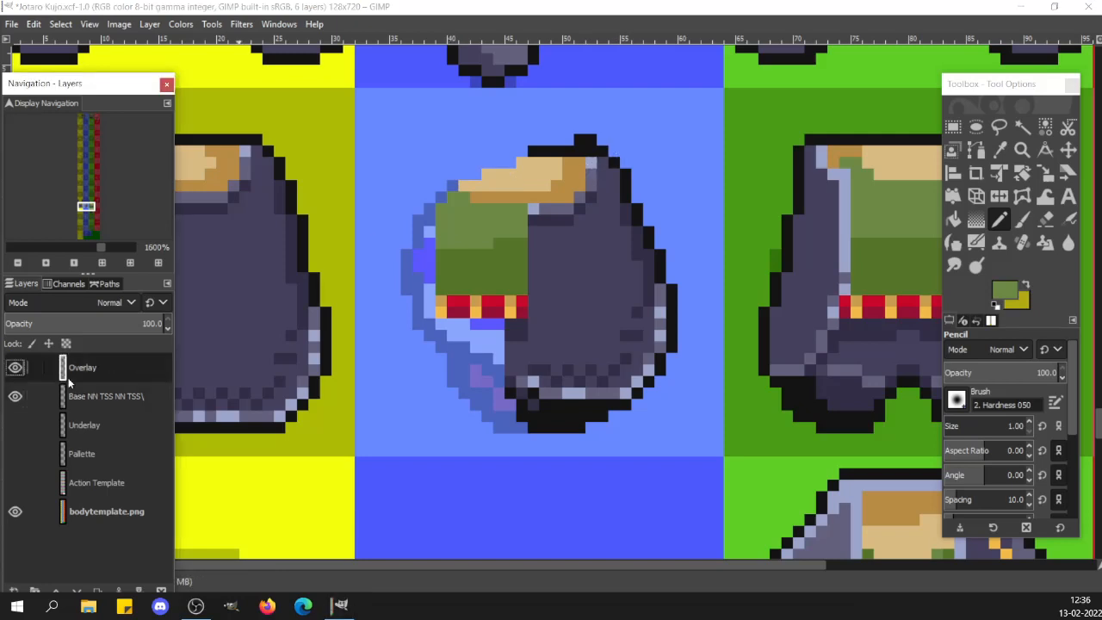
ctrl+click(588, 149)
click(520, 152)
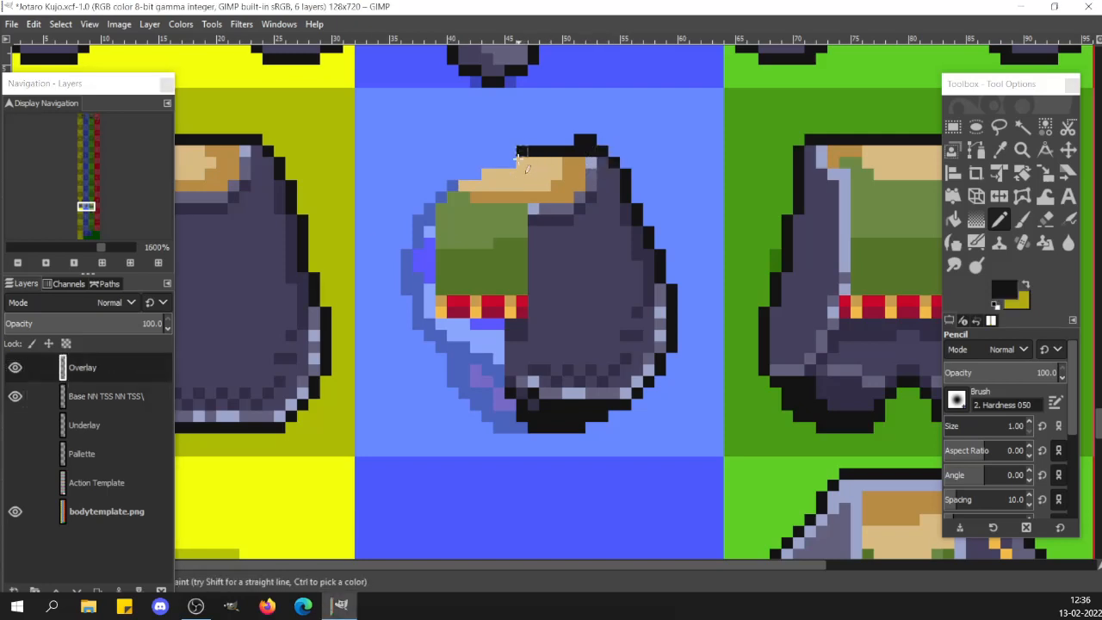
drag(508, 164, 462, 177)
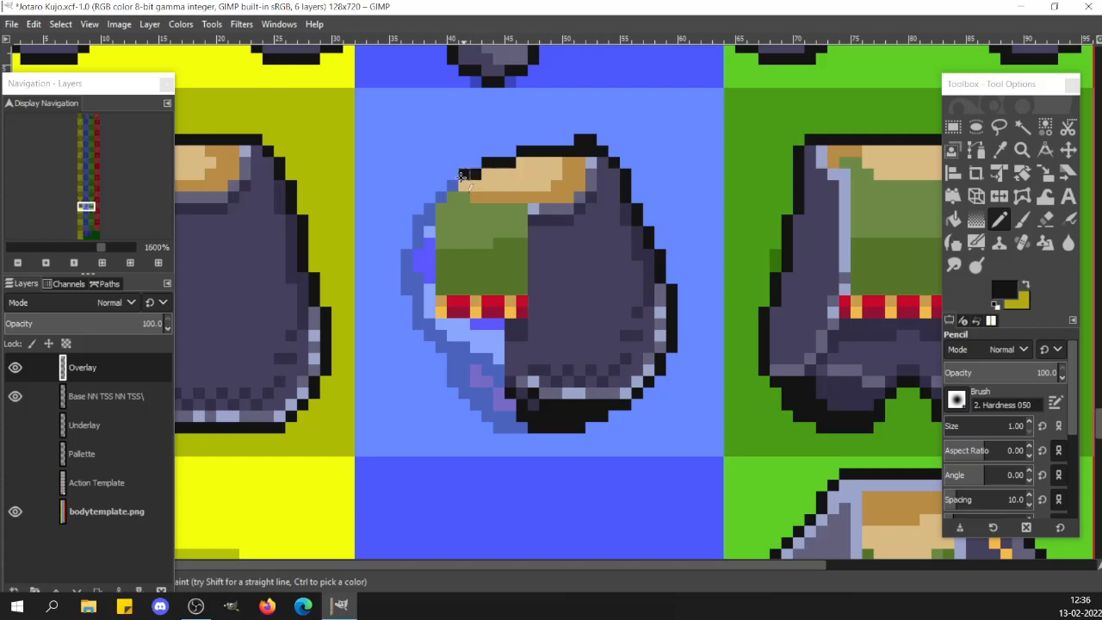
shift+click(431, 208)
shift+click(428, 314)
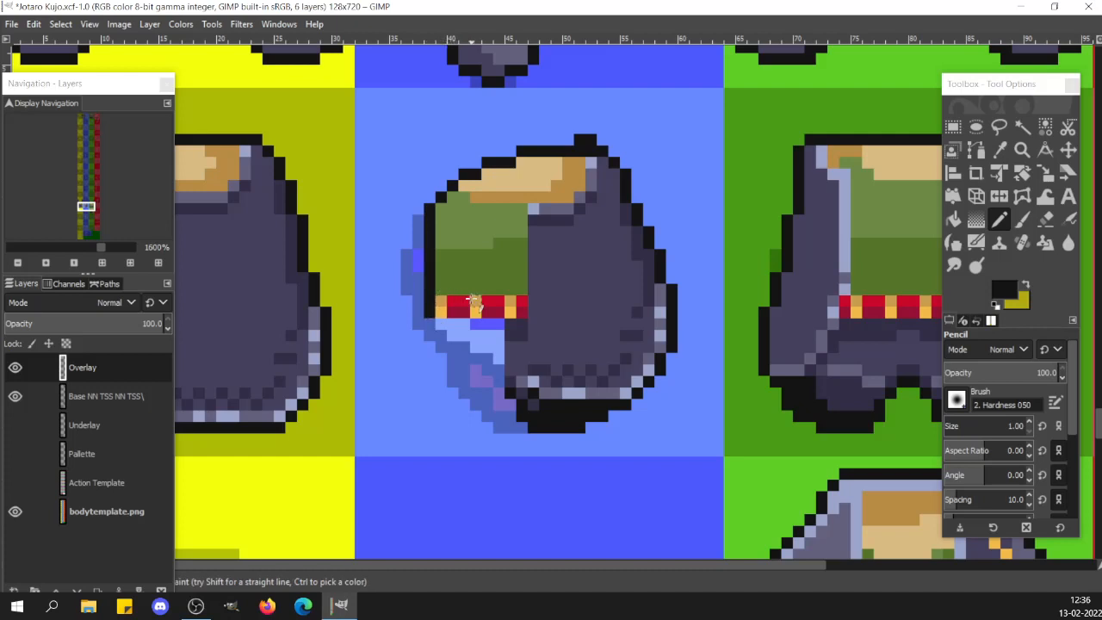
On the Base layer, extend the blue torso's belt one pixel column forward in red and dark red, and erase the Overlay outline covering it
ctrl+click(461, 302)
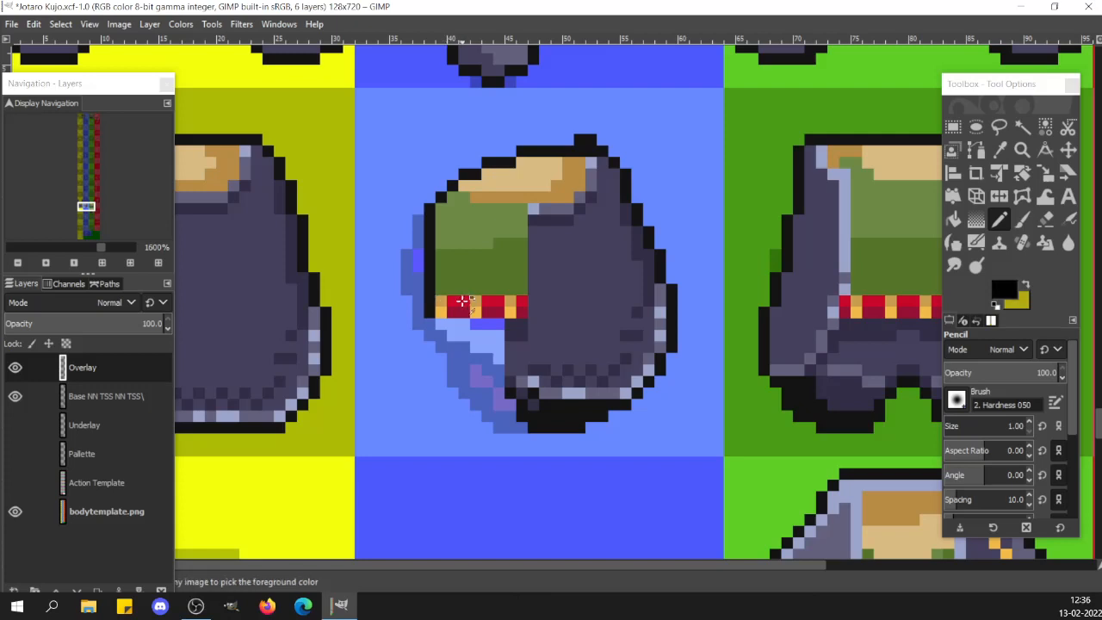
click(429, 303)
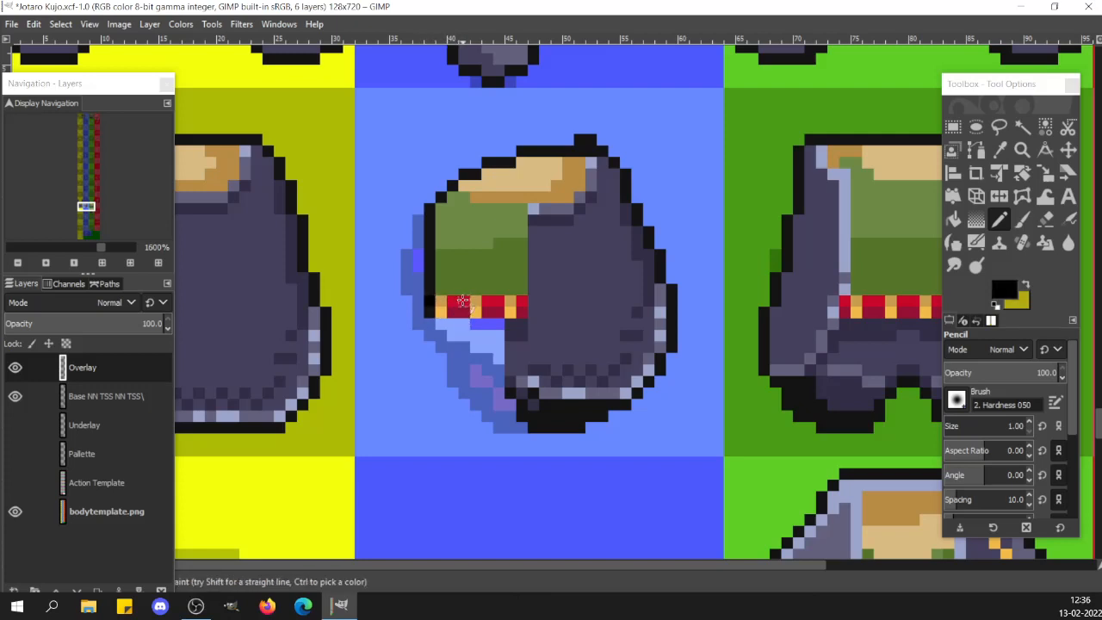
click(87, 395)
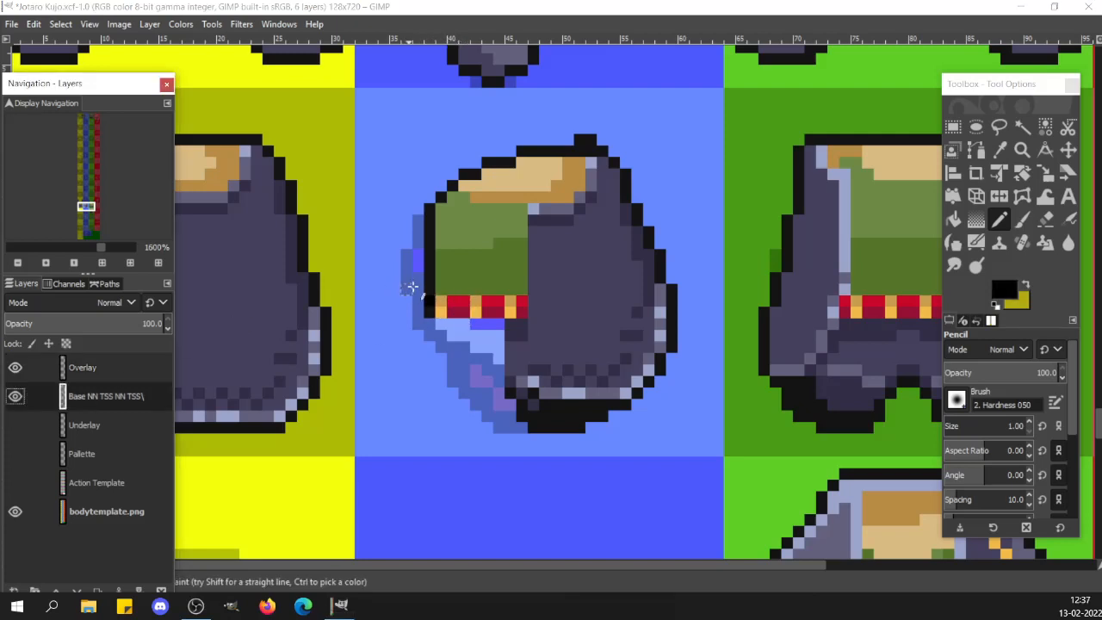
ctrl+click(463, 300)
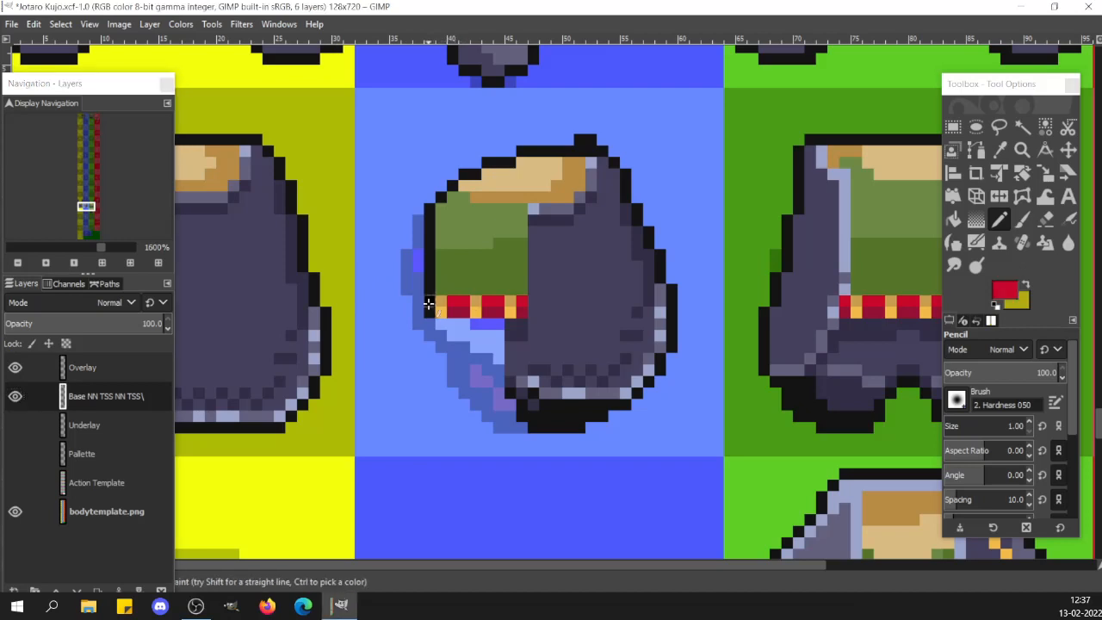
ctrl+click(459, 310)
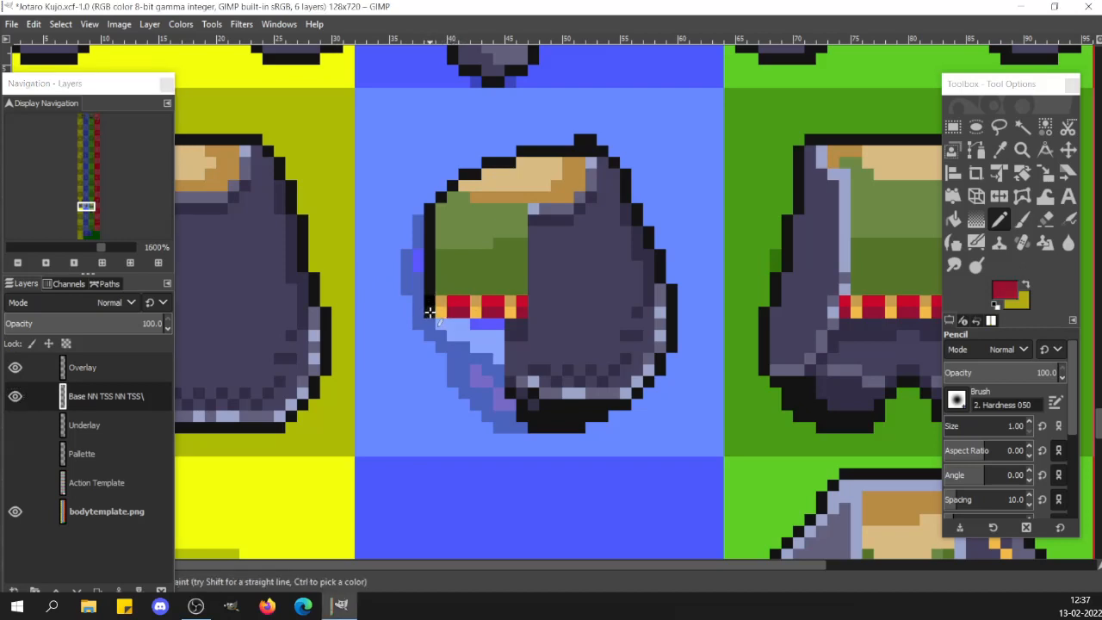
click(69, 370)
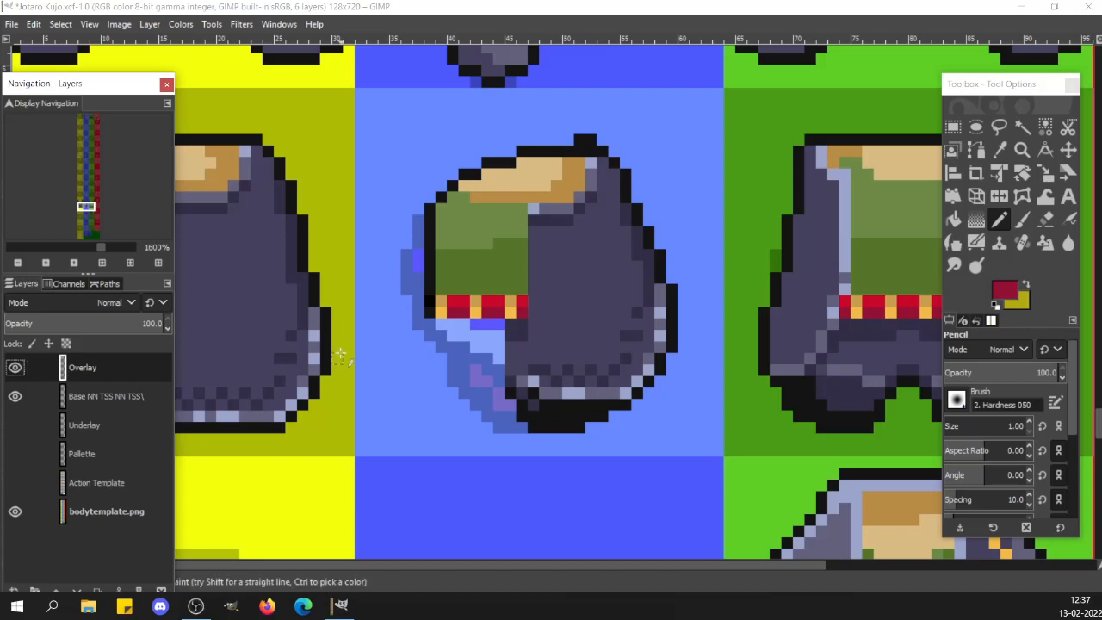
key(shift+e)
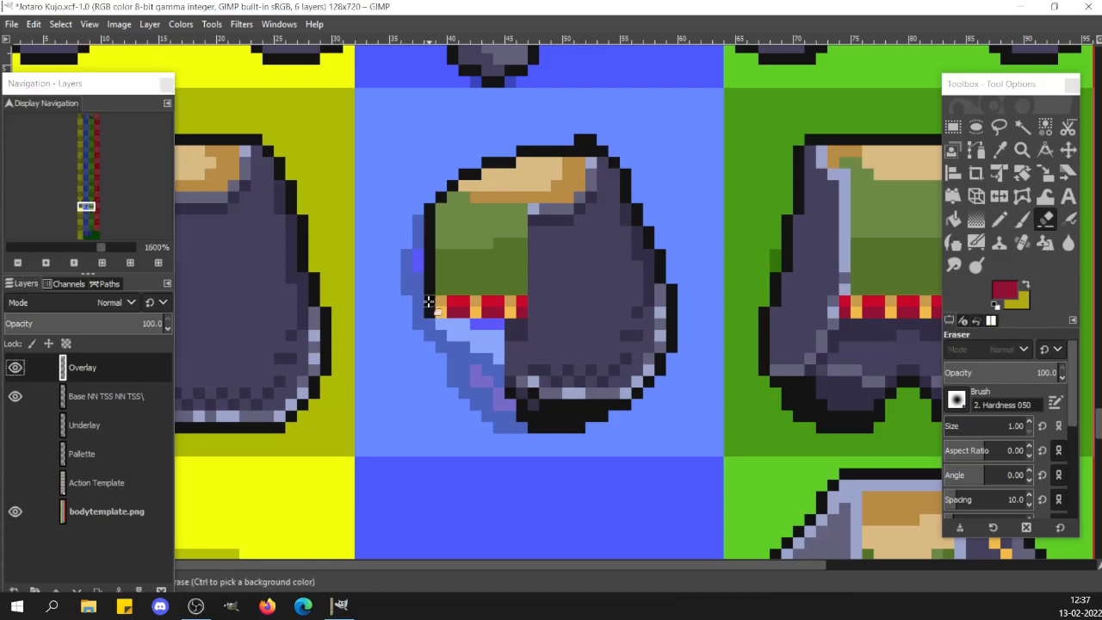
drag(431, 302, 432, 312)
key(n)
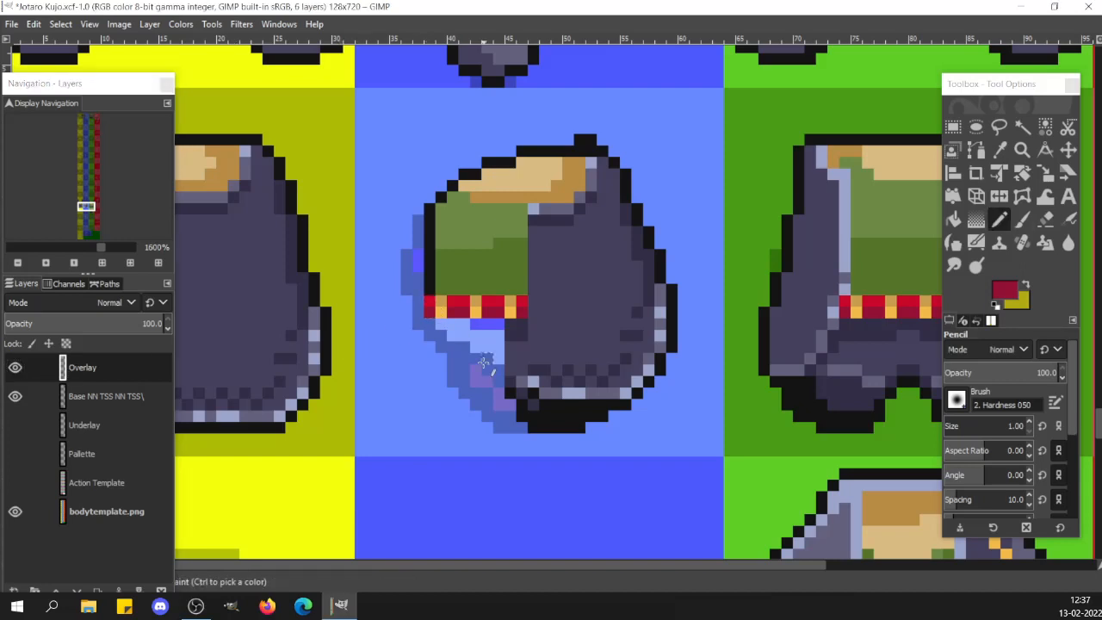
On the Overlay layer, draw the near-black (141414) outline around the front end of the belt and just below it
ctrl+click(429, 287)
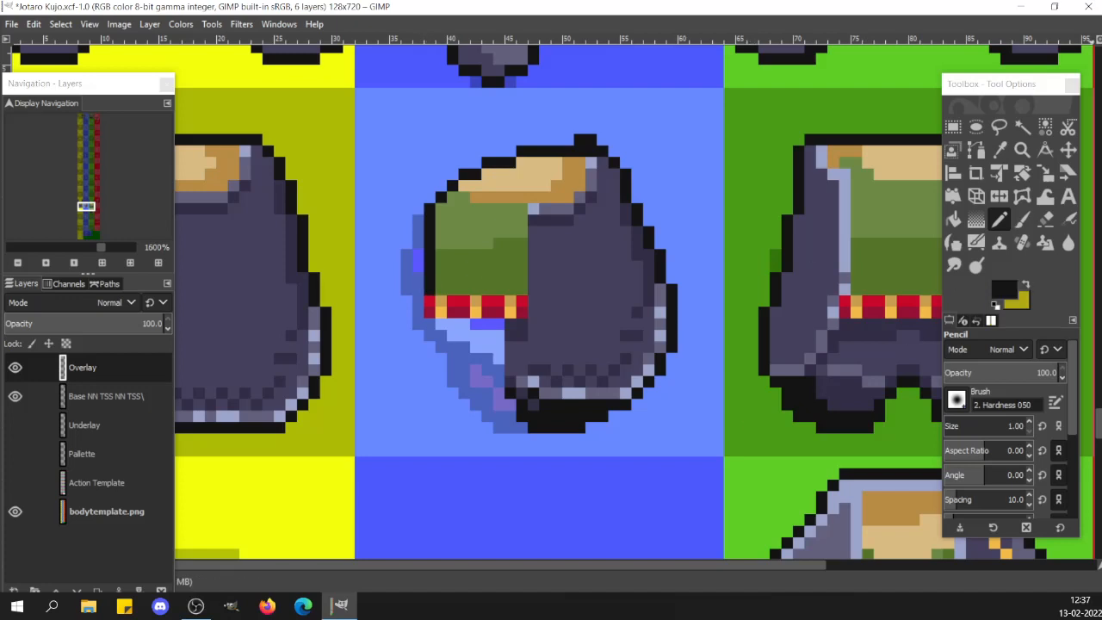
click(1004, 290)
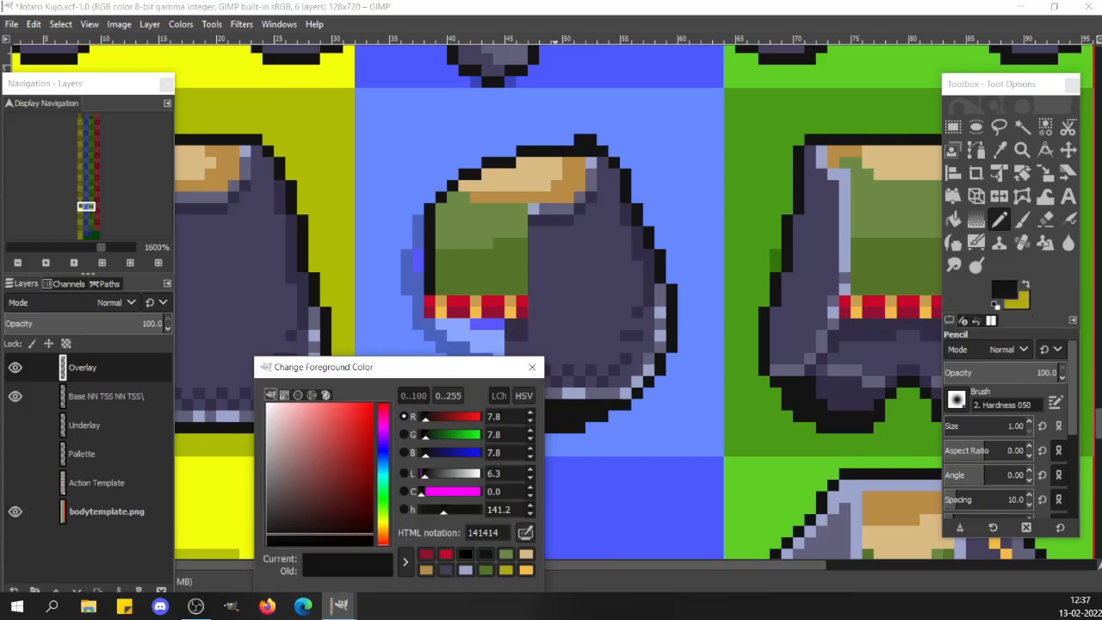
click(532, 367)
click(417, 305)
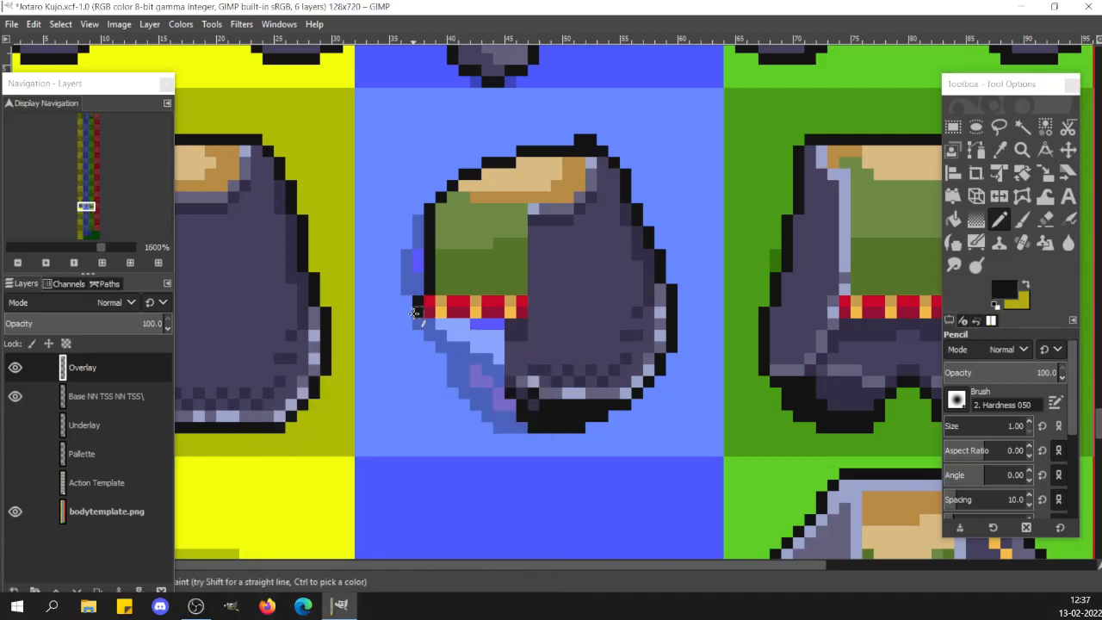
click(428, 323)
click(439, 337)
click(441, 347)
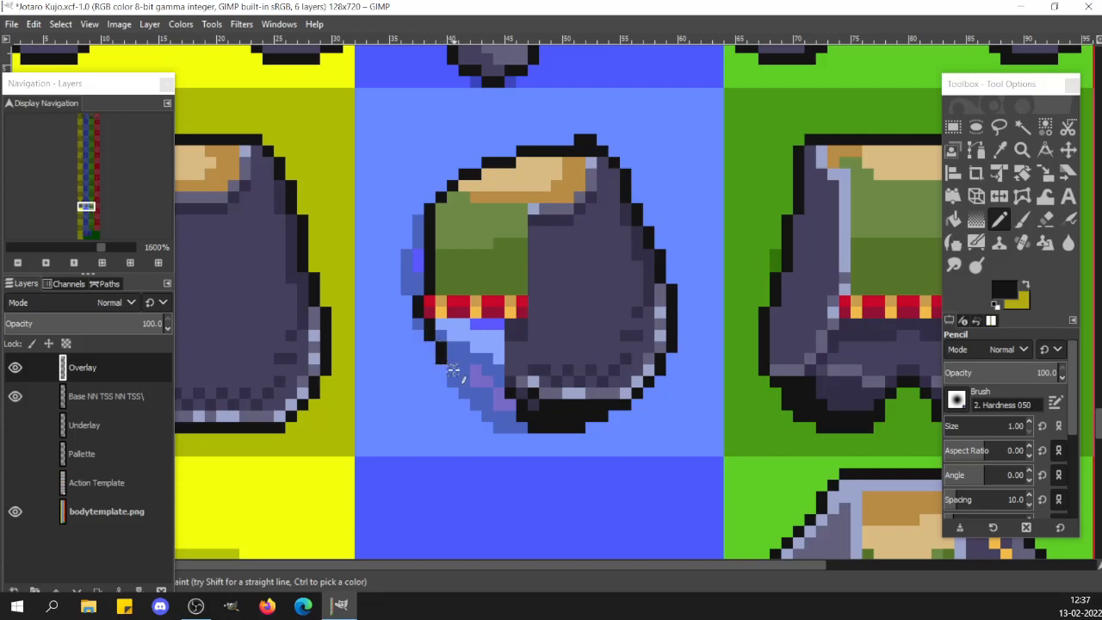
click(453, 371)
click(463, 381)
click(473, 391)
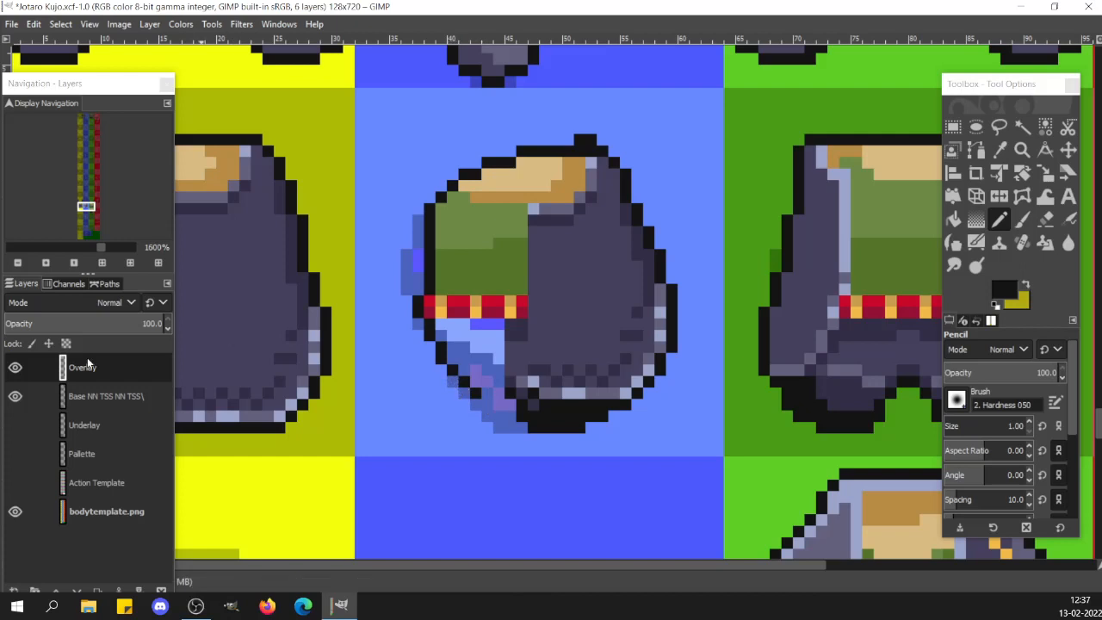
key(shift+e)
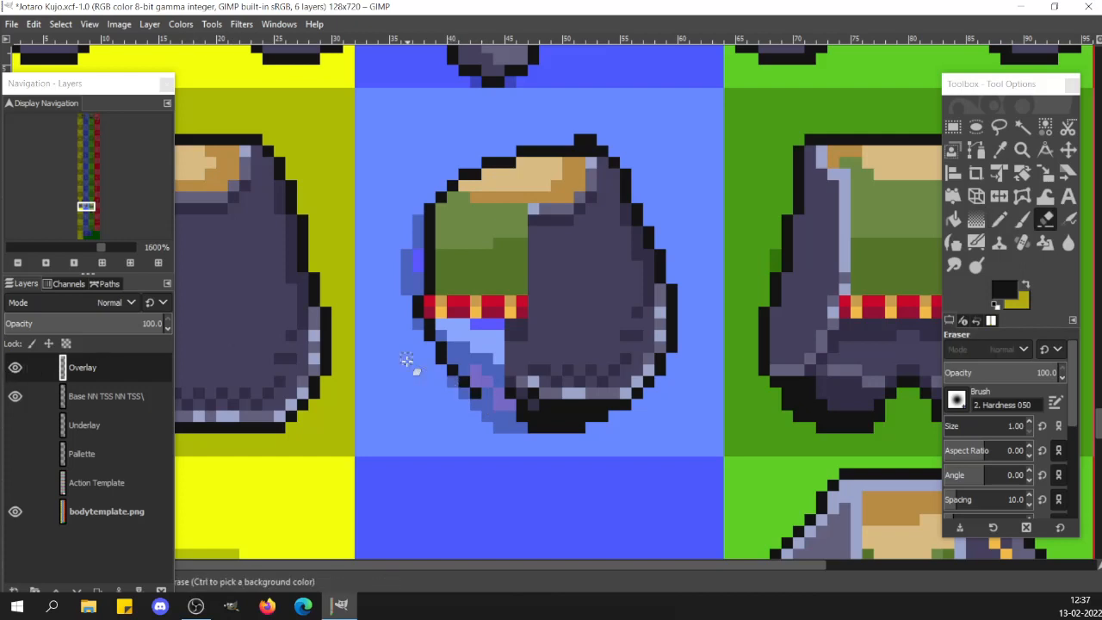
drag(436, 343, 472, 389)
key(n)
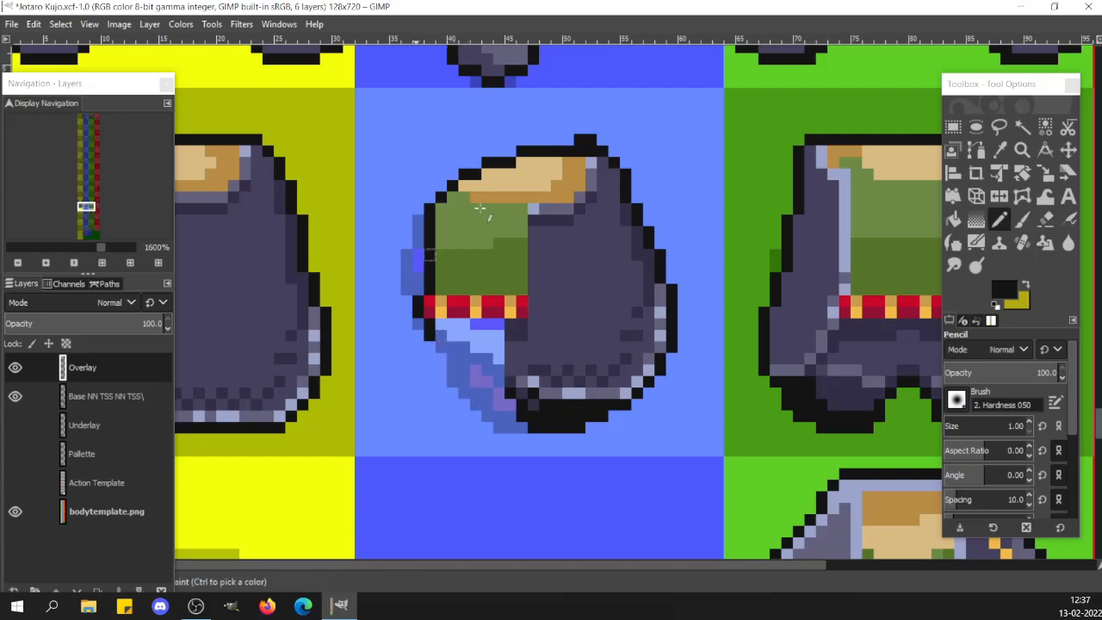
Cut the Overlay section around the blue torso's belt and paste it one pixel further back
key(r)
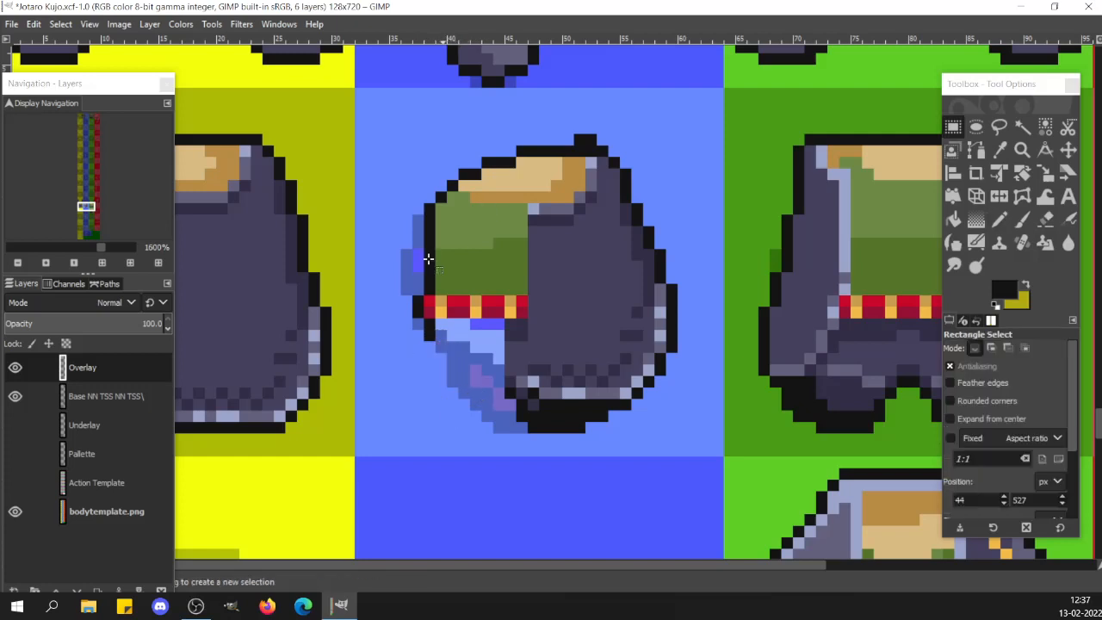
drag(401, 274, 609, 338)
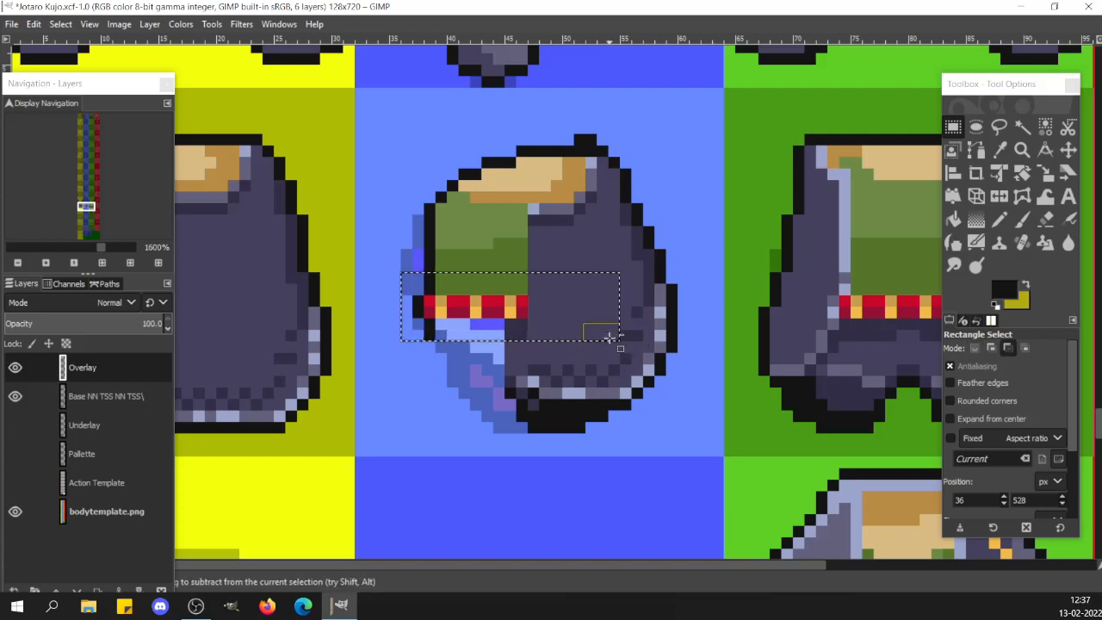
key(ctrl+x)
key(ctrl+v)
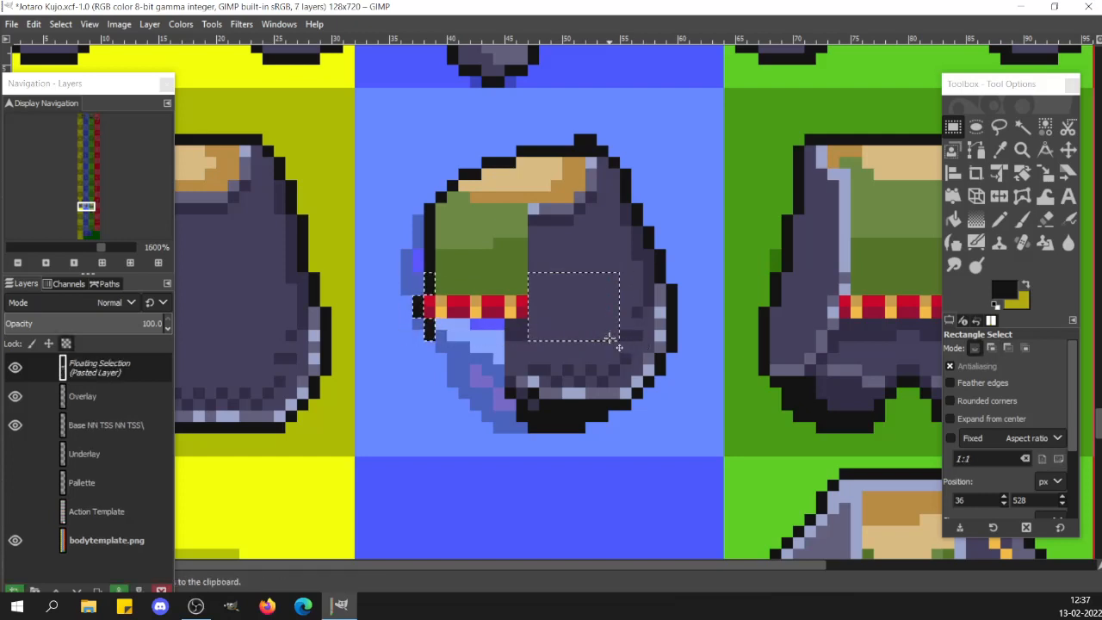
key(Right)
click(411, 345)
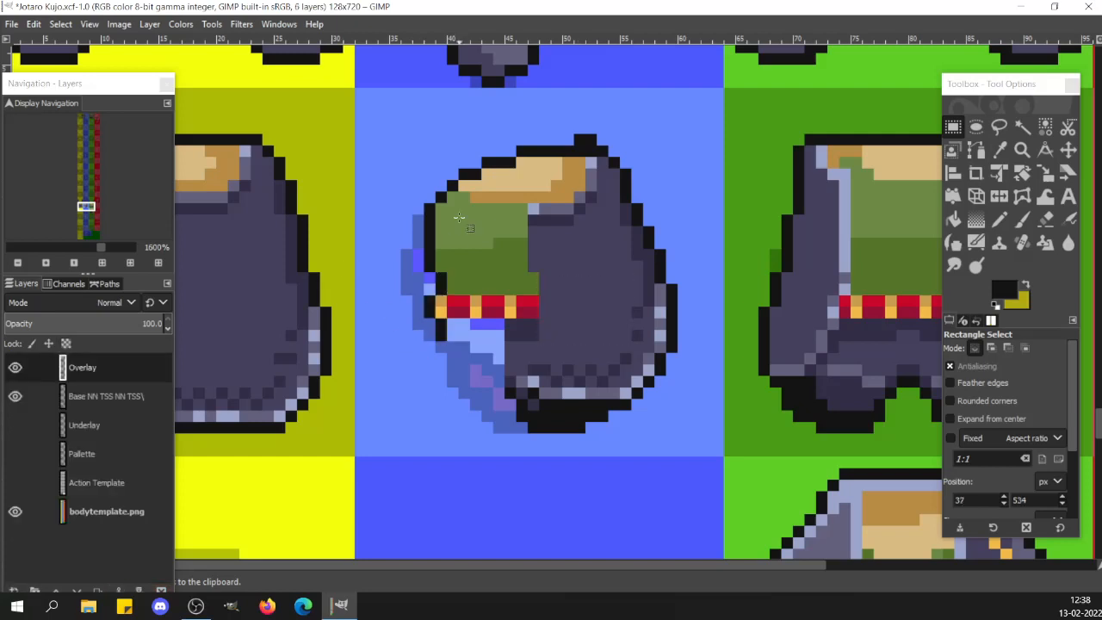
Shift the Overlay outline along the shirt's front edge one pixel back to match the belt section, and hide the Overlay layer
drag(411, 191, 437, 282)
key(ctrl+x)
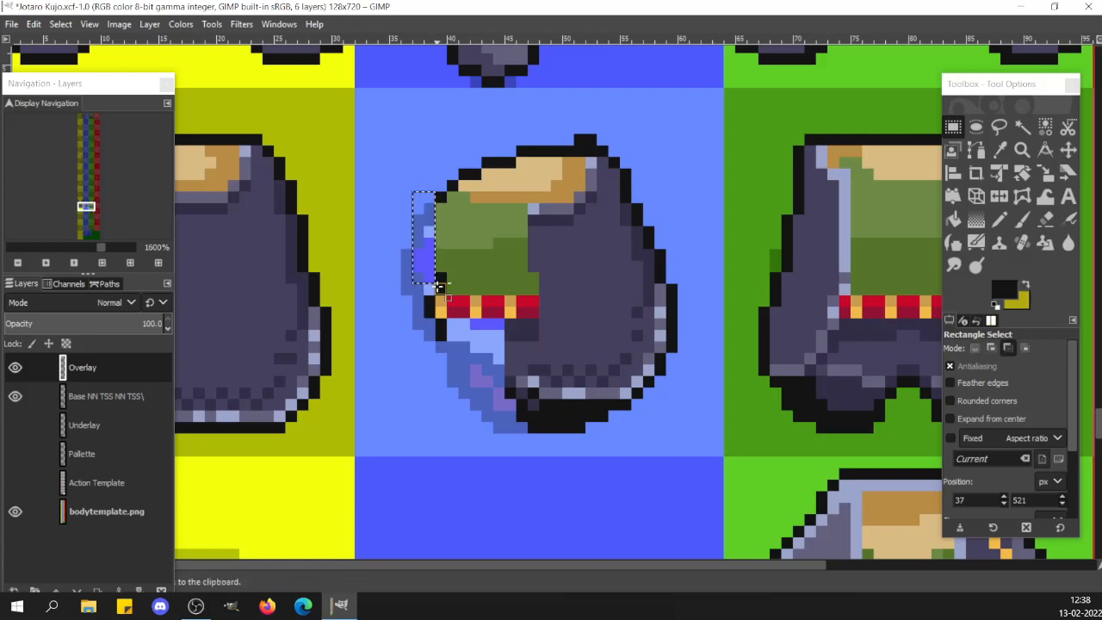
key(ctrl+v)
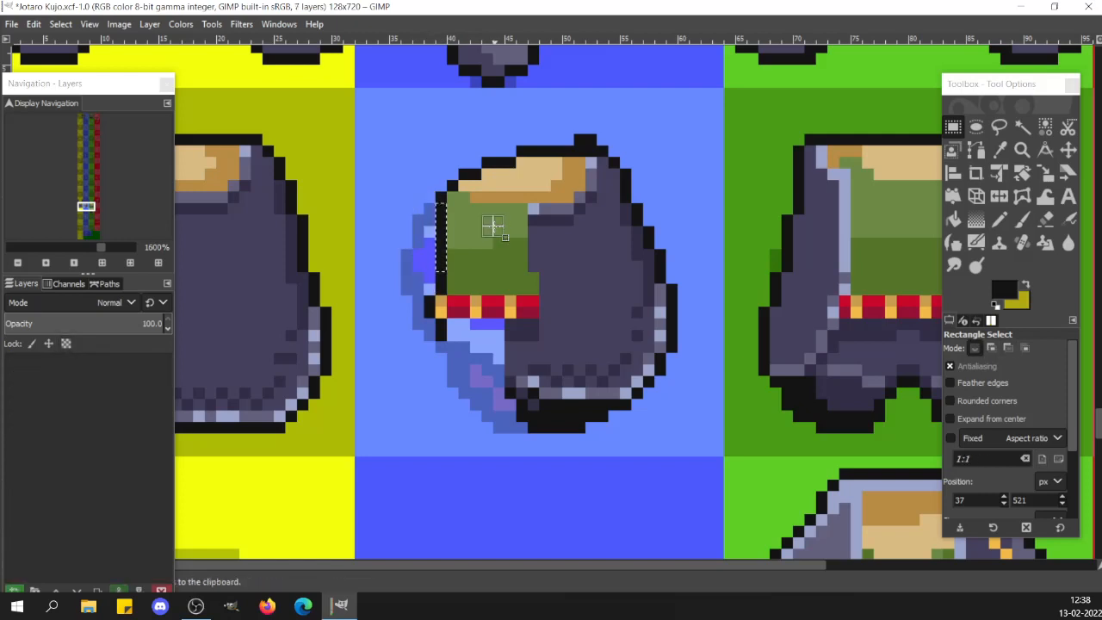
click(478, 416)
key(n)
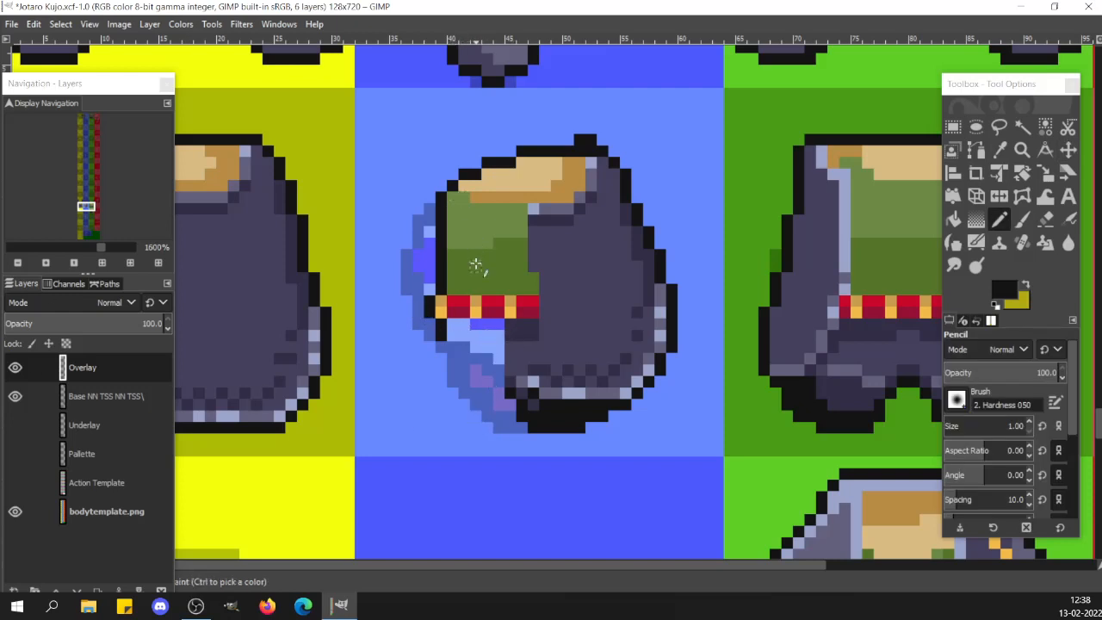
click(14, 369)
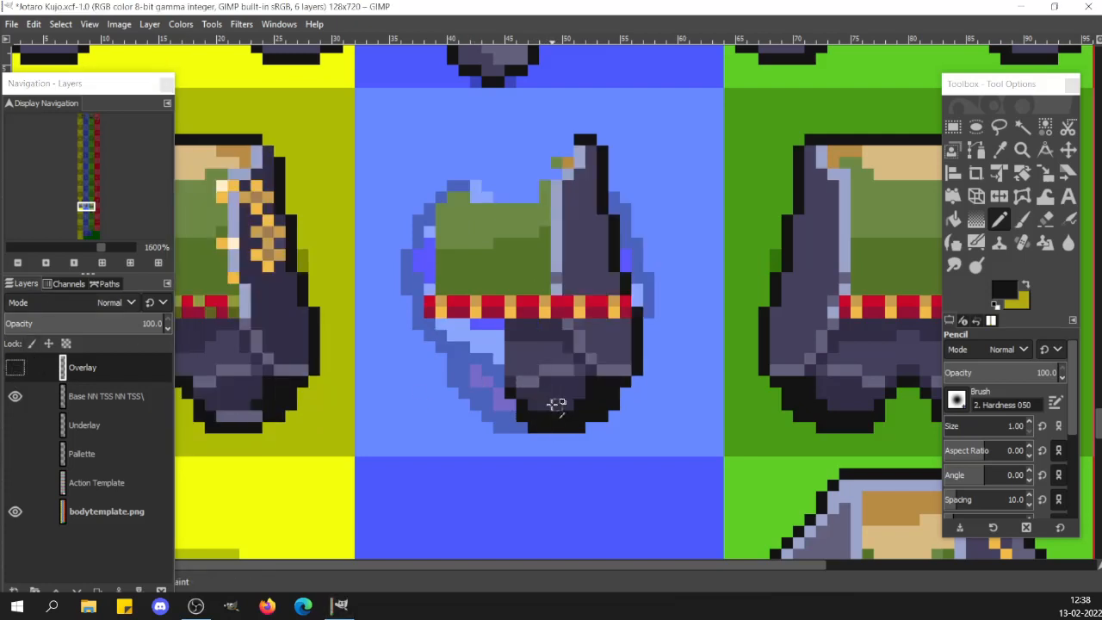
key(r)
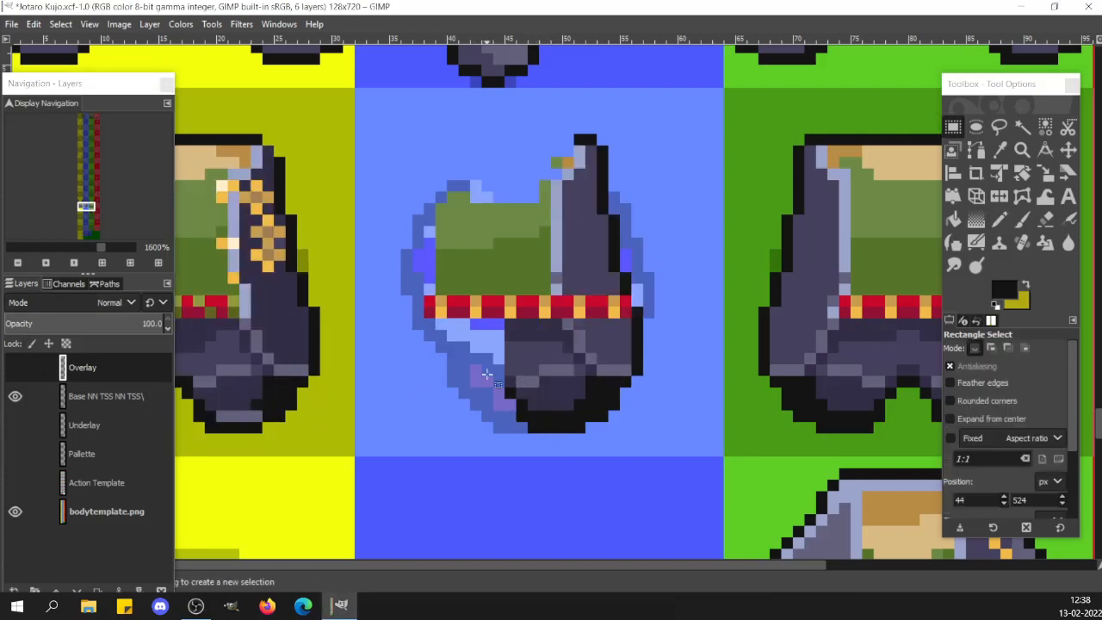
drag(494, 376, 584, 438)
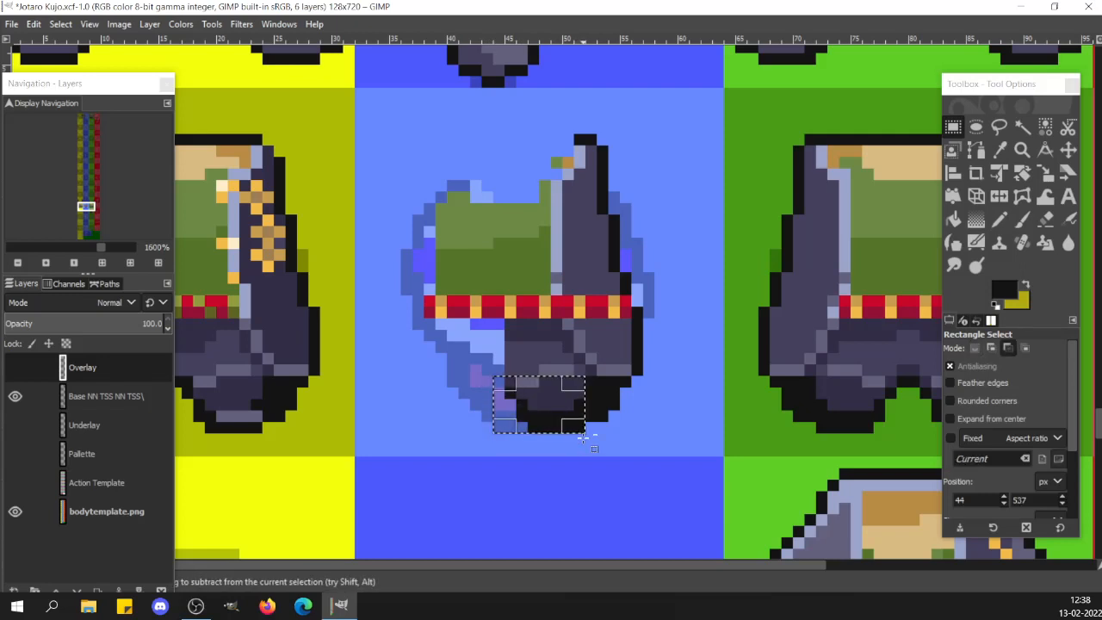
key(ctrl+c)
key(ctrl+v)
key(Left)
key(Left)
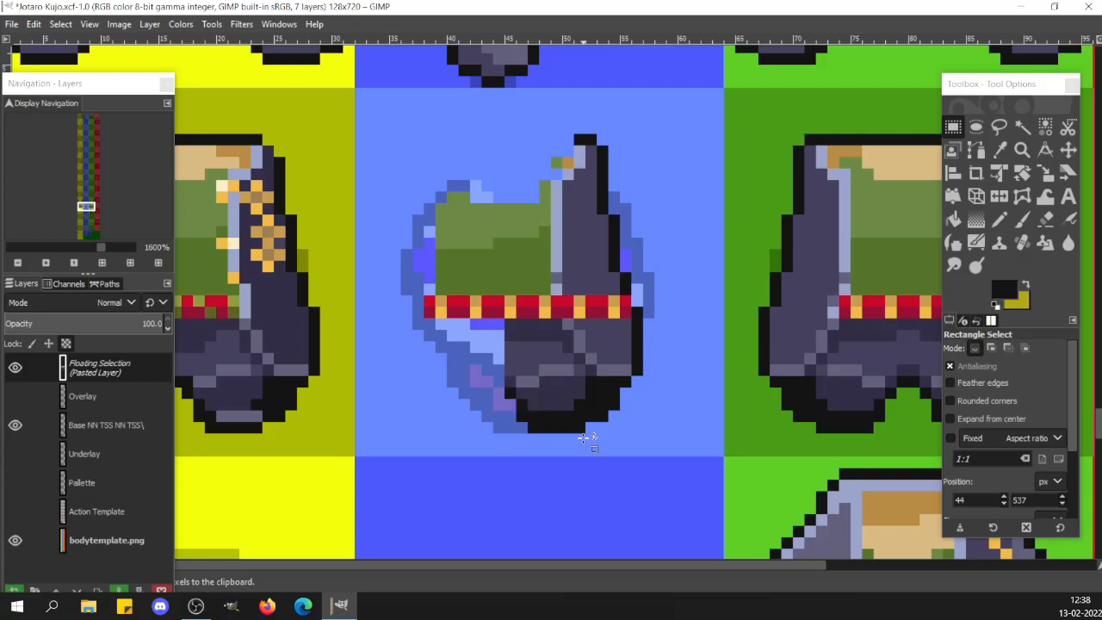
key(Right)
key(Right)
key(Right)
click(495, 433)
key(ctrl+z)
click(465, 362)
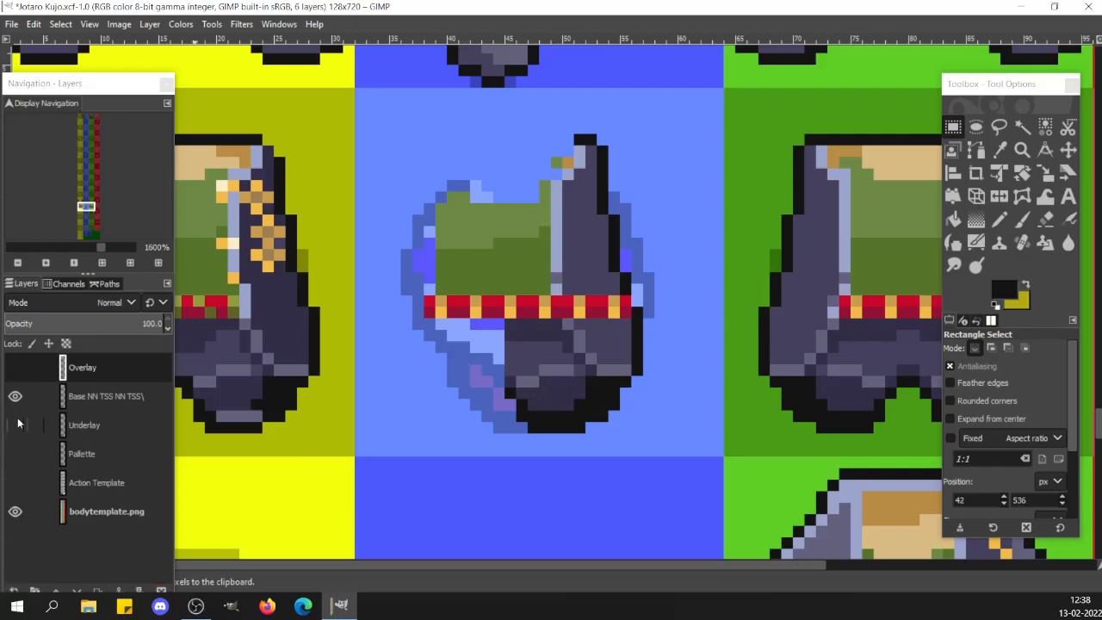
On the Base layer, copy the lower front part of the blue torso's trousers and paste it two pixels further forward
click(59, 396)
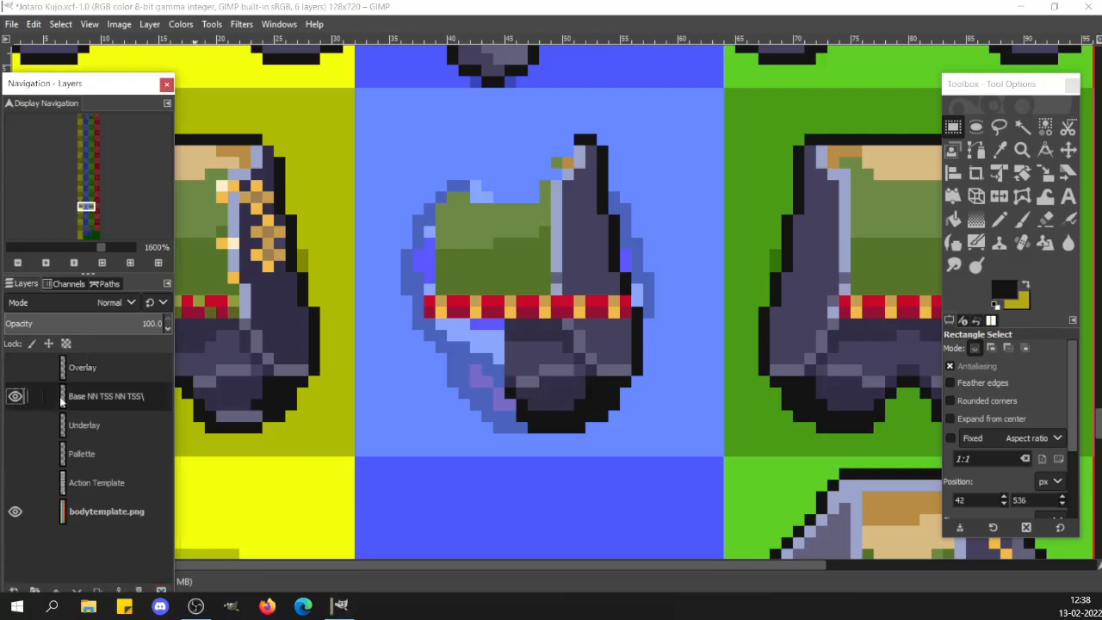
click(497, 362)
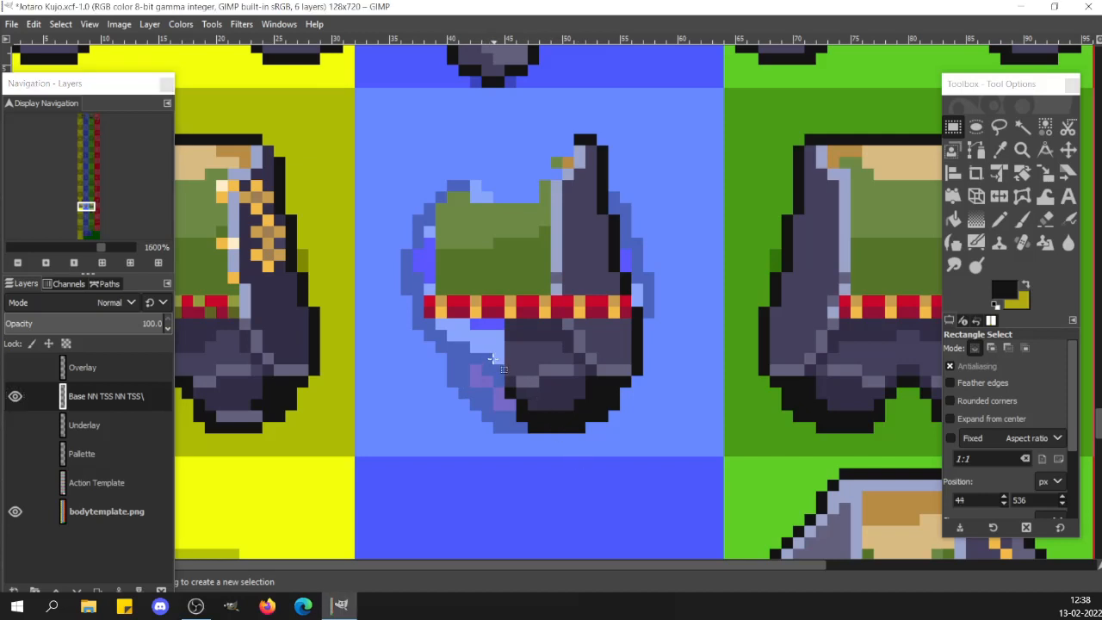
drag(496, 366, 579, 439)
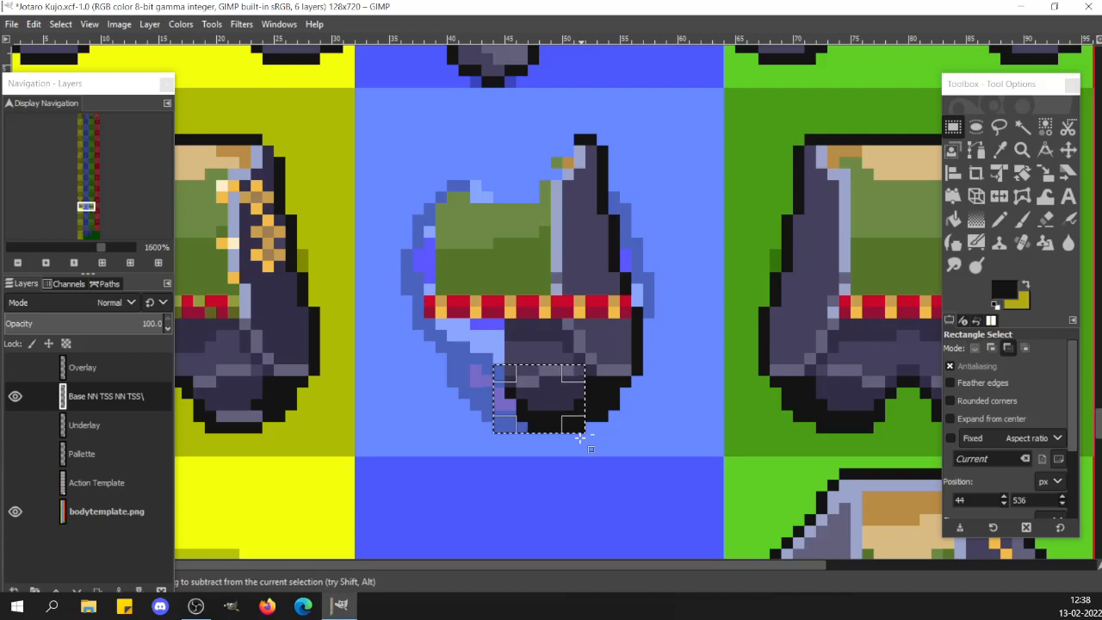
key(ctrl+c)
key(ctrl+v)
key(ctrl)
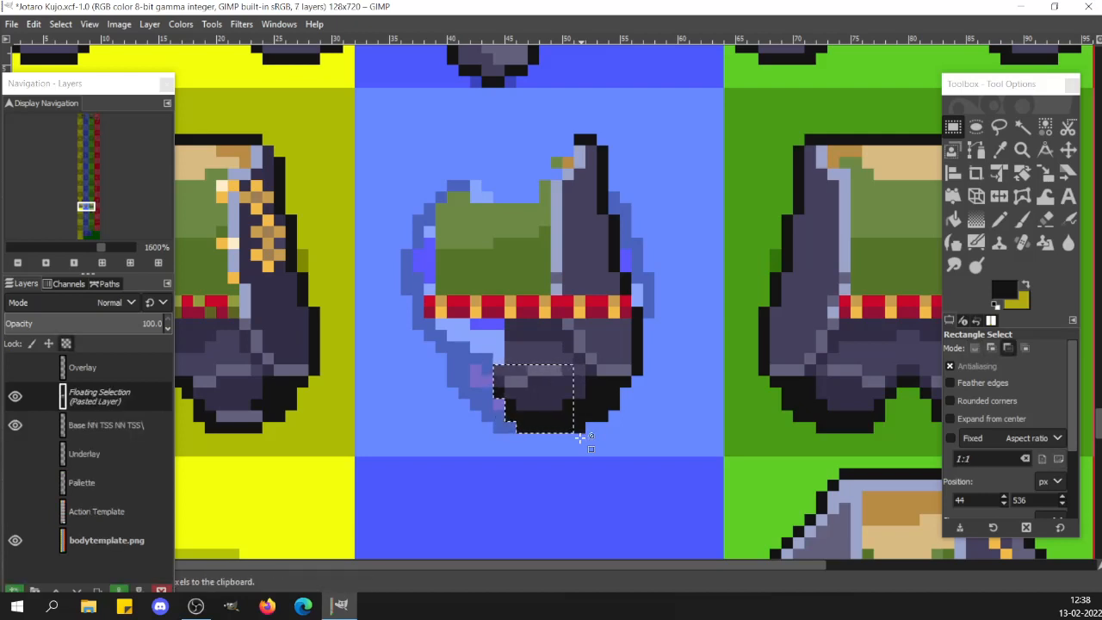
key(ctrl+c)
key(ctrl+v)
key(Left)
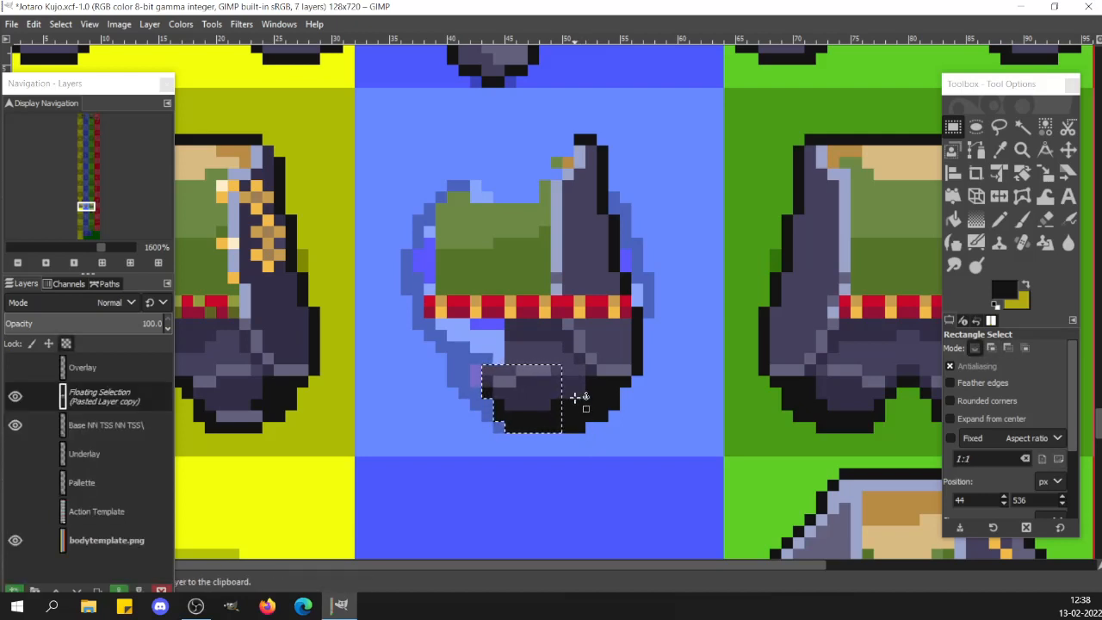
click(574, 396)
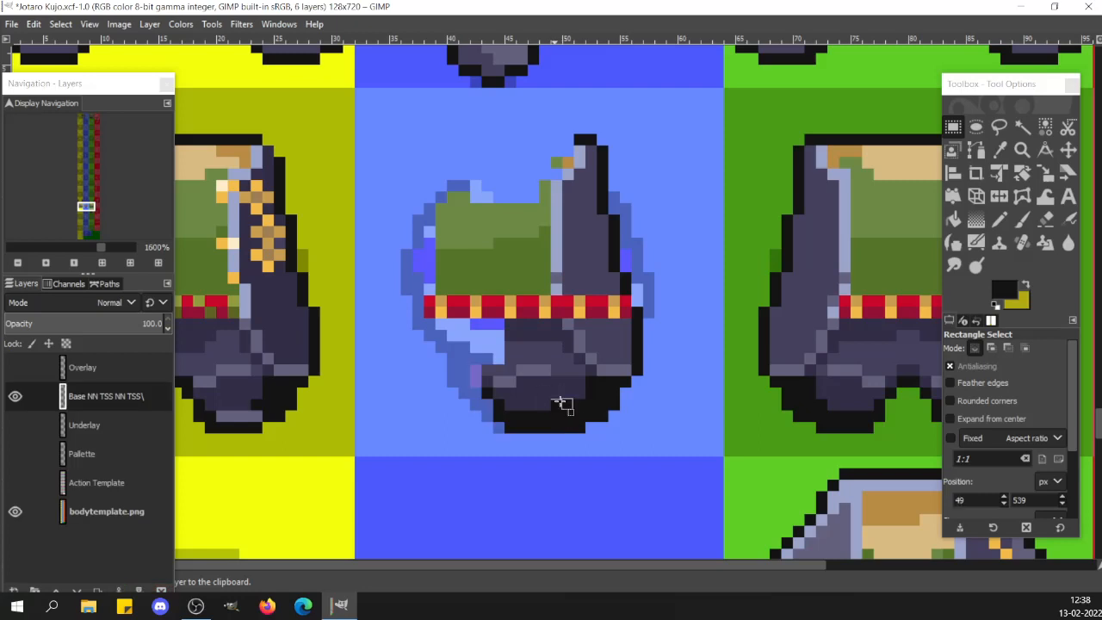
Copy the lower front of the blue torso's trousers, including a small block behind the fold, and paste it three pixels further forward
drag(555, 400, 584, 411)
click(466, 372)
drag(471, 363, 552, 445)
drag(551, 365, 574, 387)
key(ctrl+c)
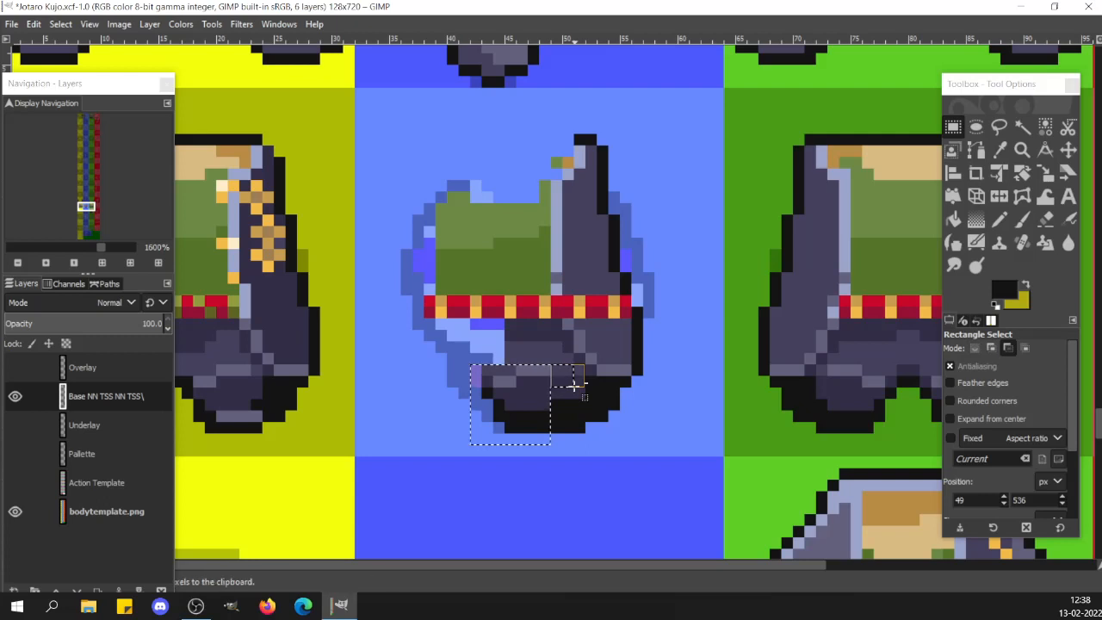
key(ctrl+v)
key(Left)
key(Left)
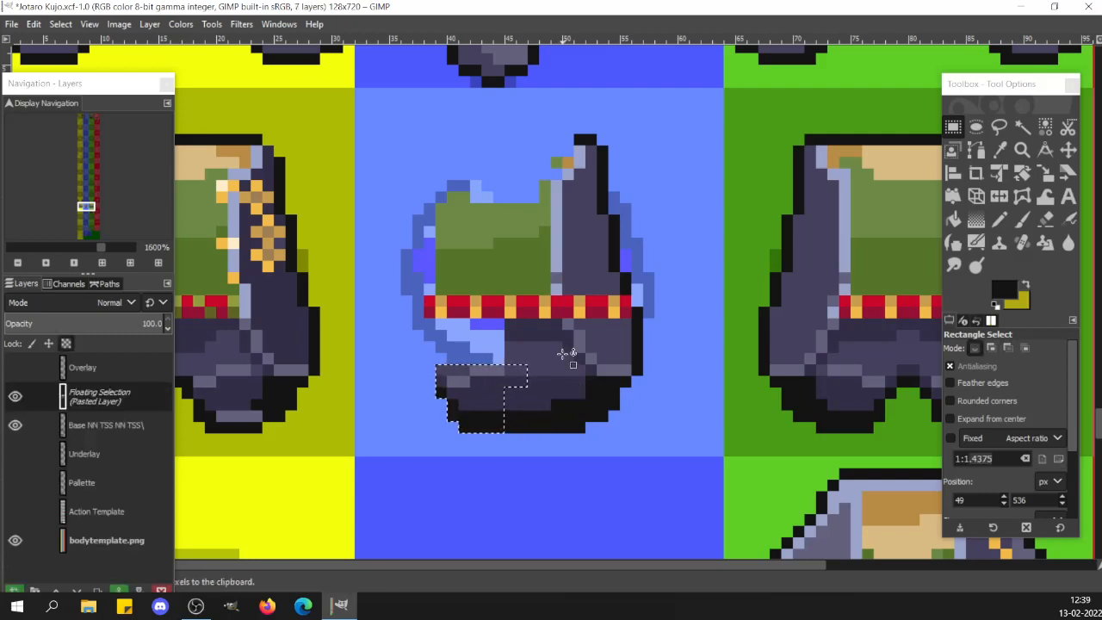
click(557, 362)
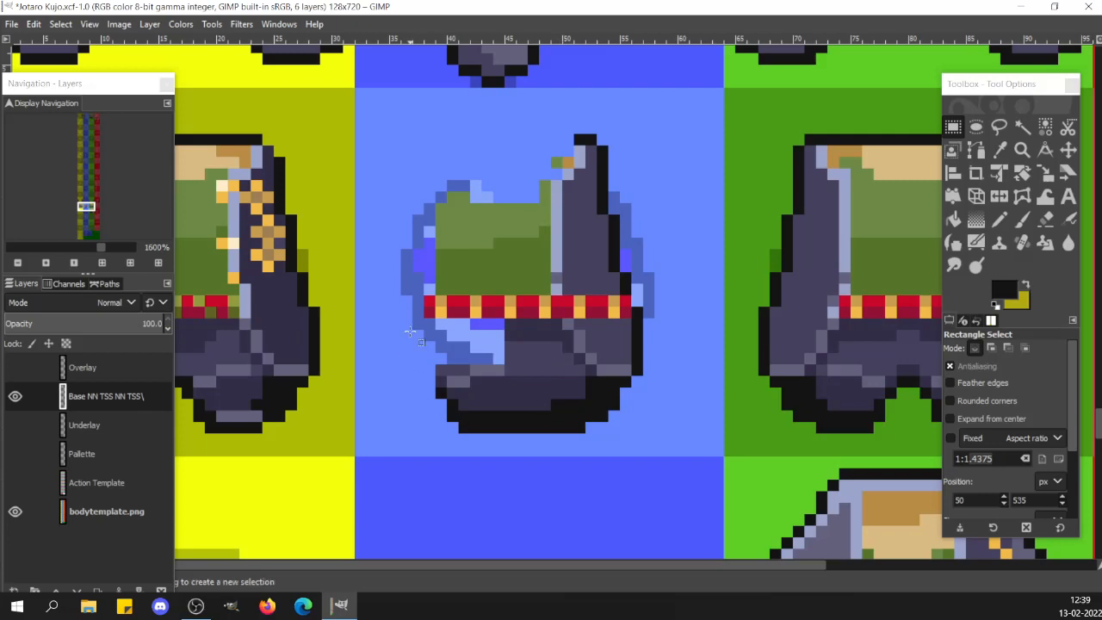
Compare the blue torso's trousers with the body template underneath and with the green column's finished front-view trousers
click(14, 397)
click(14, 396)
click(15, 397)
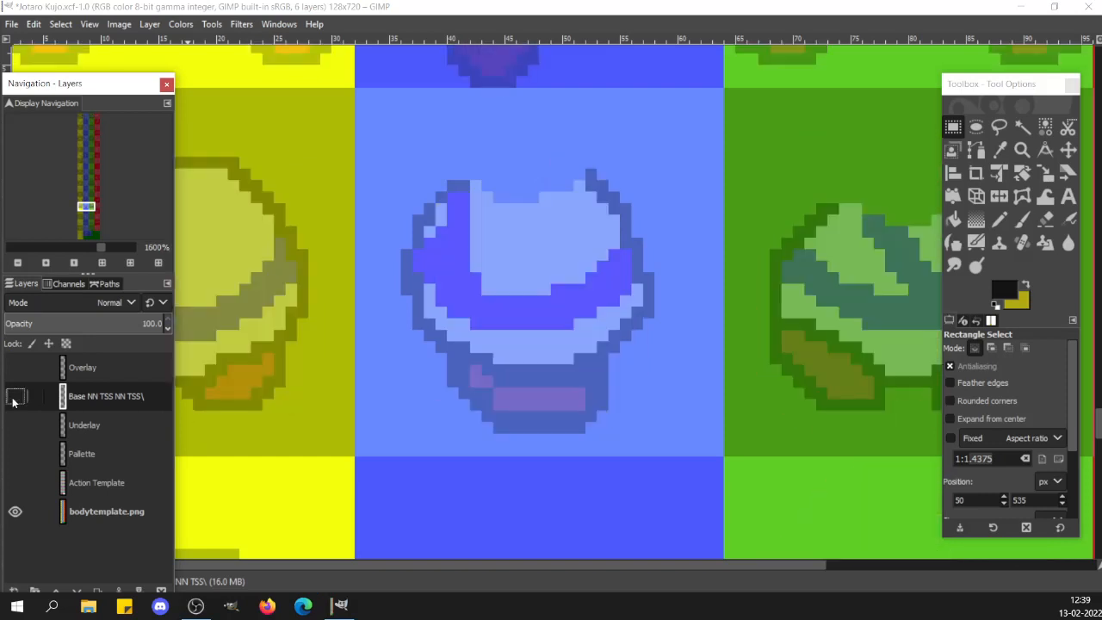
click(15, 397)
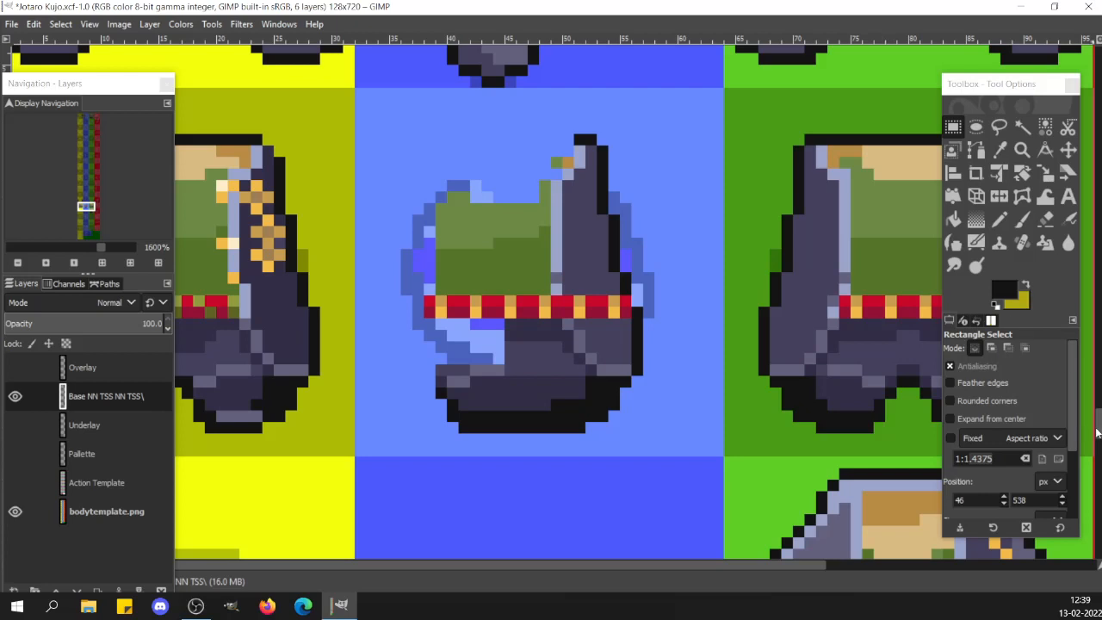
drag(1099, 419, 1099, 438)
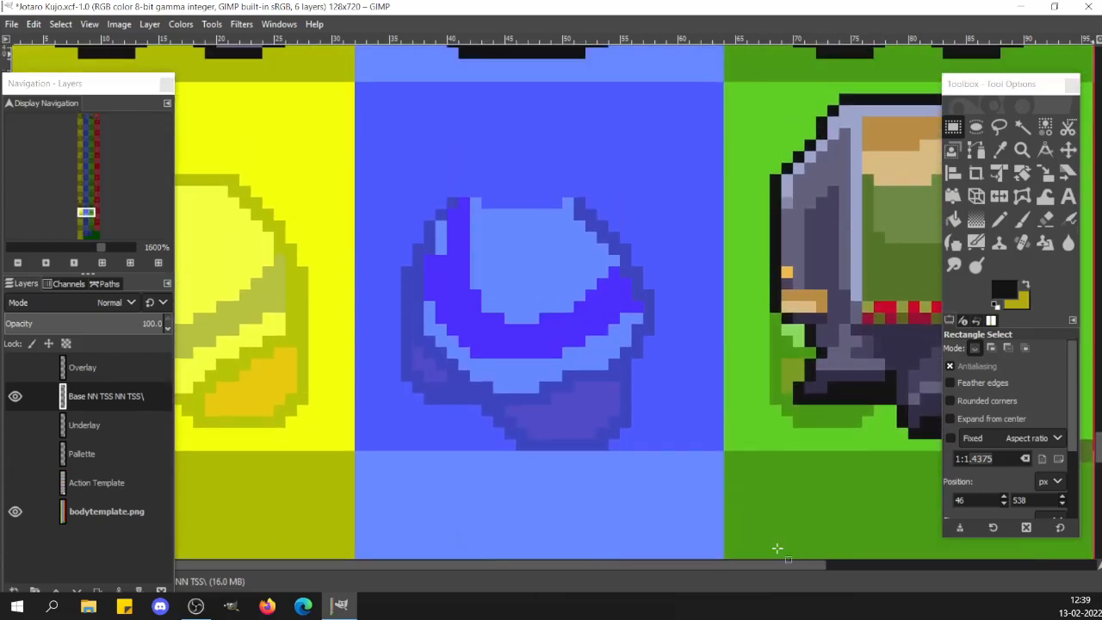
drag(688, 566, 842, 559)
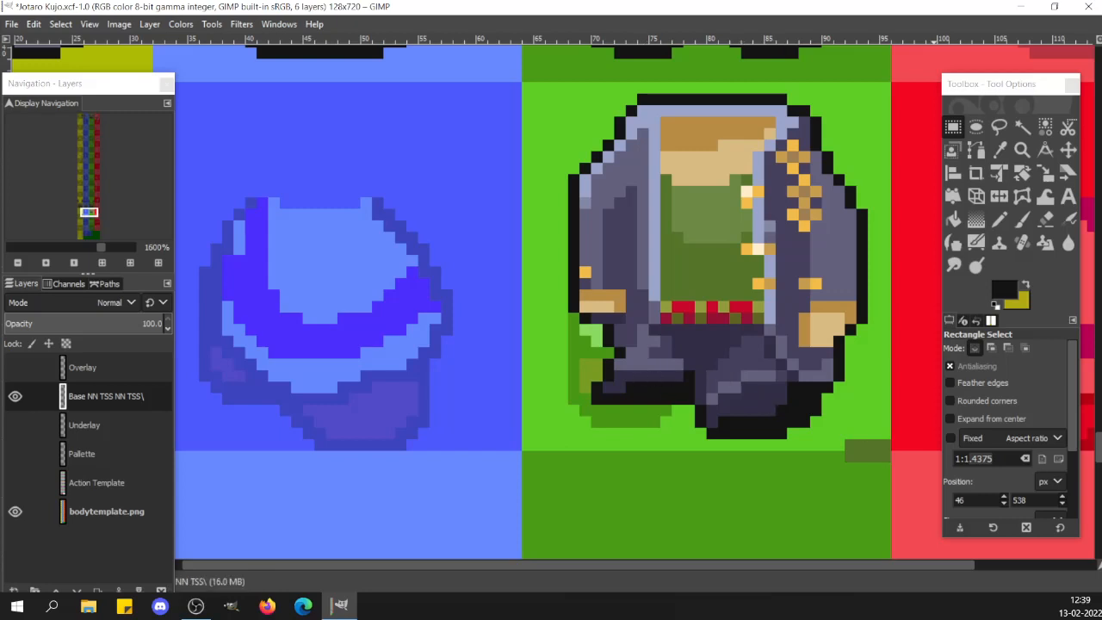
scroll(456, 479, up, 5)
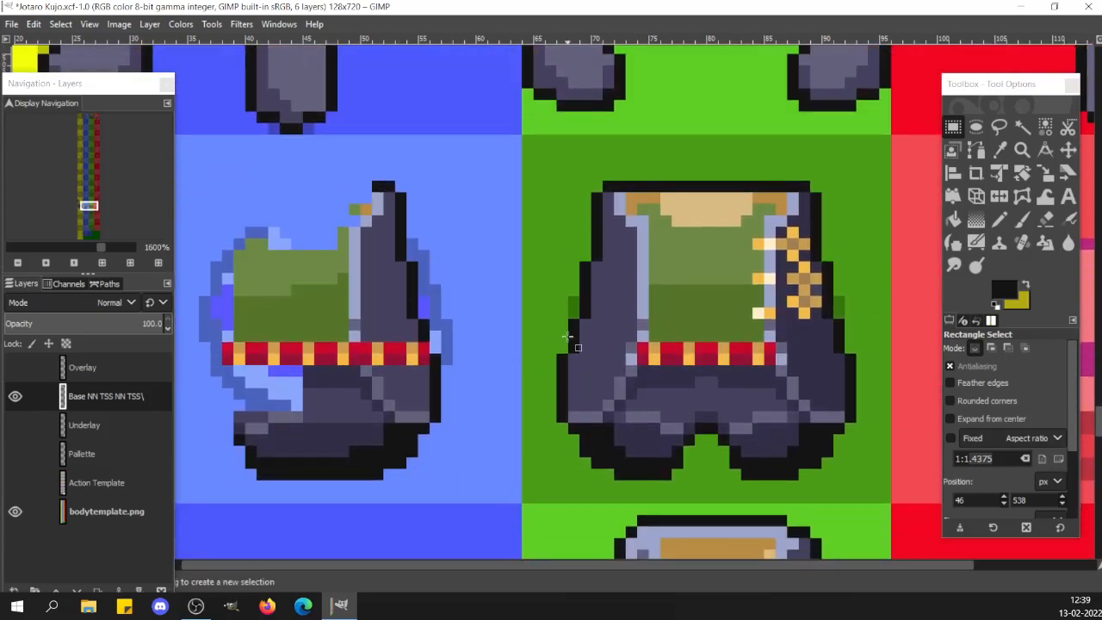
drag(560, 398, 692, 478)
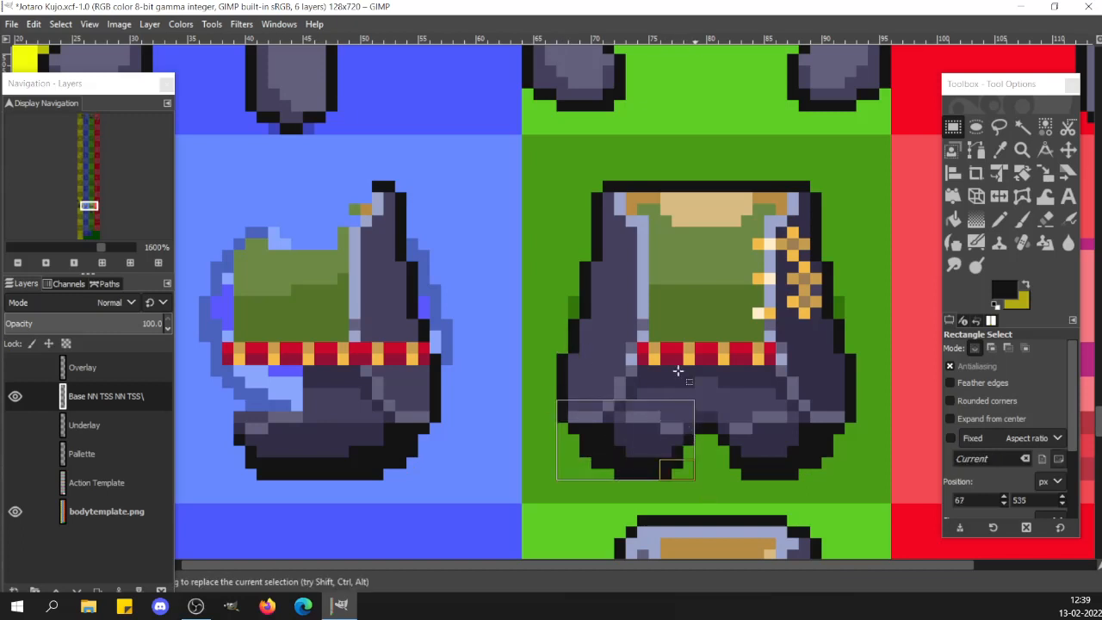
click(678, 370)
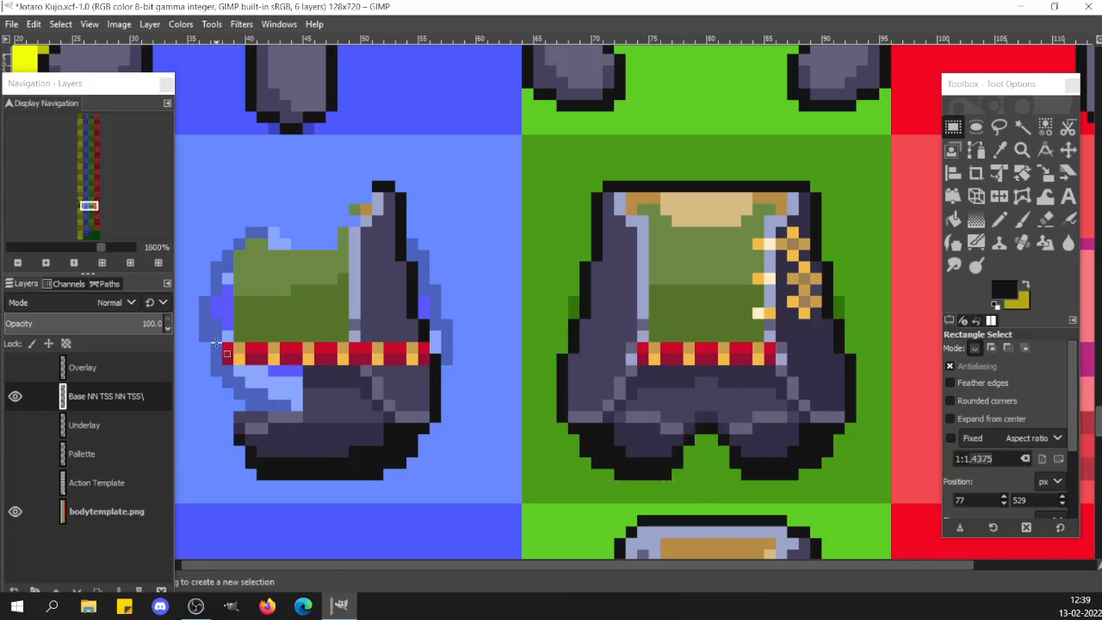
key(n)
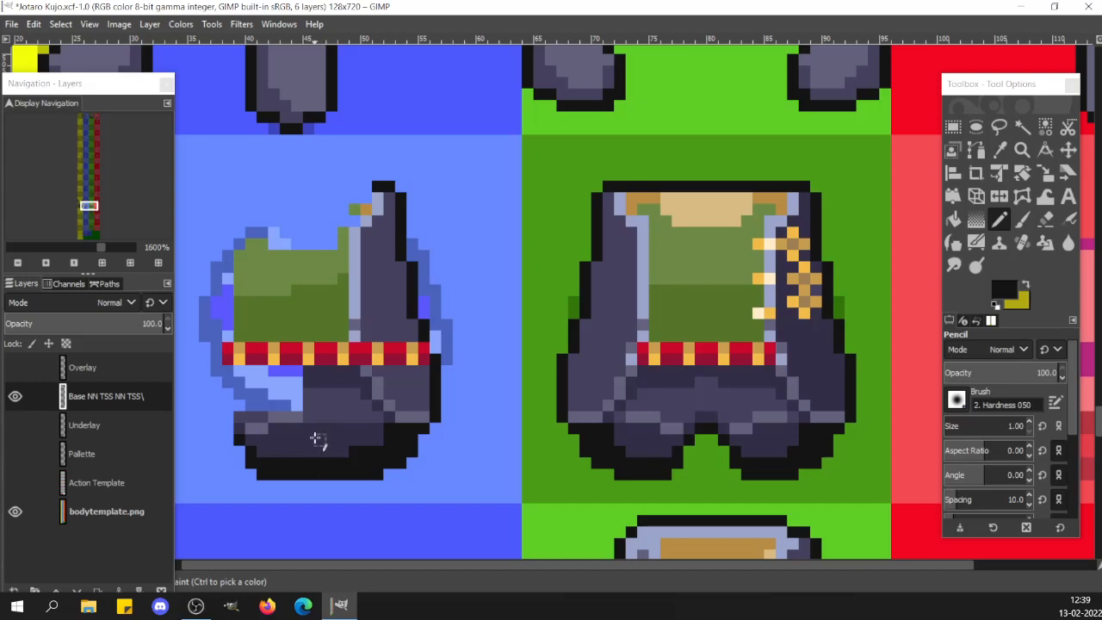
key(r)
drag(303, 366, 337, 422)
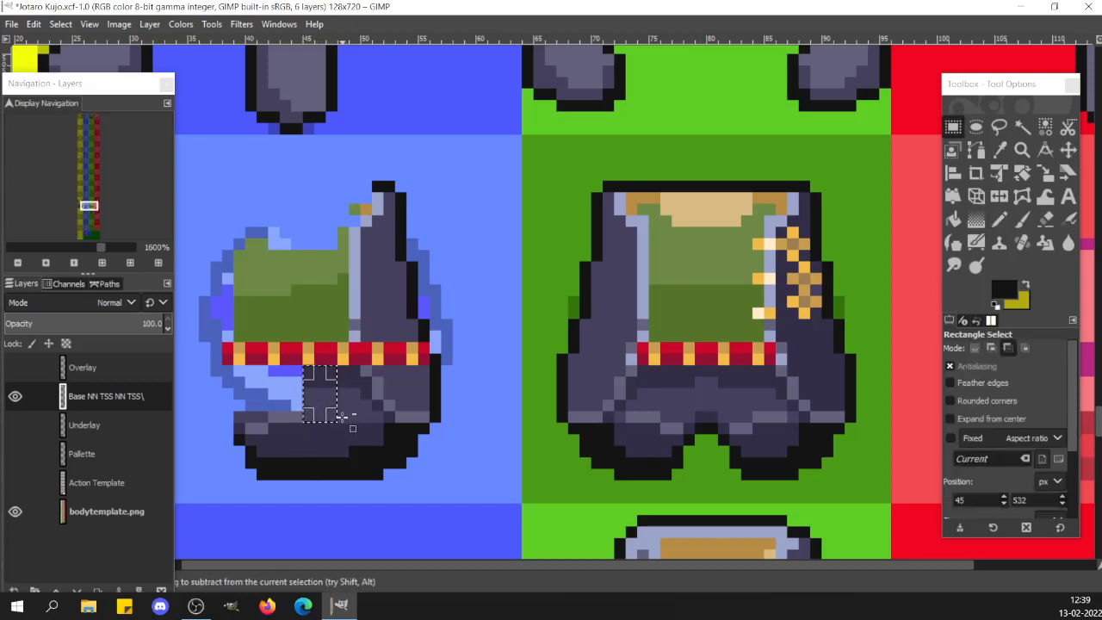
key(ctrl+c)
key(ctrl+v)
key(Left)
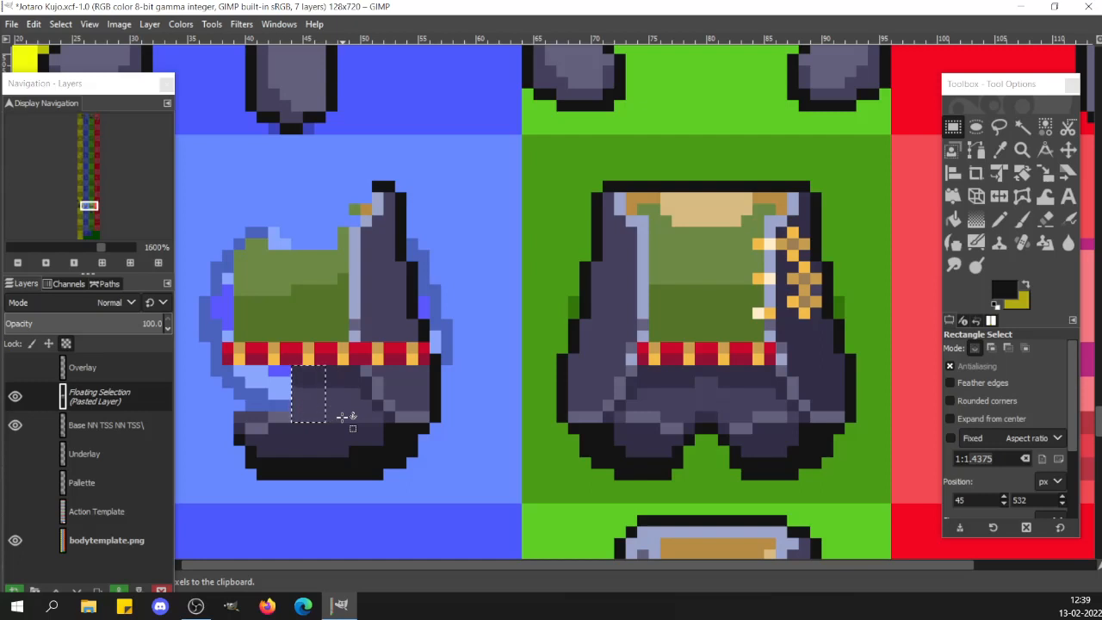
click(346, 410)
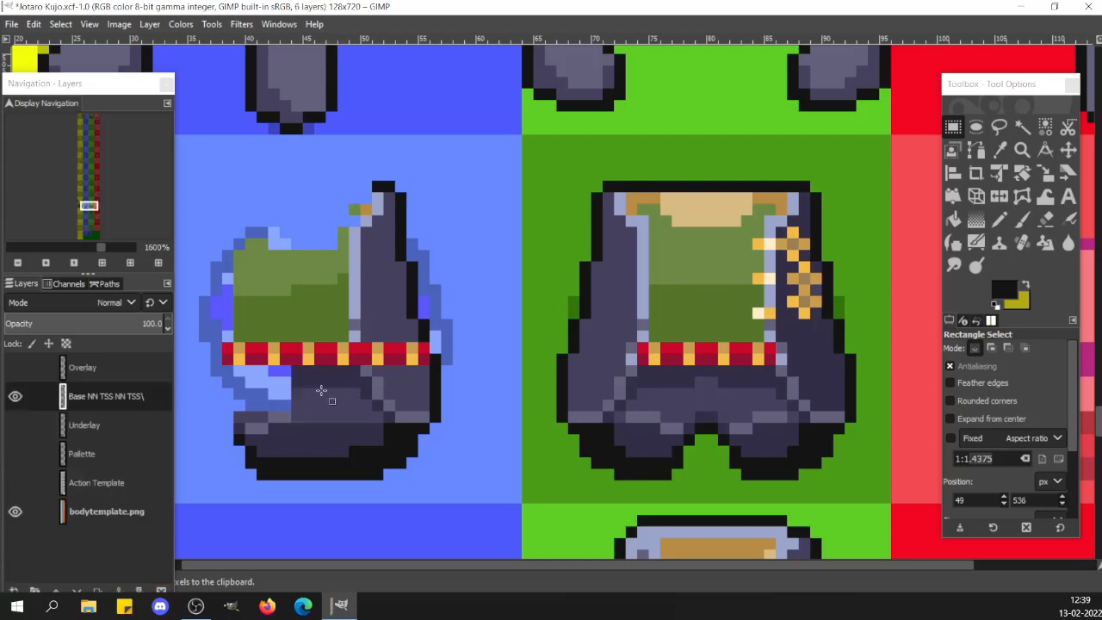
key(ctrl+v)
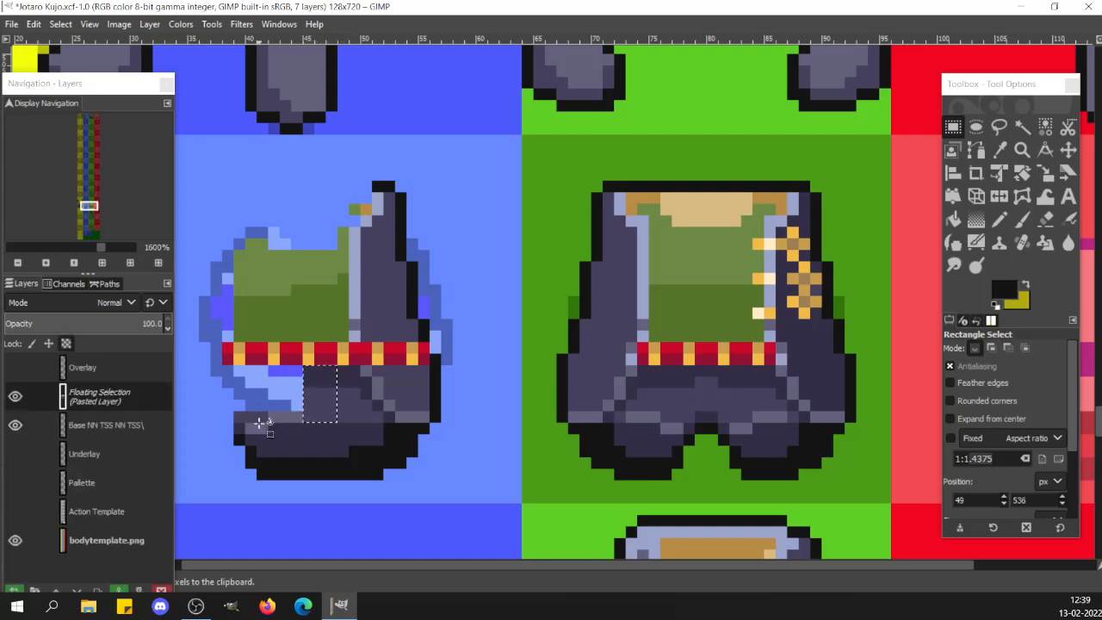
click(259, 422)
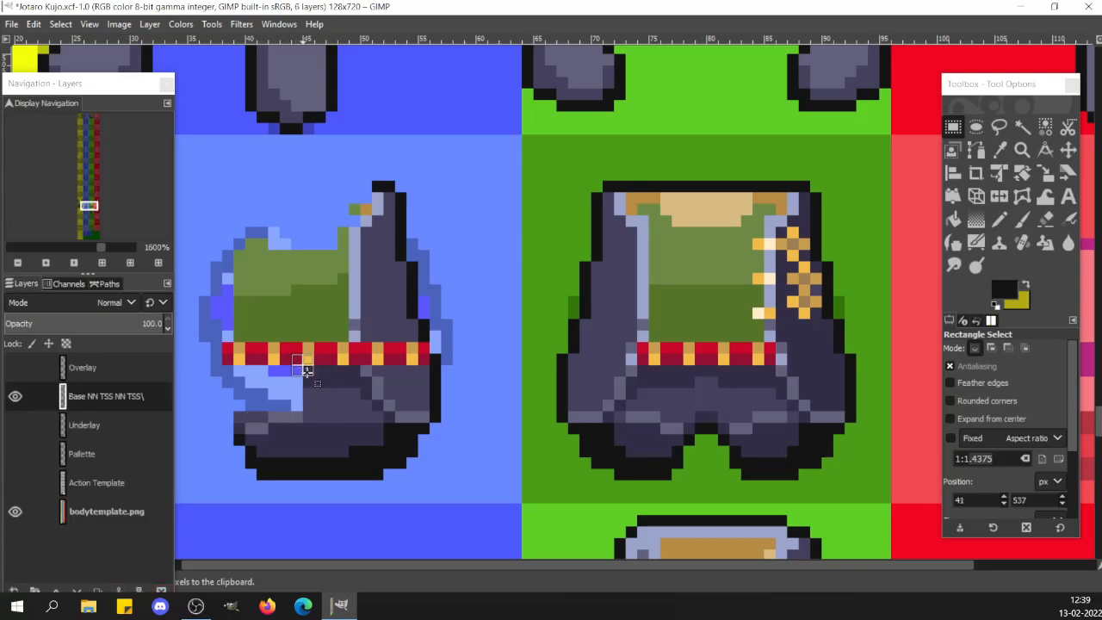
Duplicate the 4 by 4 pixel trouser block below the blue torso's belt forward to fill the gap between belt and lower trousers
drag(303, 366, 349, 411)
key(ctrl+v)
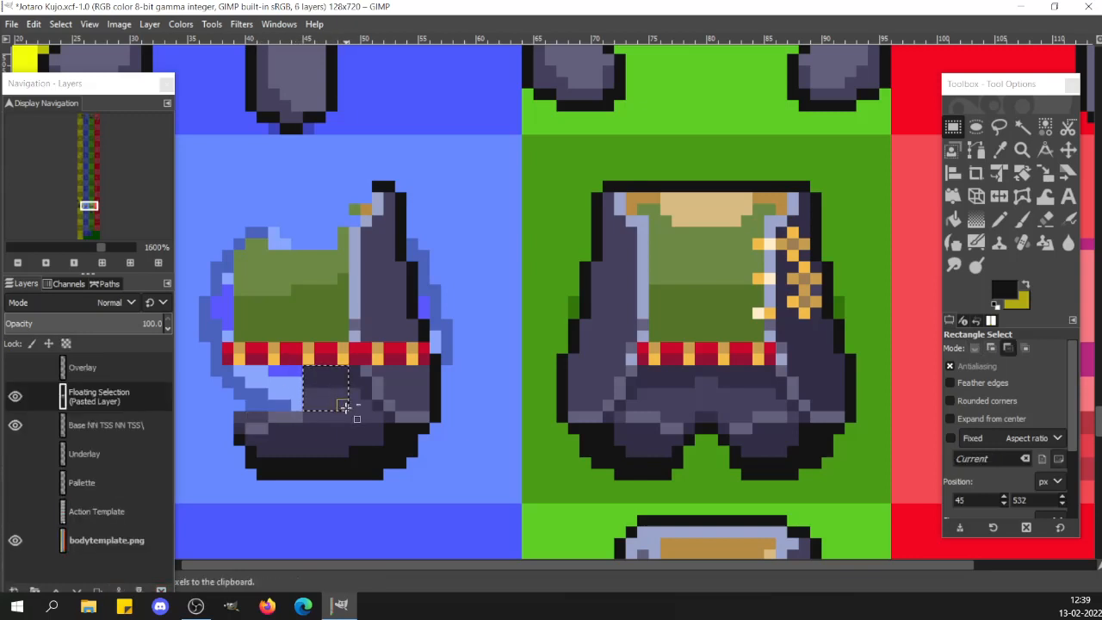
key(Left)
key(Left)
key(Left)
key(ctrl+v)
key(Left)
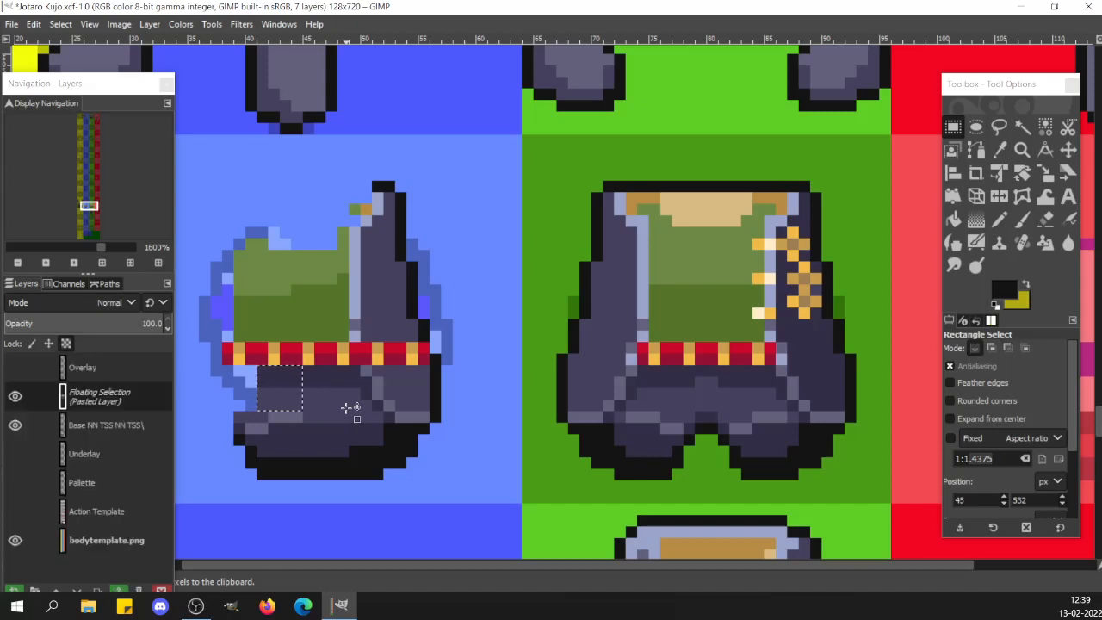
key(Left)
key(ctrl+h)
Sample the lighter purple of the trouser fold and extend the fold highlight backwards across the blue torso's trousers
key(n)
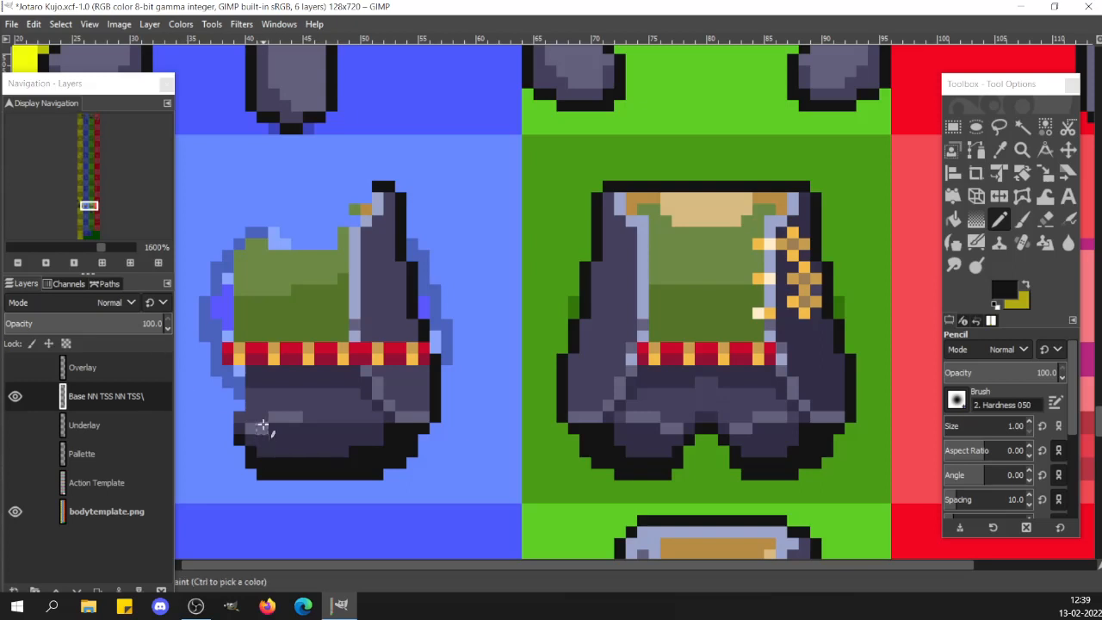
ctrl+click(281, 419)
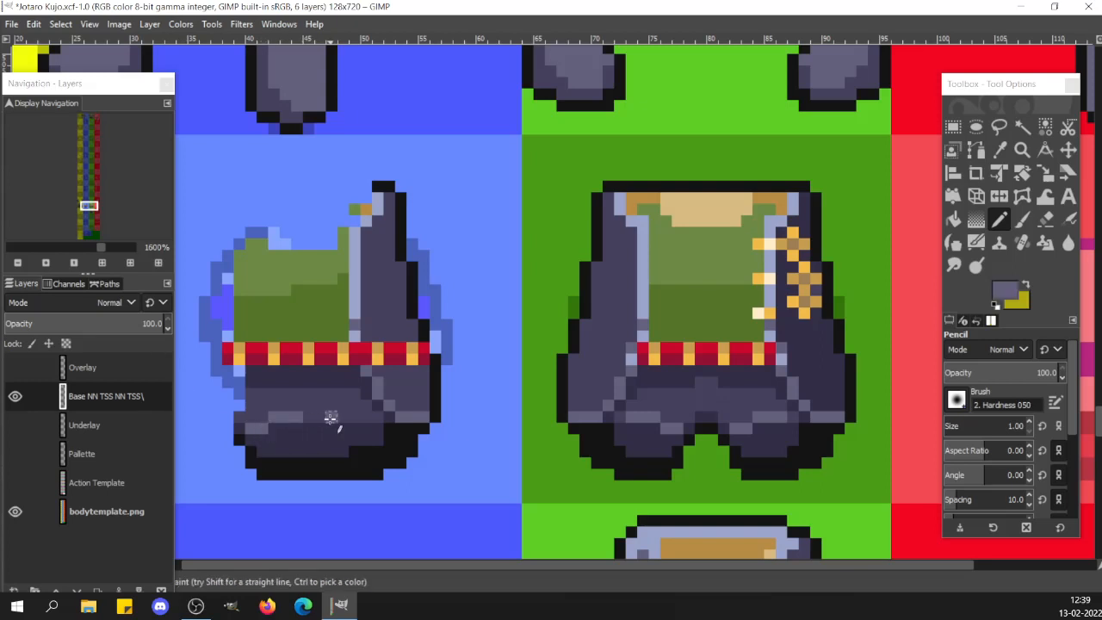
drag(330, 418, 311, 419)
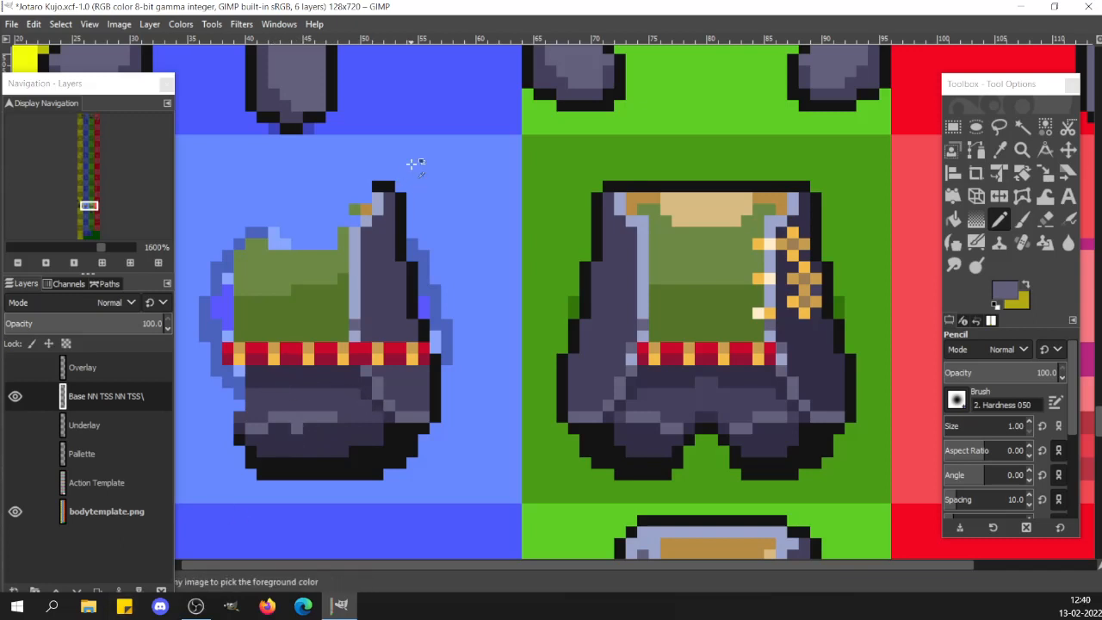
Show the Overlay layer and draw a near-black outline on it down the front of the blue torso's trousers, erasing the stray pixel below
click(19, 368)
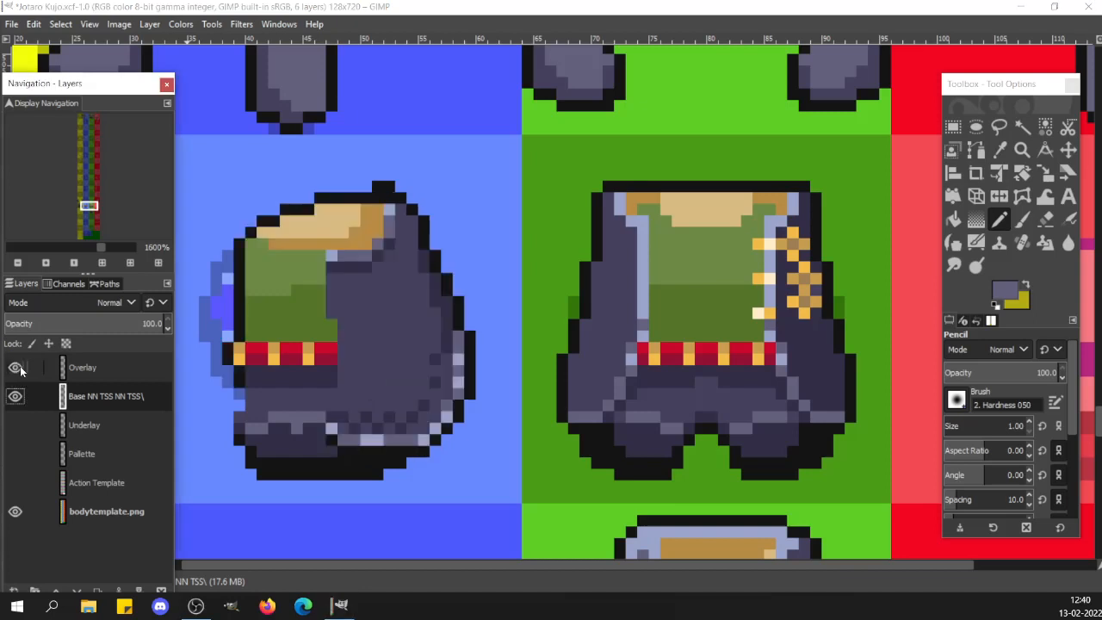
click(78, 368)
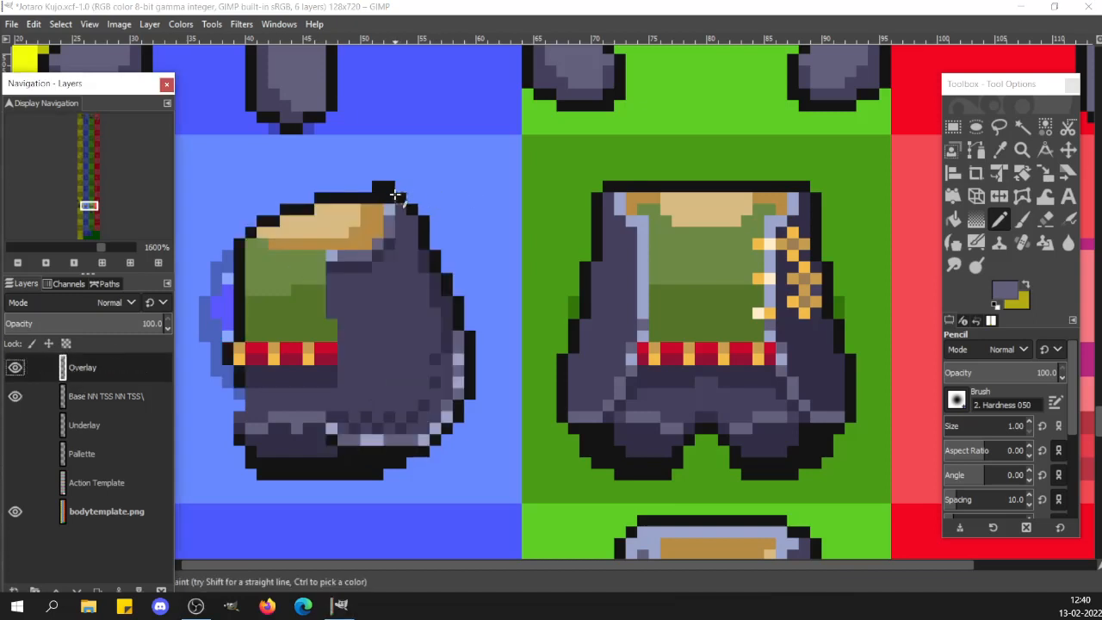
ctrl+click(385, 189)
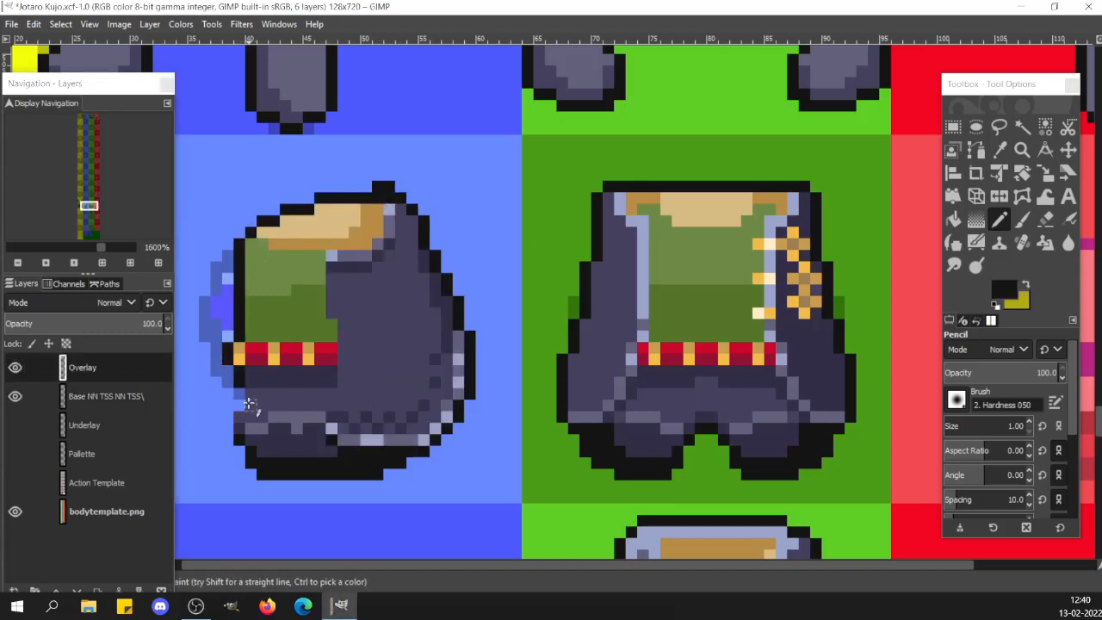
mouse_move(240, 395)
mouse_down()
mouse_move(227, 440)
mouse_move(250, 476)
mouse_up()
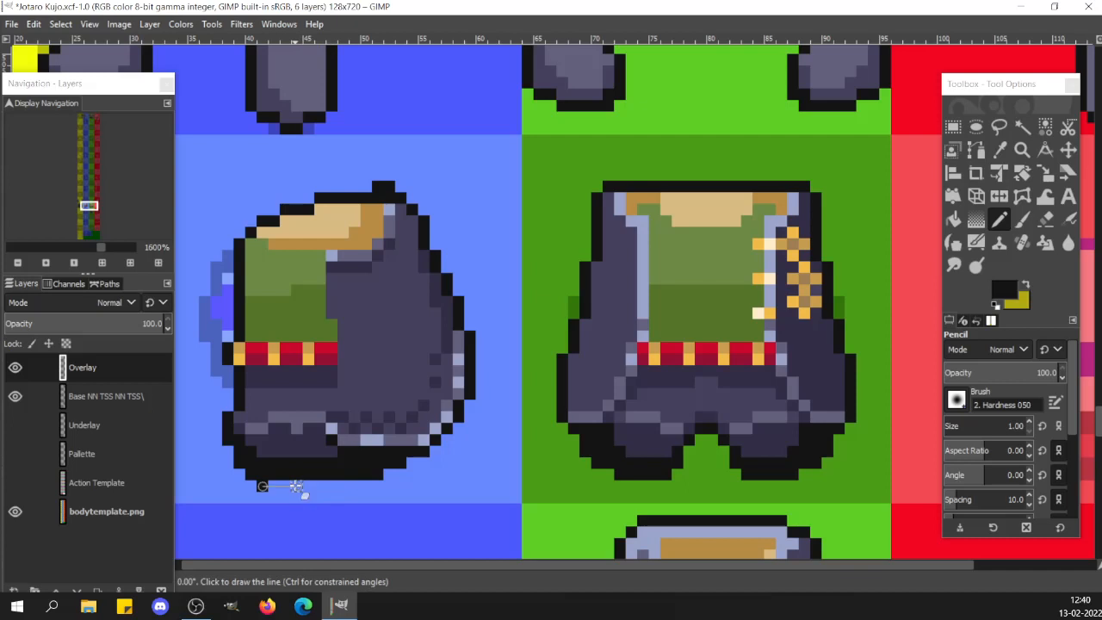
key(shift+e)
click(262, 488)
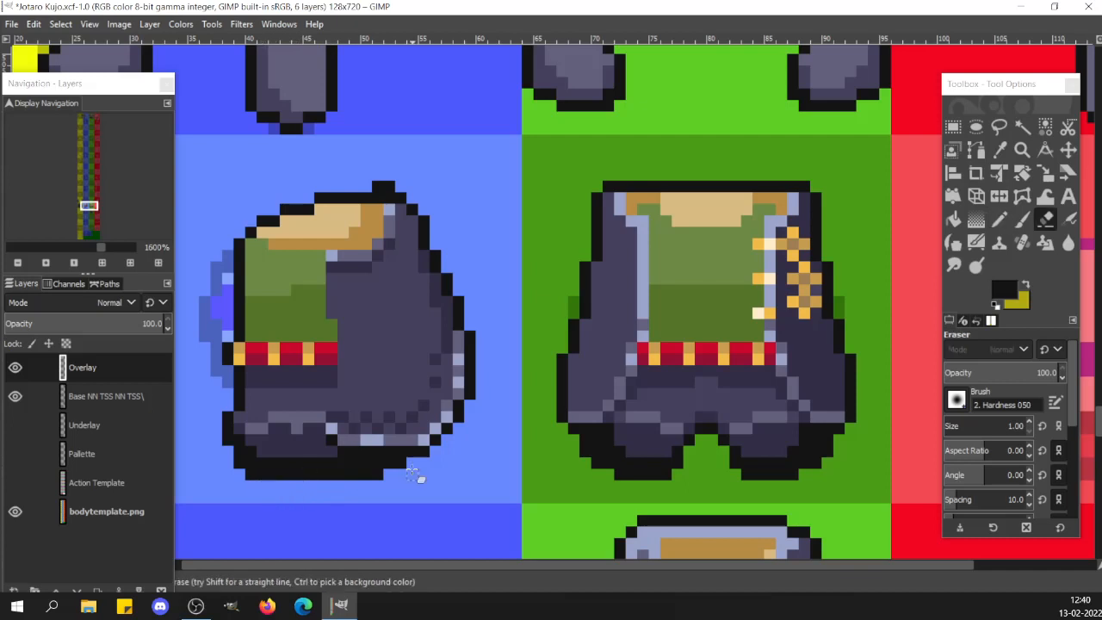
key(r)
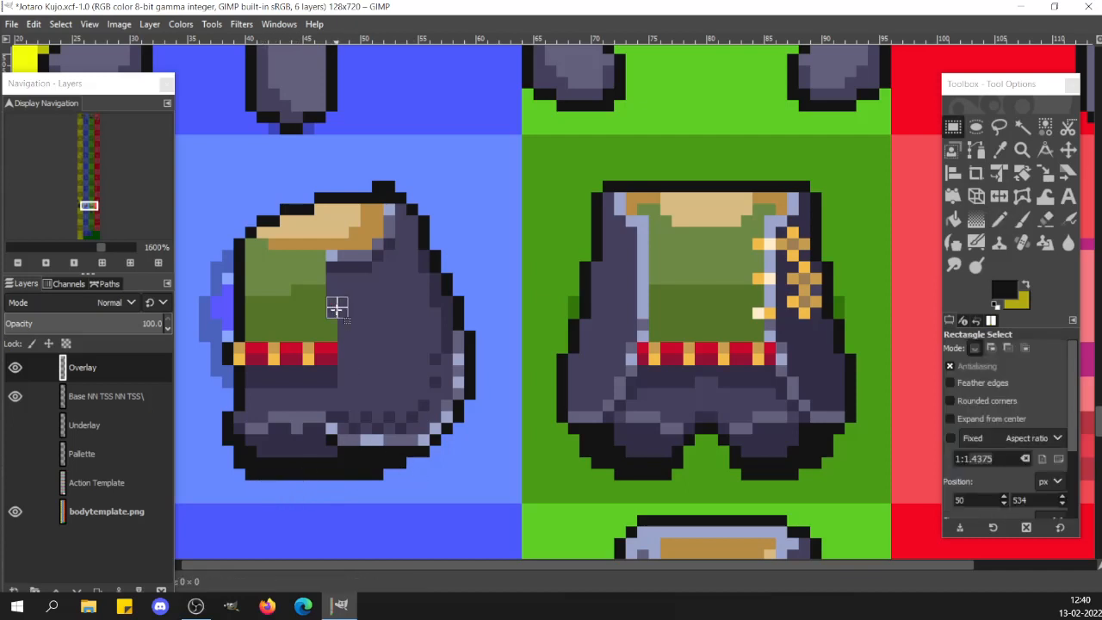
On the Base layer, draw a vertical seam in the lighter fold purple from the trousers' fold highlight up to the blue torso's belt
key(n)
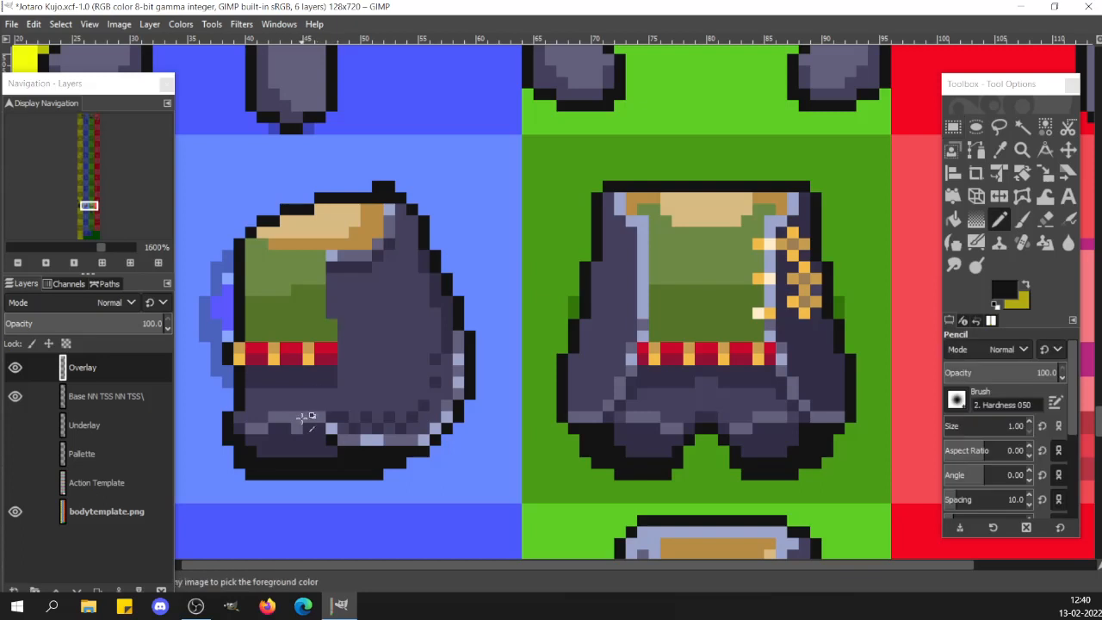
ctrl+click(299, 419)
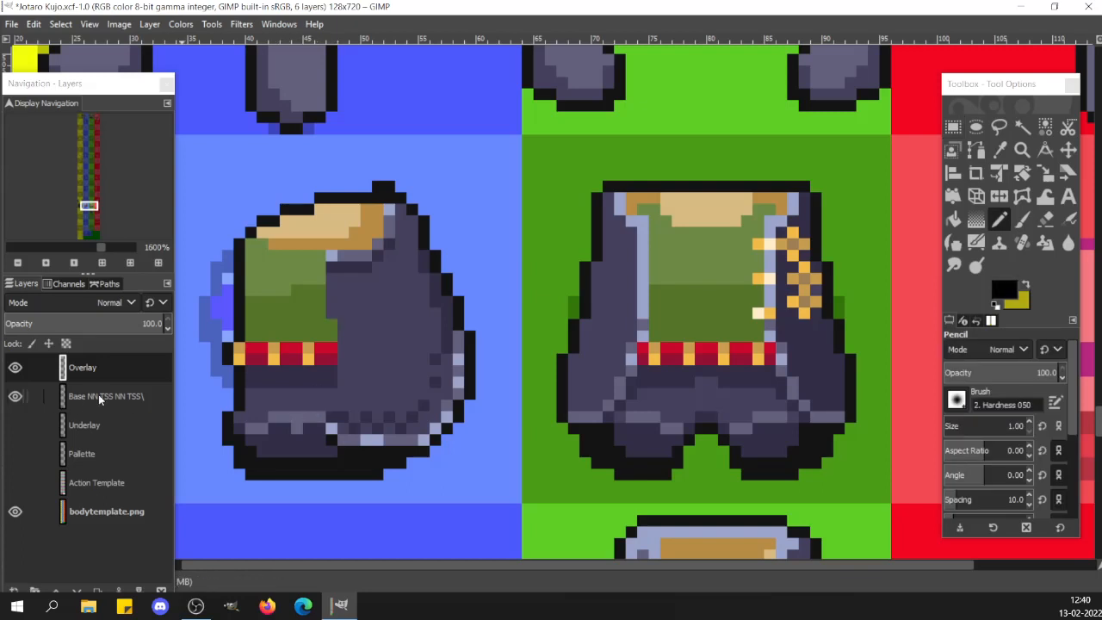
click(57, 402)
ctrl+click(297, 419)
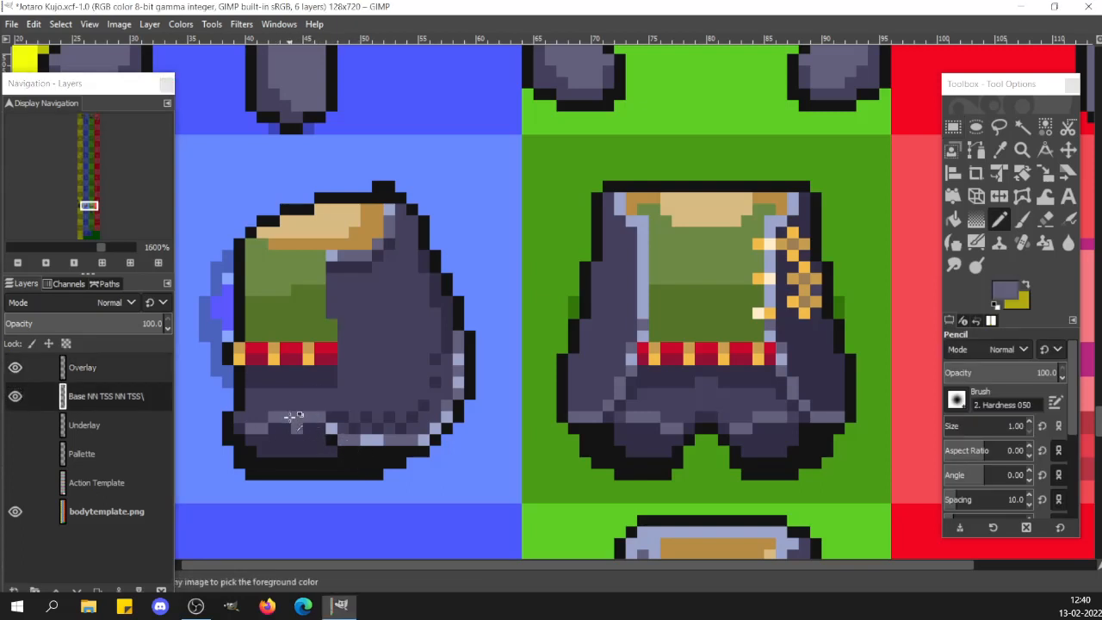
drag(285, 406, 285, 367)
ctrl+click(312, 402)
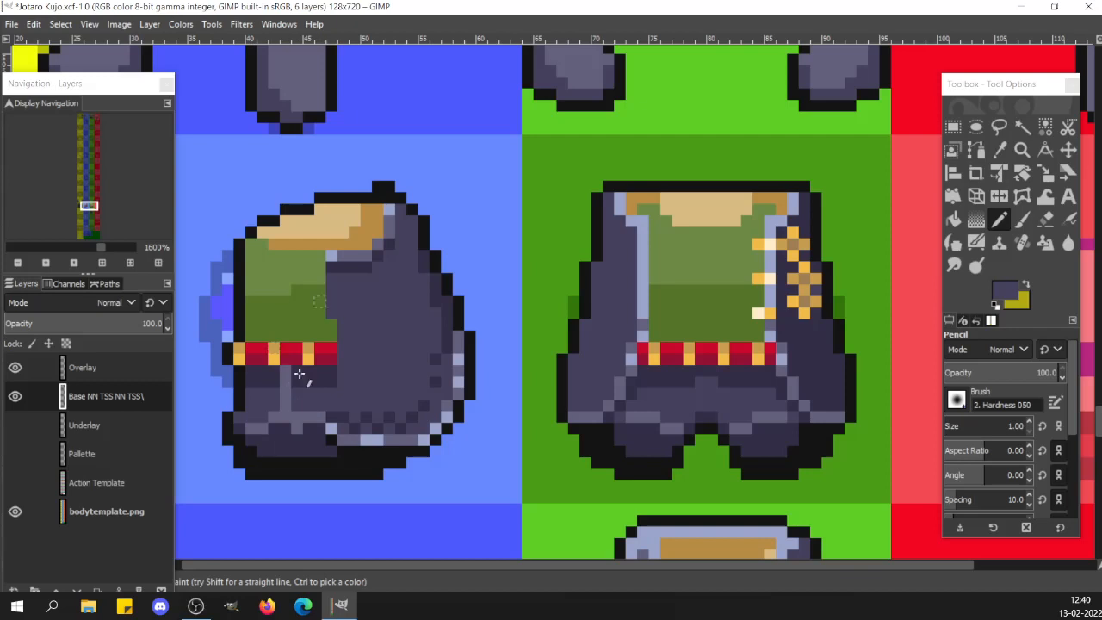
drag(288, 372, 287, 401)
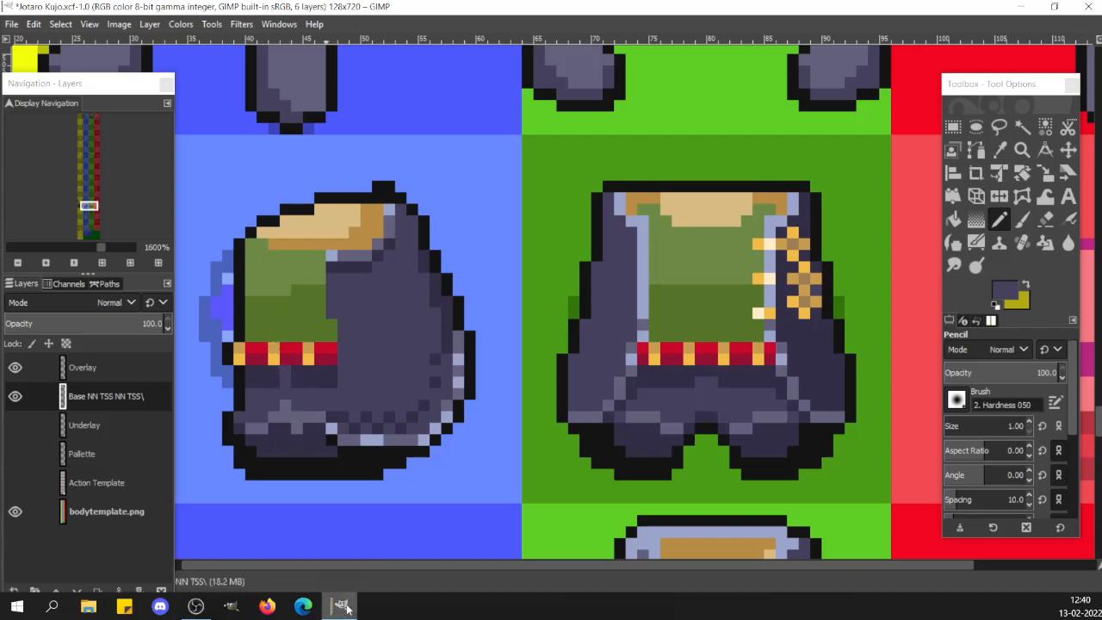
ctrl+click(306, 414)
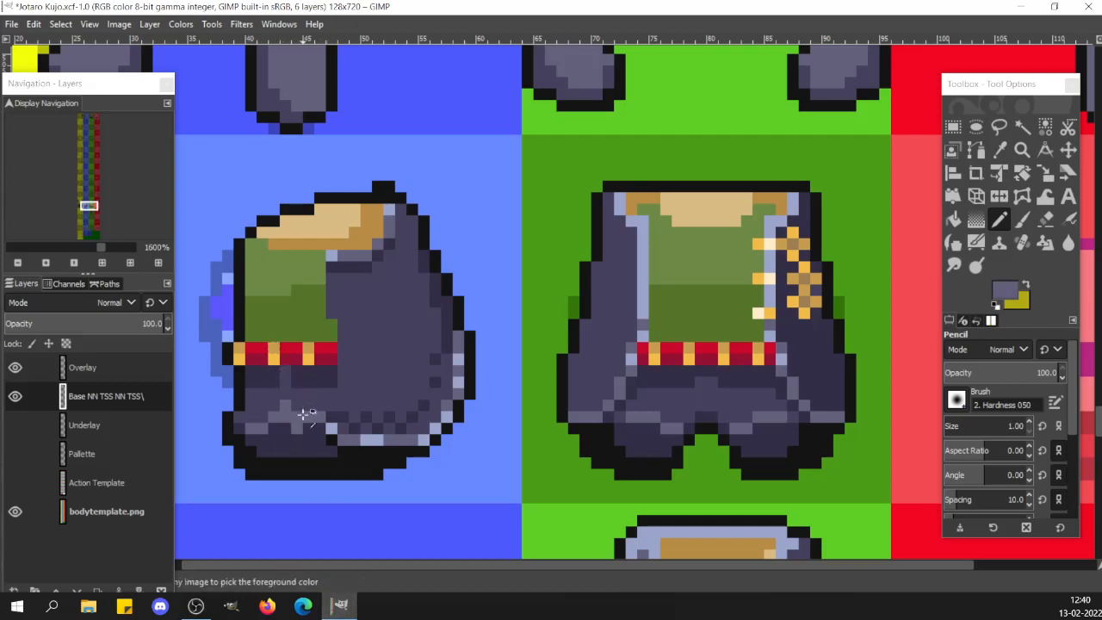
click(287, 394)
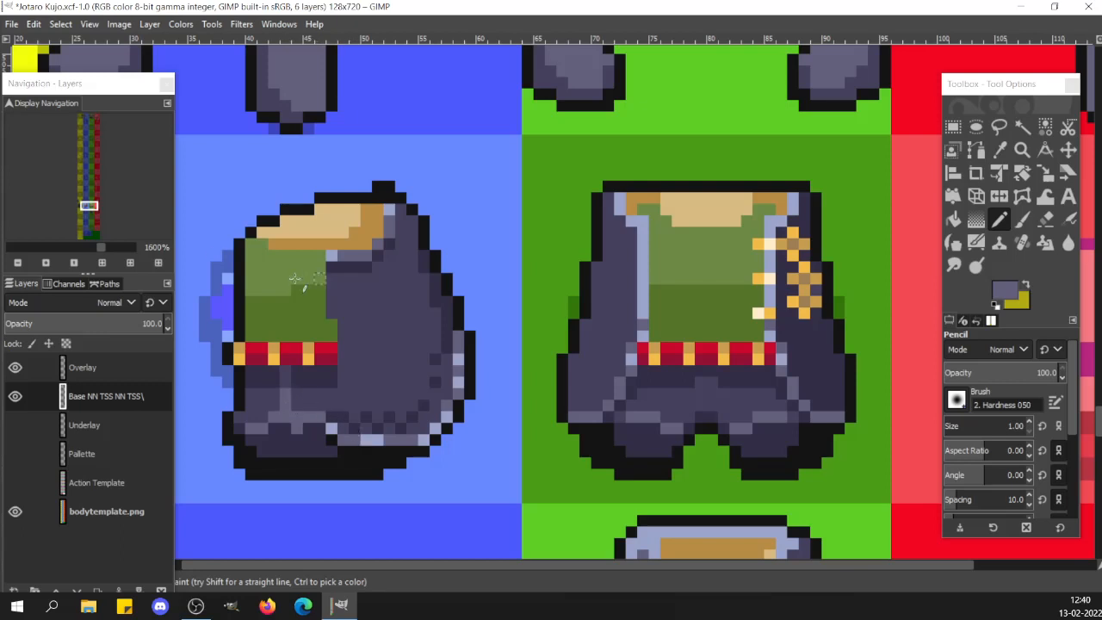
click(47, 247)
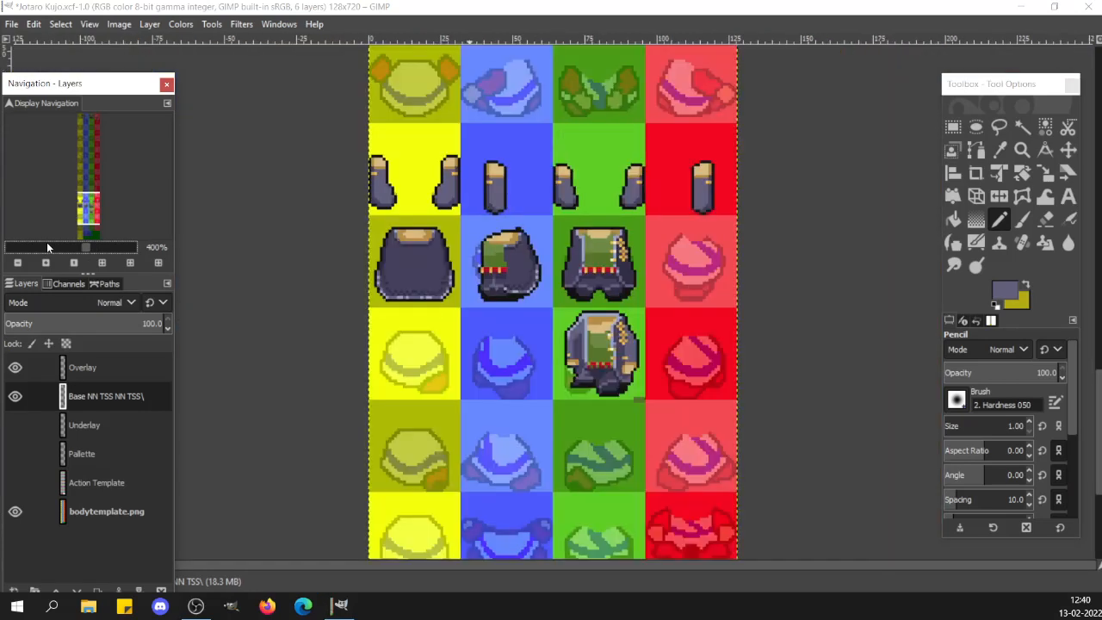
Sample the mid purple of the blue torso's trousers and paint it over the front part of the lighter fold highlight
click(47, 247)
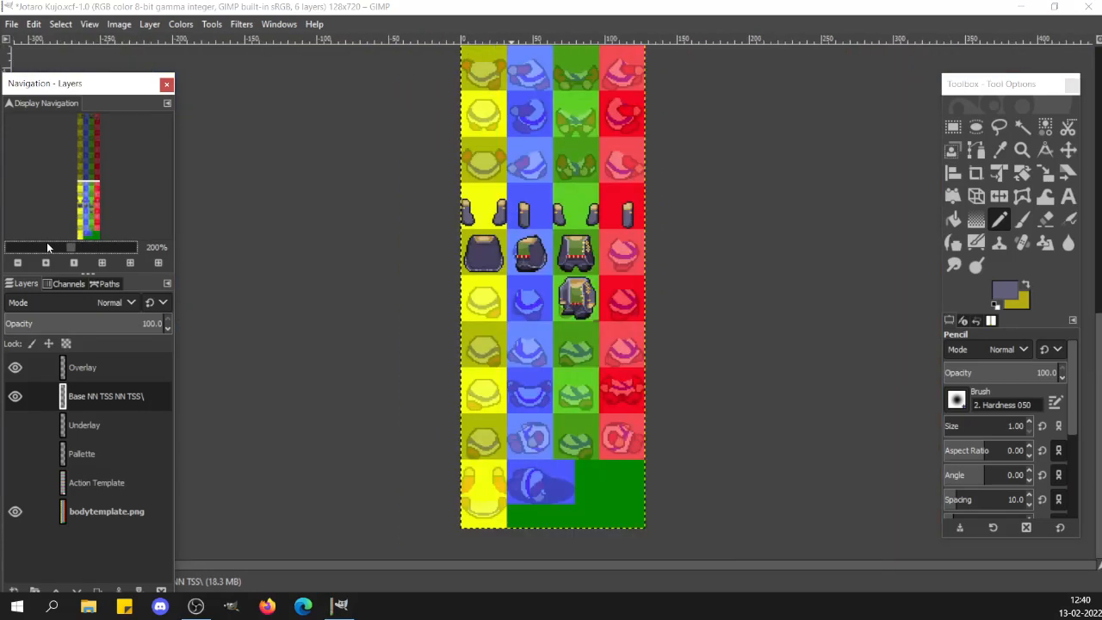
click(47, 248)
click(96, 250)
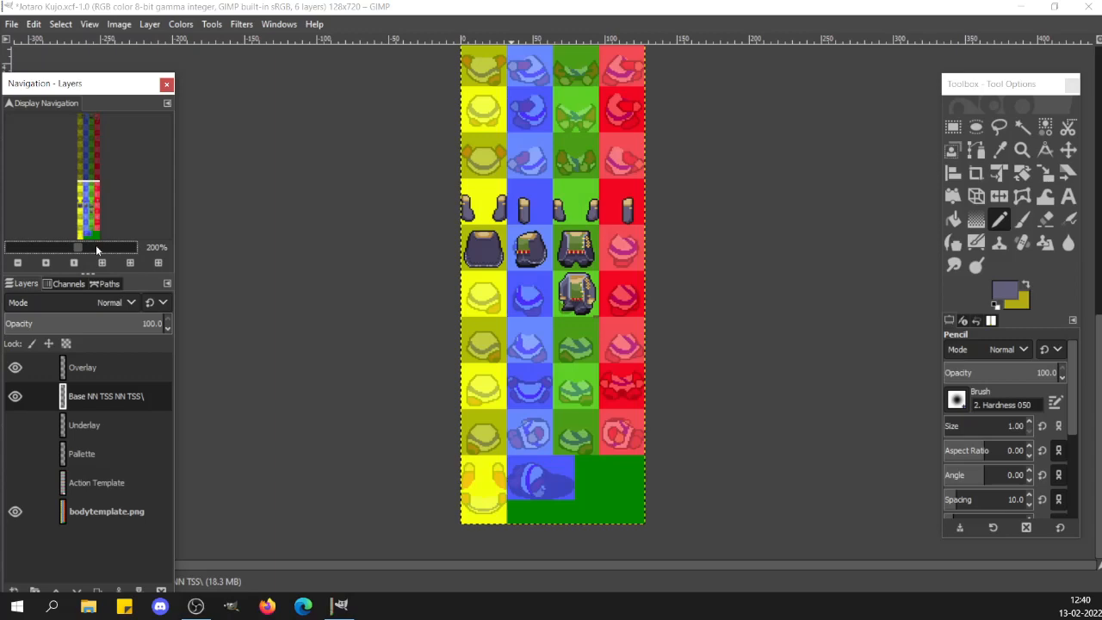
click(96, 250)
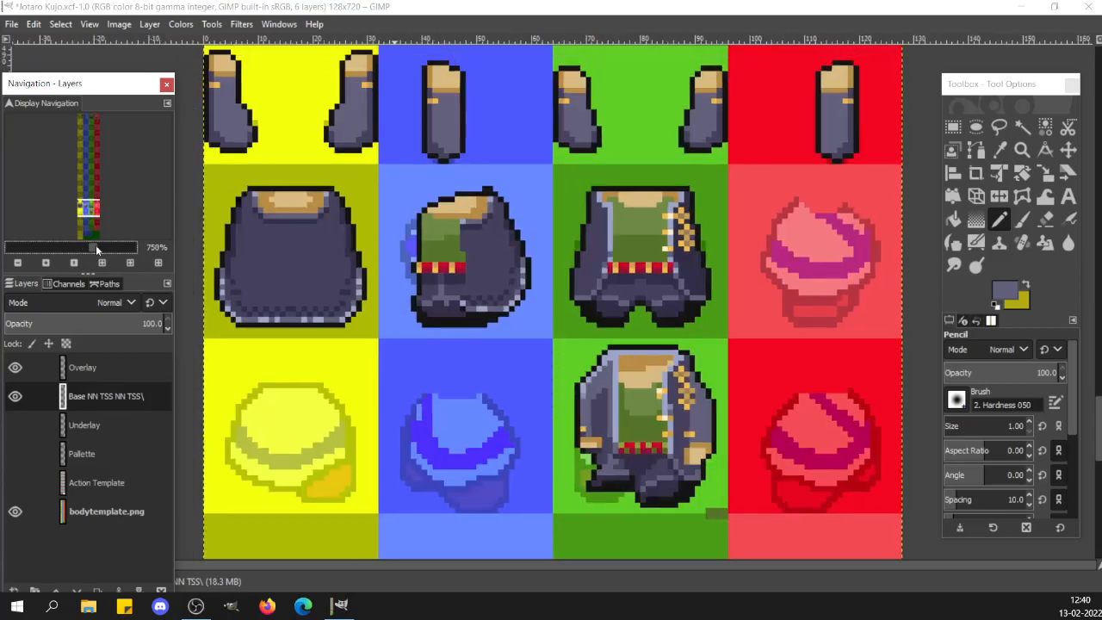
click(102, 246)
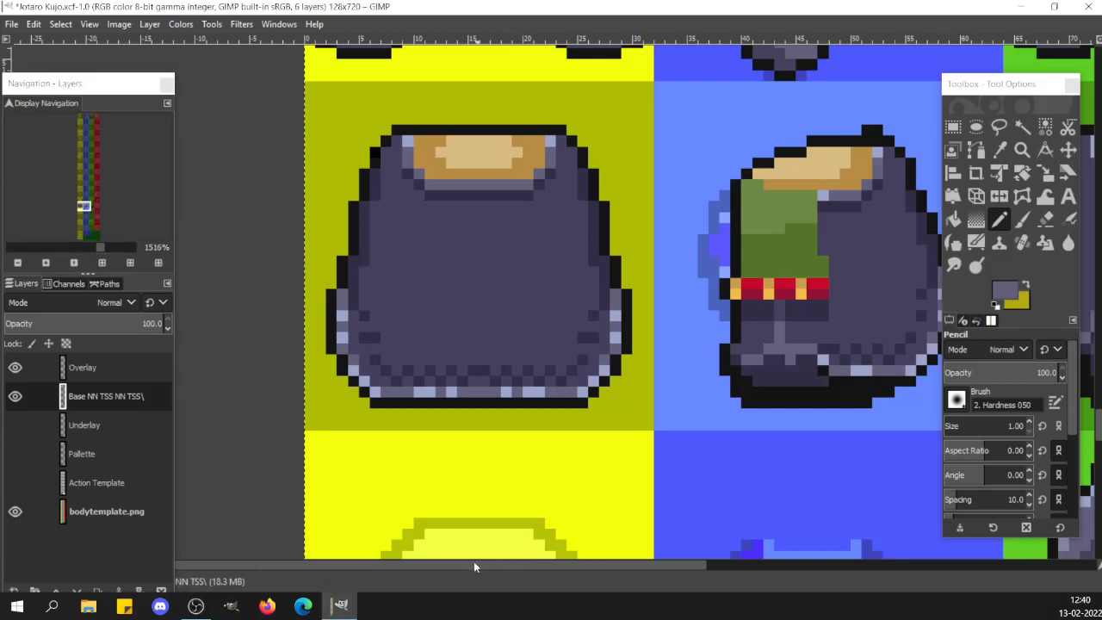
drag(475, 566, 544, 565)
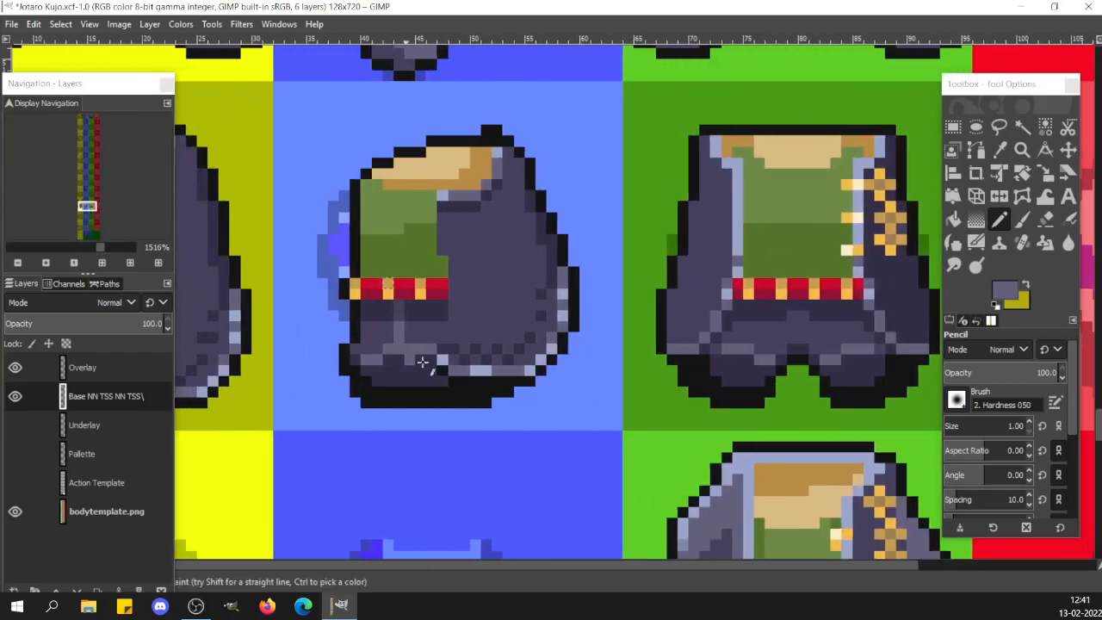
ctrl+click(383, 330)
click(387, 347)
click(377, 361)
click(365, 361)
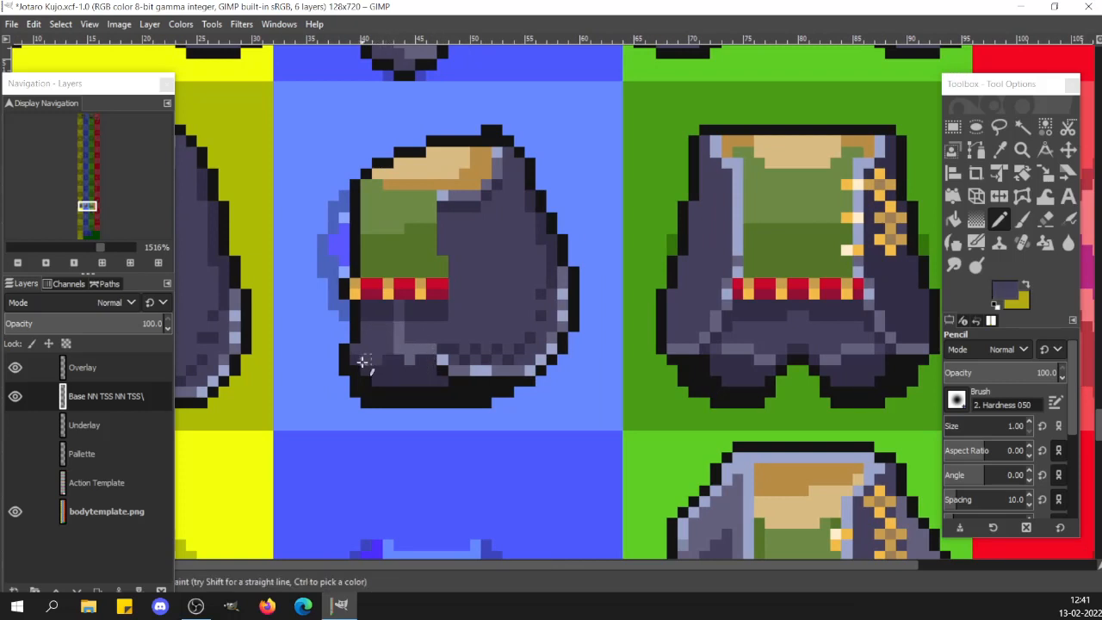
Sample the lighter fold purple and fill a highlight patch about 4 pixels wide on the blue torso's trousers beside the coat
ctrl+click(421, 347)
click(421, 329)
click(411, 329)
click(413, 337)
click(423, 338)
click(430, 328)
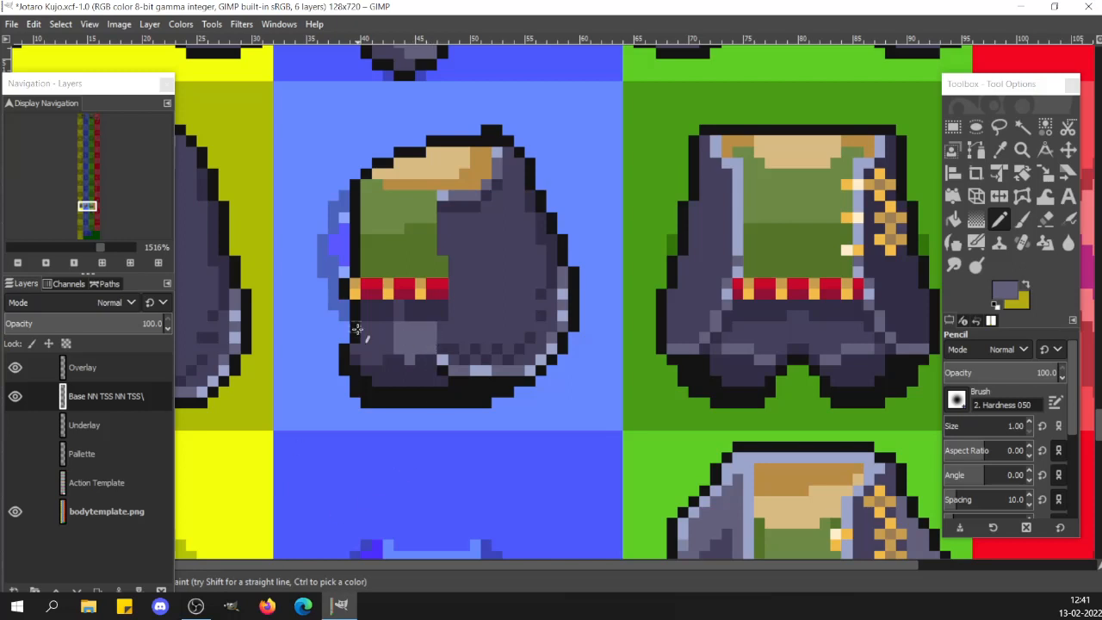
click(400, 360)
Paint the blue torso's lower trousers in mid purple, then shade their front corner and rear end in dark purple
ctrl+click(376, 356)
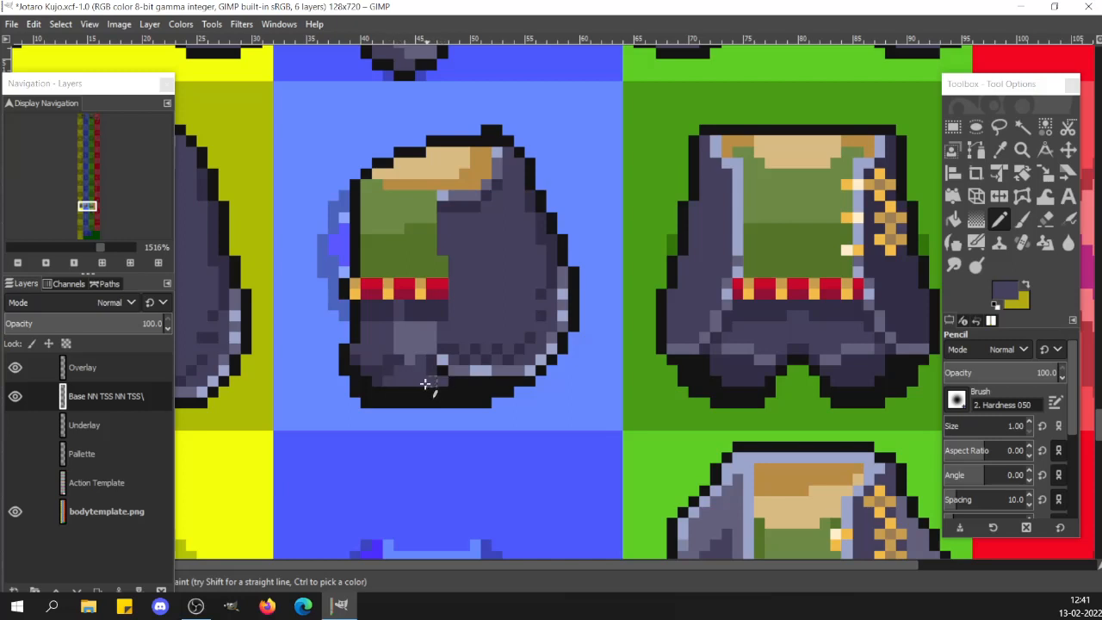
drag(387, 392, 451, 394)
ctrl+click(376, 374)
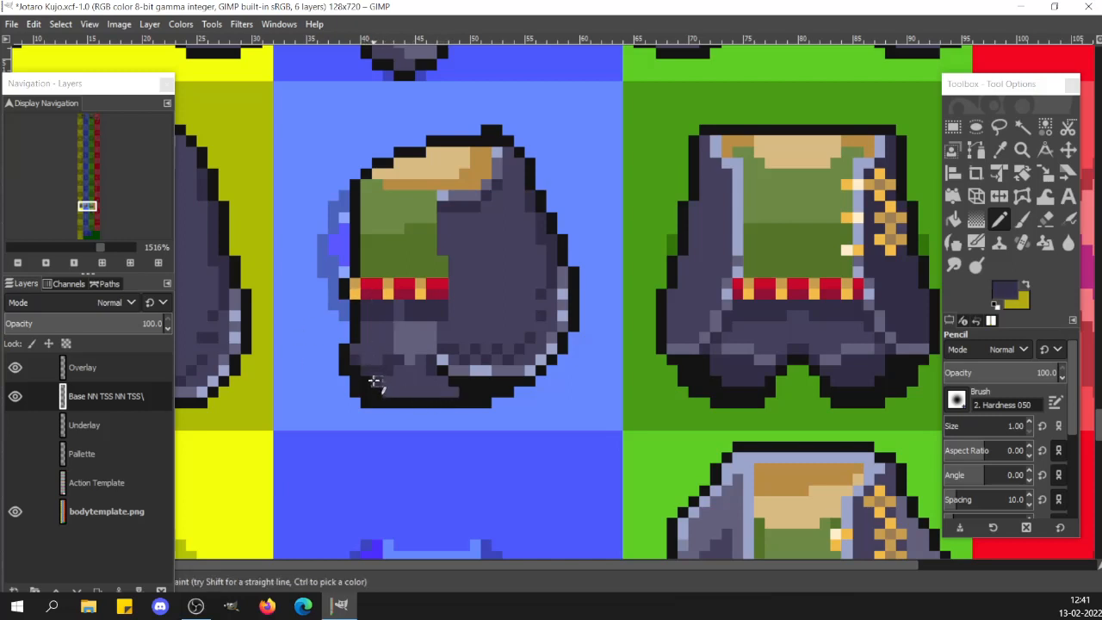
drag(363, 379, 363, 371)
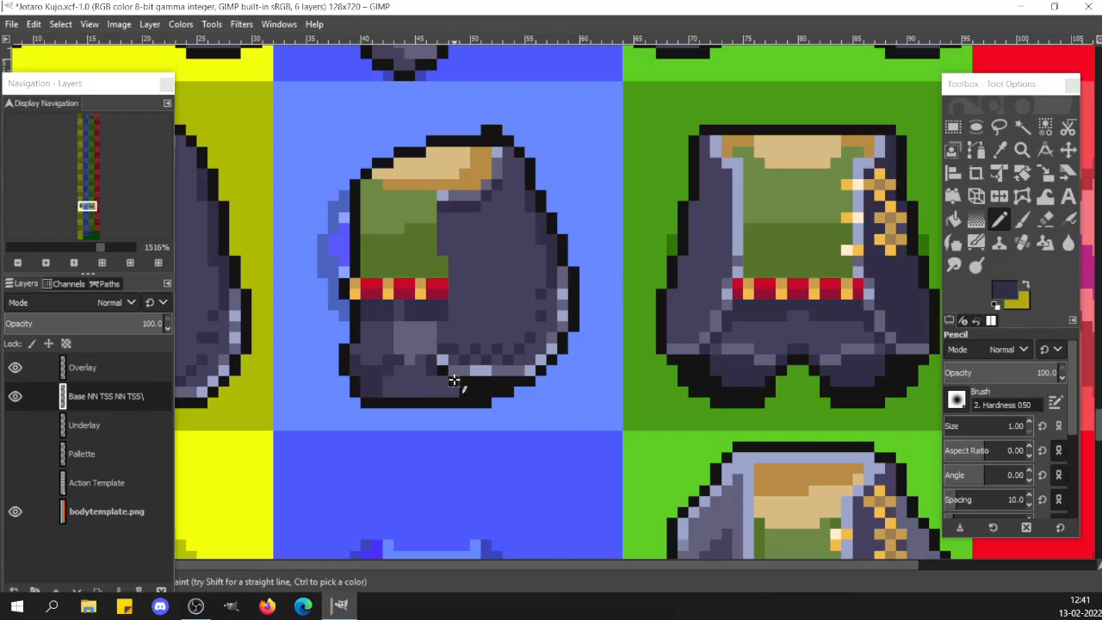
ctrl+click(423, 391)
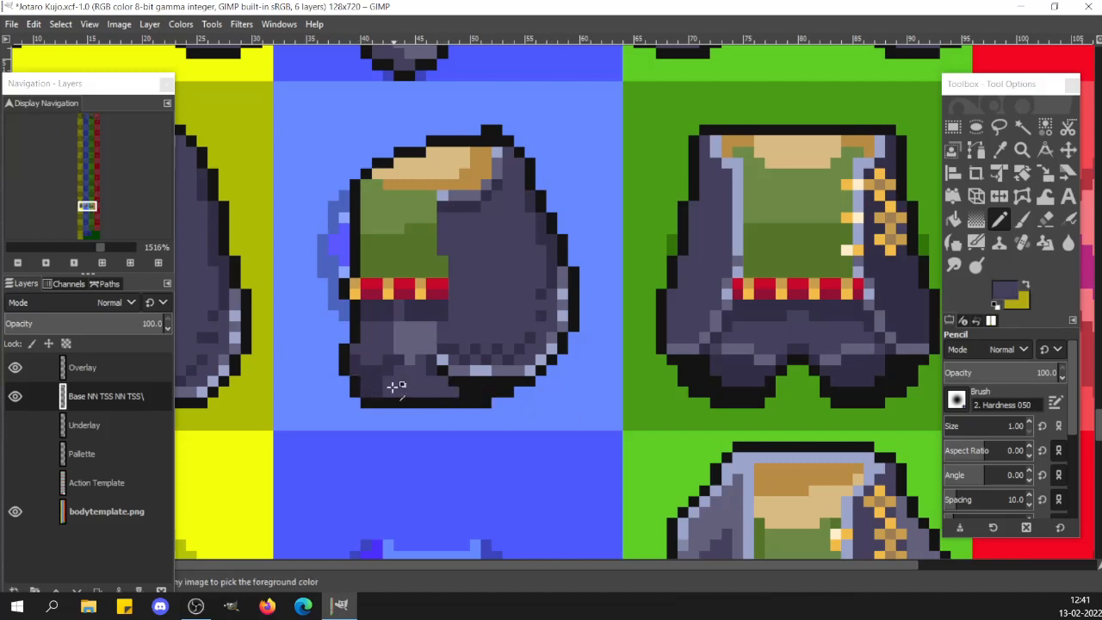
ctrl+click(368, 385)
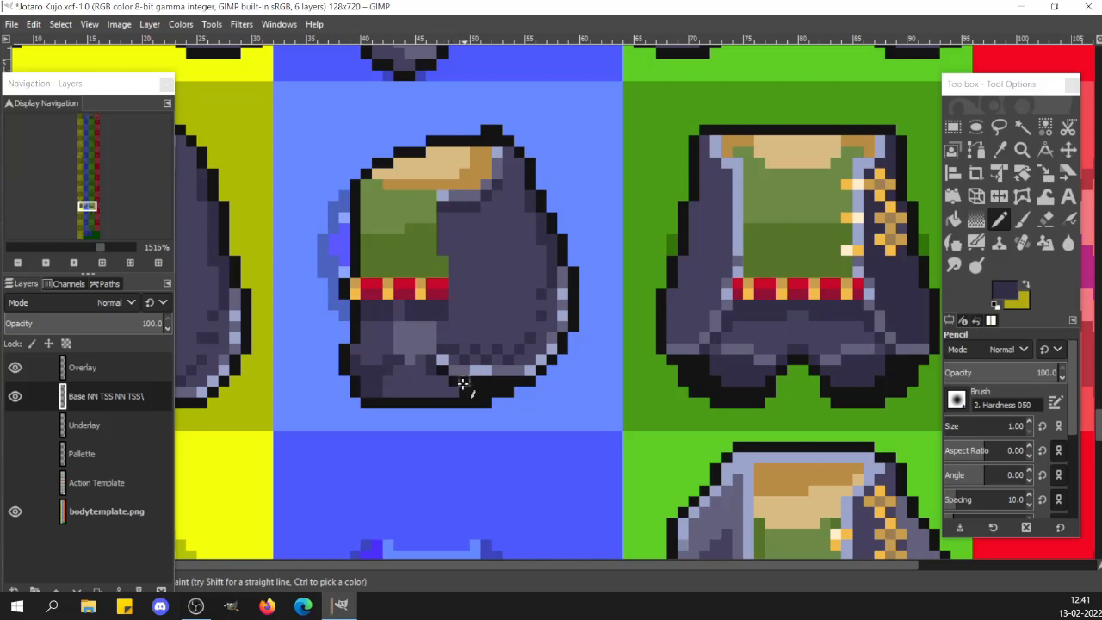
key(ctrl)
drag(467, 392, 486, 391)
On the Overlay layer, erase the black outline under the blue torso's coat hem where it covers the trousers
click(78, 368)
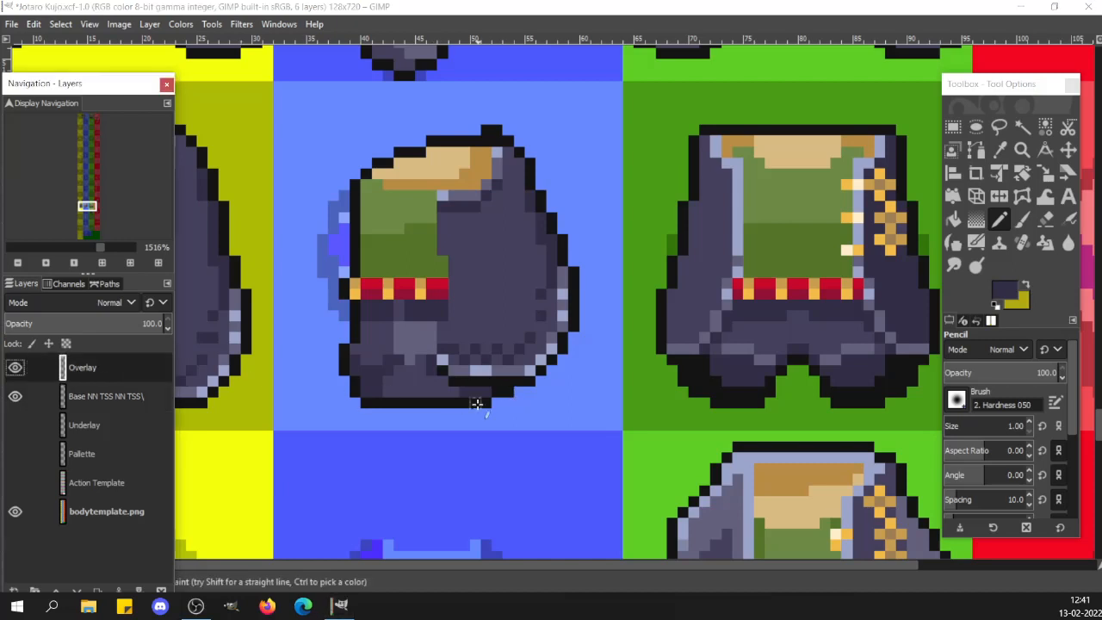
key(shift+e)
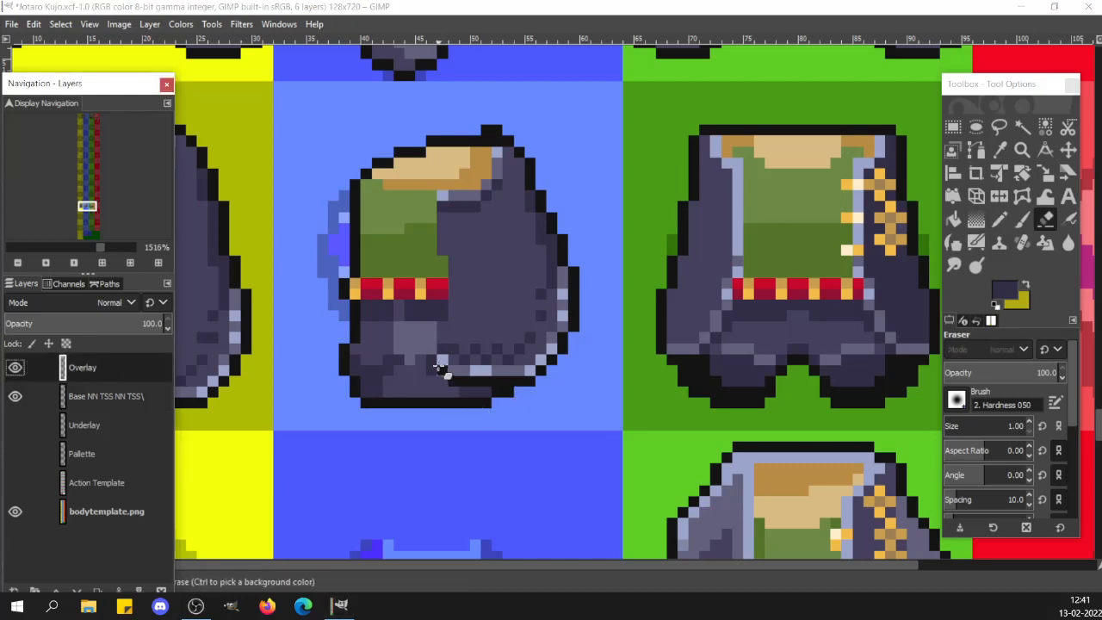
click(448, 378)
drag(451, 384, 506, 383)
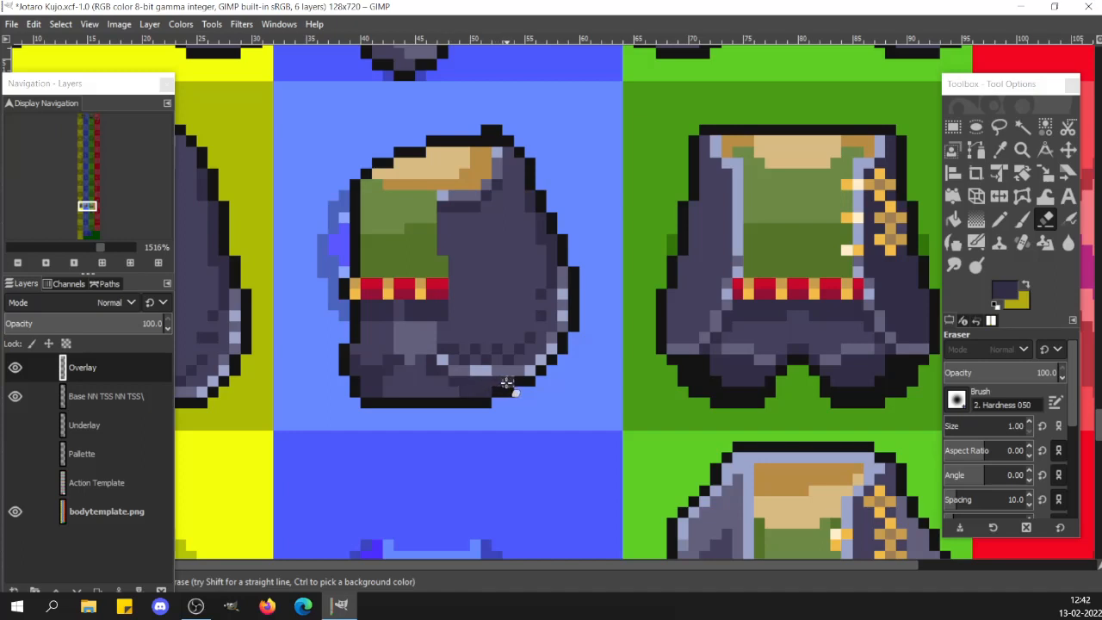
On the Base layer, sample the dark purple below the blue torso's belt and pencil it over the seam up to the coat
key(n)
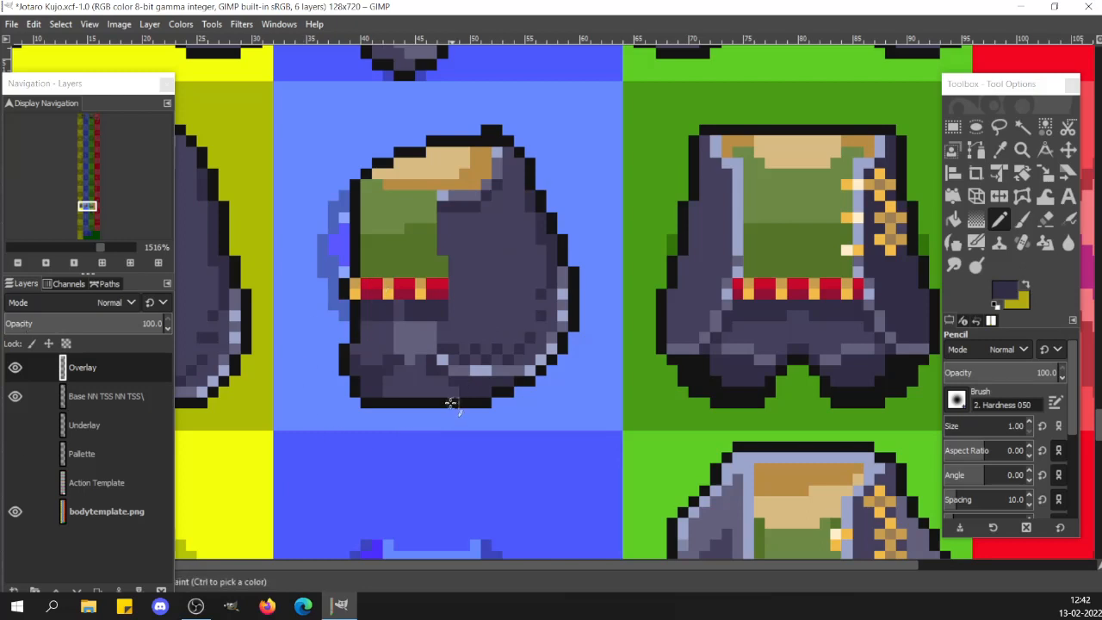
ctrl+click(401, 308)
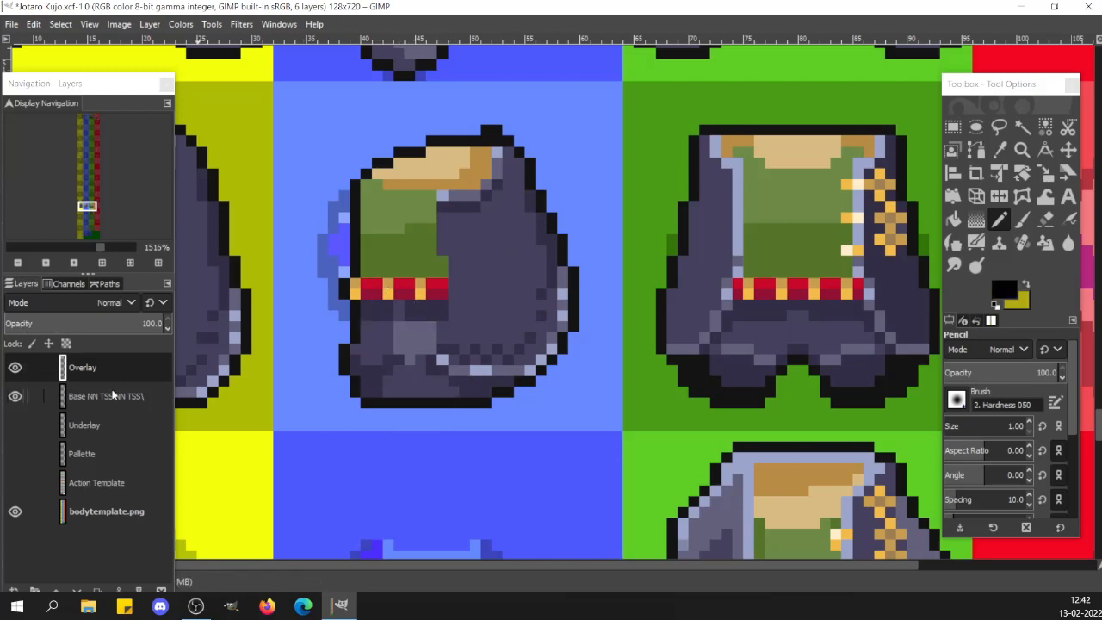
click(112, 394)
ctrl+click(399, 308)
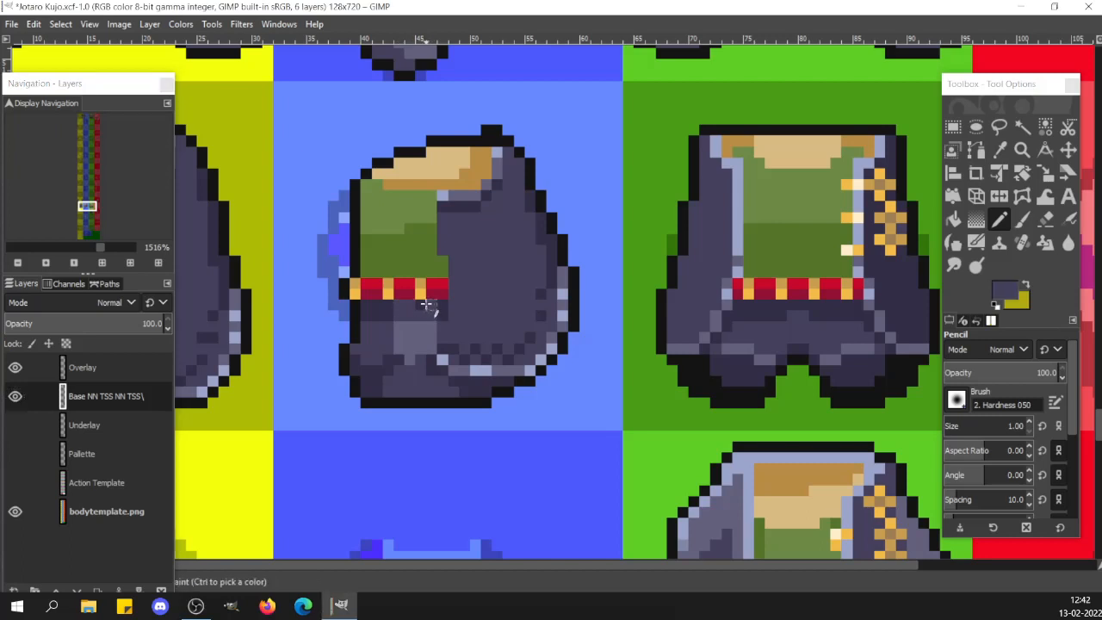
ctrl+click(384, 309)
drag(383, 308, 440, 307)
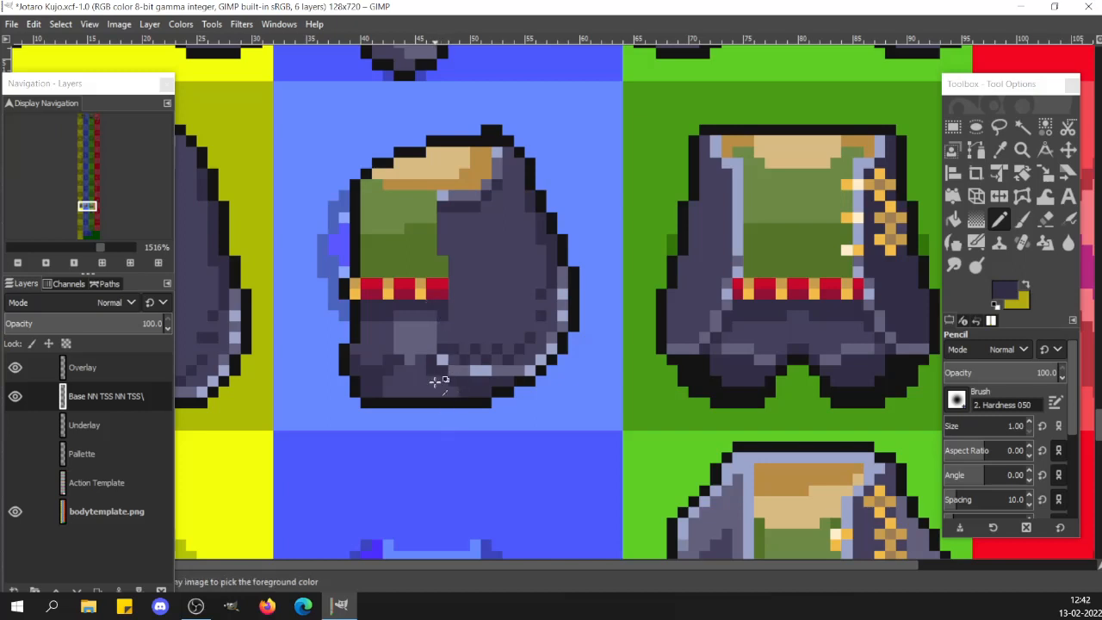
Sample the near-black outline and draw it along the underside of the blue torso's belt and down the trousers' rear edge
ctrl+click(474, 401)
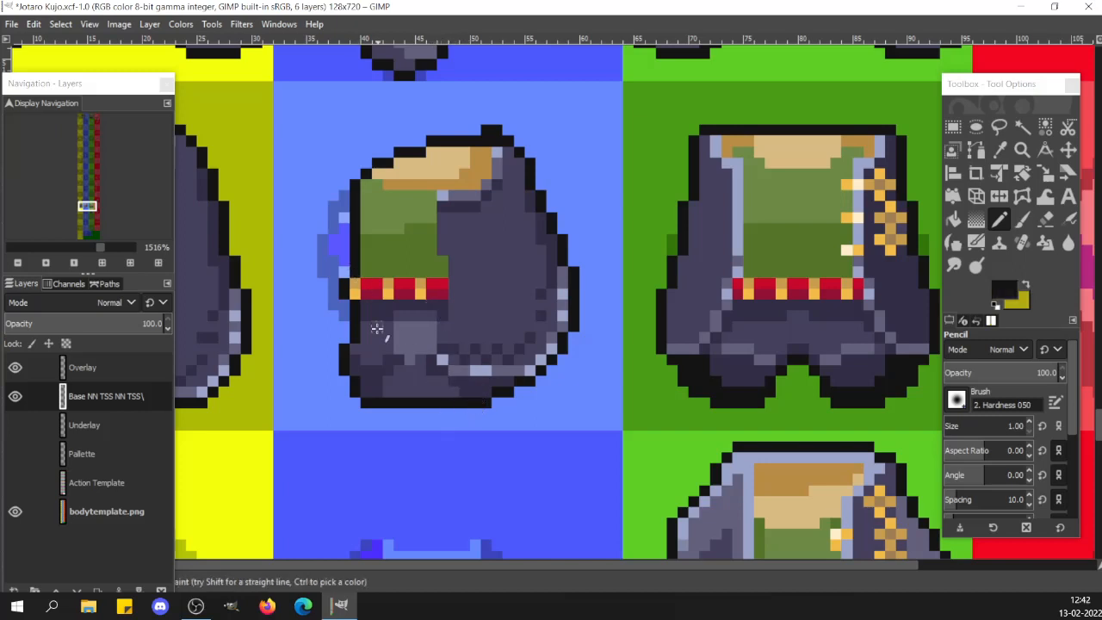
drag(393, 309, 366, 304)
shift+click(441, 302)
shift+click(440, 348)
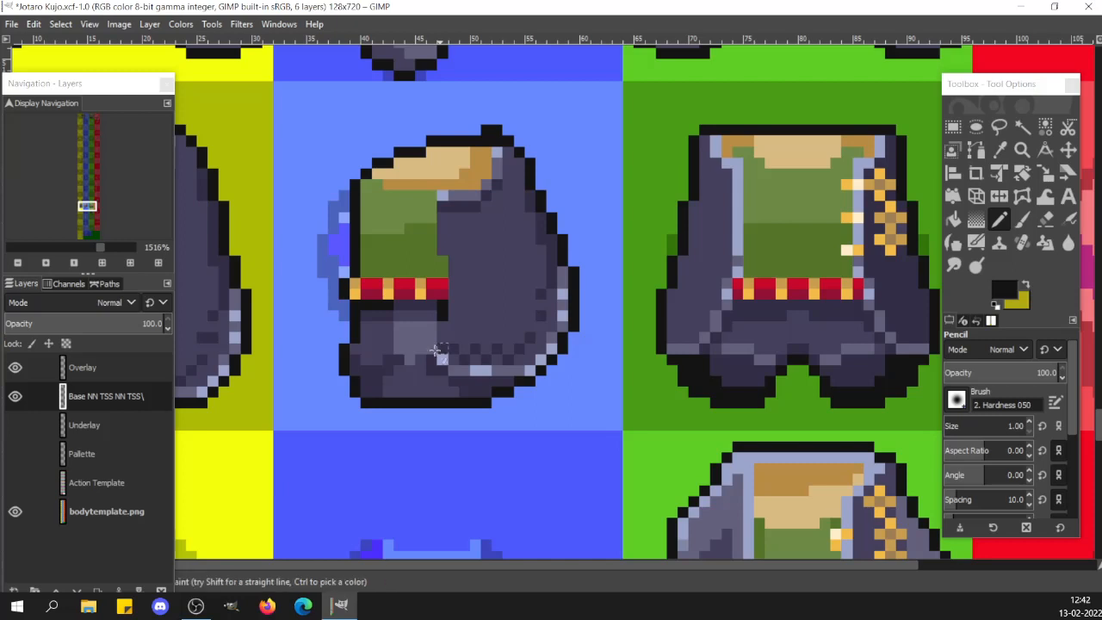
Sample the new line below the blue torso's belt on the Base layer and inspect its colour value
click(76, 370)
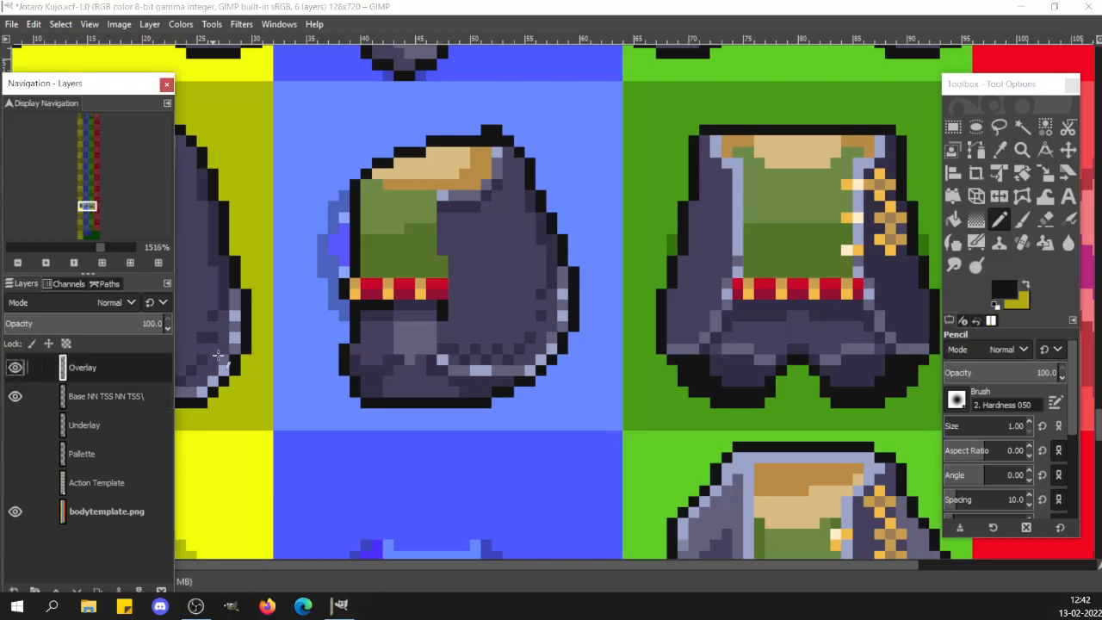
ctrl+click(446, 308)
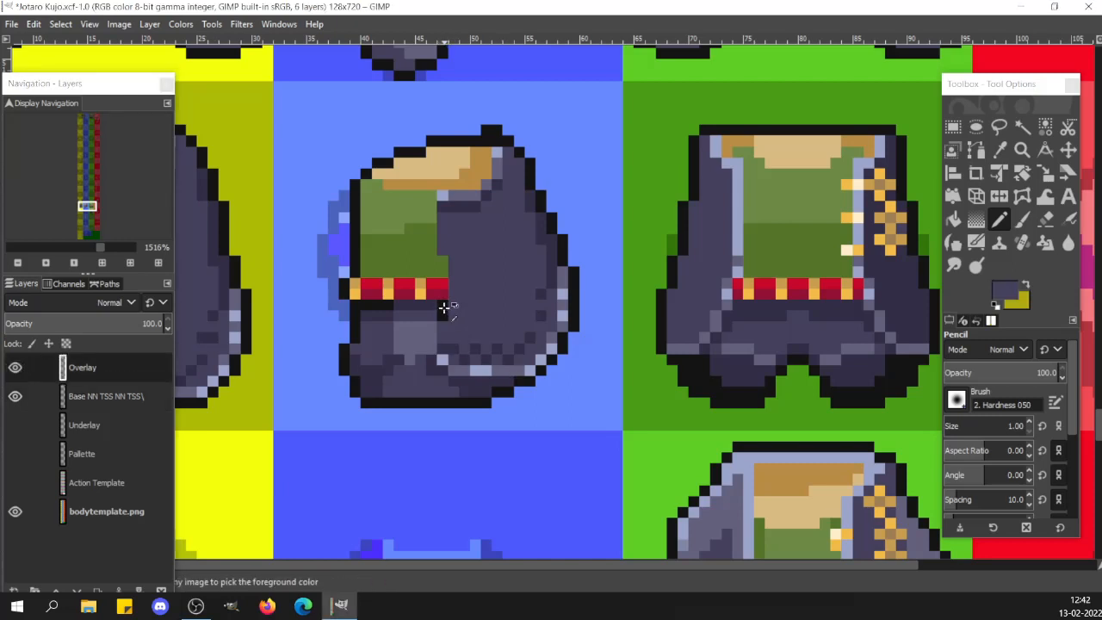
click(76, 398)
ctrl+click(442, 307)
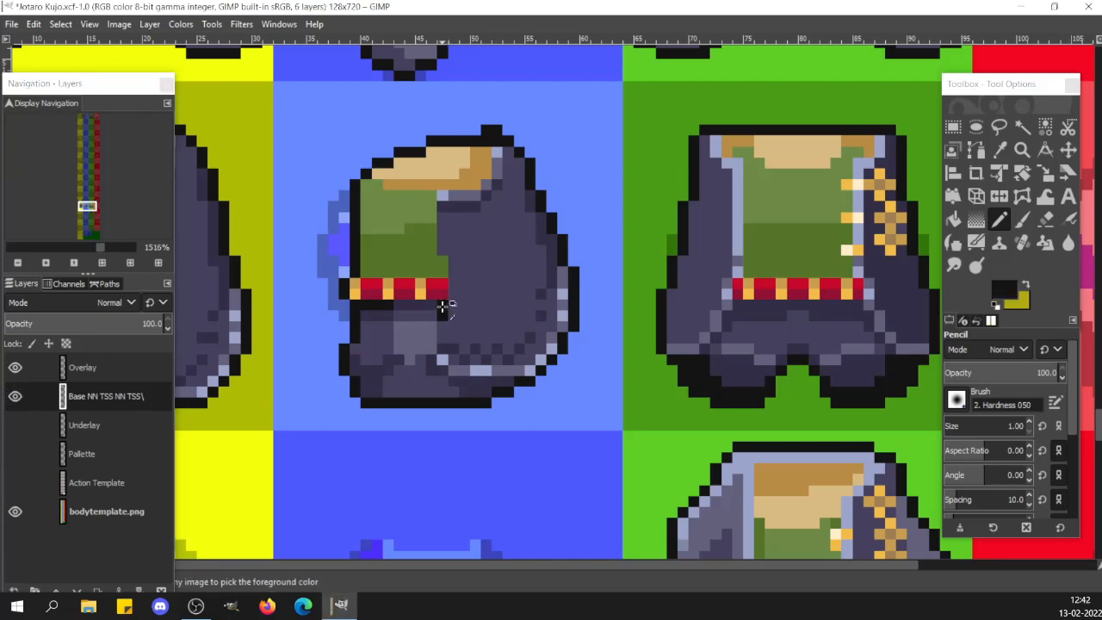
click(1008, 294)
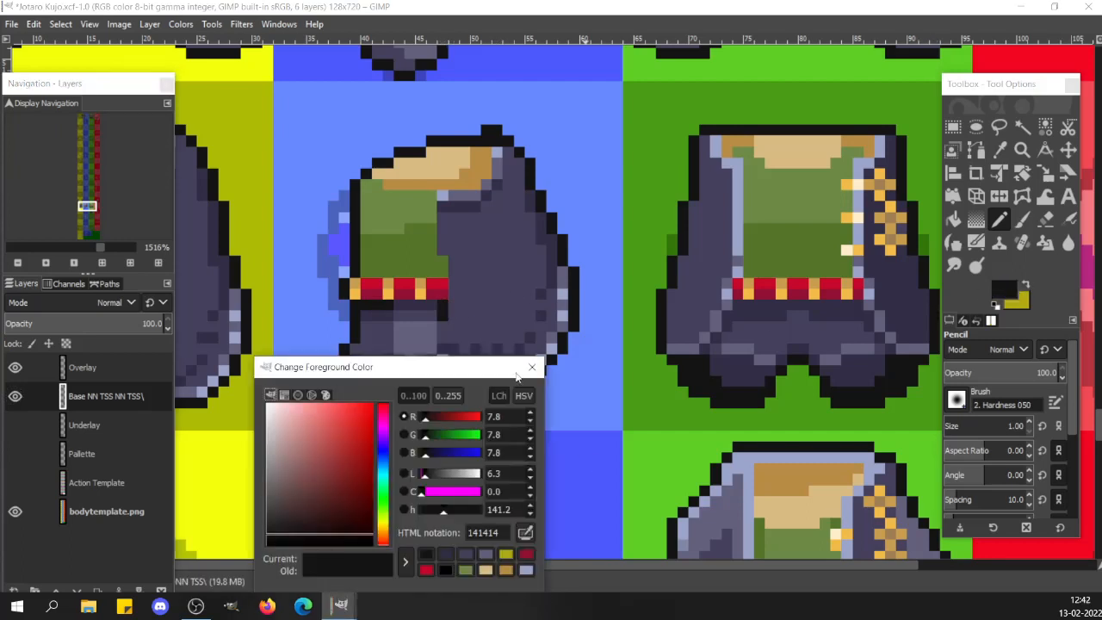
drag(465, 367, 420, 308)
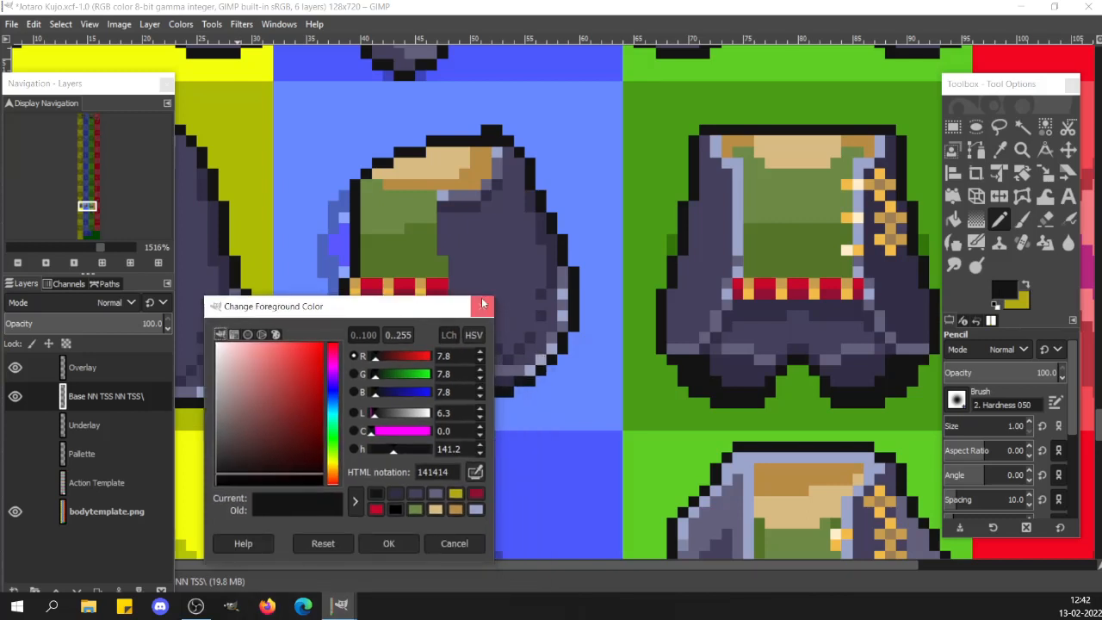
click(483, 305)
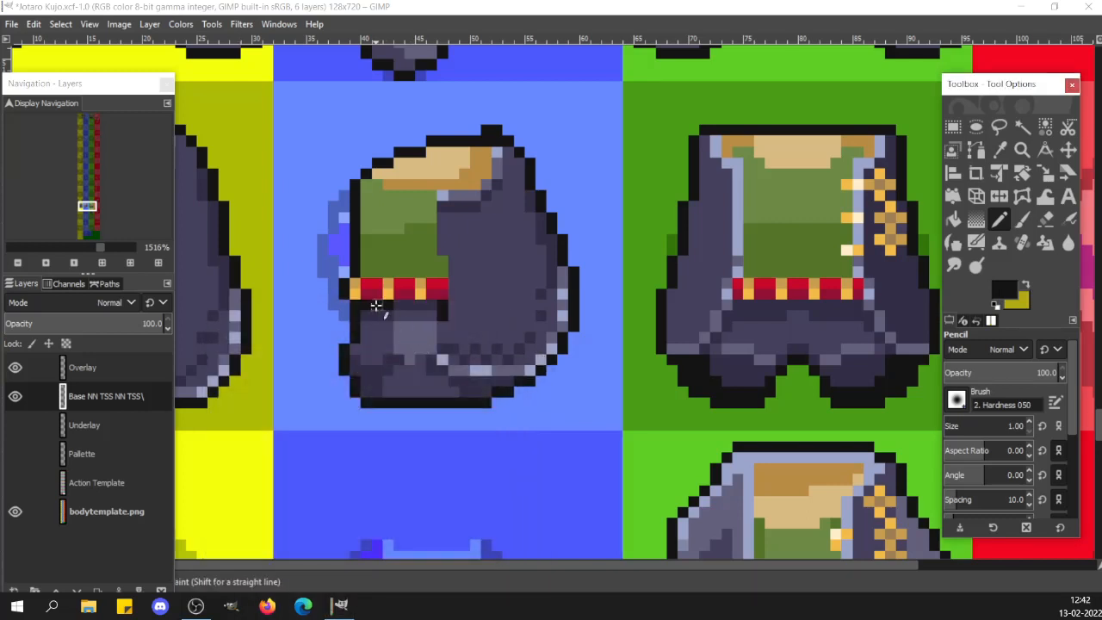
ctrl+click(376, 306)
click(1004, 291)
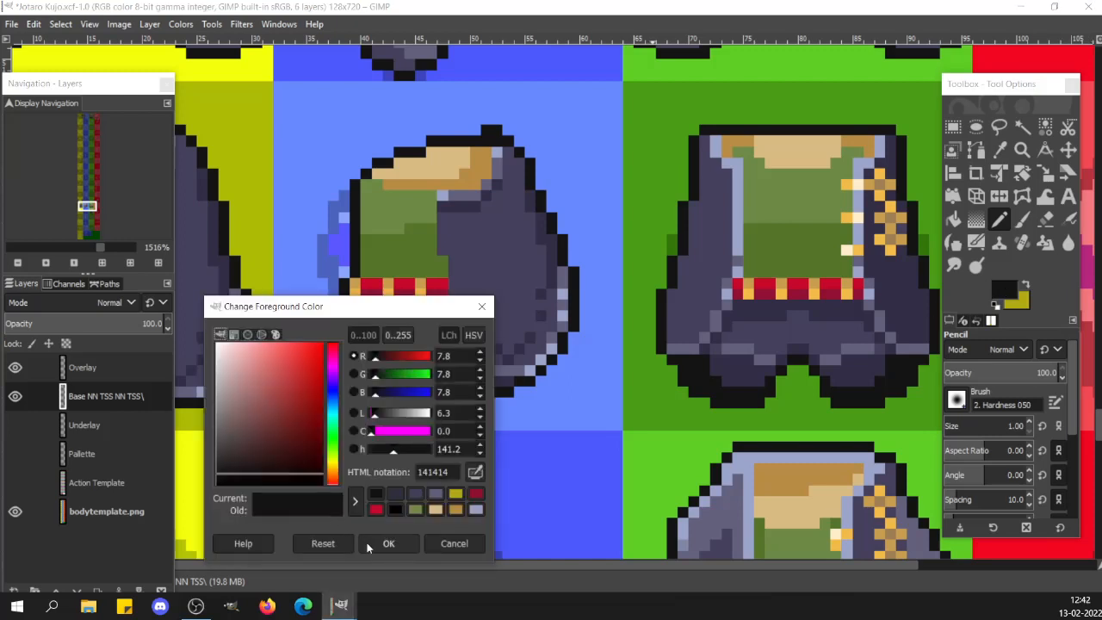
click(387, 544)
Sample the same spot below the belt on the Overlay layer and inspect the picked colour's value
click(76, 370)
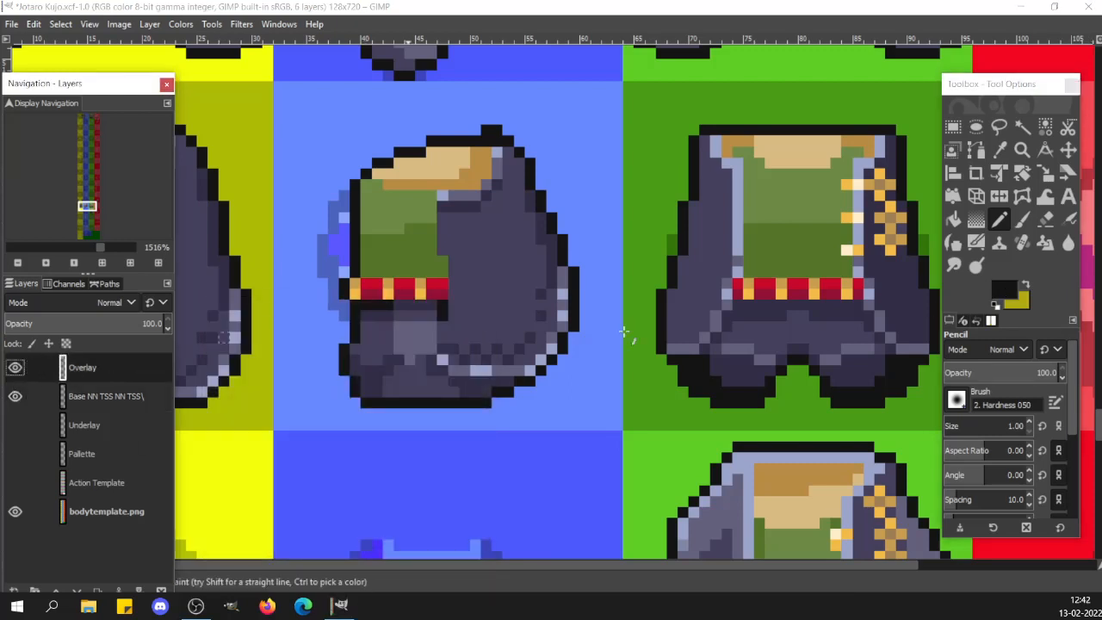
ctrl+click(371, 305)
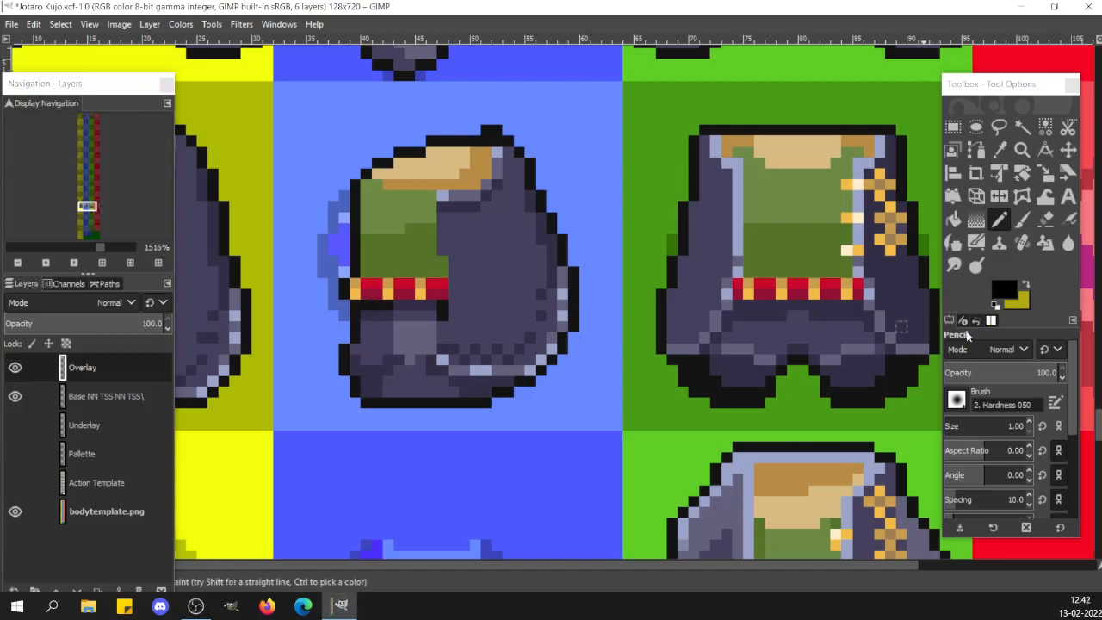
click(999, 284)
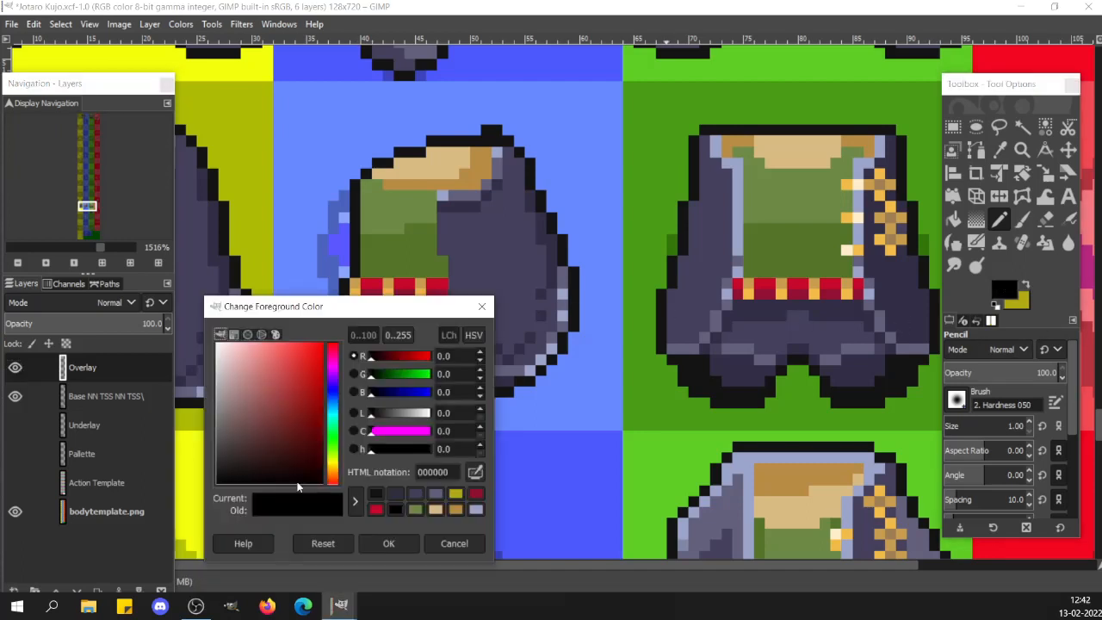
click(390, 543)
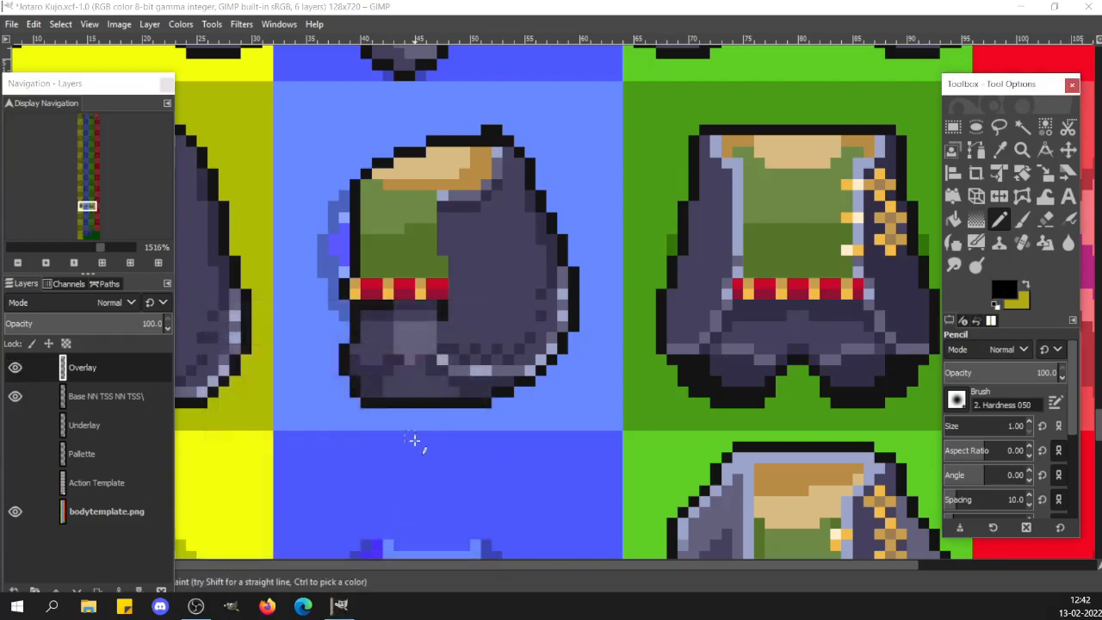
Toggle the Overlay layer's visibility to compare the blue torso with and without the coat
click(15, 368)
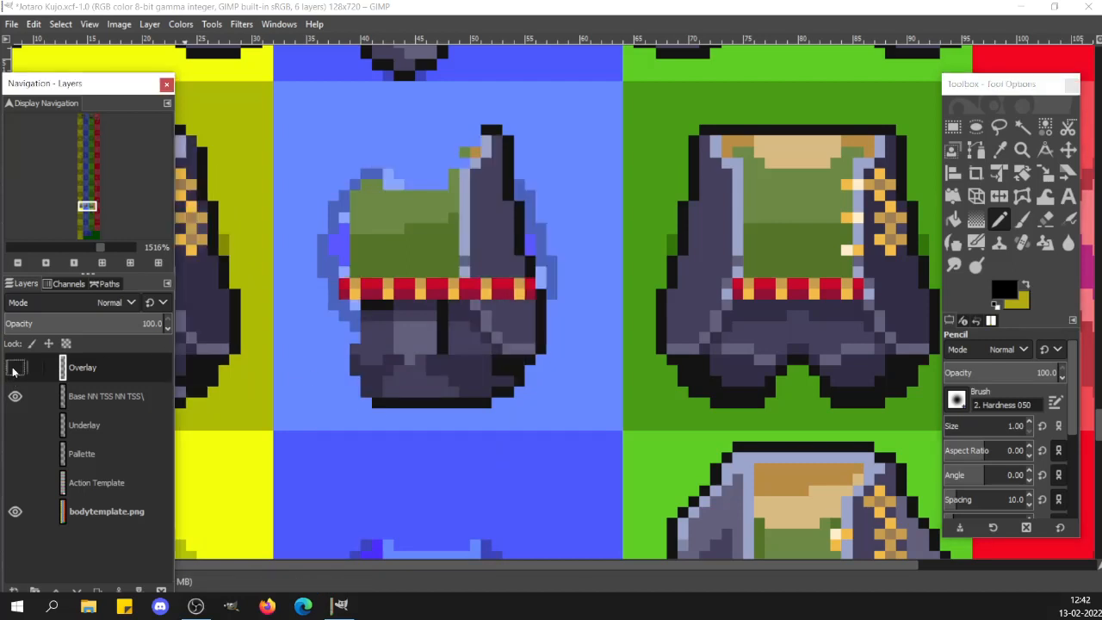
click(12, 371)
click(13, 371)
click(13, 371)
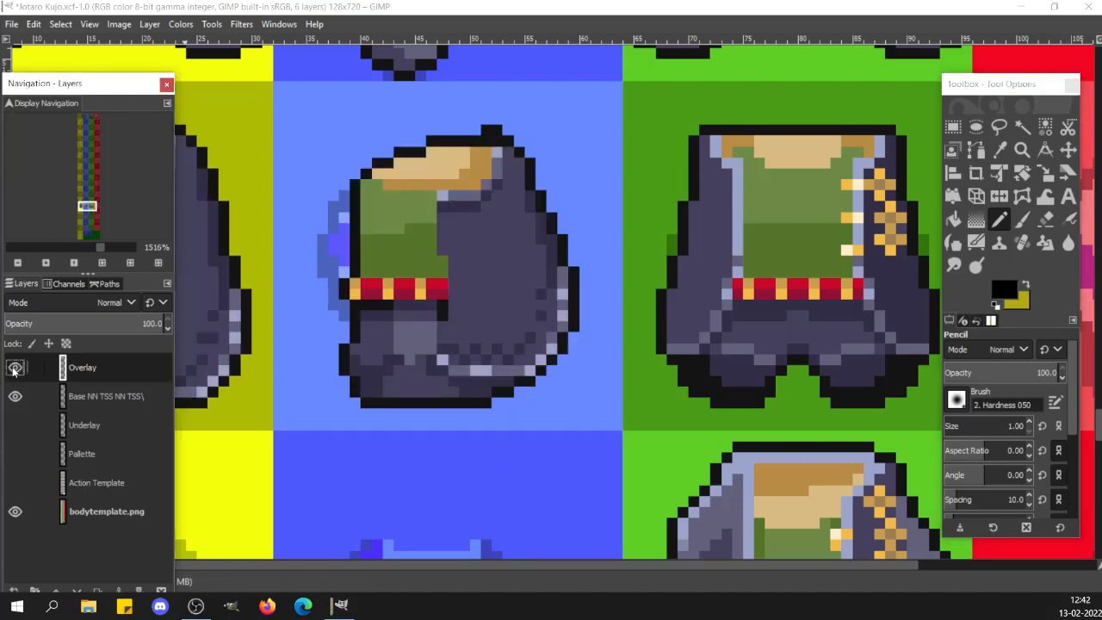
click(13, 371)
click(13, 371)
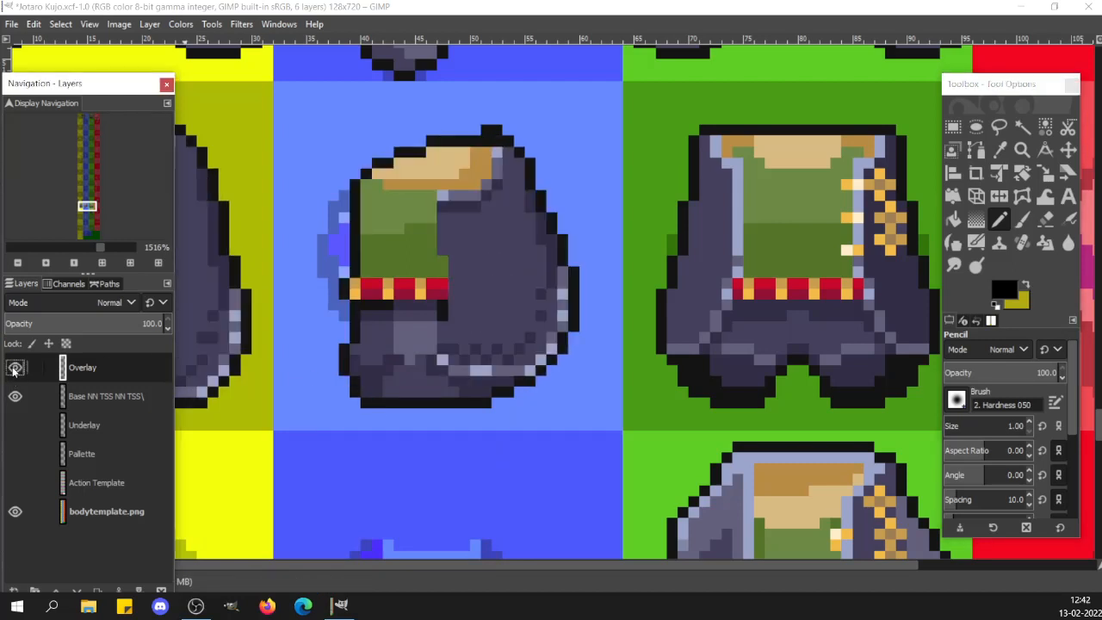
Sample the coat shade and the near-black outline on the blue torso and inspect the outline's colour value
ctrl+click(447, 308)
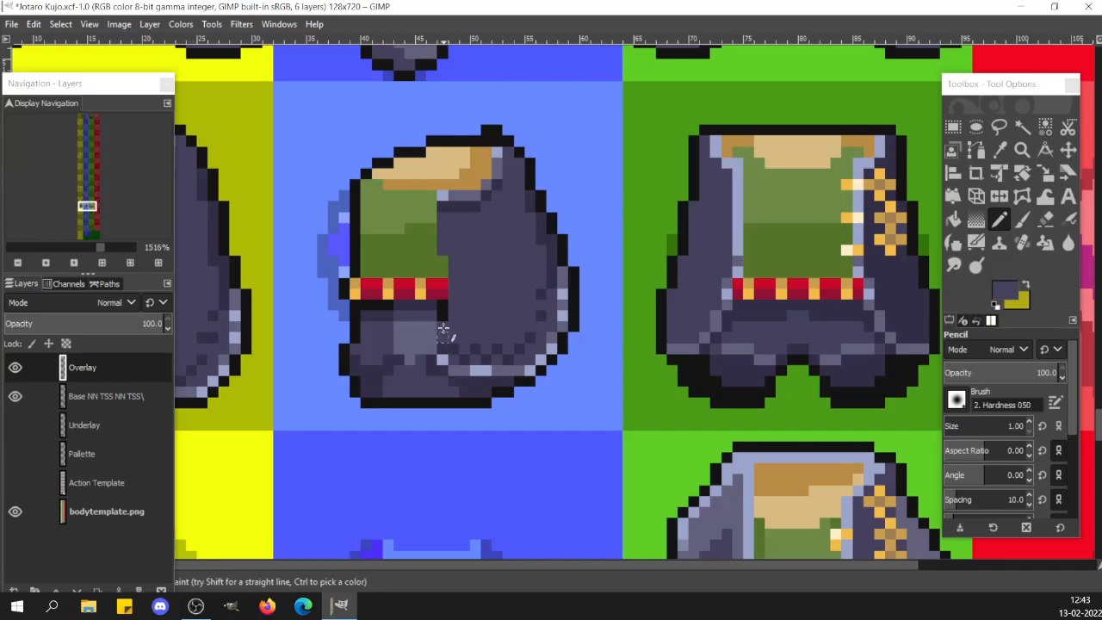
ctrl+click(357, 315)
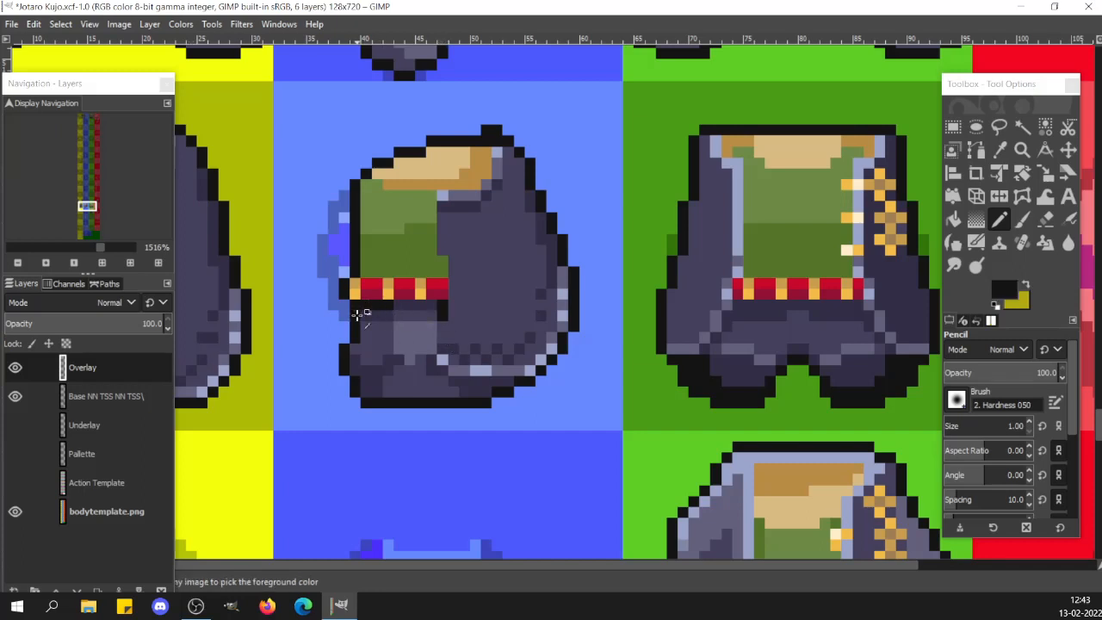
click(1014, 297)
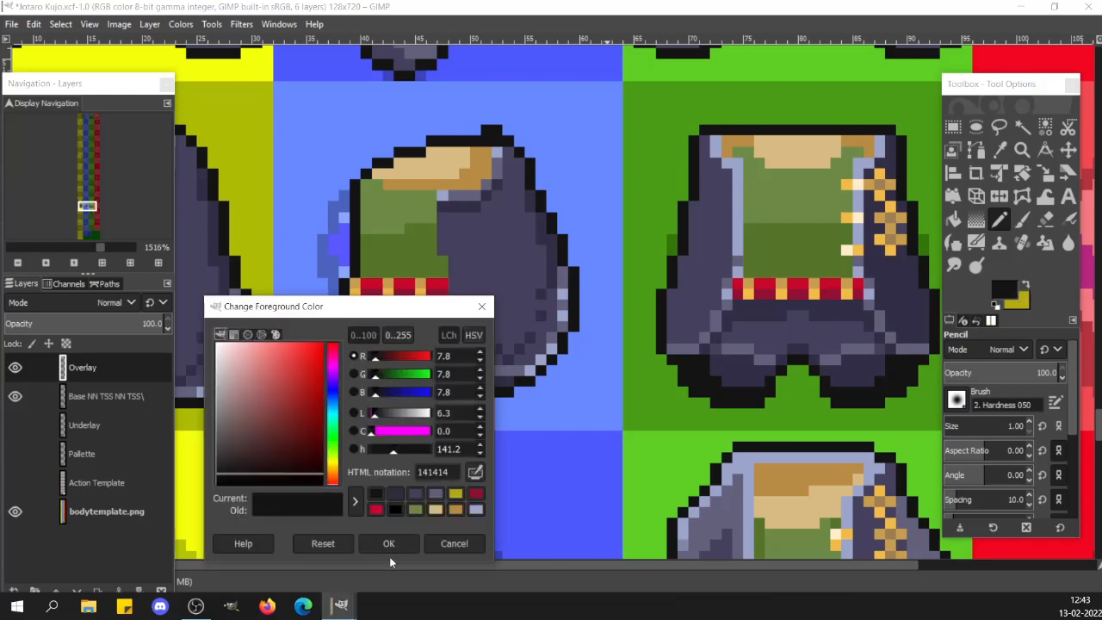
click(389, 543)
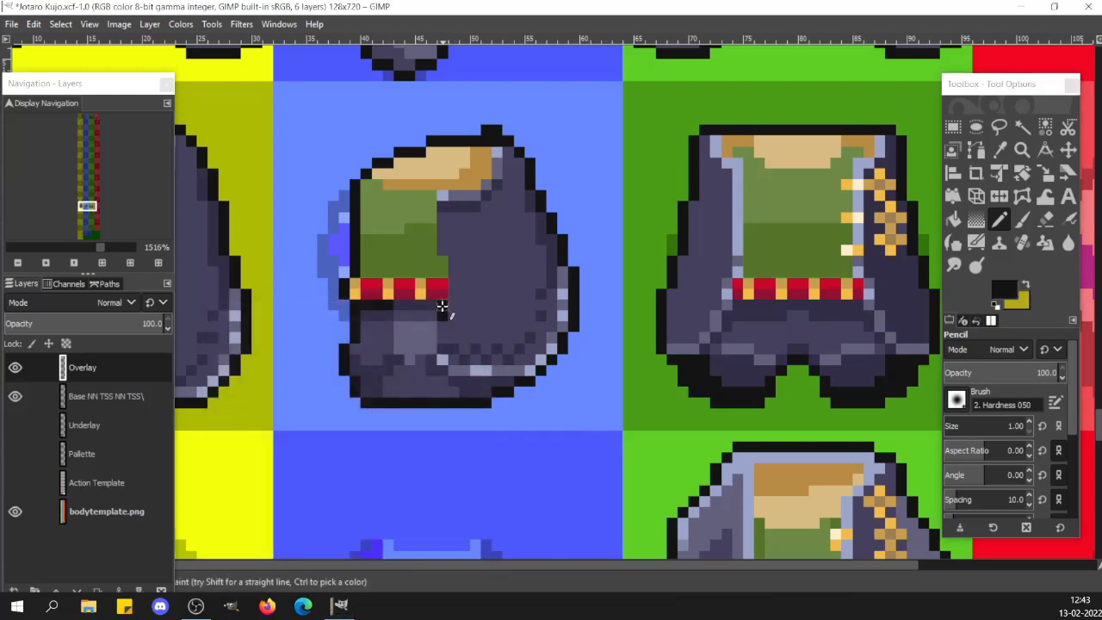
Try a near-black outline down the blue torso's coat front edge and along its lower hem, and undo it
drag(441, 328, 432, 360)
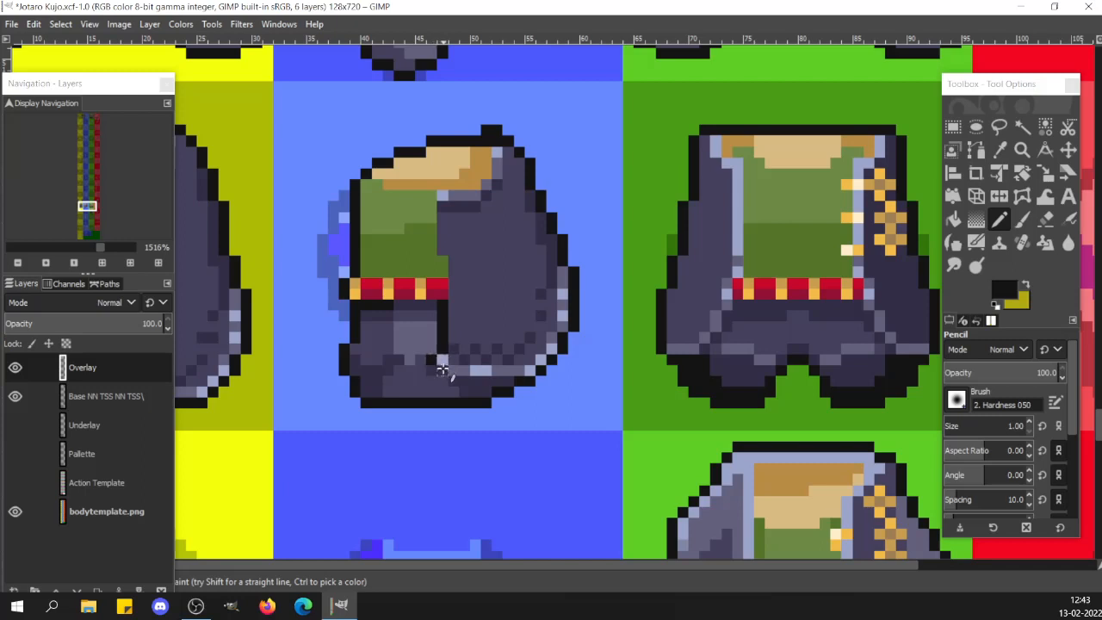
click(443, 370)
click(454, 381)
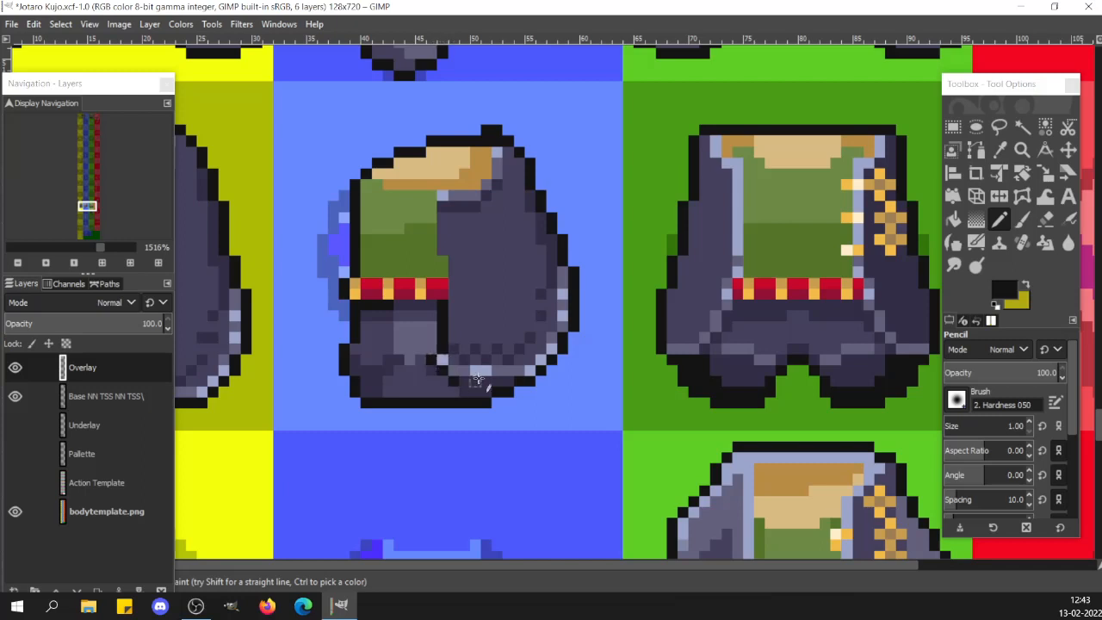
shift+click(521, 381)
ctrl+click(543, 223)
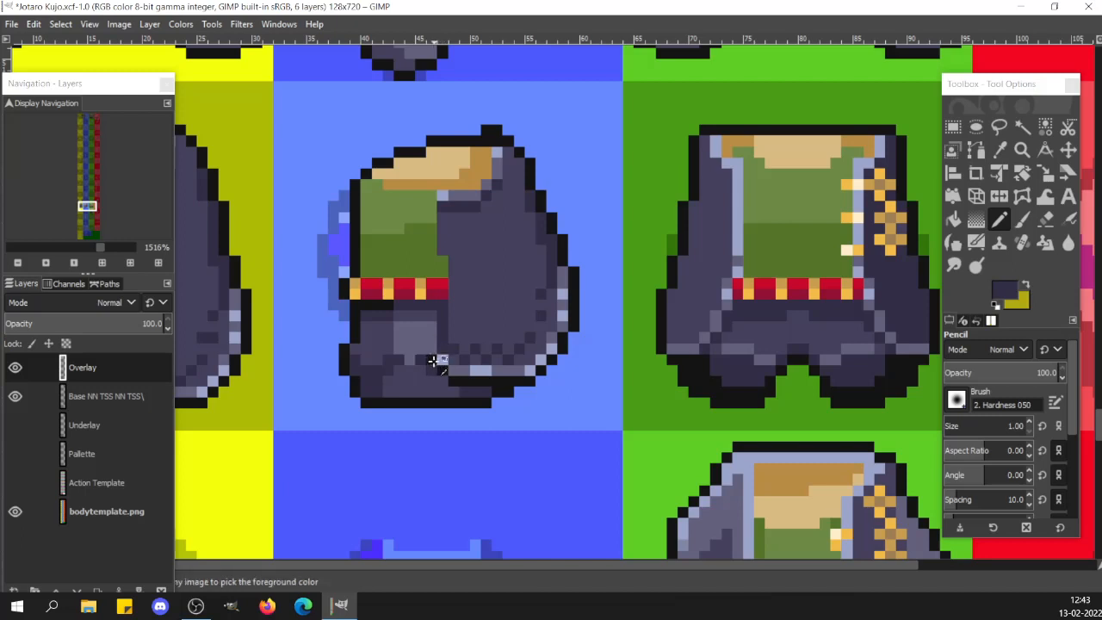
key(ctrl+z)
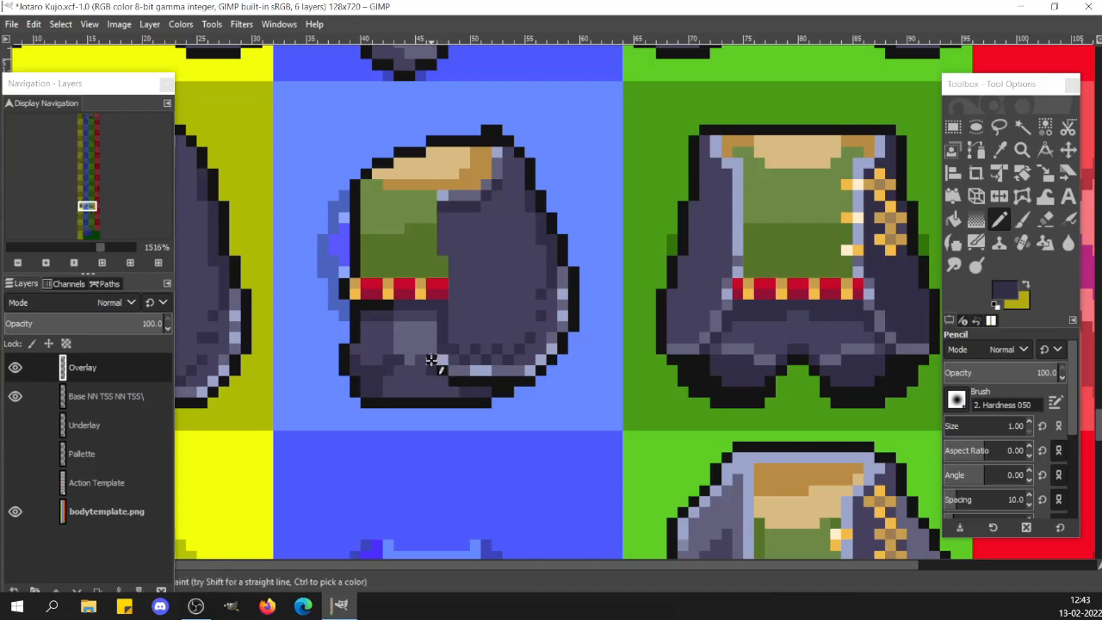
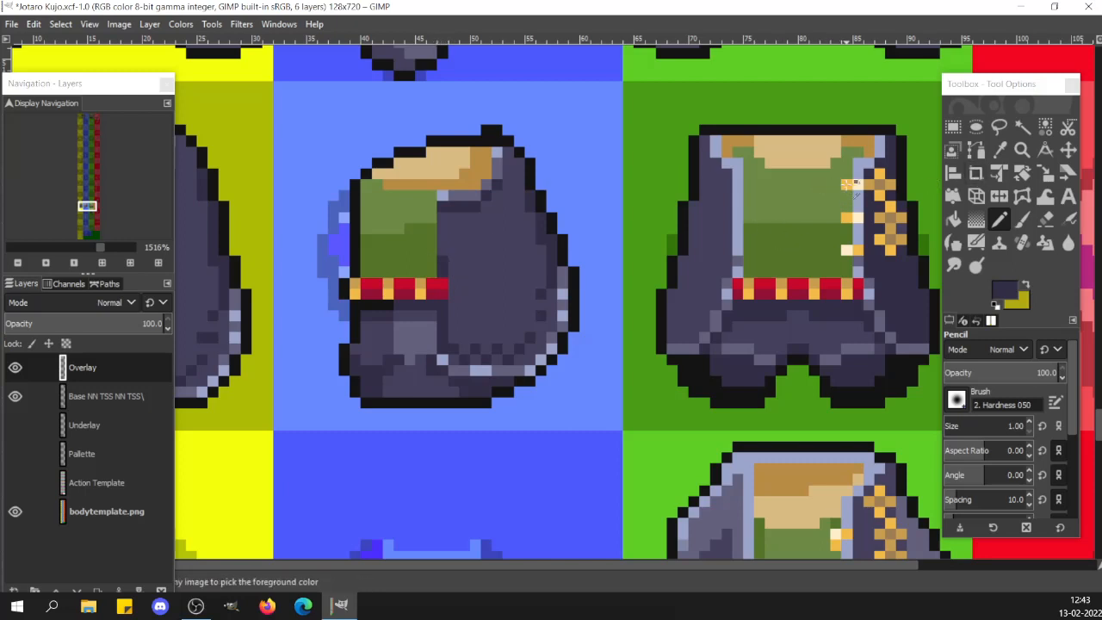
On the Base layer, sample the green torso's gold and paint three spaced gold pixels along the blue torso's shirt edge
ctrl+click(848, 184)
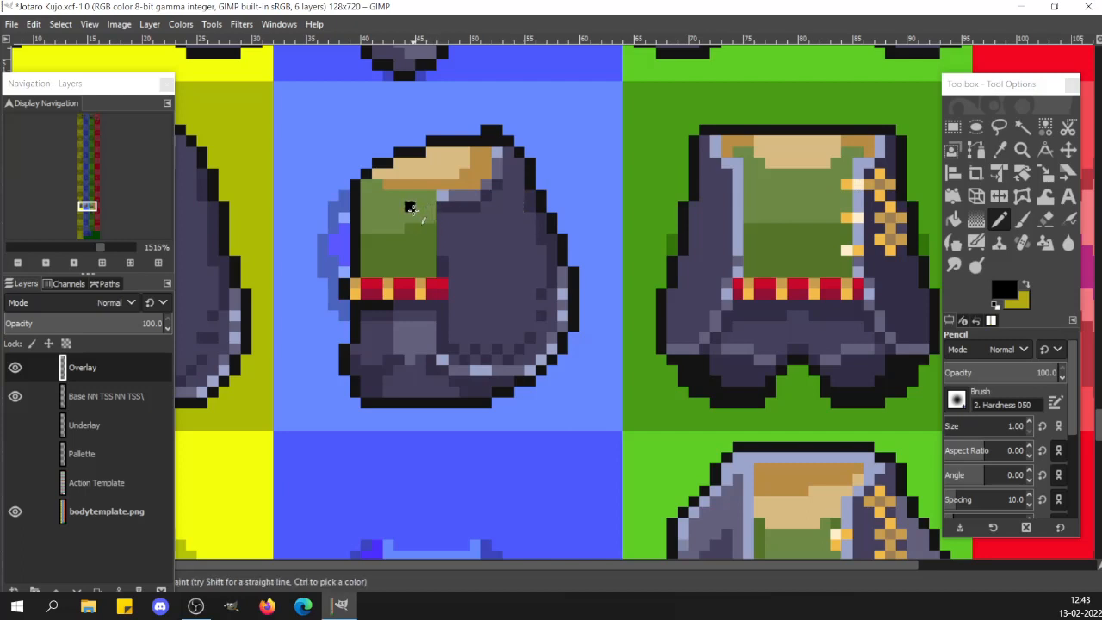
key(ctrl+z)
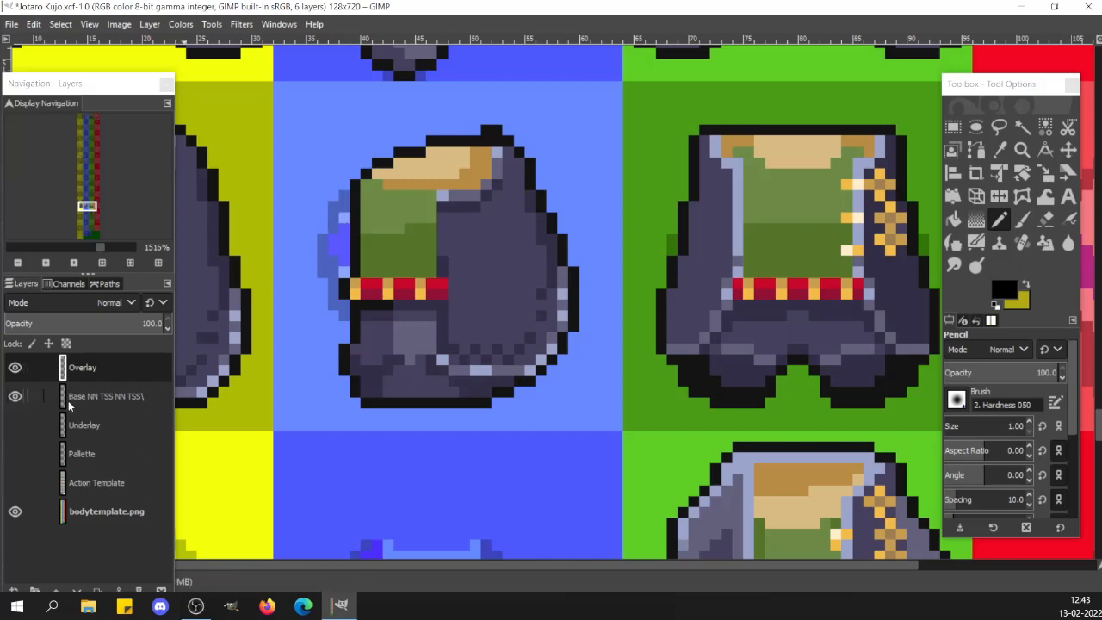
click(88, 394)
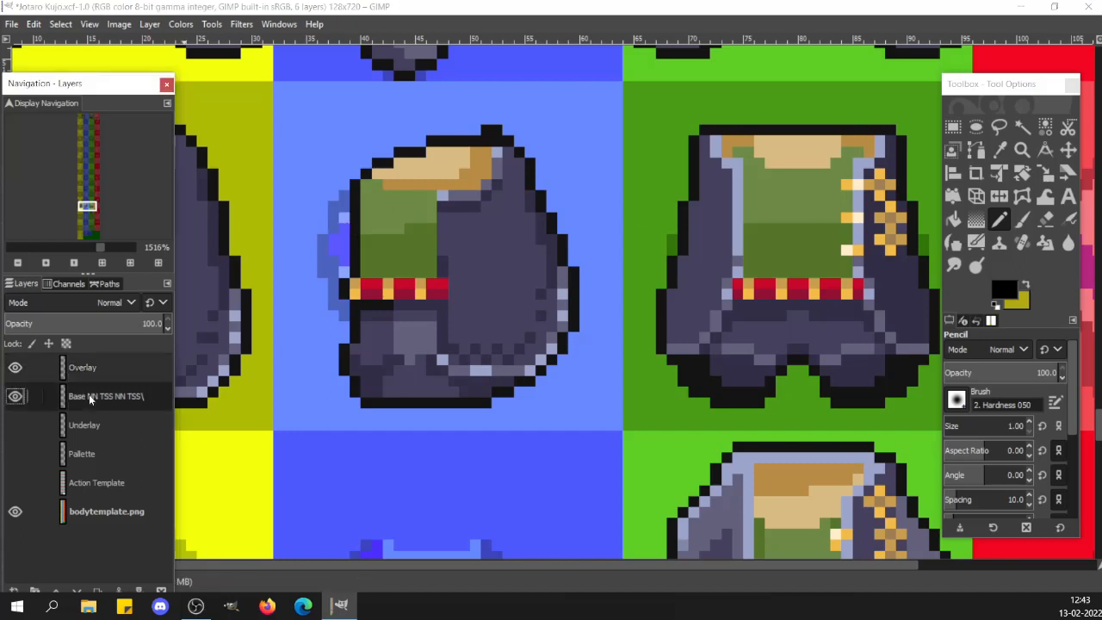
ctrl+click(855, 186)
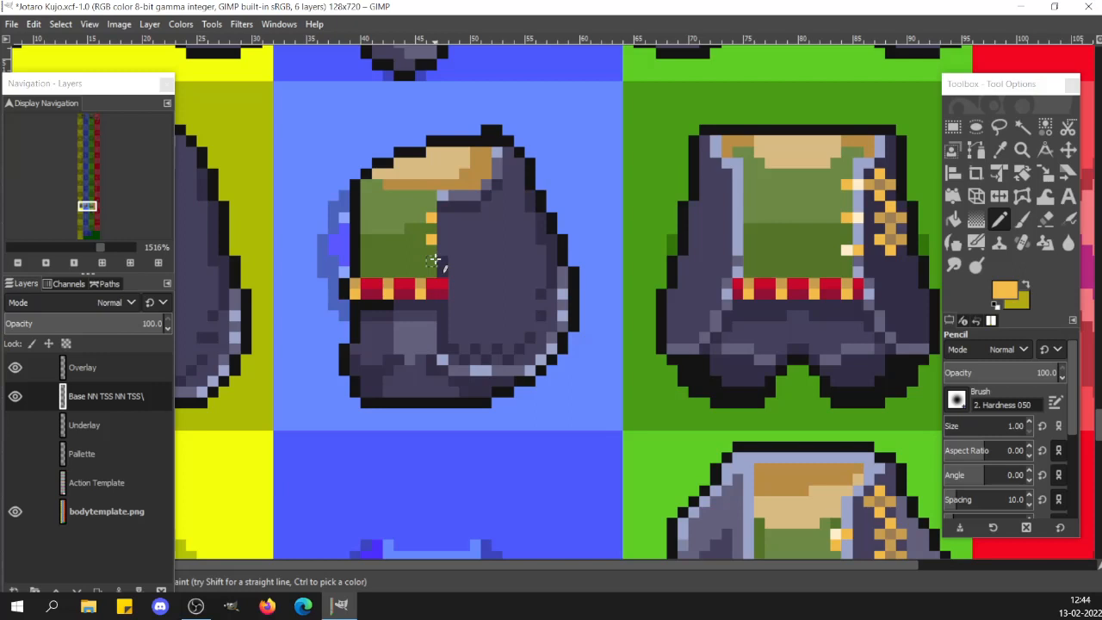
Sample the cream highlight and paint three cream pixels beside the gold ones on the Overlay layer
ctrl+click(868, 183)
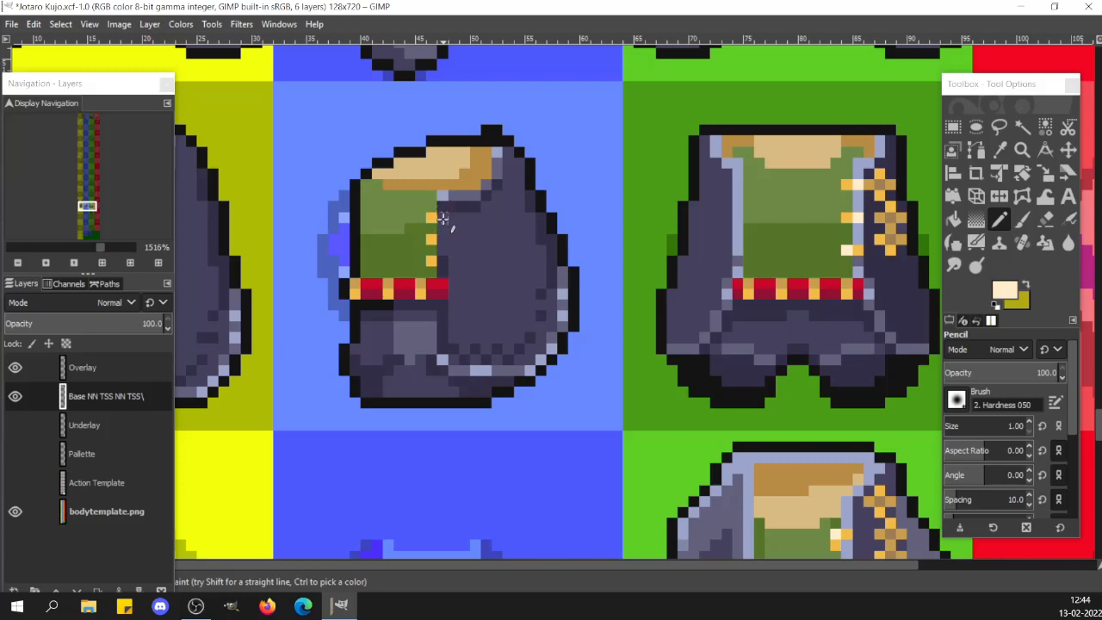
click(76, 366)
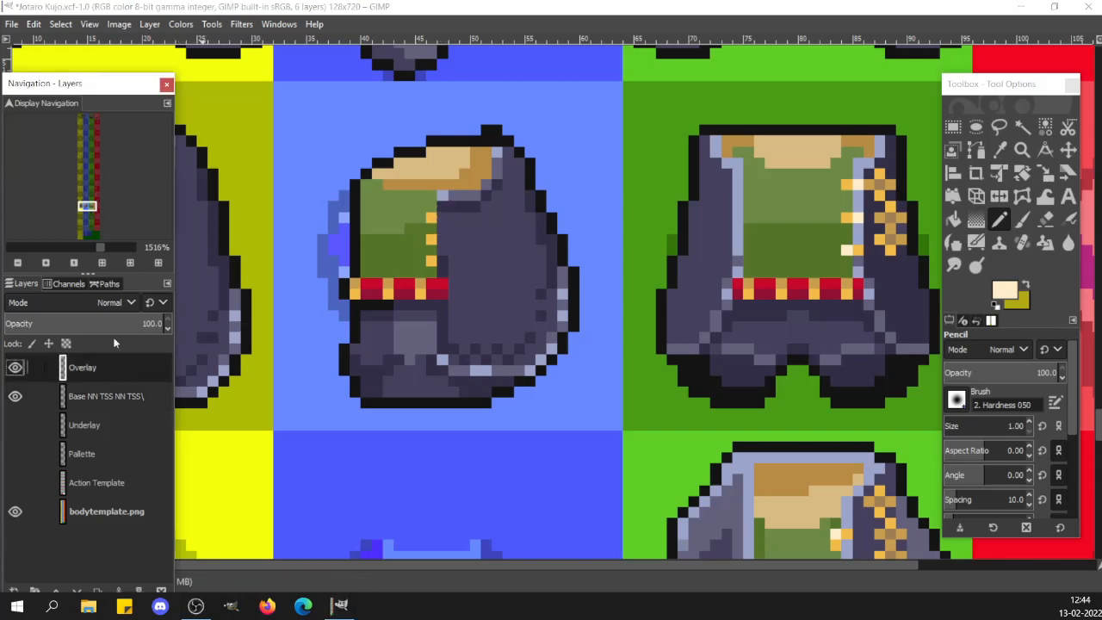
click(441, 218)
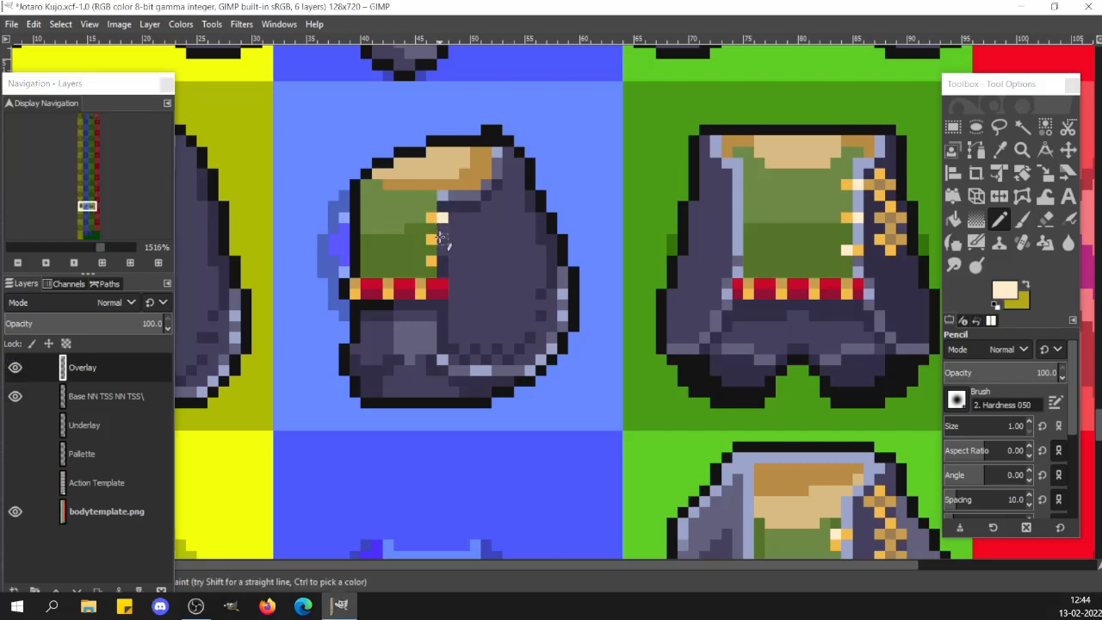
click(441, 239)
key(r)
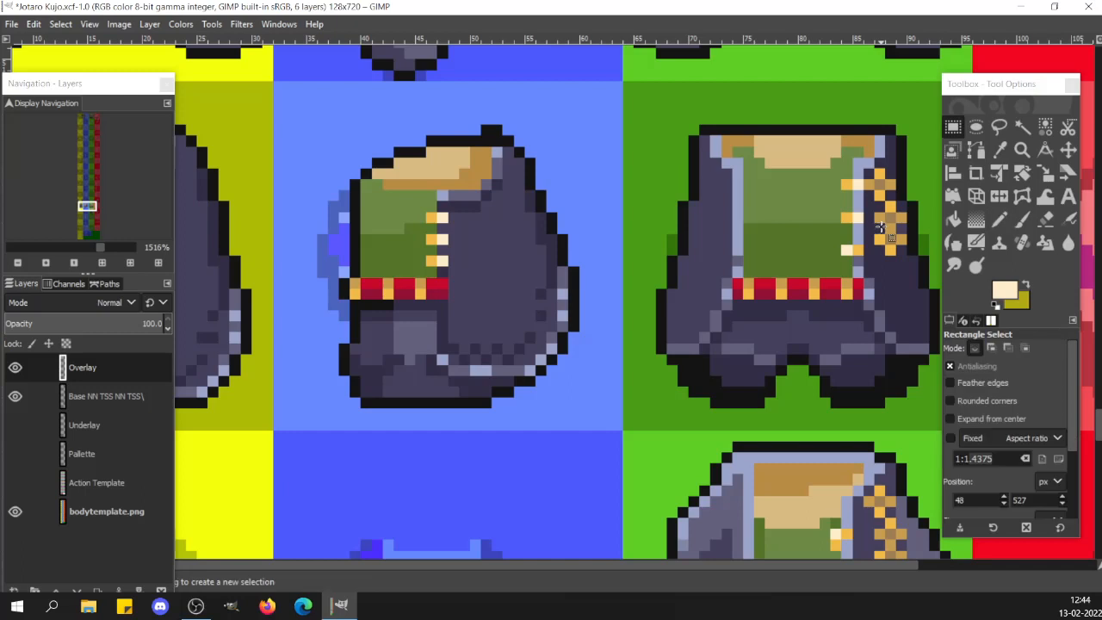
mouse_move(875, 200)
mouse_down()
mouse_move(906, 263)
mouse_move(874, 223)
mouse_up()
key(ctrl+c)
key(ctrl+v)
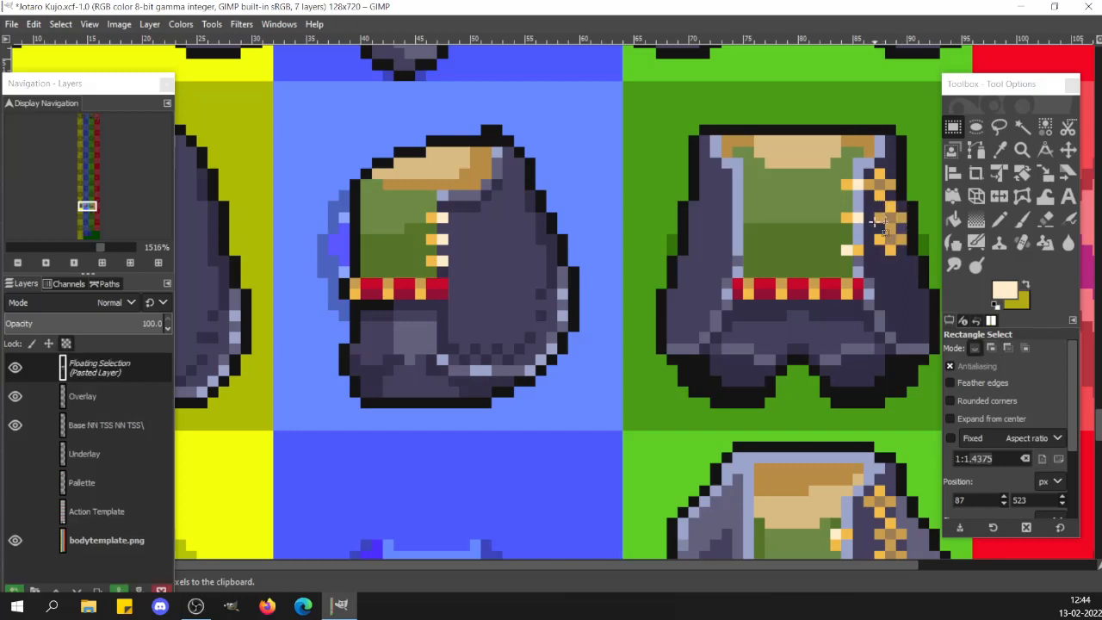
click(891, 216)
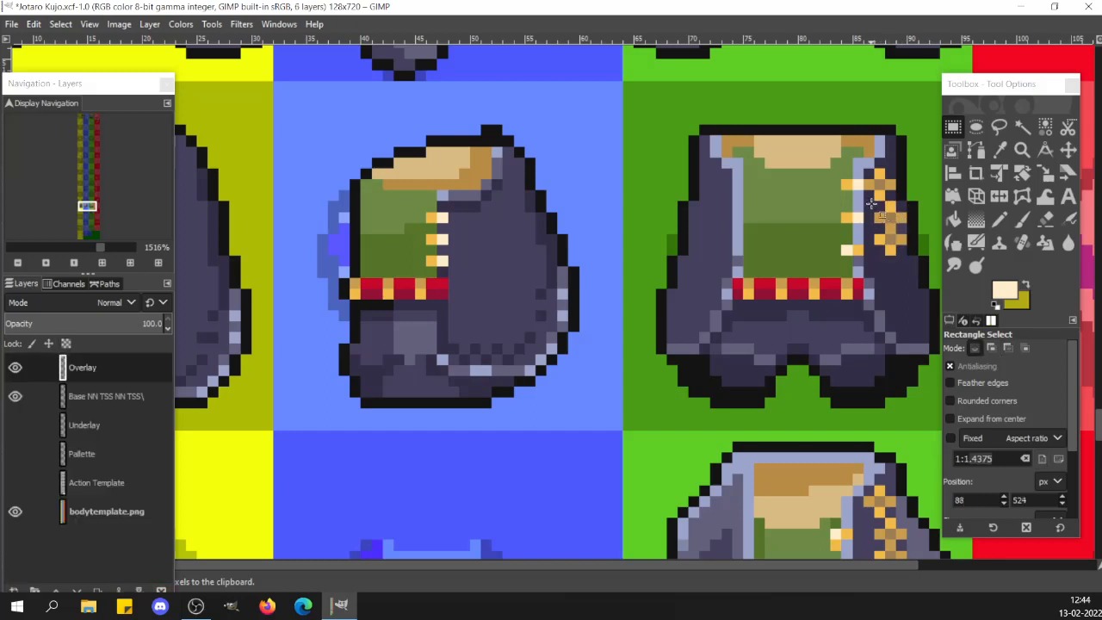
Copy the lower gold chain motif from the green torso's coat and place it on the Overlay layer beside the blue torso's cream pixels
drag(872, 203, 905, 265)
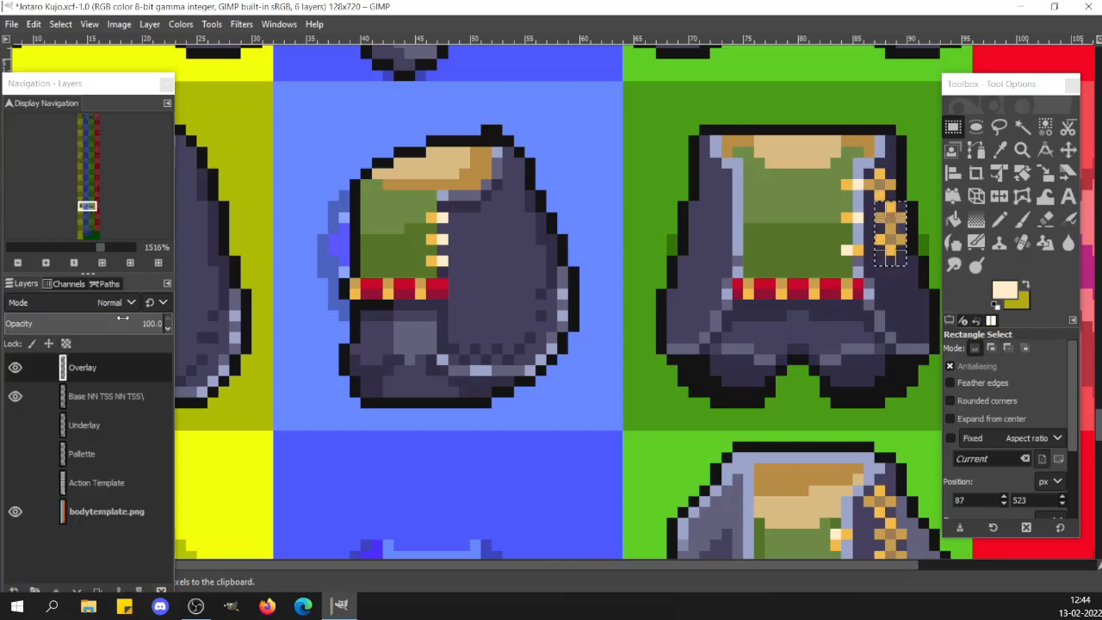
click(103, 399)
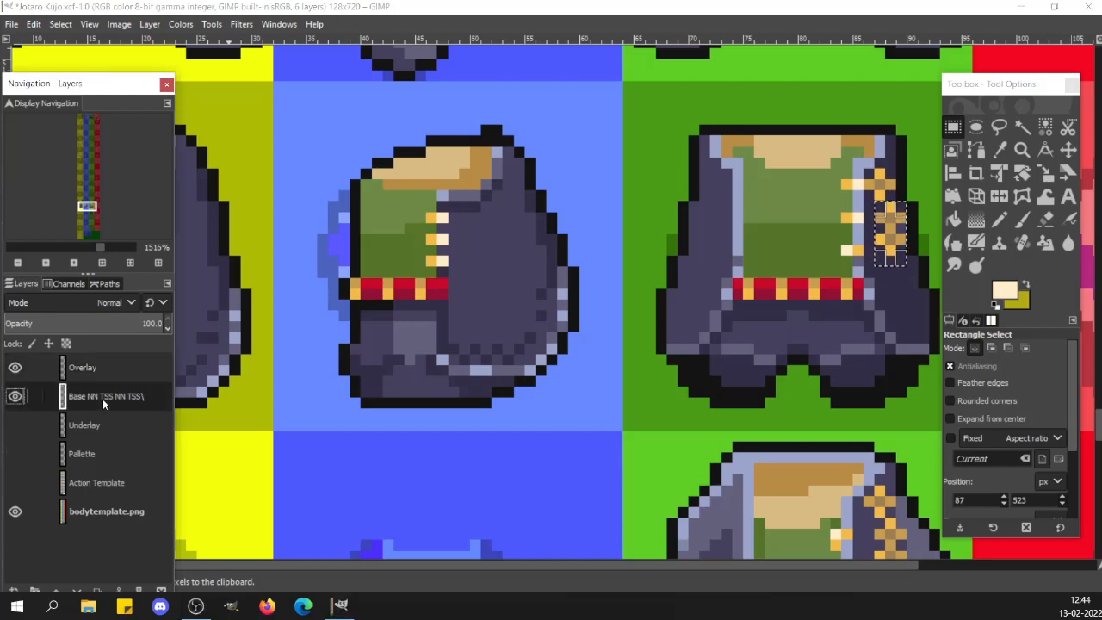
key(ctrl+v)
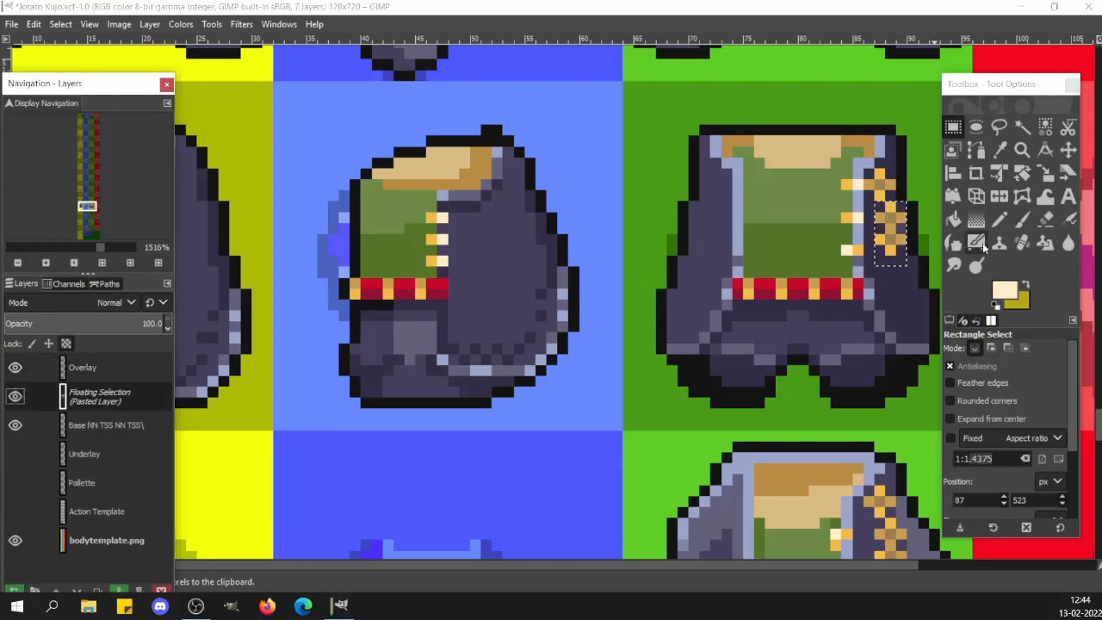
drag(890, 241, 601, 277)
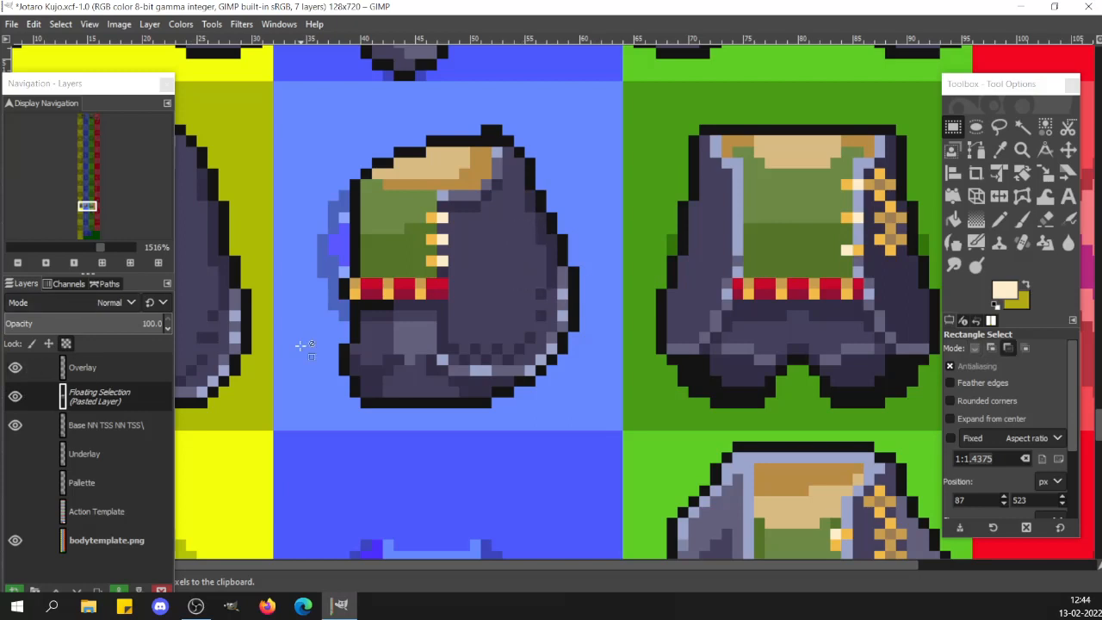
key(ctrl+z)
key(ctrl+c)
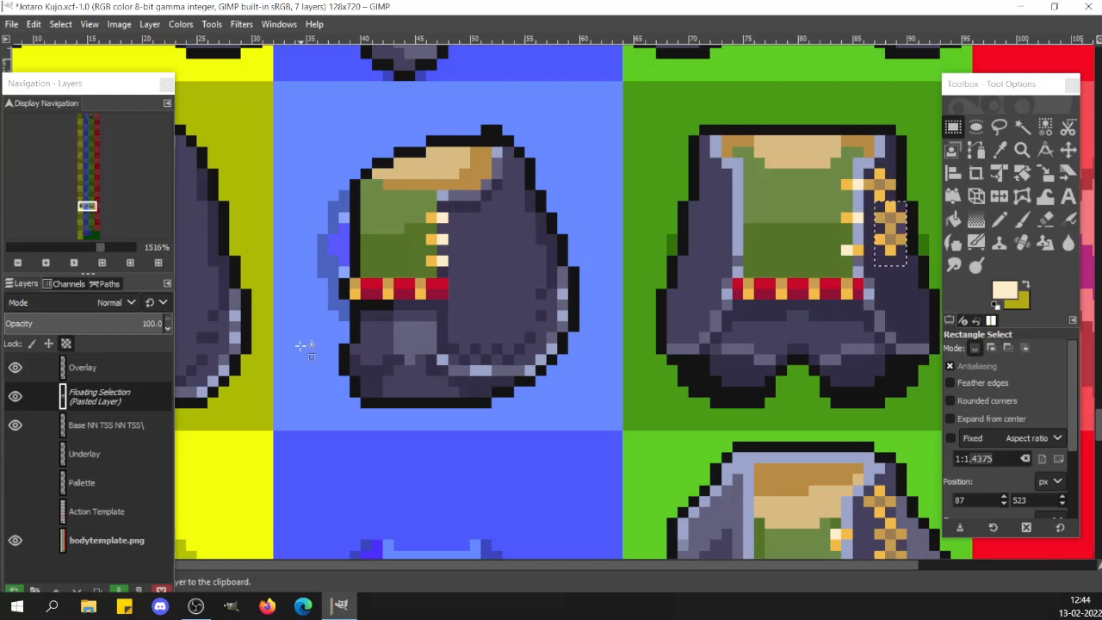
click(455, 353)
click(114, 373)
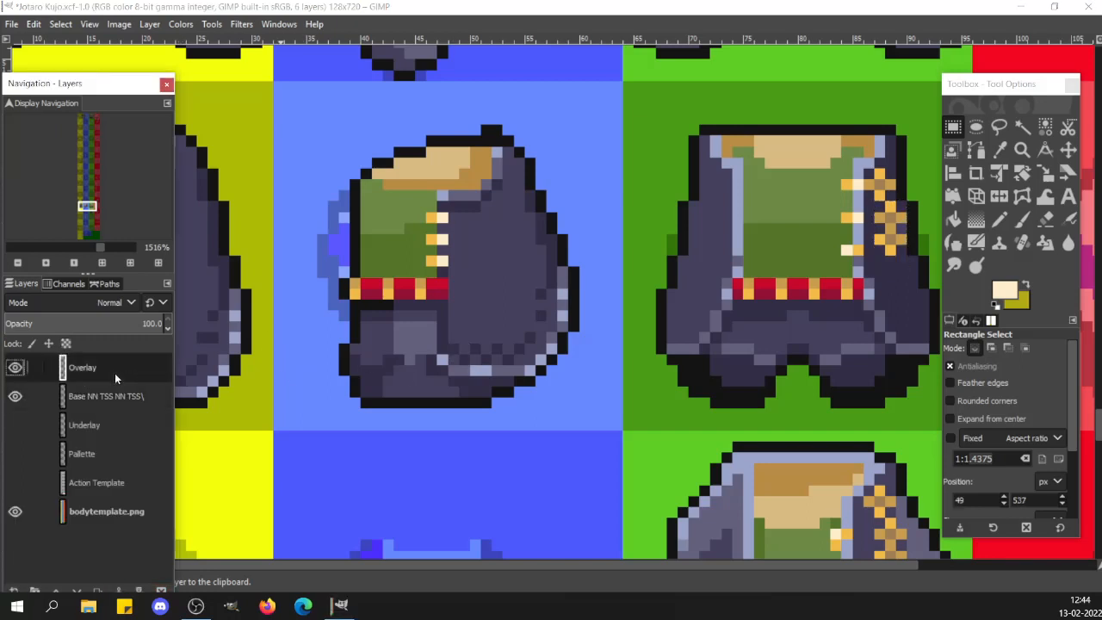
key(ctrl+v)
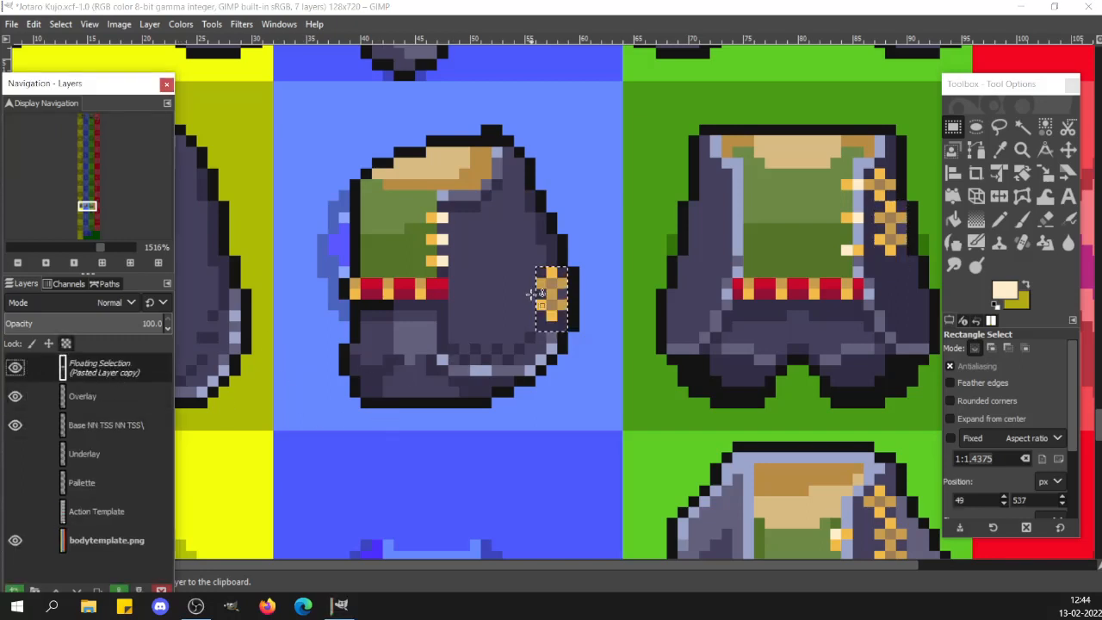
drag(570, 298, 492, 246)
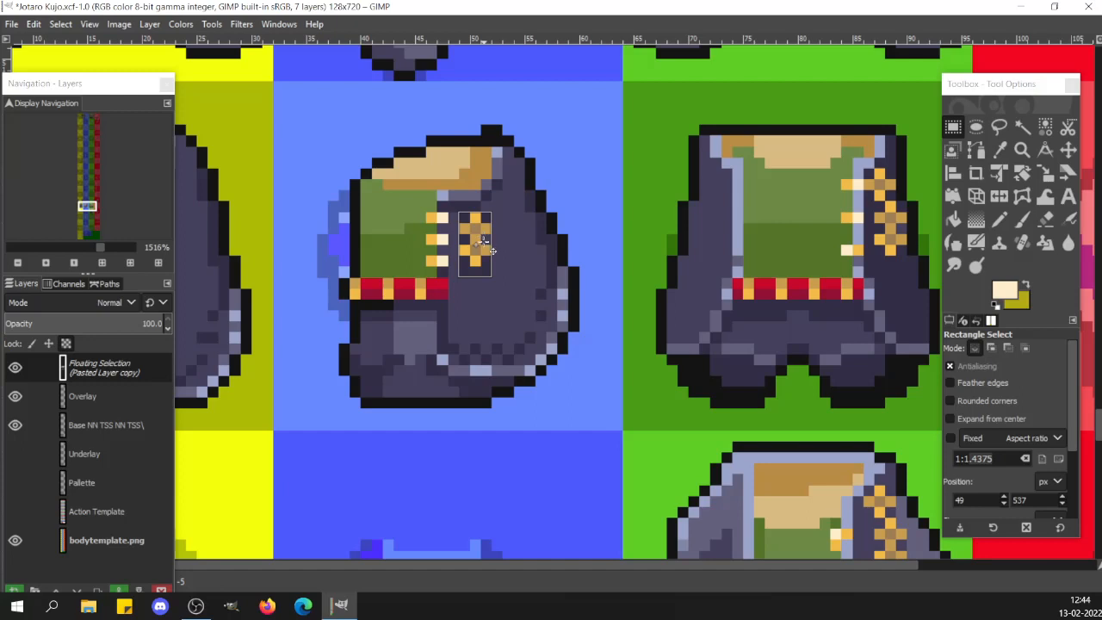
drag(484, 242, 484, 242)
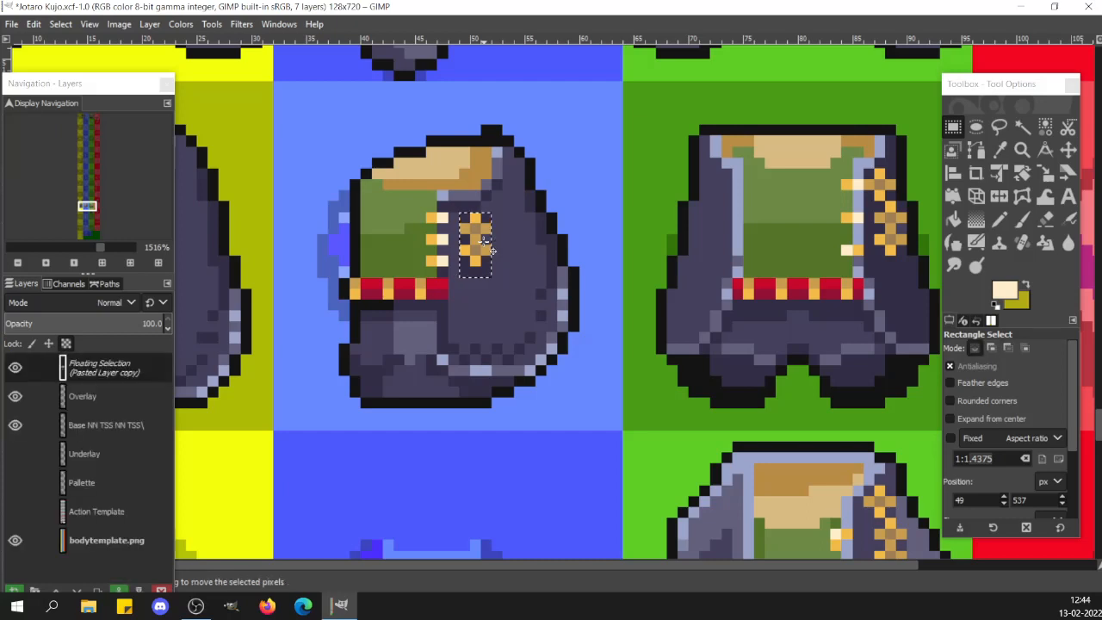
Duplicate the pasted gold motif, flip the copy vertically and place it in the empty area below the blue torso
drag(490, 249, 528, 275)
key(shift+f)
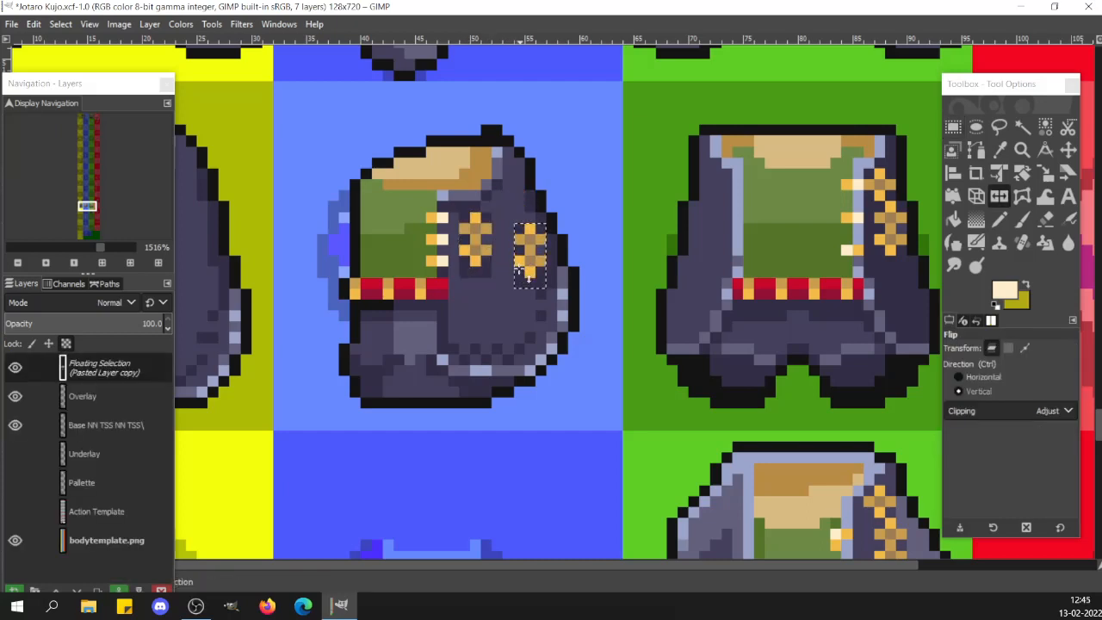
click(529, 239)
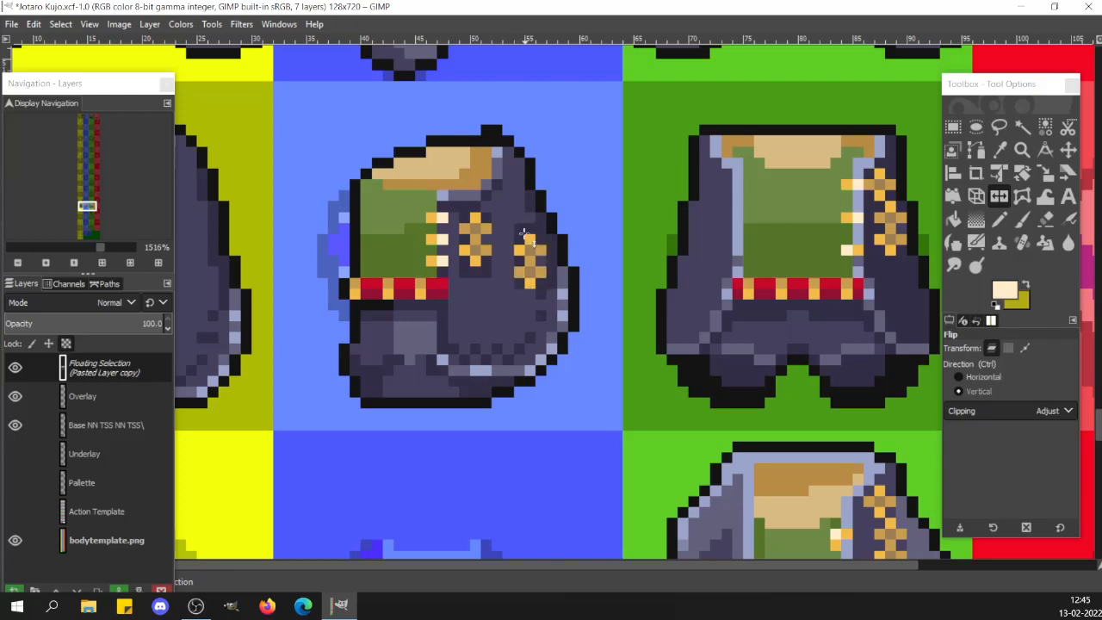
key(m)
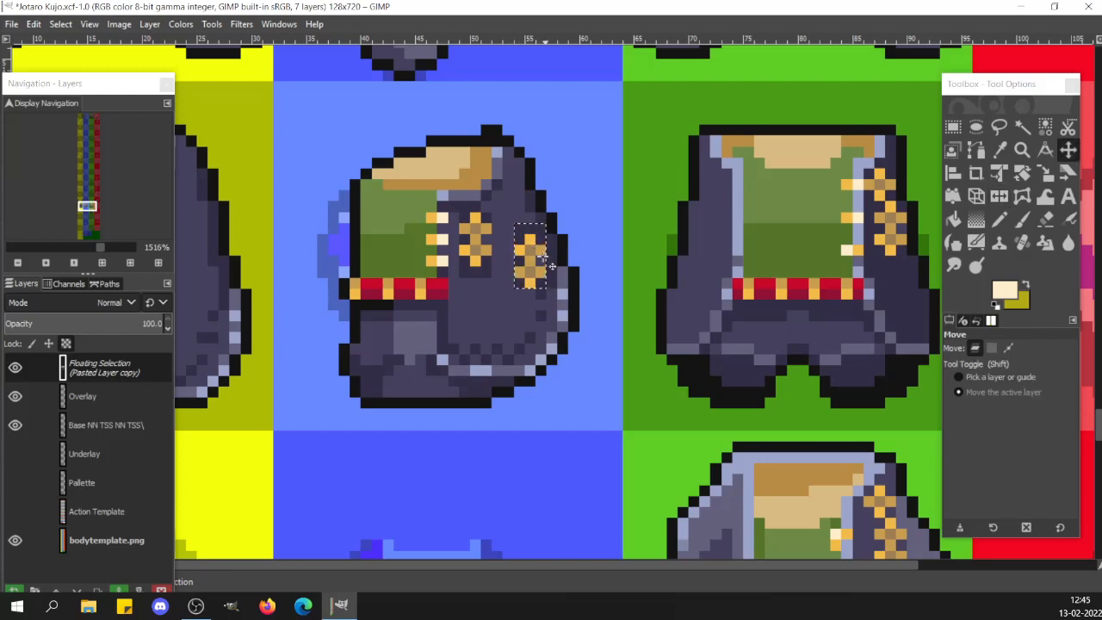
drag(536, 292, 580, 490)
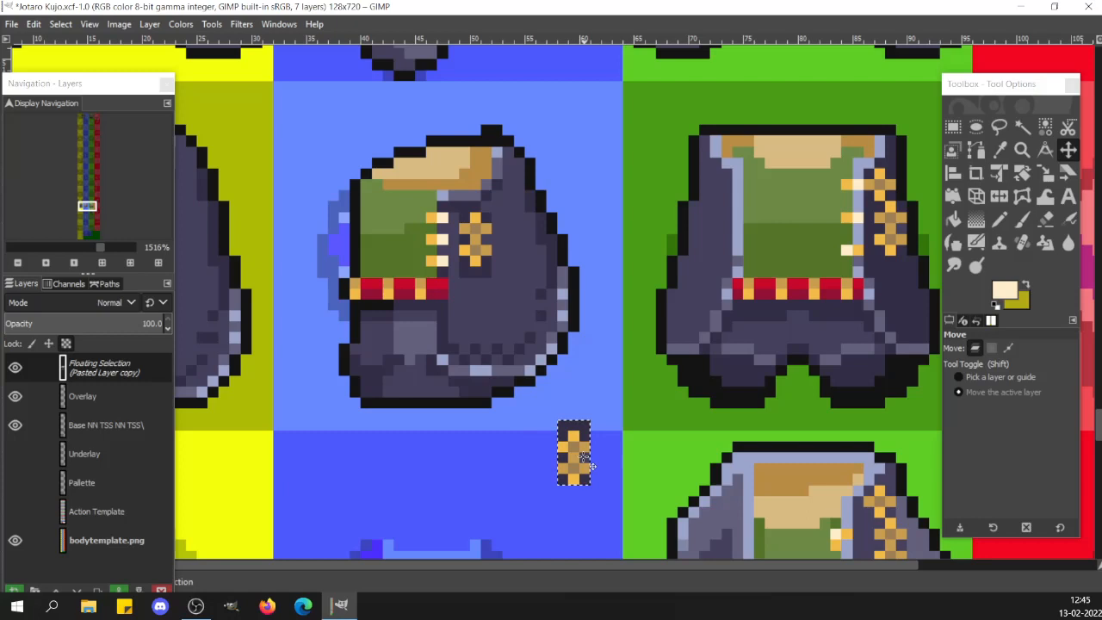
key(r)
click(625, 349)
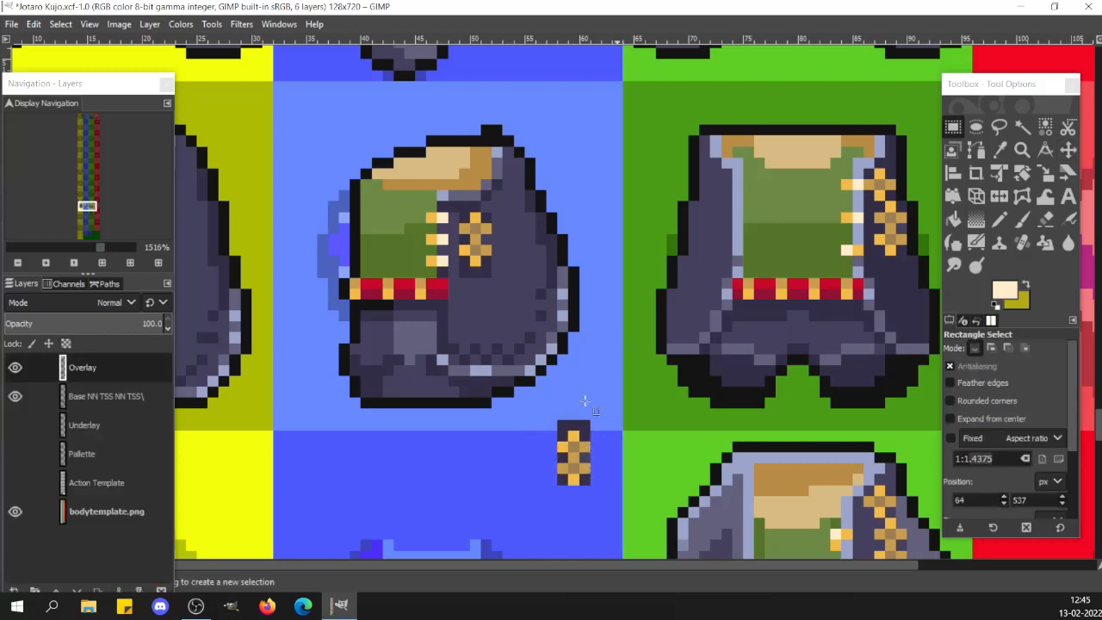
Select and delete the surplus dark row above the flipped gold motif
drag(556, 408, 613, 437)
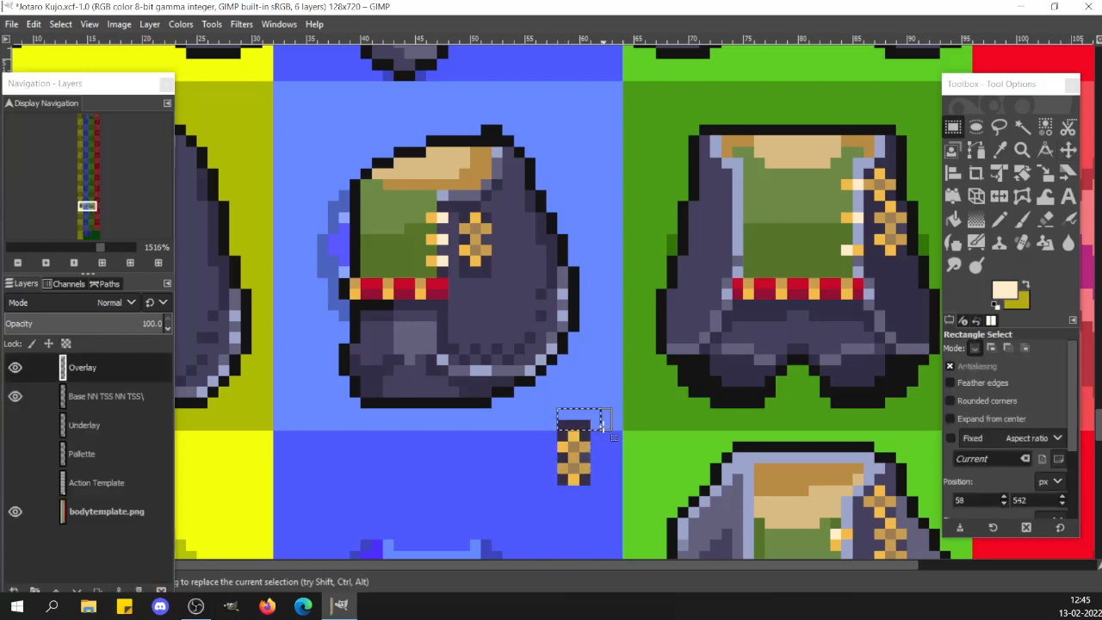
key(Delete)
click(568, 436)
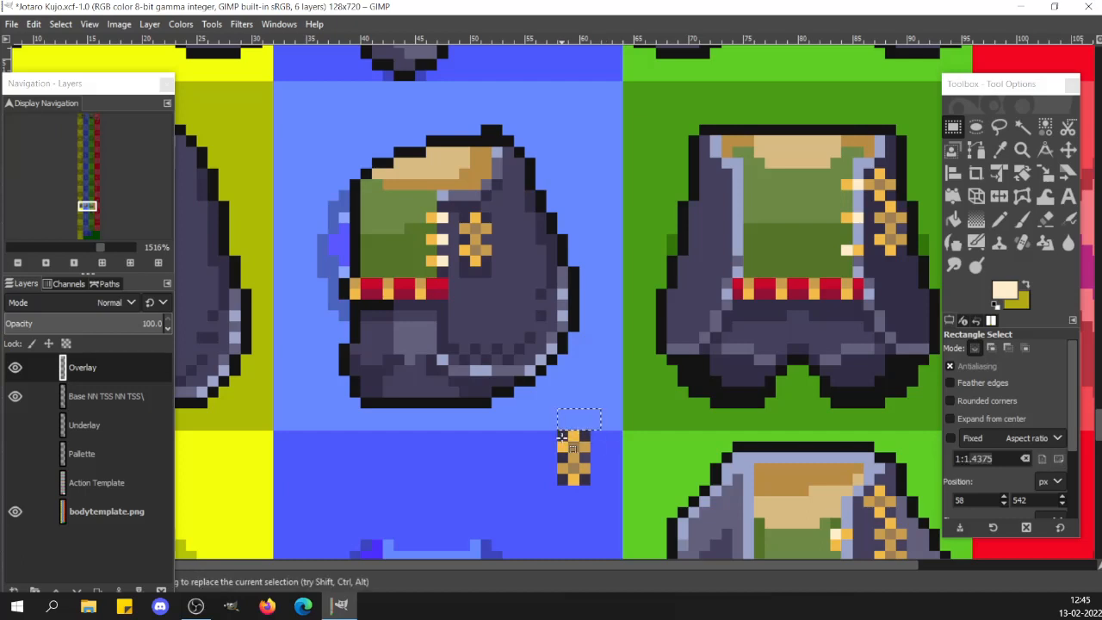
Erase the dark corner and side pixels around the flipped gold motif below the blue torso
drag(538, 441, 540, 441)
key(shift+e)
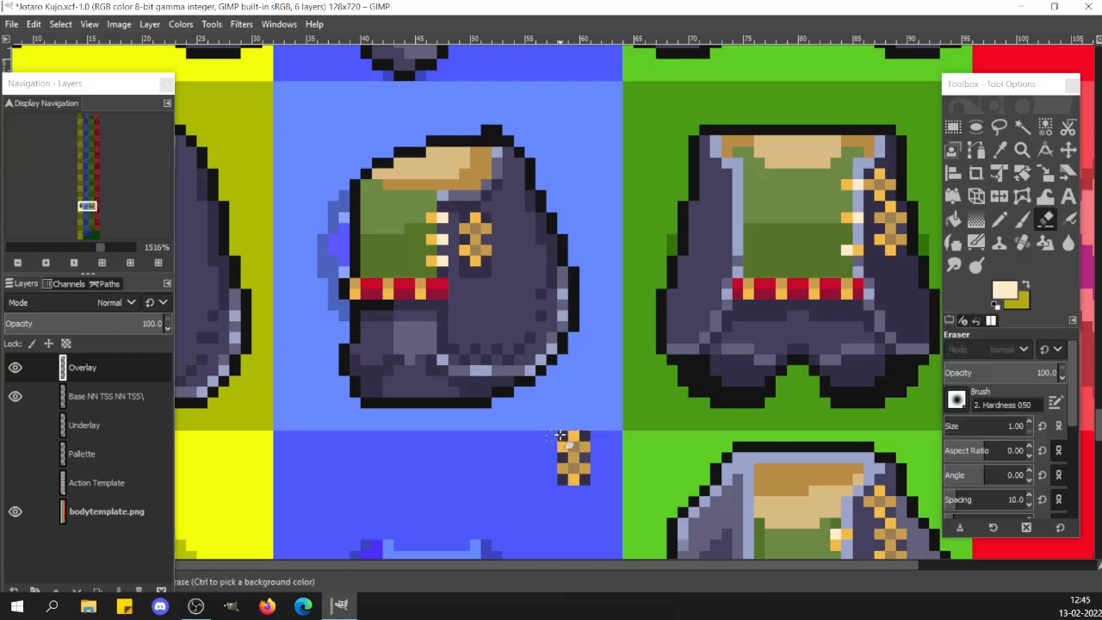
click(585, 436)
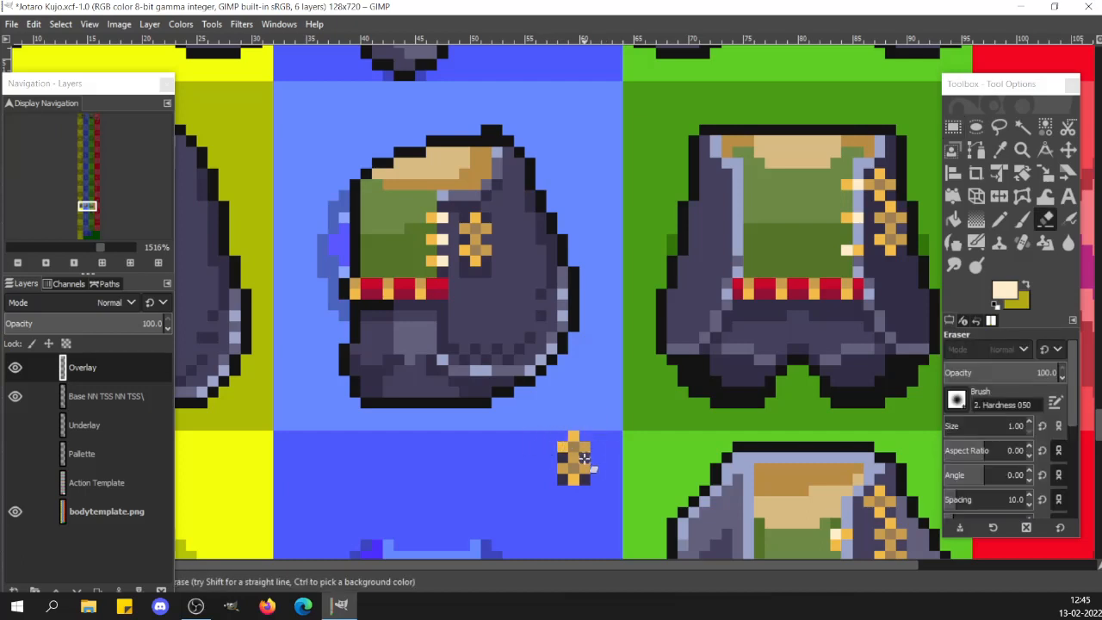
click(583, 458)
click(563, 458)
click(564, 479)
click(585, 480)
Cut the cleaned gold motif and place it on the blue torso's coat, joined to the top of the existing motif
key(r)
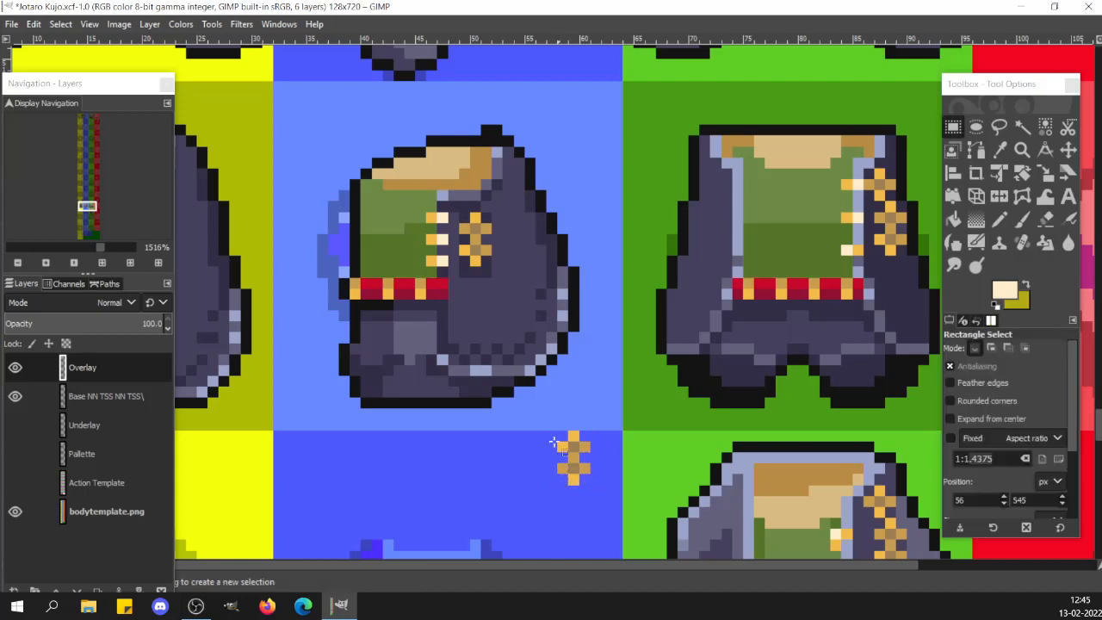
drag(546, 431, 613, 495)
key(ctrl+x)
key(ctrl+v)
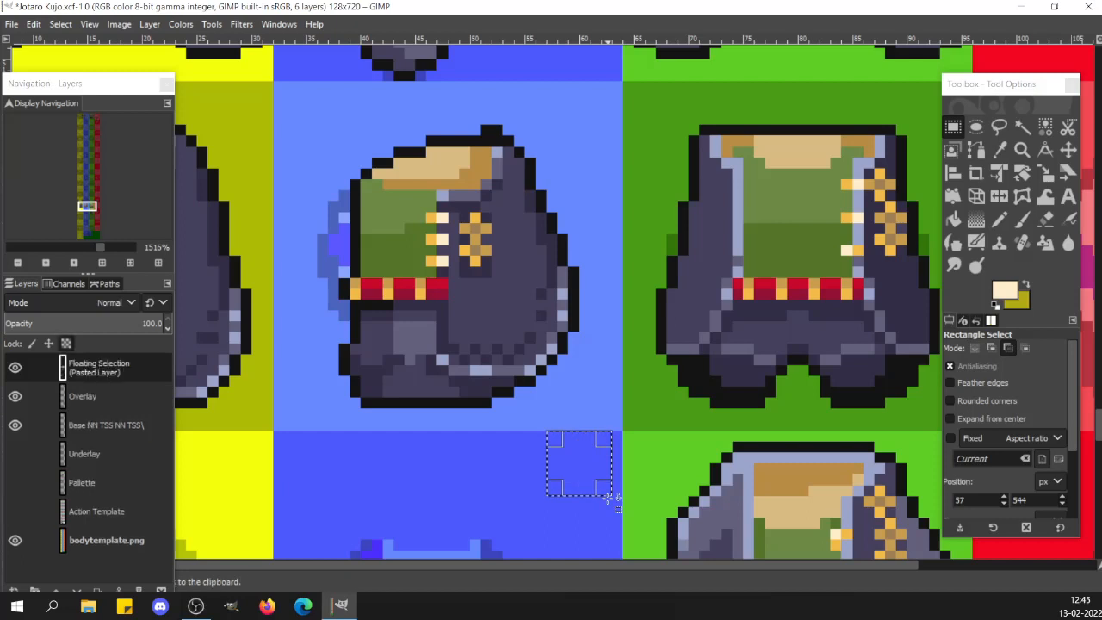
drag(584, 481, 485, 230)
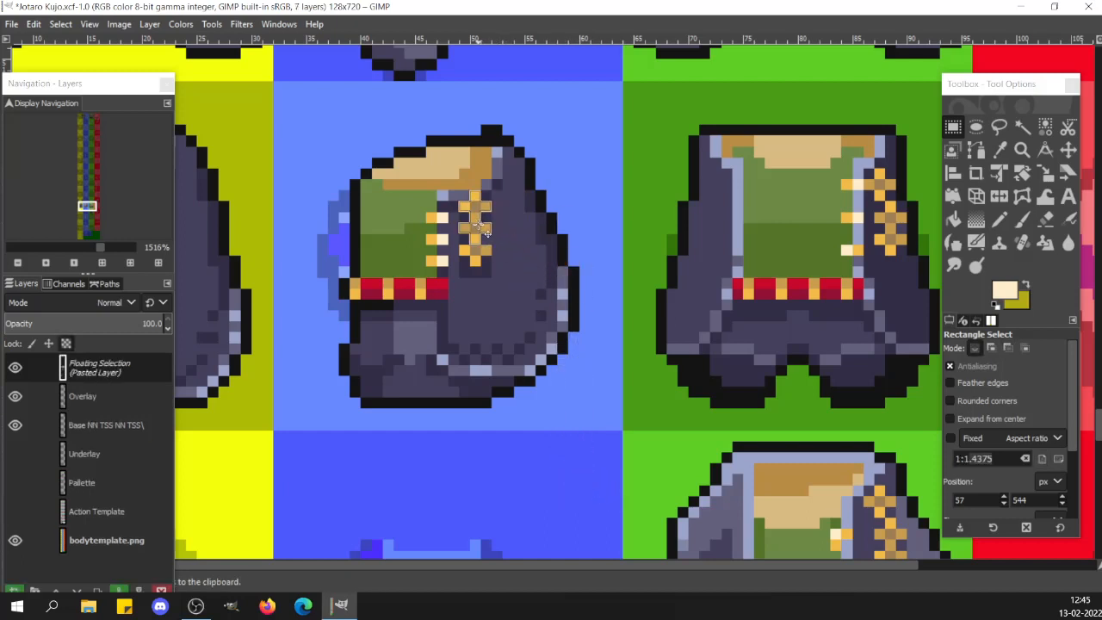
click(579, 263)
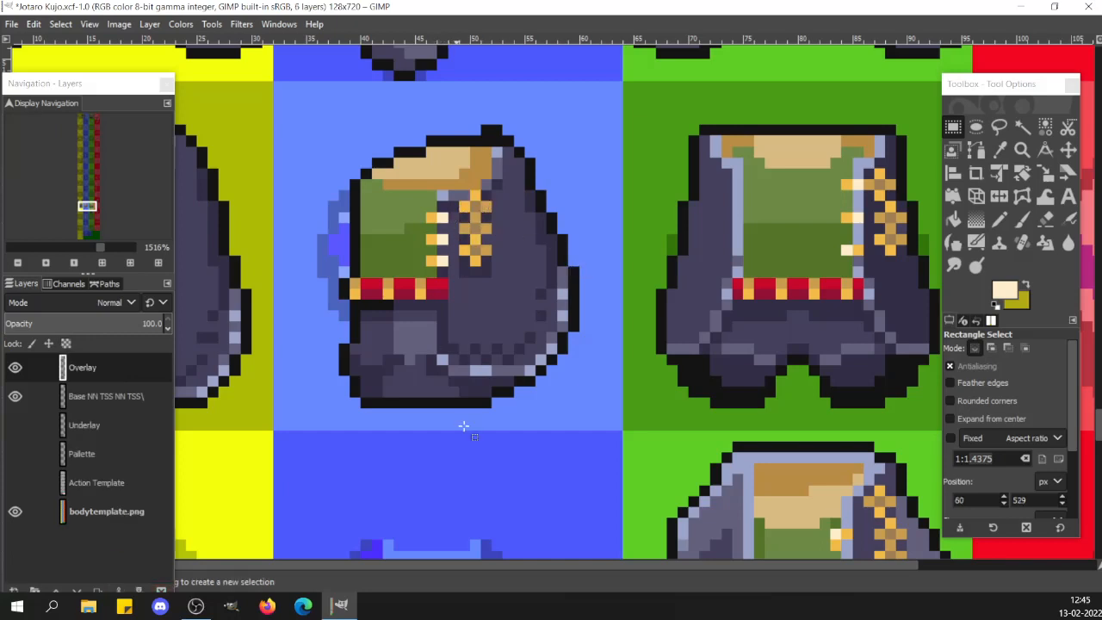
Toggle the Overlay layer's visibility repeatedly to compare the blue torso with and without the overlay
click(16, 368)
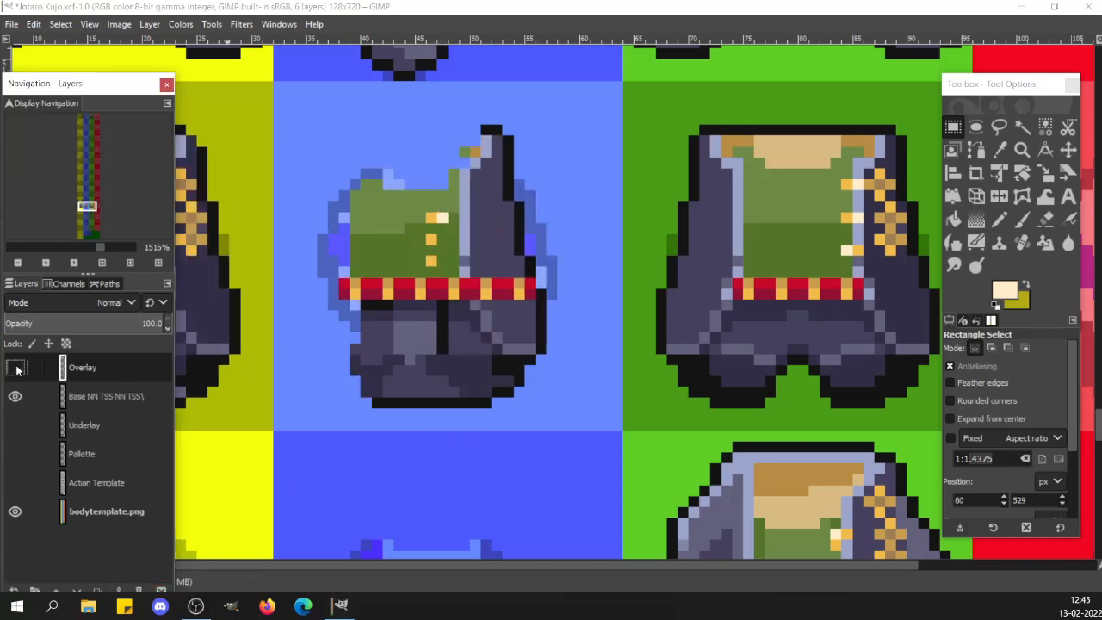
click(16, 368)
click(15, 368)
click(16, 367)
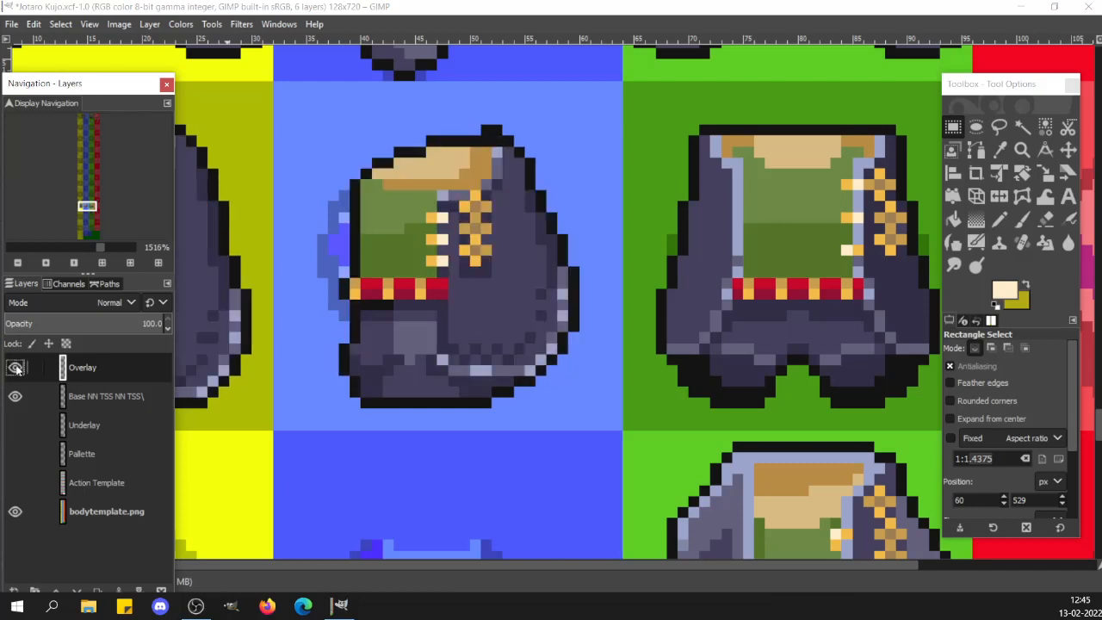
click(16, 367)
click(15, 367)
click(414, 407)
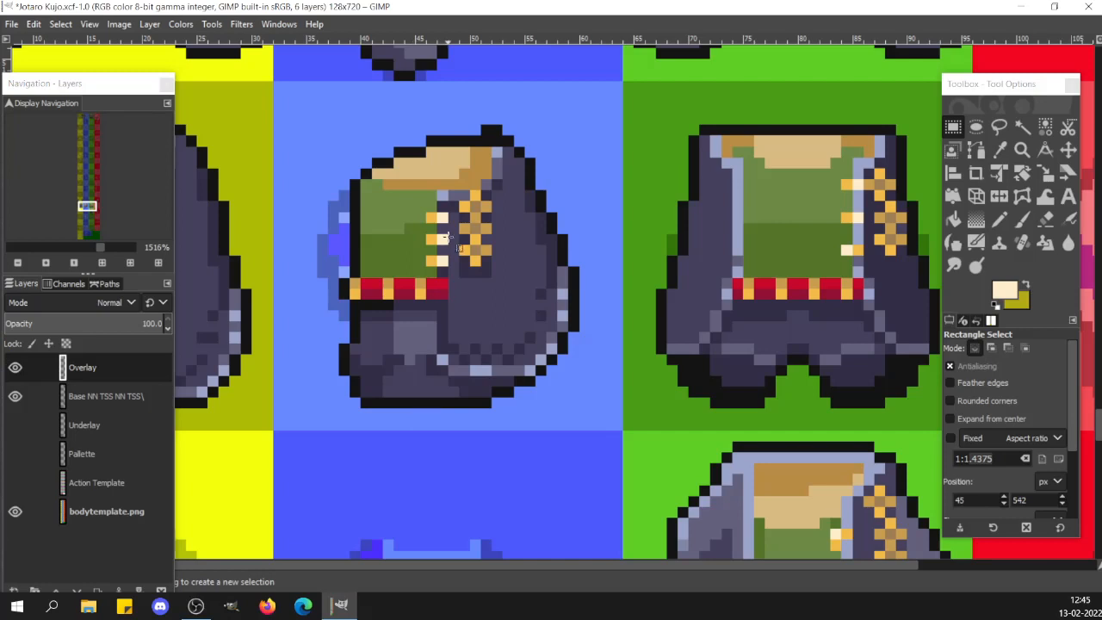
Sample the coat's lighter grey-purple and paint the vertical front edge between the cream pixels and down past the belt on the Overlay layer
key(n)
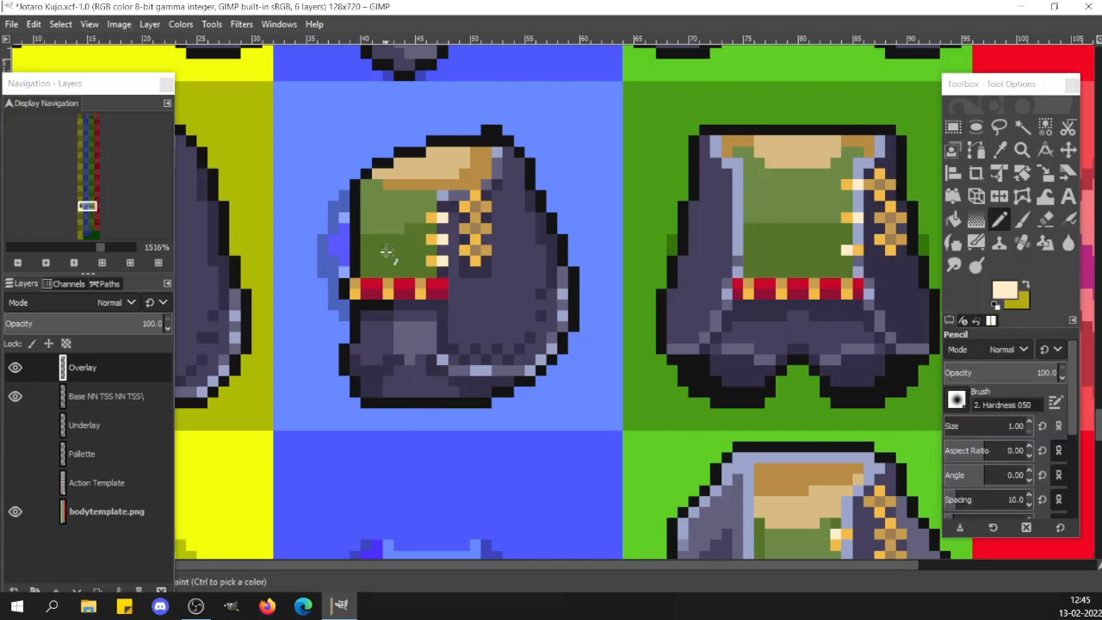
ctrl+click(443, 195)
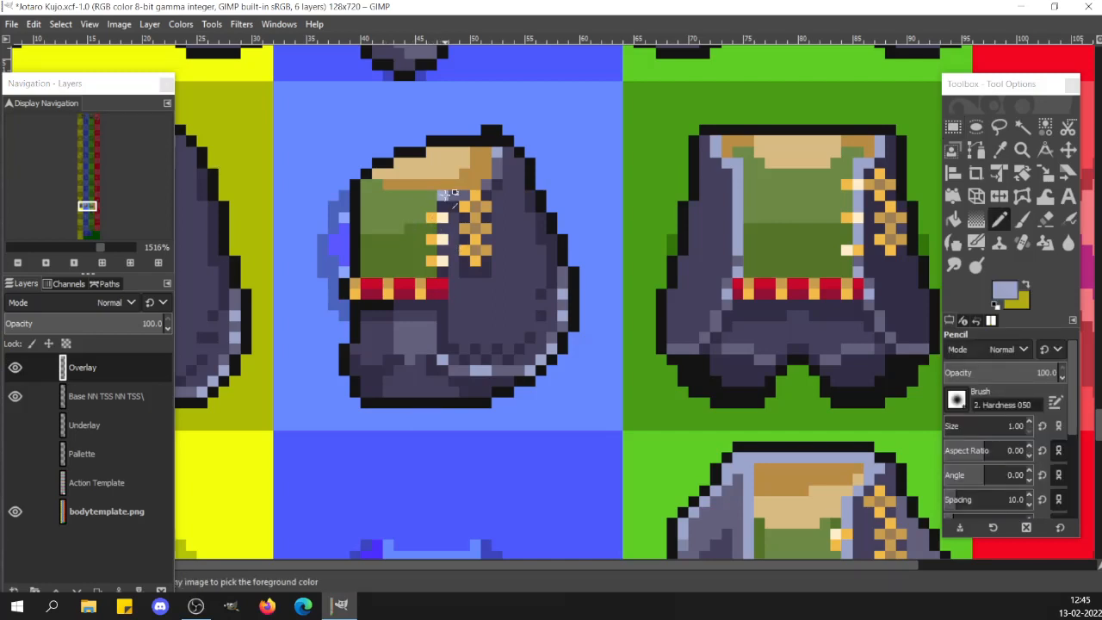
ctrl+click(443, 207)
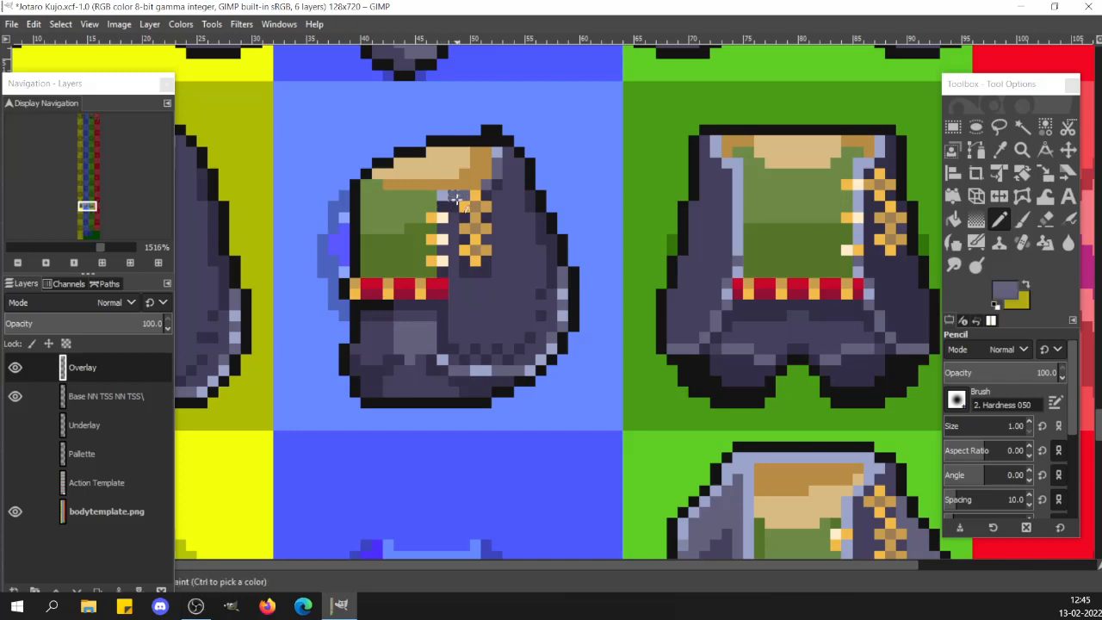
click(442, 229)
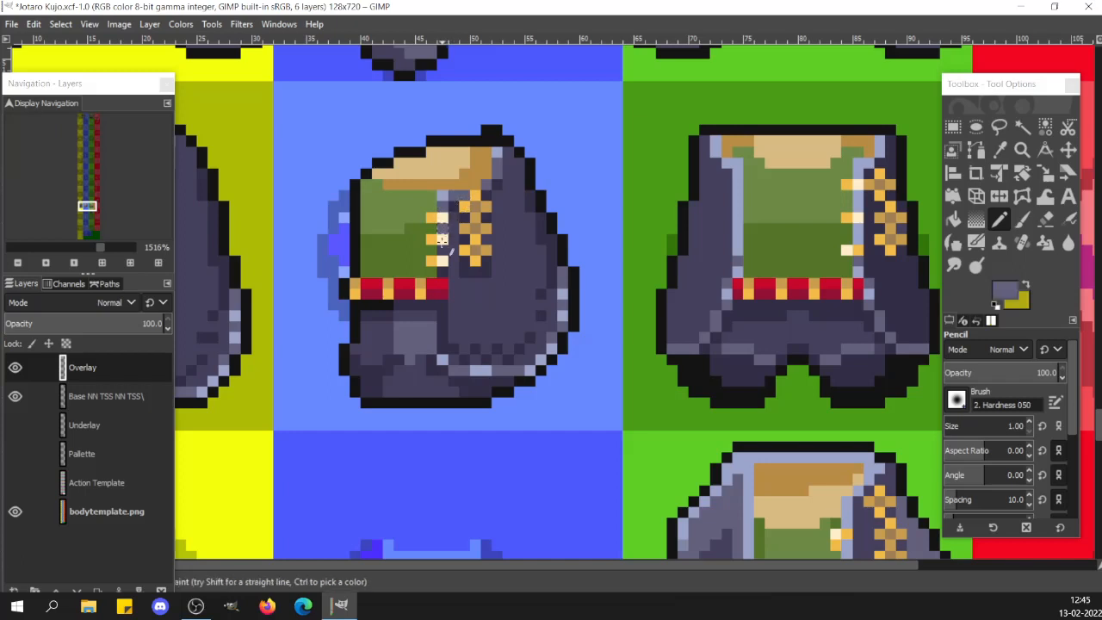
click(443, 250)
shift+click(443, 304)
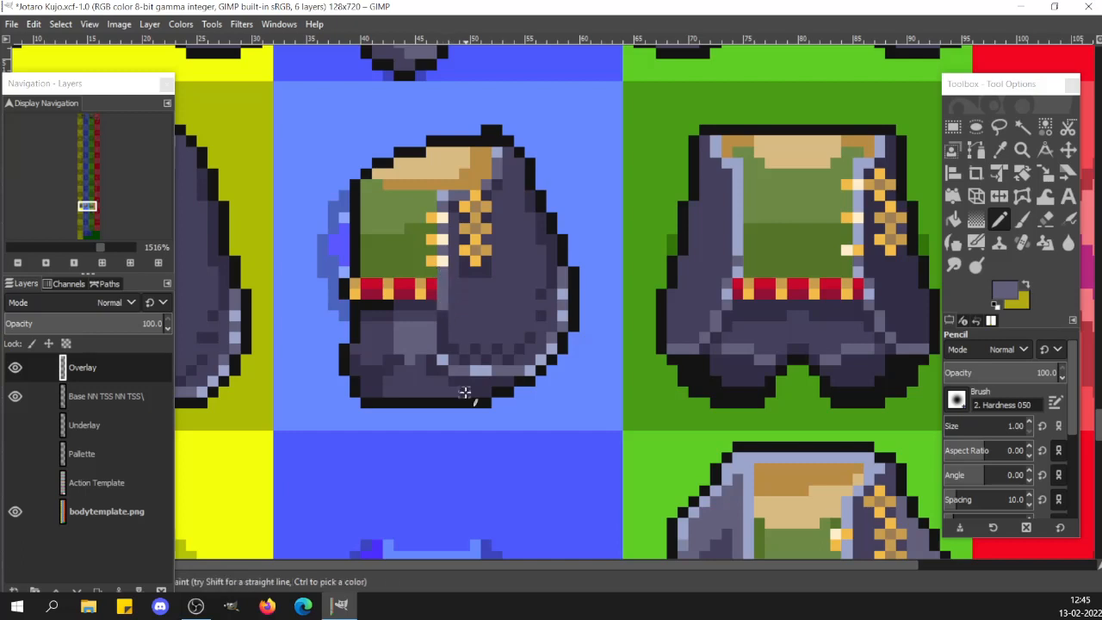
click(443, 323)
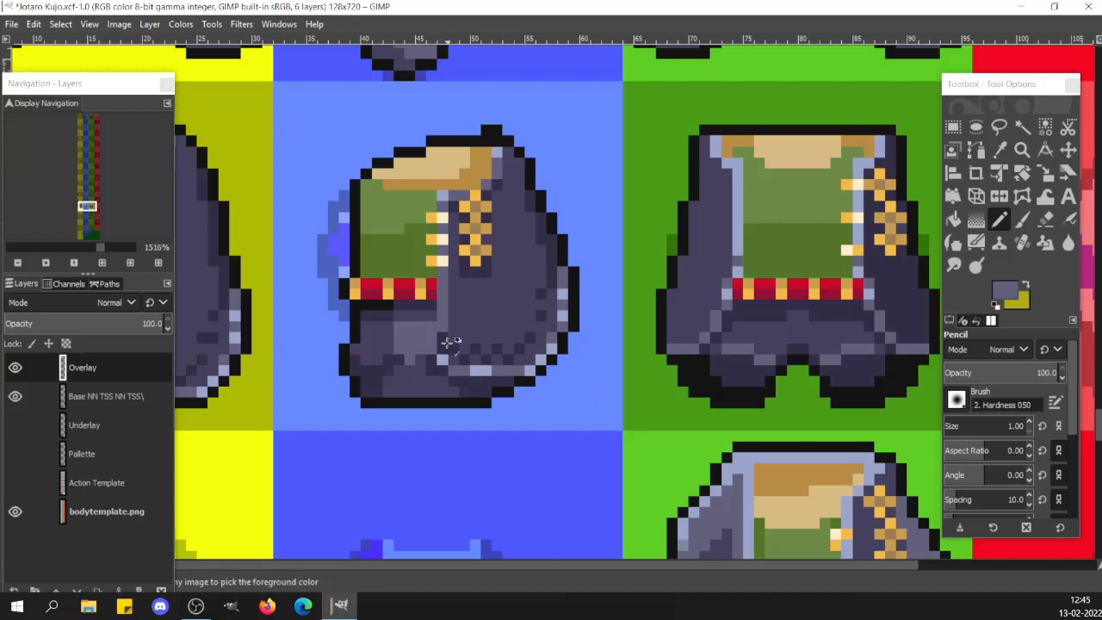
Sample the dark purple shade and paint over the lower part of the coat's front edge, from the hem up past the belt
ctrl+click(442, 344)
click(443, 335)
click(443, 319)
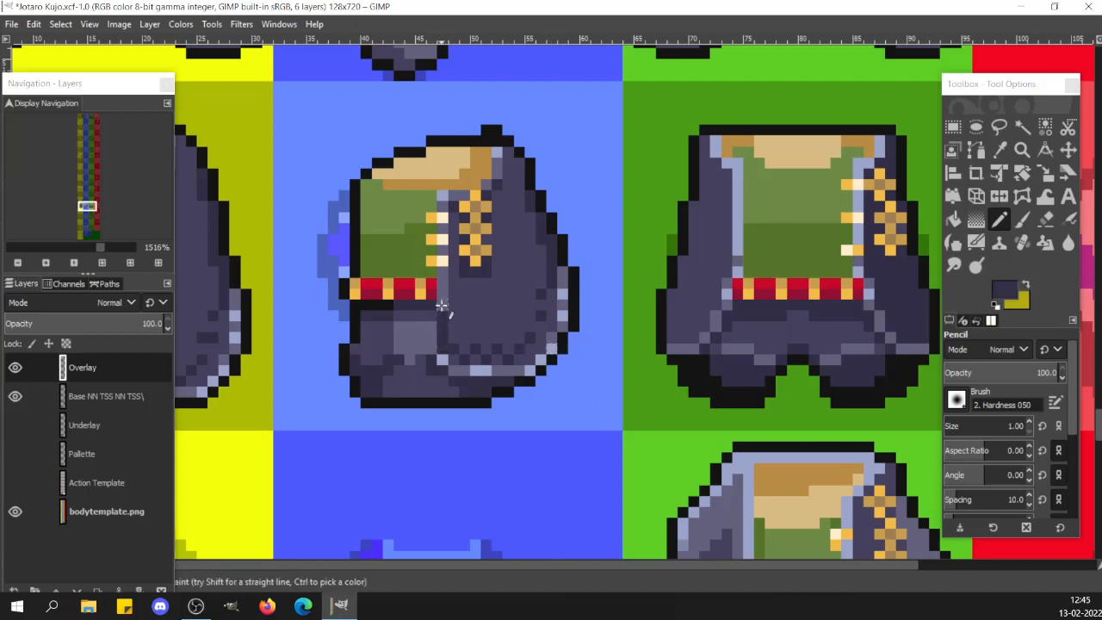
drag(443, 305, 445, 275)
key(r)
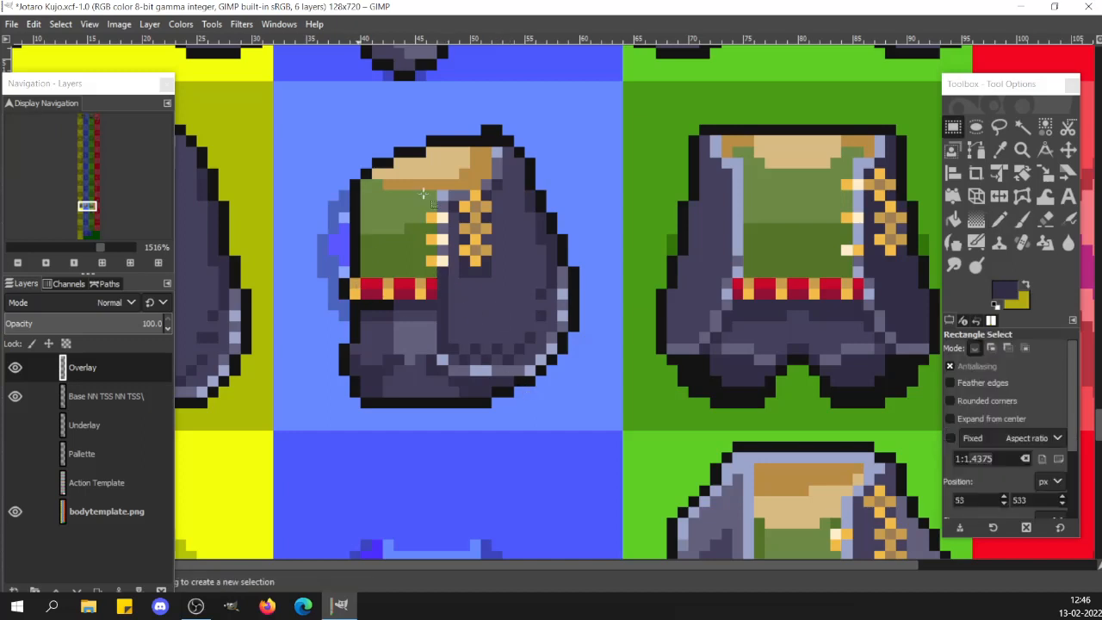
Erase the black outline pixels protruding above the blue torso's collar on the Base layer
click(52, 249)
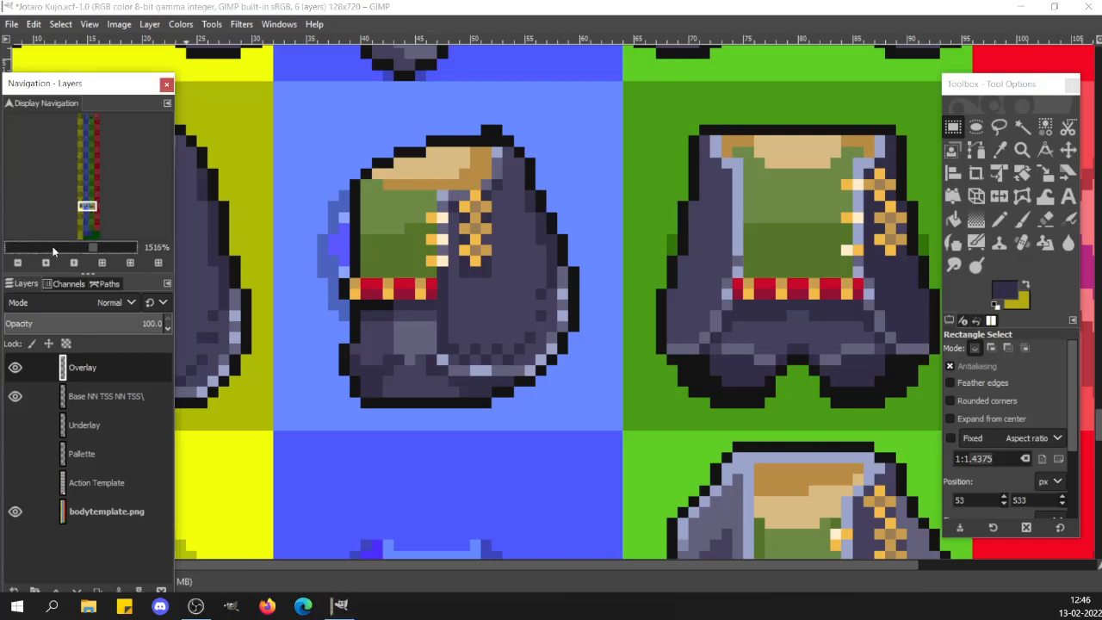
click(52, 250)
click(53, 250)
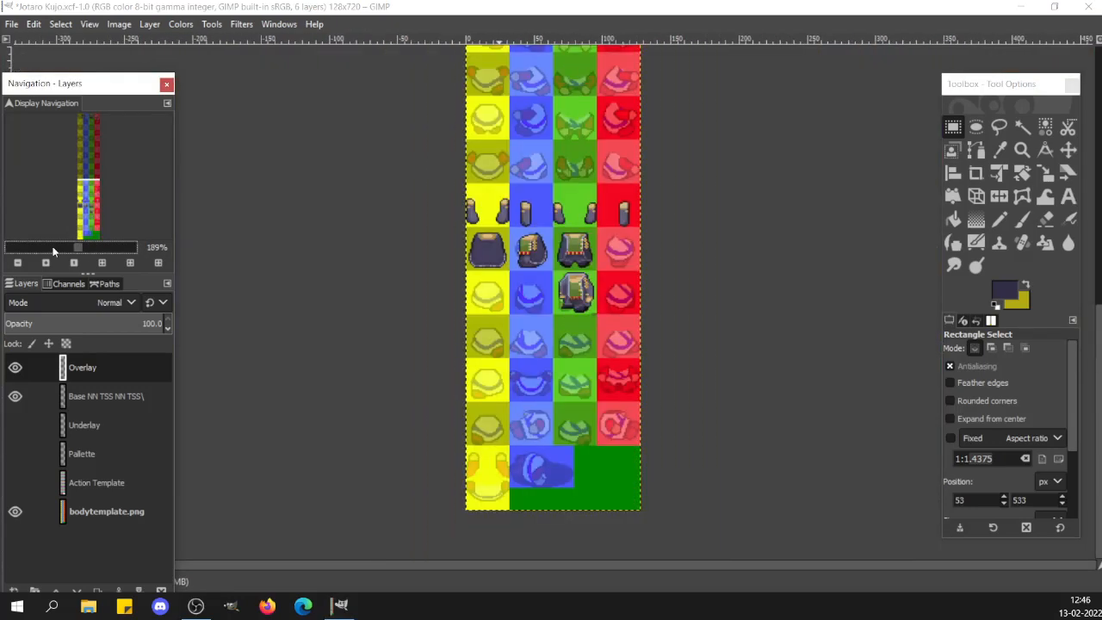
click(131, 251)
click(131, 252)
click(131, 252)
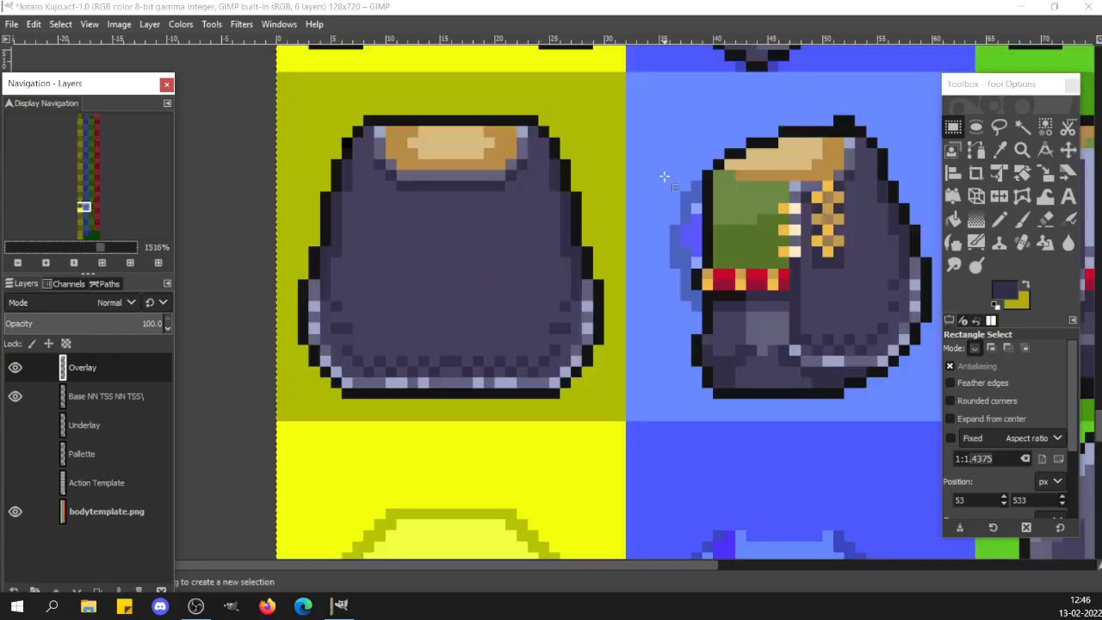
key(shift+e)
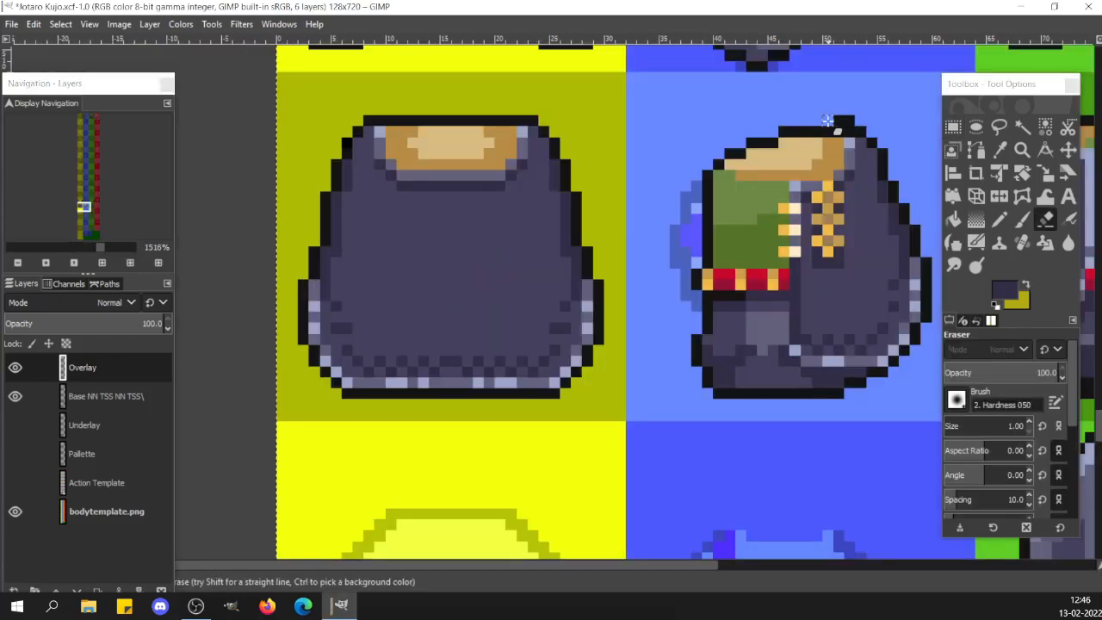
click(74, 396)
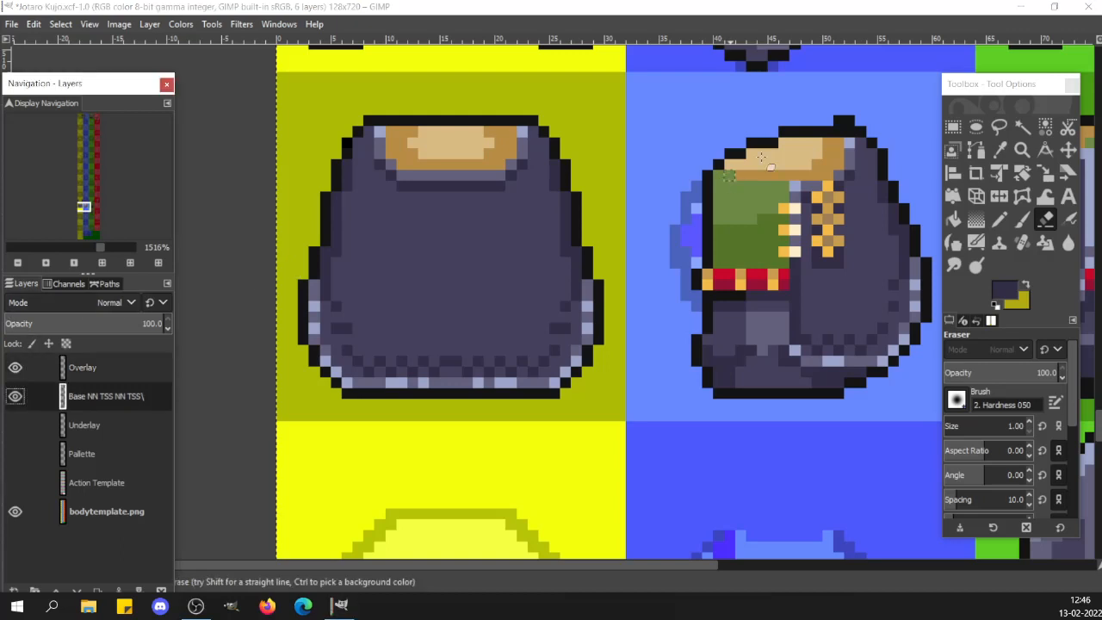
drag(846, 121, 831, 121)
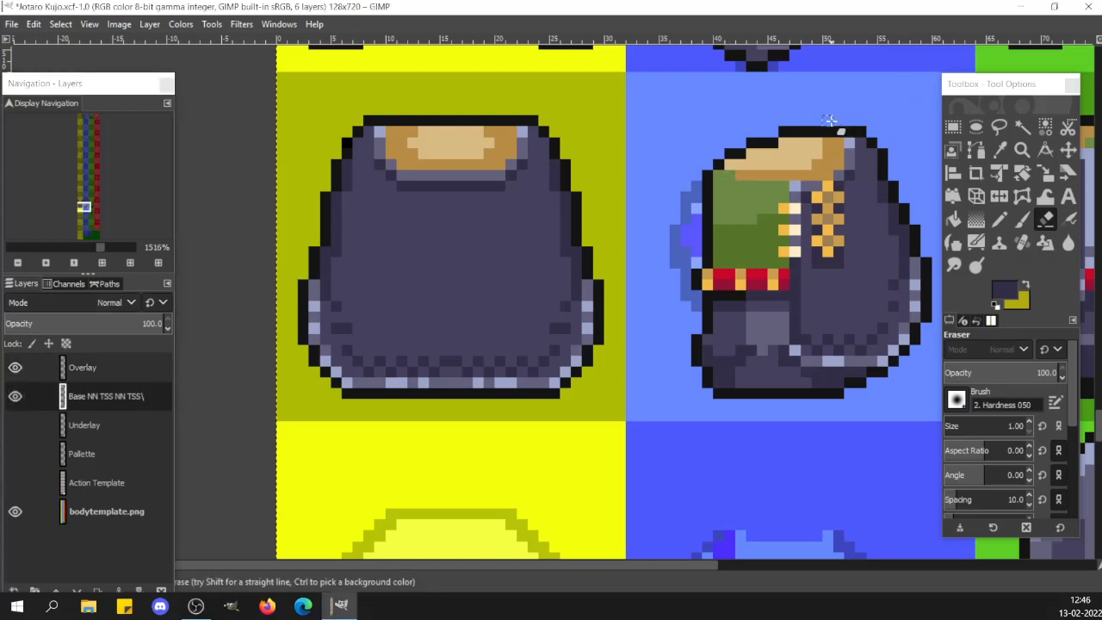
key(r)
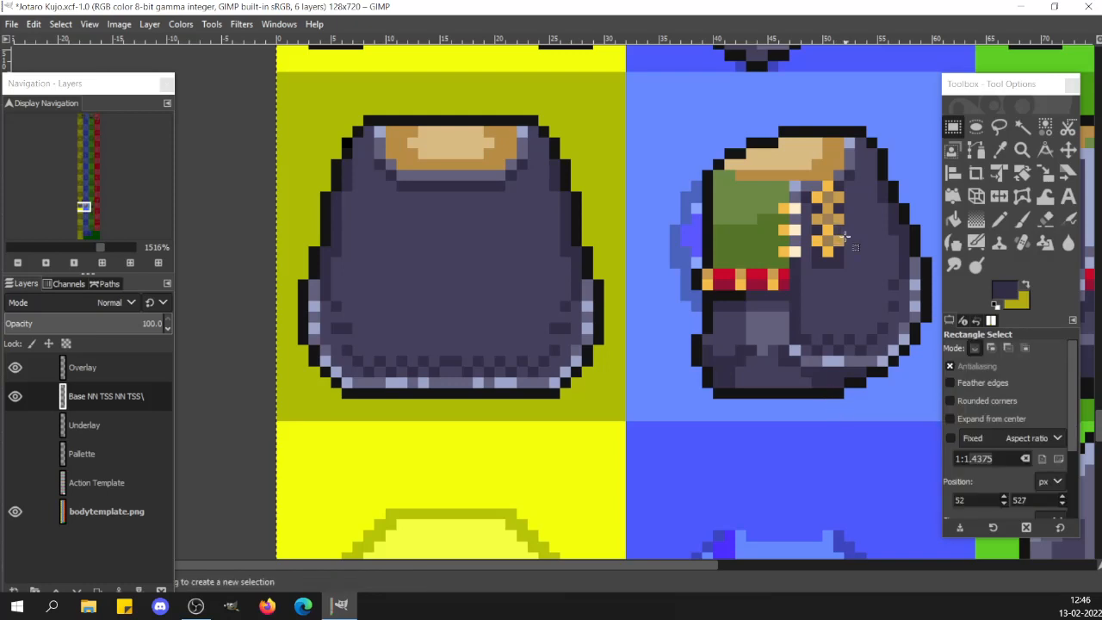
Sample the coat's main purple and paint it over the lower tan neck pixels above the gold chain on the Overlay layer
key(n)
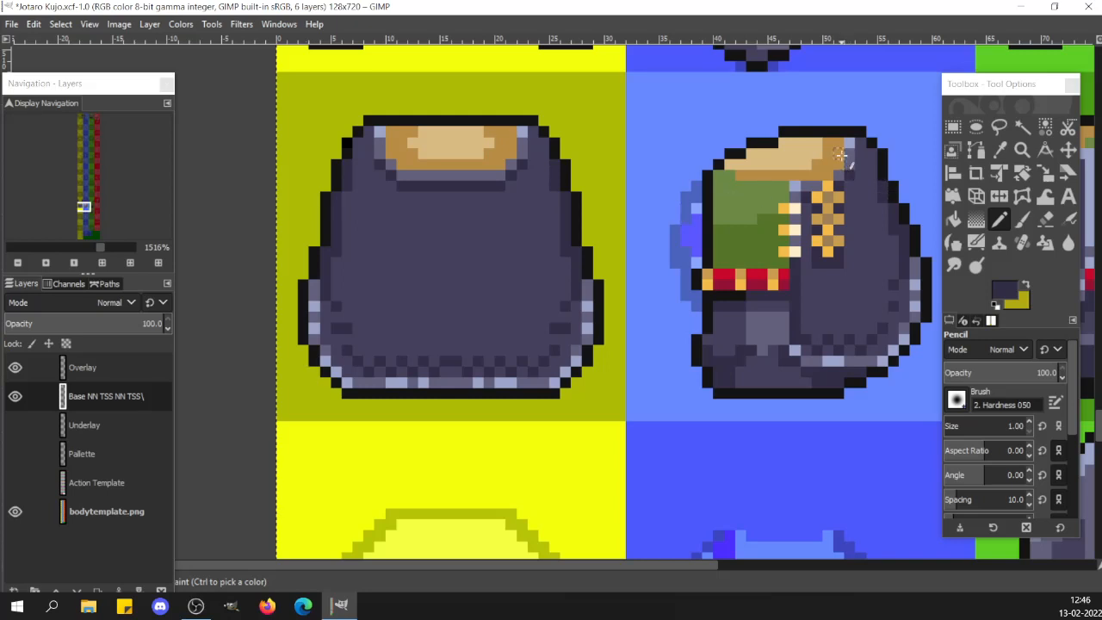
ctrl+click(864, 174)
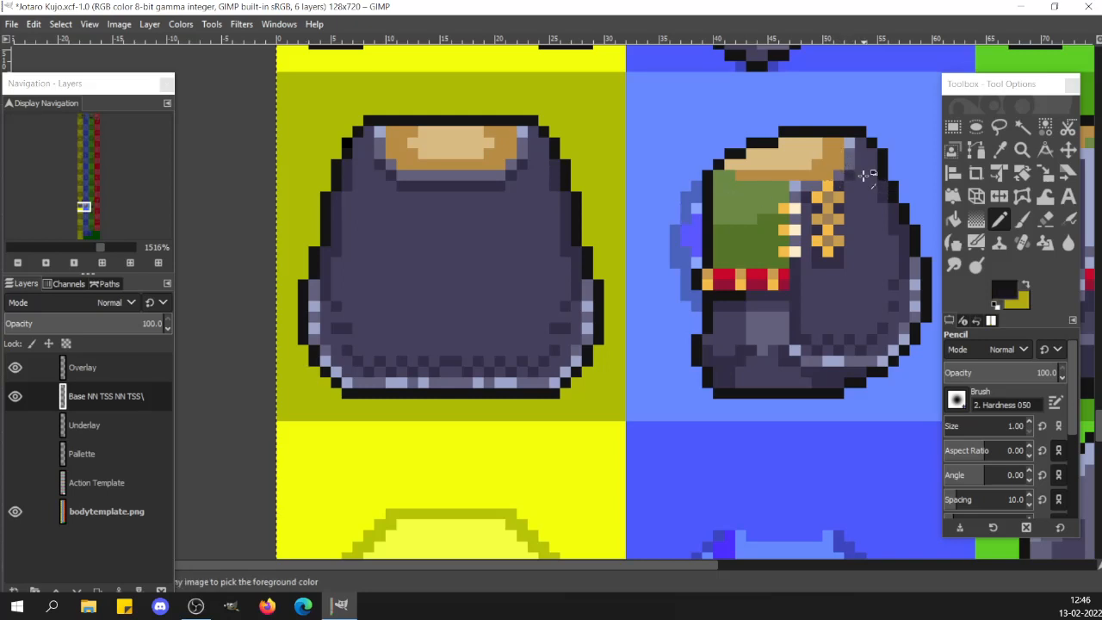
ctrl+click(864, 193)
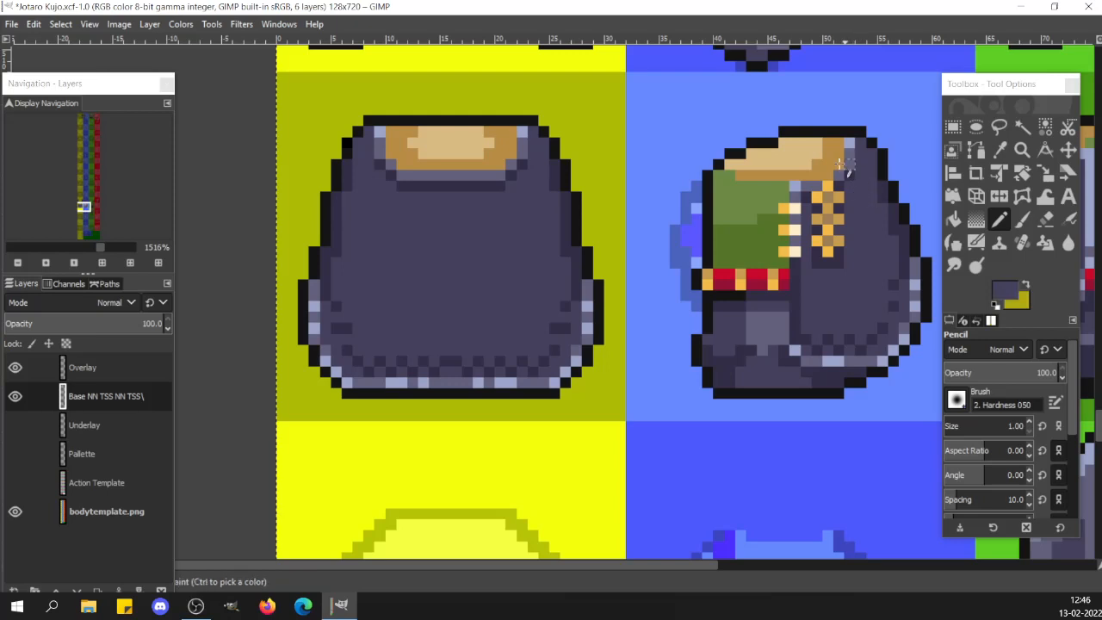
click(833, 164)
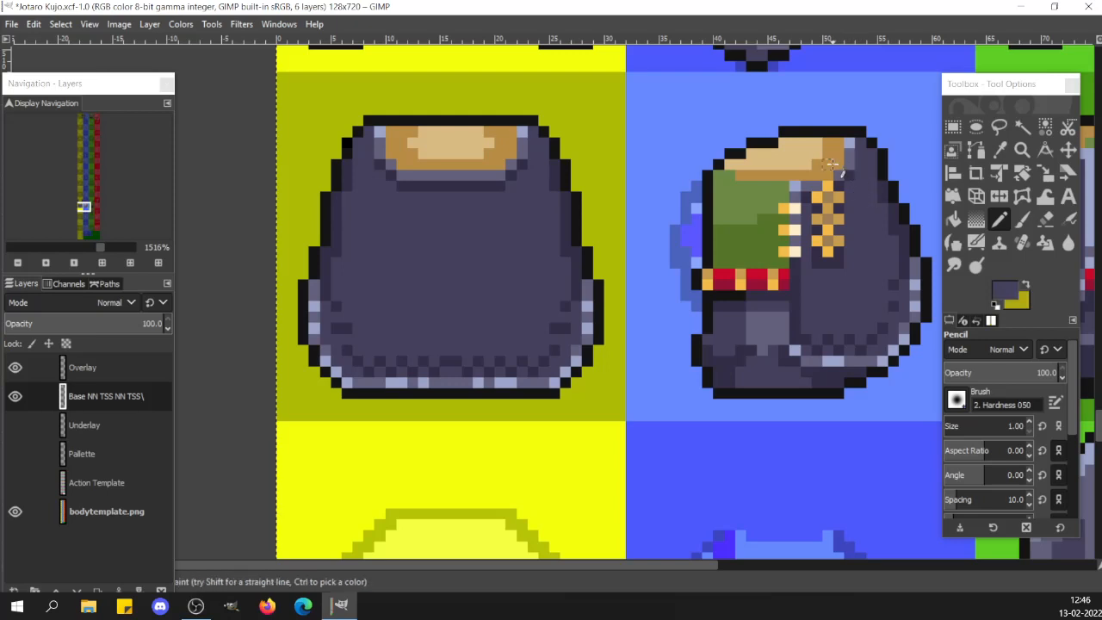
click(75, 368)
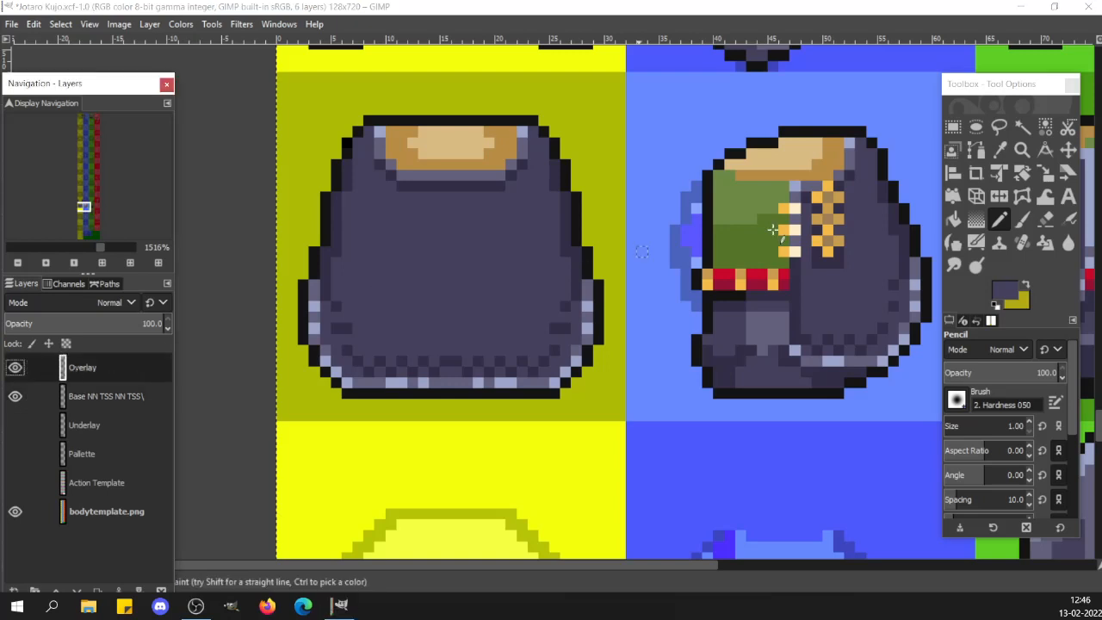
click(841, 174)
click(838, 166)
drag(836, 167, 825, 174)
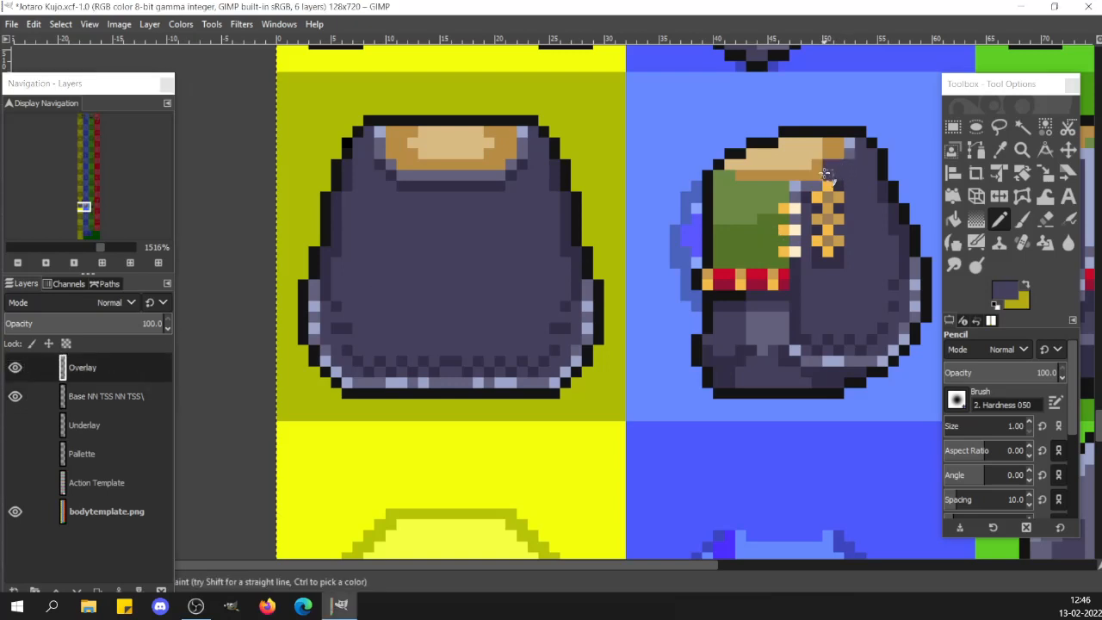
click(817, 175)
Paint a stepped light lavender collar edge below the neck opening with the sampled highlight, and sample the tan neck shading colour
ctrl+click(851, 143)
click(839, 165)
click(827, 165)
click(818, 165)
click(806, 175)
ctrl+click(835, 154)
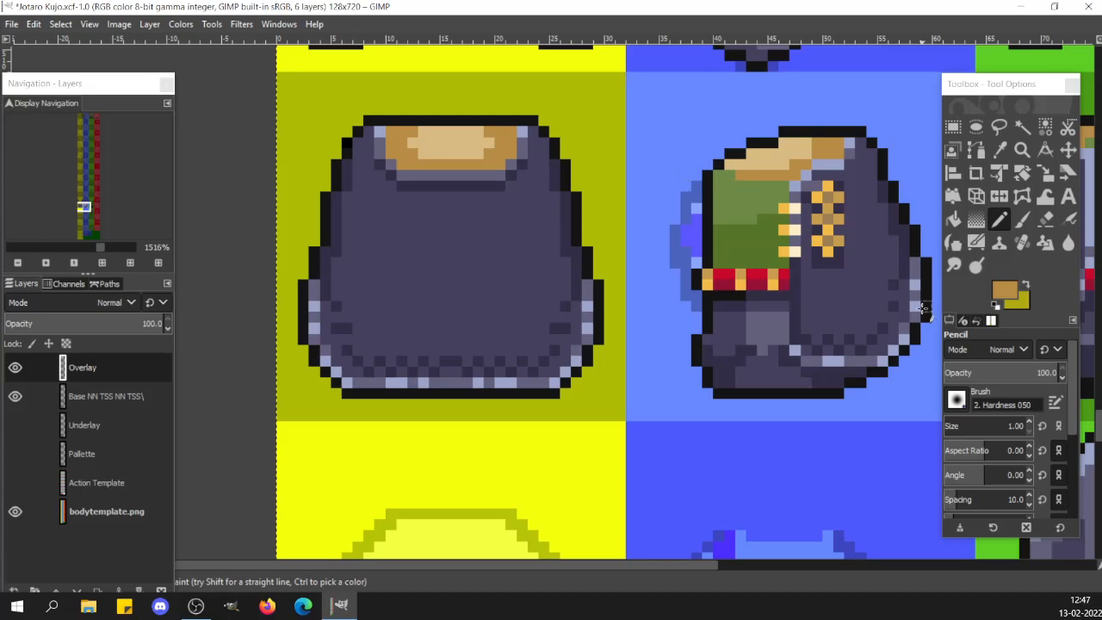
Retouch the shading of the blue torso's trousers on the Base layer using the sampled medium and dark purples
ctrl+click(778, 383)
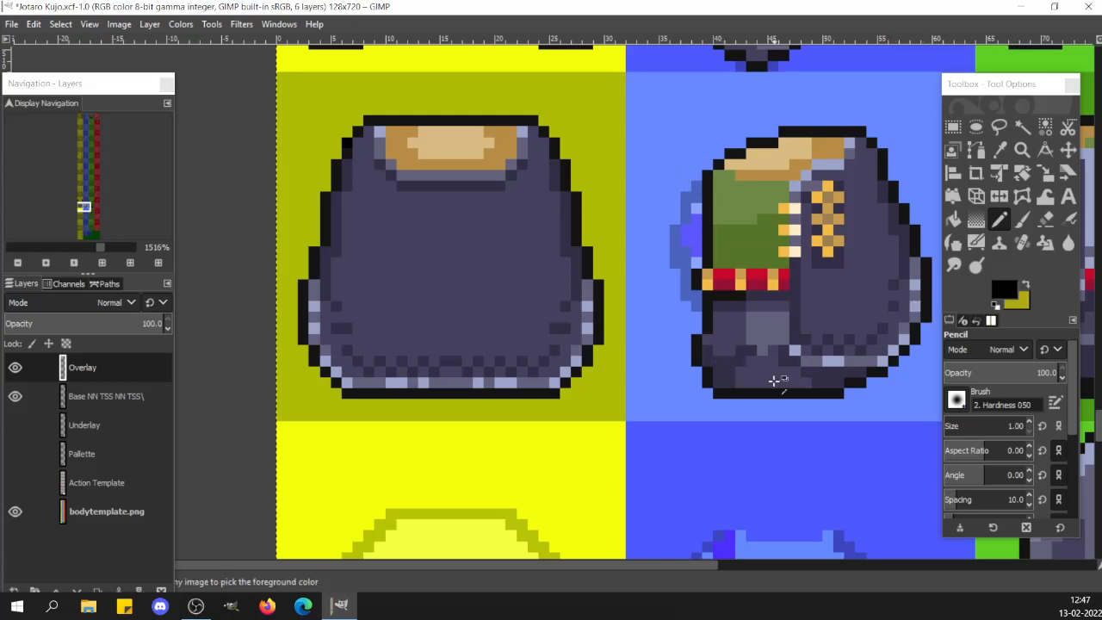
click(122, 396)
ctrl+click(743, 370)
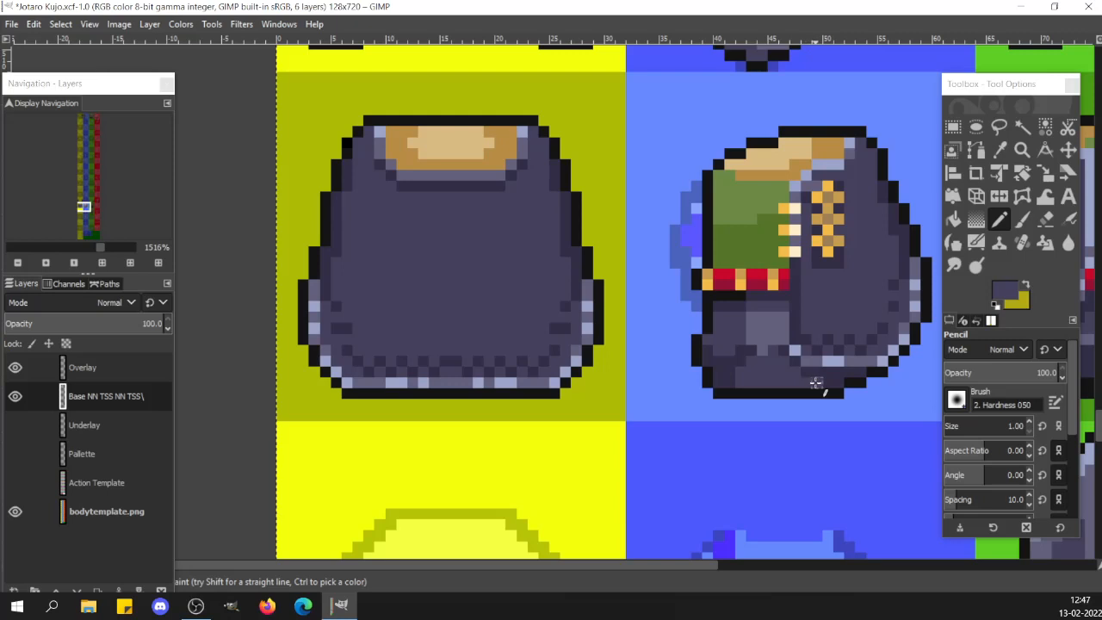
ctrl+click(727, 364)
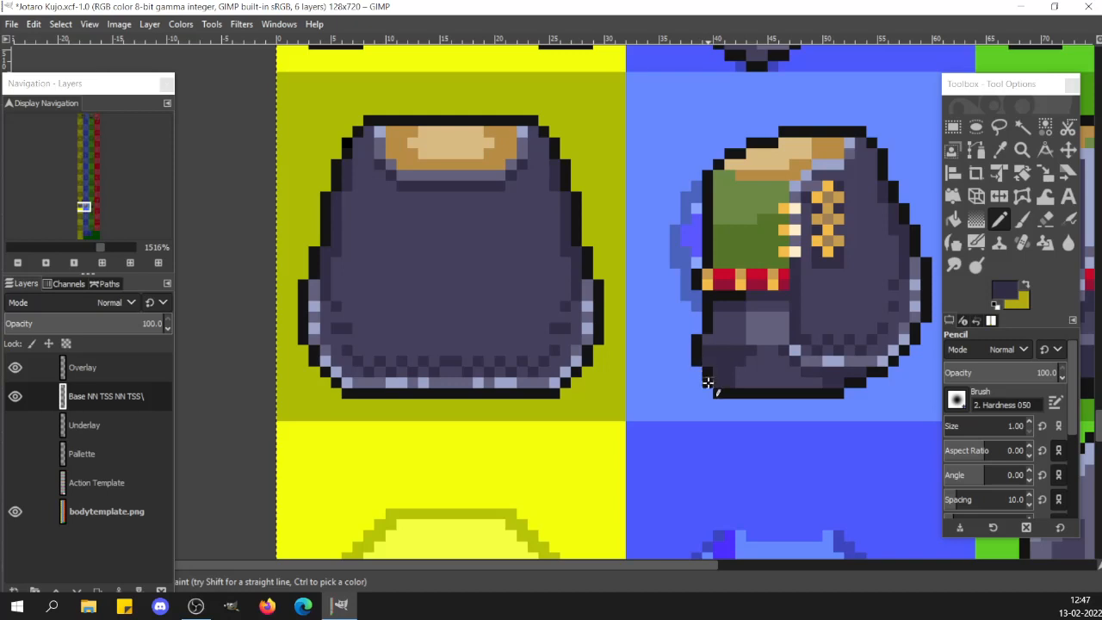
Erase the black front outline pixels of the blue side view's lower trousers on the Overlay layer
click(88, 368)
key(shift+e)
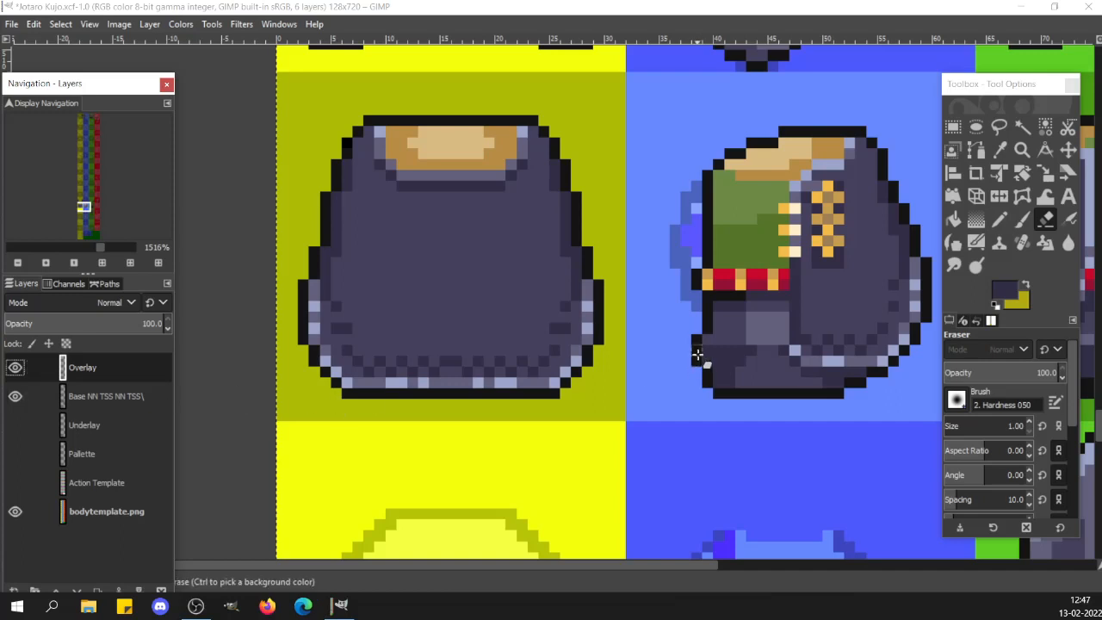
drag(698, 354, 707, 385)
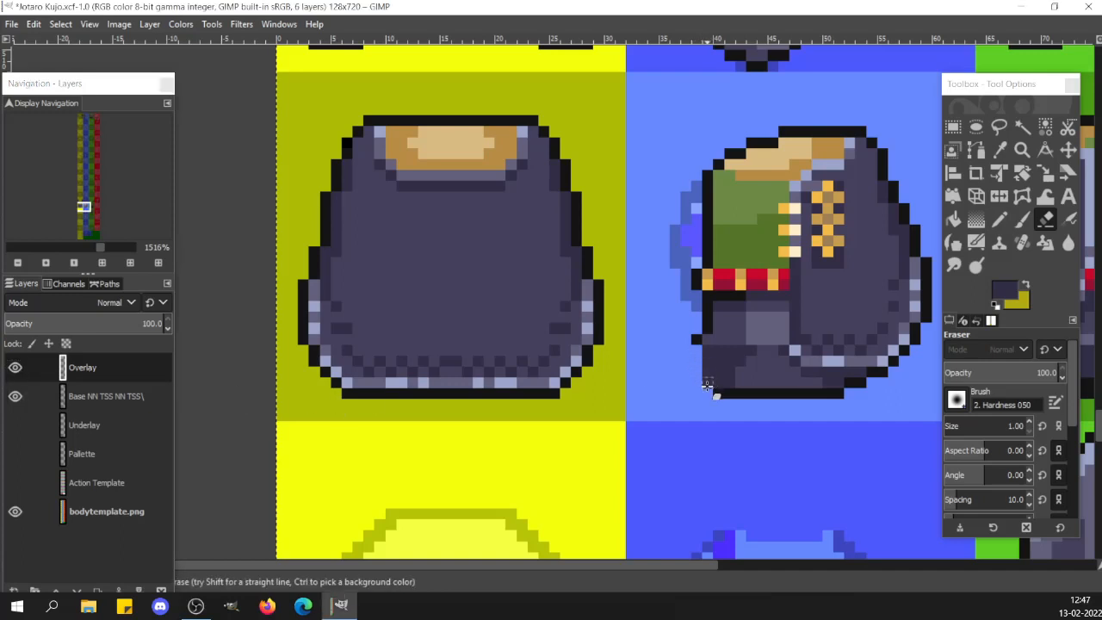
Redraw the lower trousers' front and bottom outline further out on the Overlay layer, using the sampled outline black 141414
key(n)
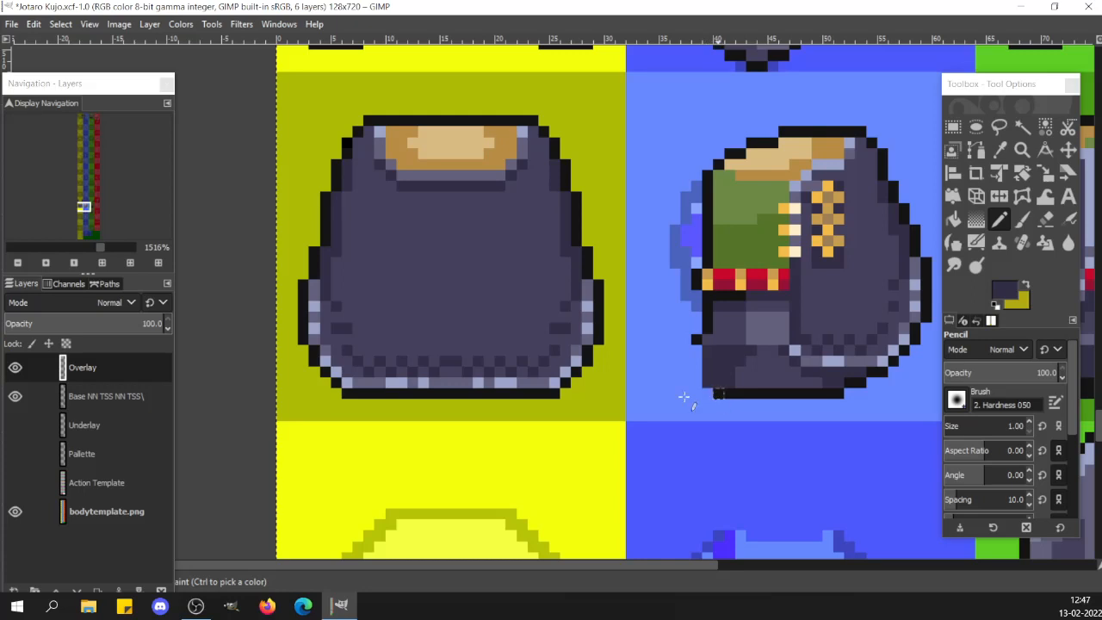
click(112, 367)
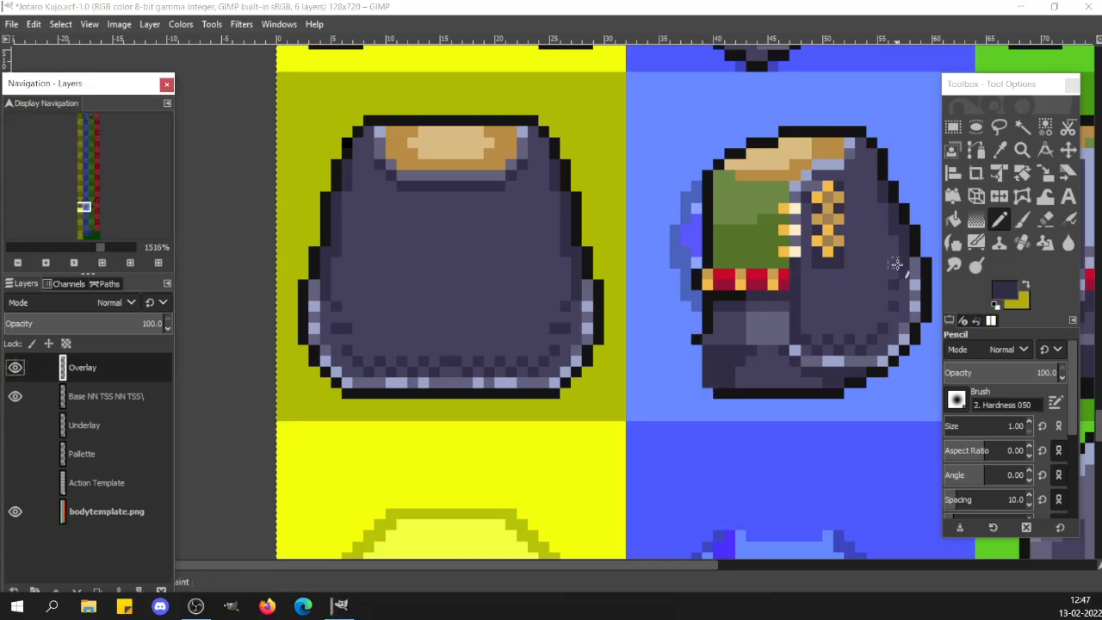
ctrl+click(915, 242)
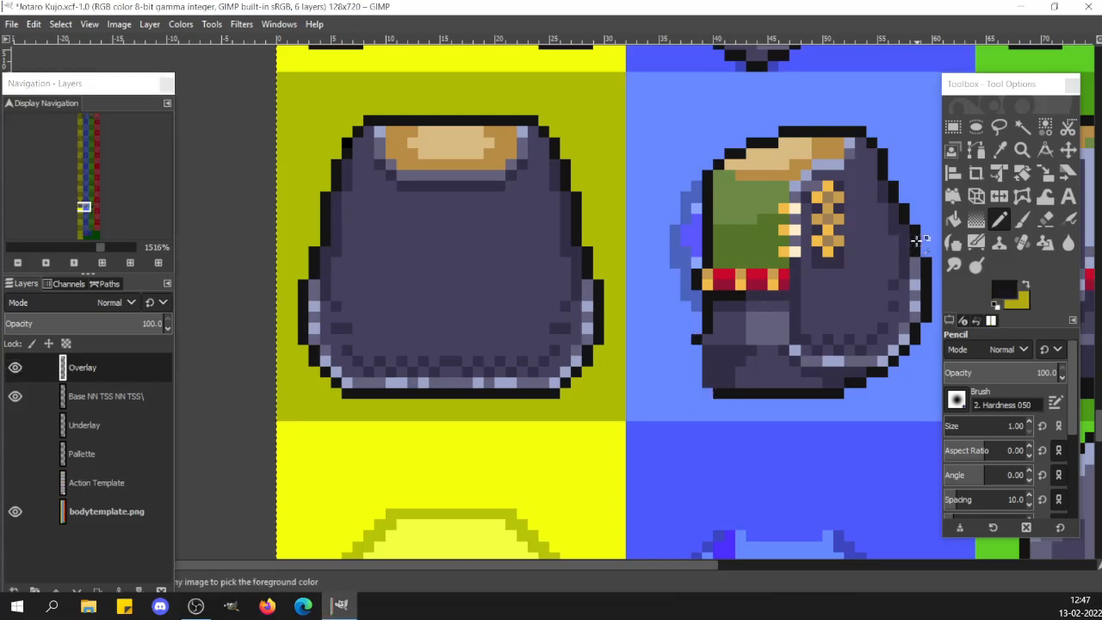
click(1001, 290)
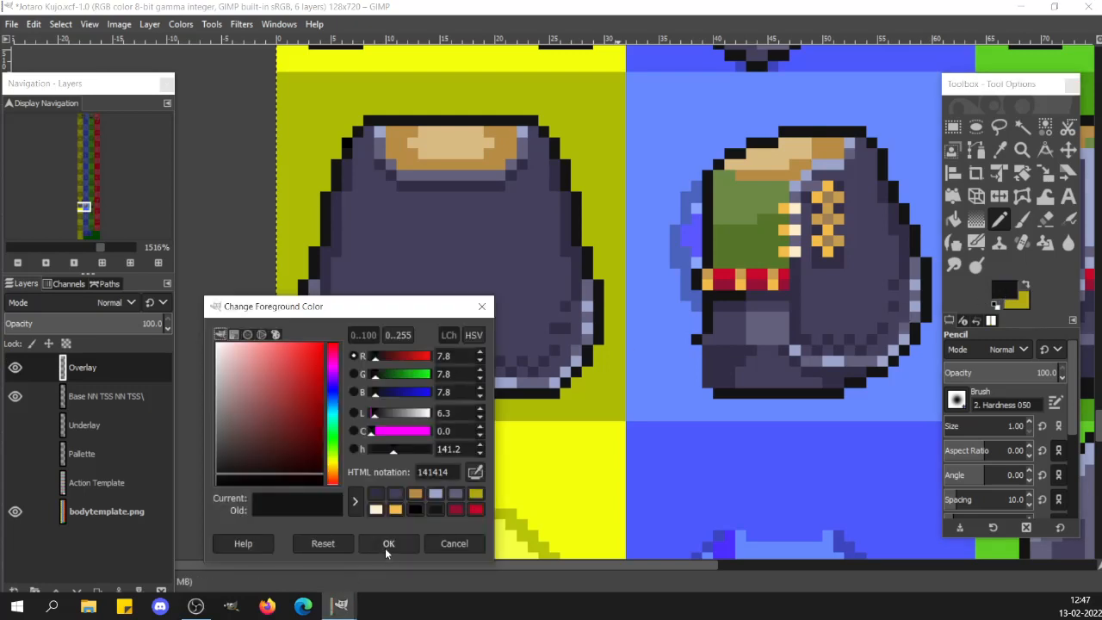
click(388, 543)
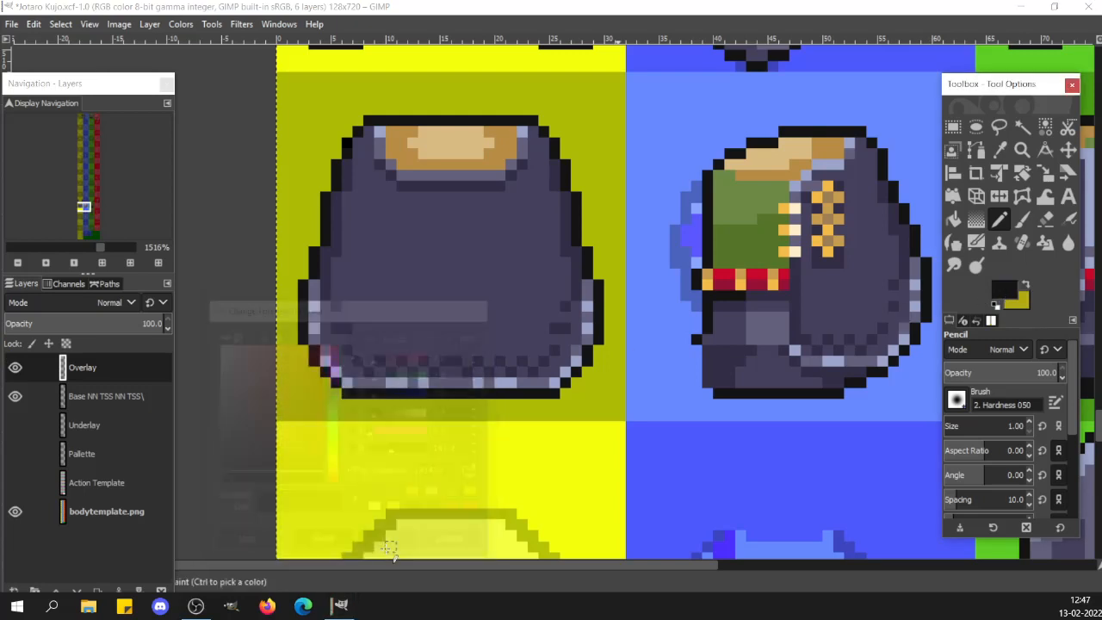
click(715, 342)
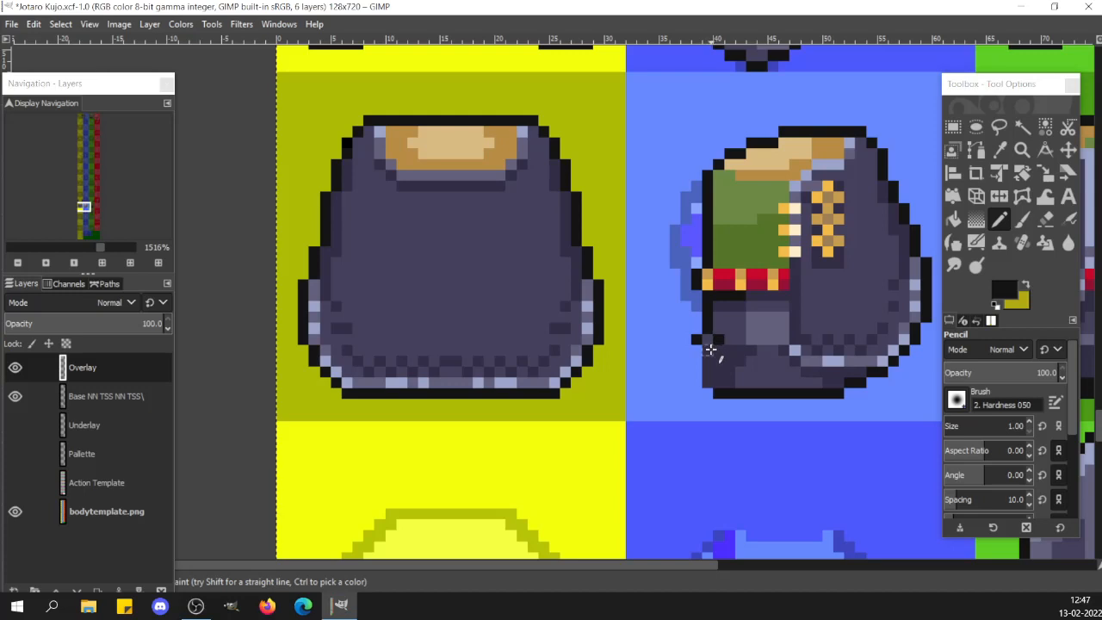
click(708, 350)
drag(700, 366, 698, 390)
Erase the stray outline pixels at the trousers' knee notch and bottom front corner on the Overlay and Base layers
key(shift+e)
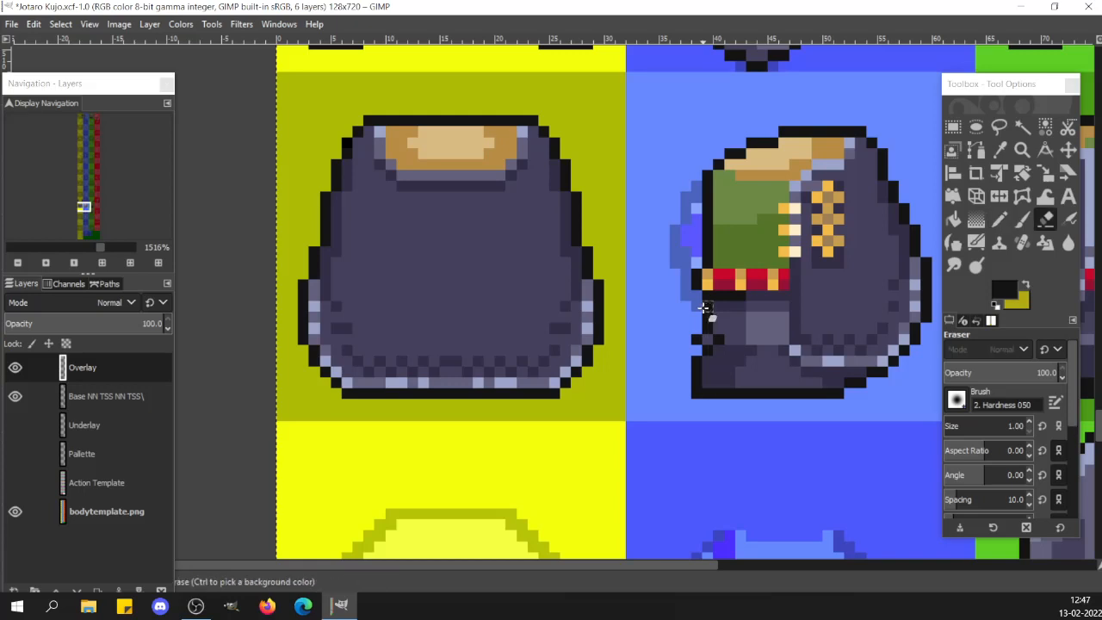
click(702, 340)
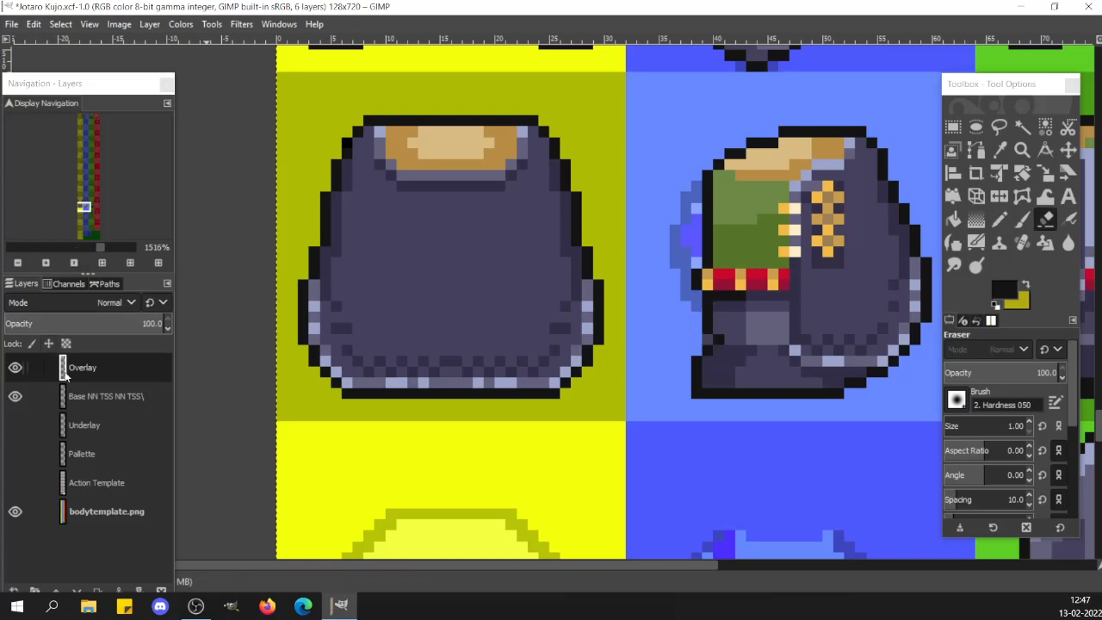
click(86, 396)
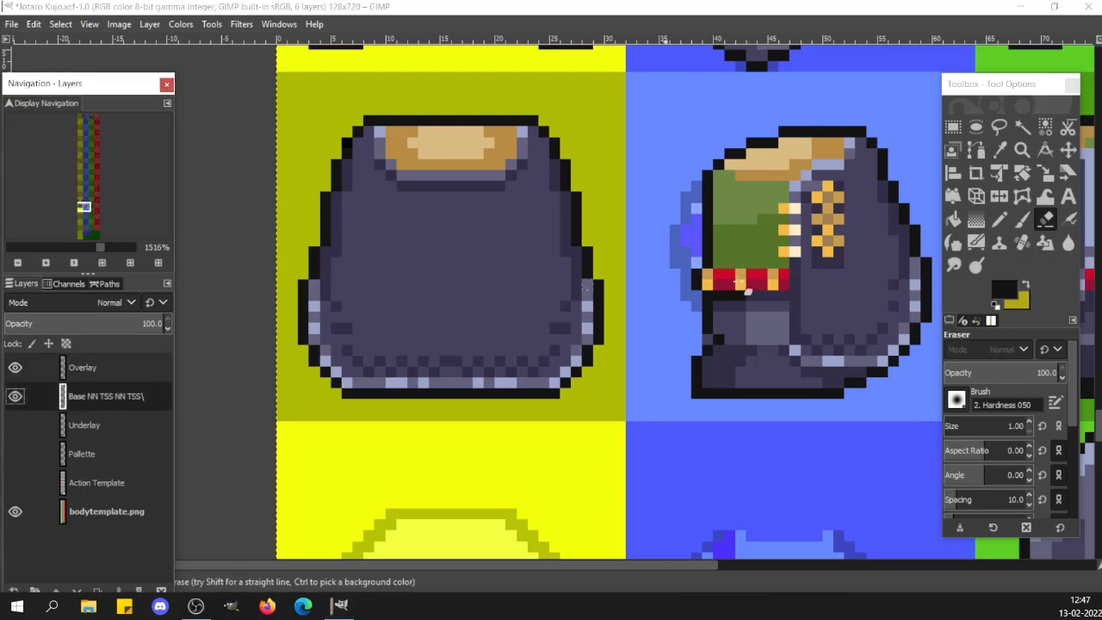
click(706, 341)
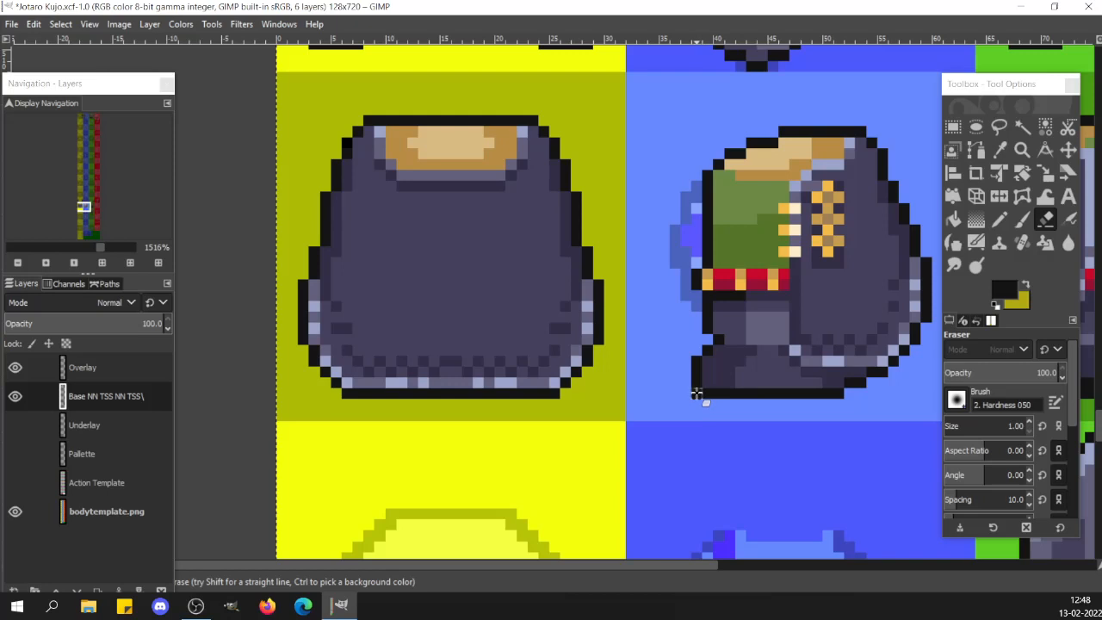
click(127, 363)
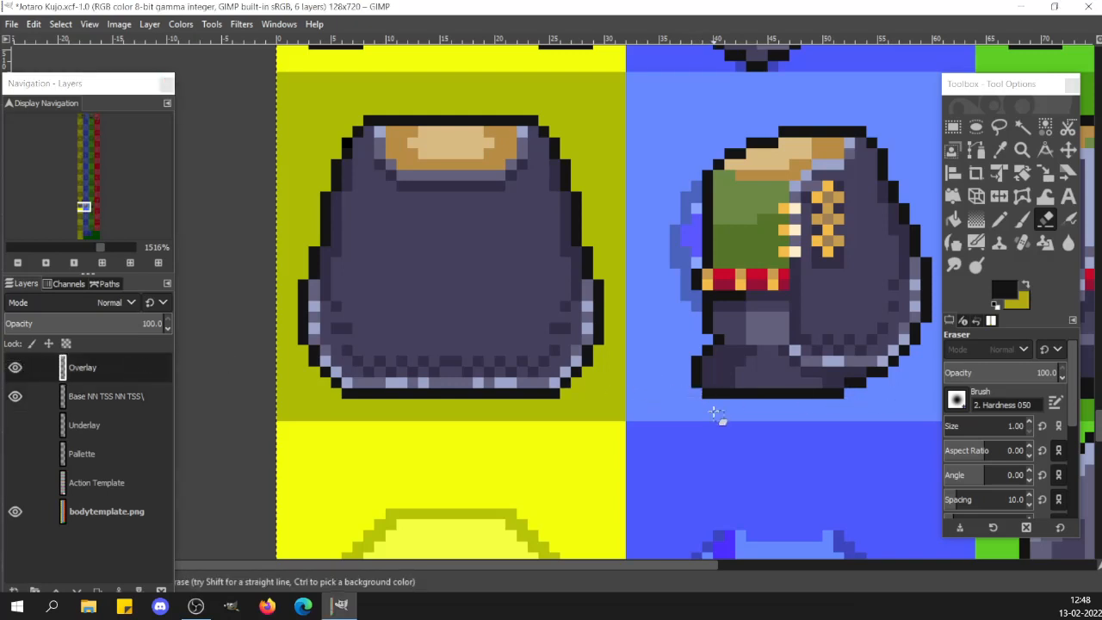
key(r)
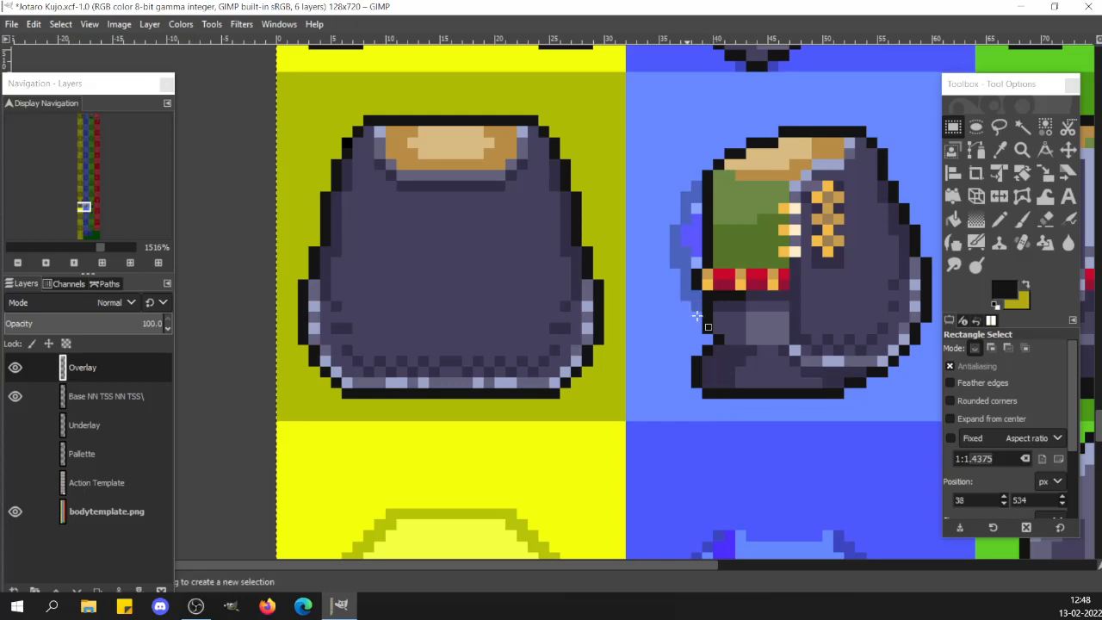
key(n)
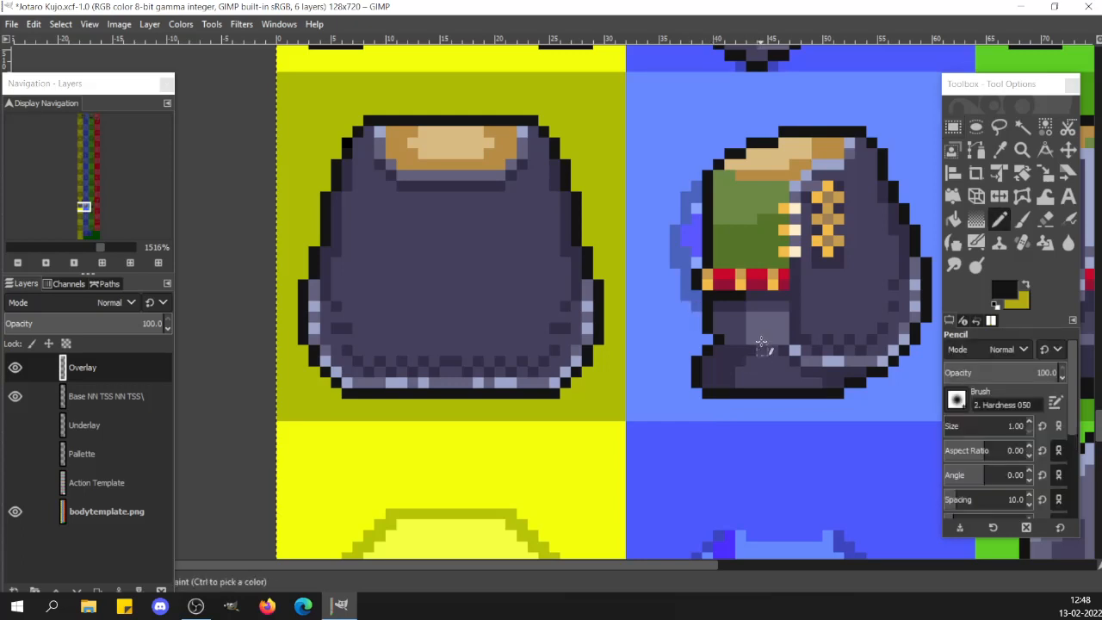
click(765, 349)
key(ctrl+z)
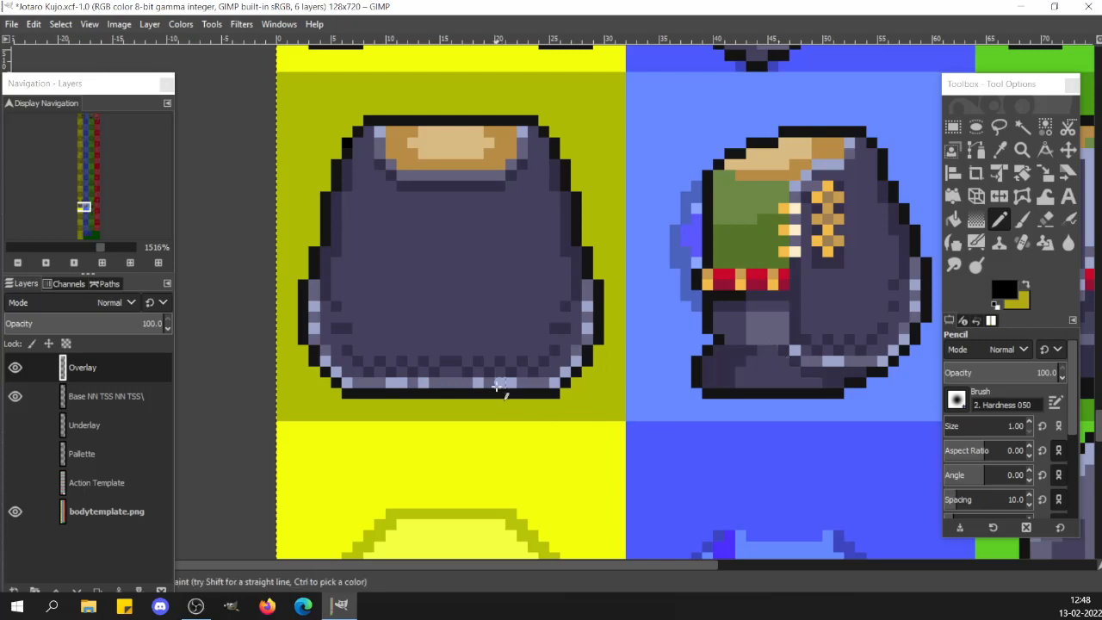
Paint a stepped fold highlight down the side-view trousers on the Base layer with the sampled light and medium purples
click(108, 394)
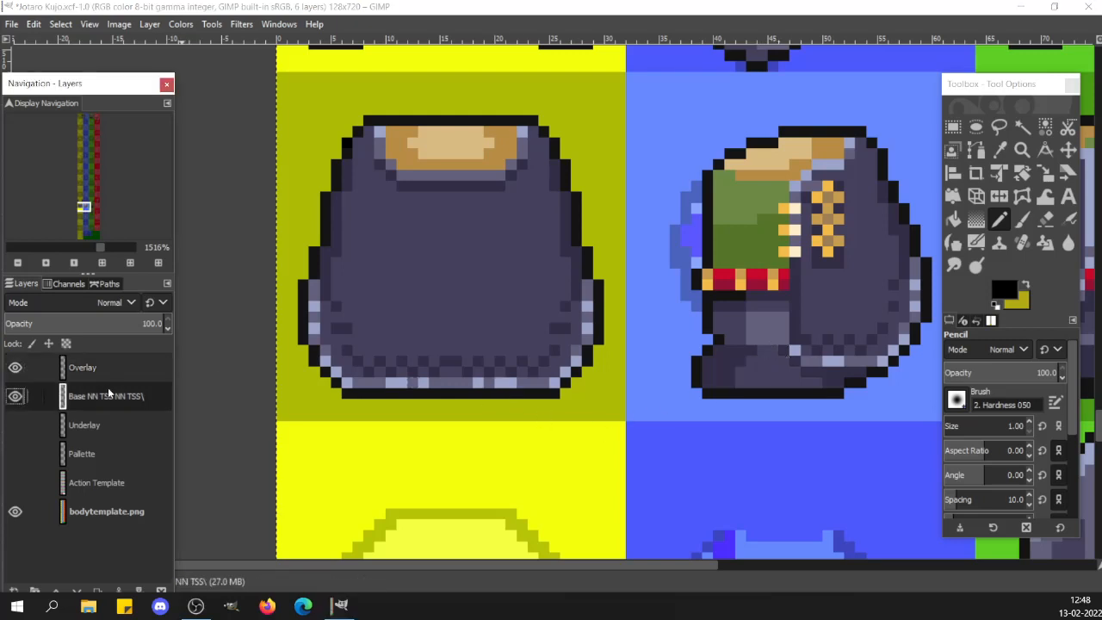
ctrl+click(773, 327)
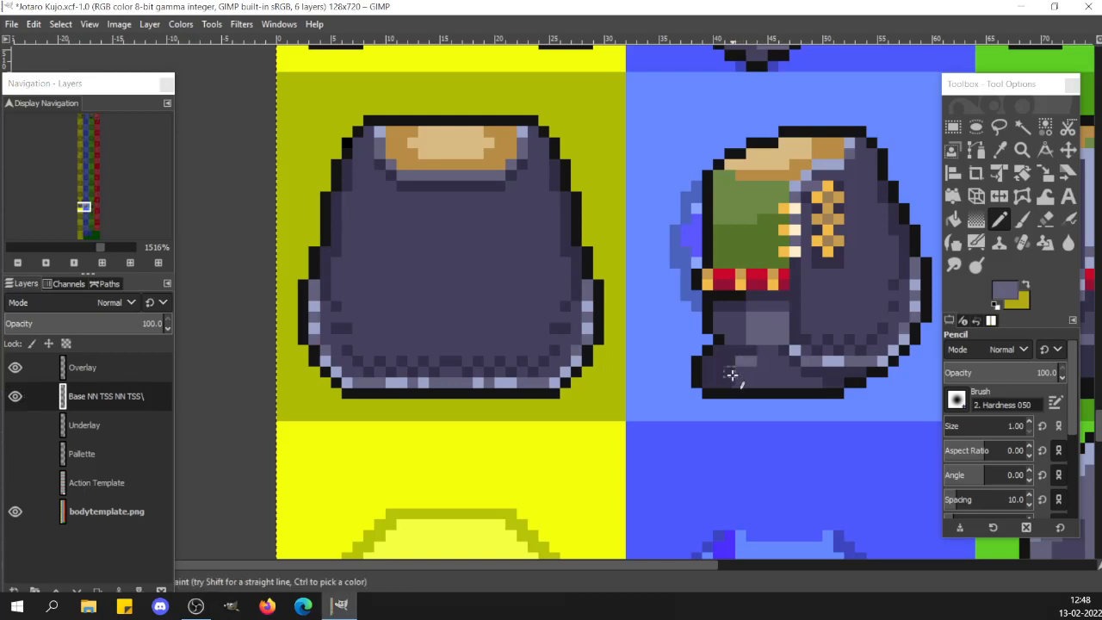
drag(732, 373, 733, 381)
click(747, 362)
ctrl+click(754, 362)
click(772, 353)
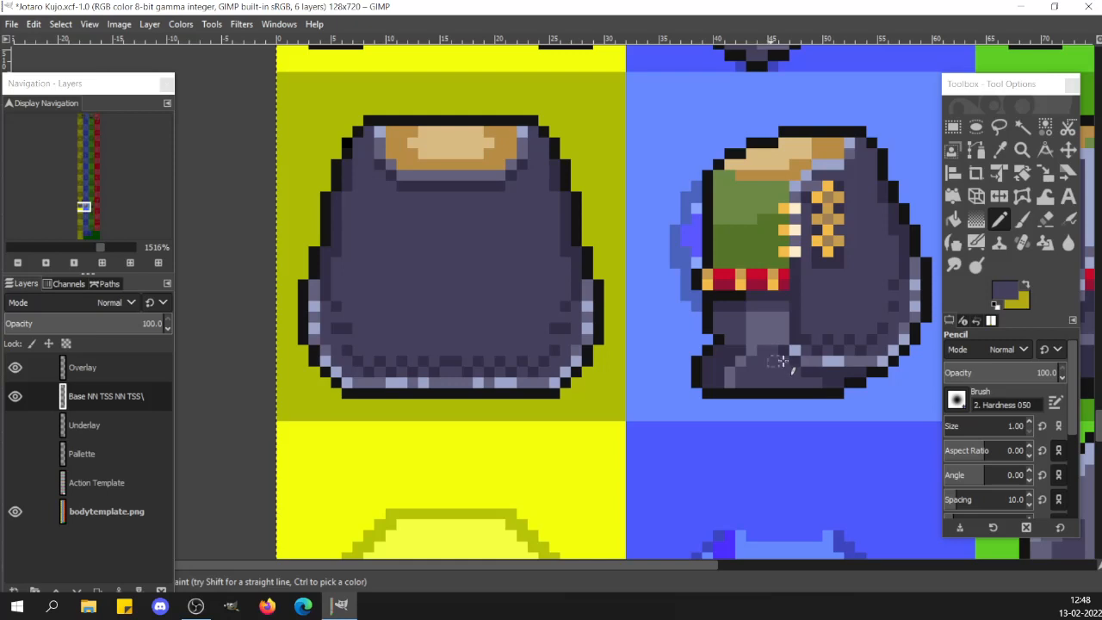
Shade the trousers behind the fold with sampled dark and medium purples, and extend the black line beneath the red belt
ctrl+click(795, 360)
mouse_move(783, 339)
mouse_down()
mouse_move(766, 339)
mouse_move(764, 310)
mouse_move(780, 316)
mouse_move(773, 330)
mouse_up()
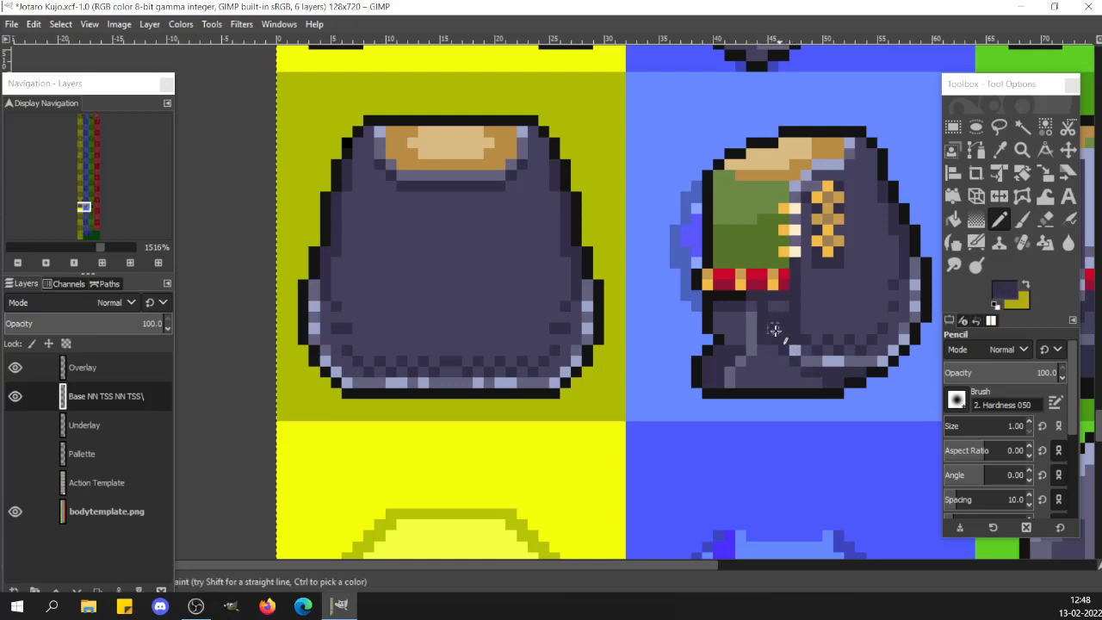
ctrl+click(853, 381)
mouse_move(763, 297)
mouse_down()
mouse_move(750, 298)
mouse_move(781, 298)
mouse_up()
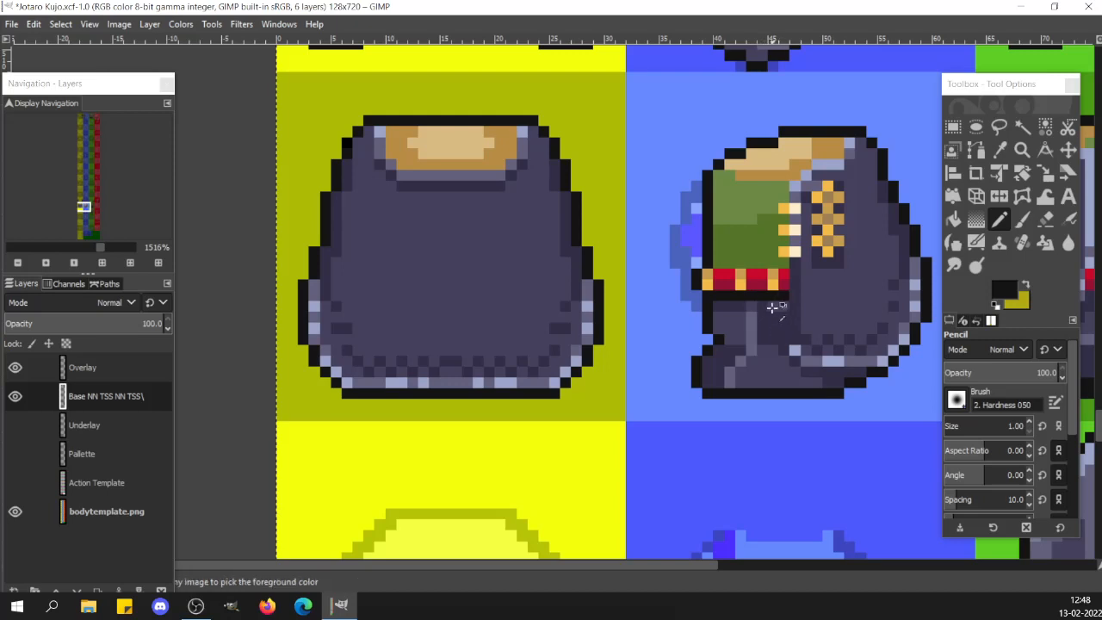
ctrl+click(769, 309)
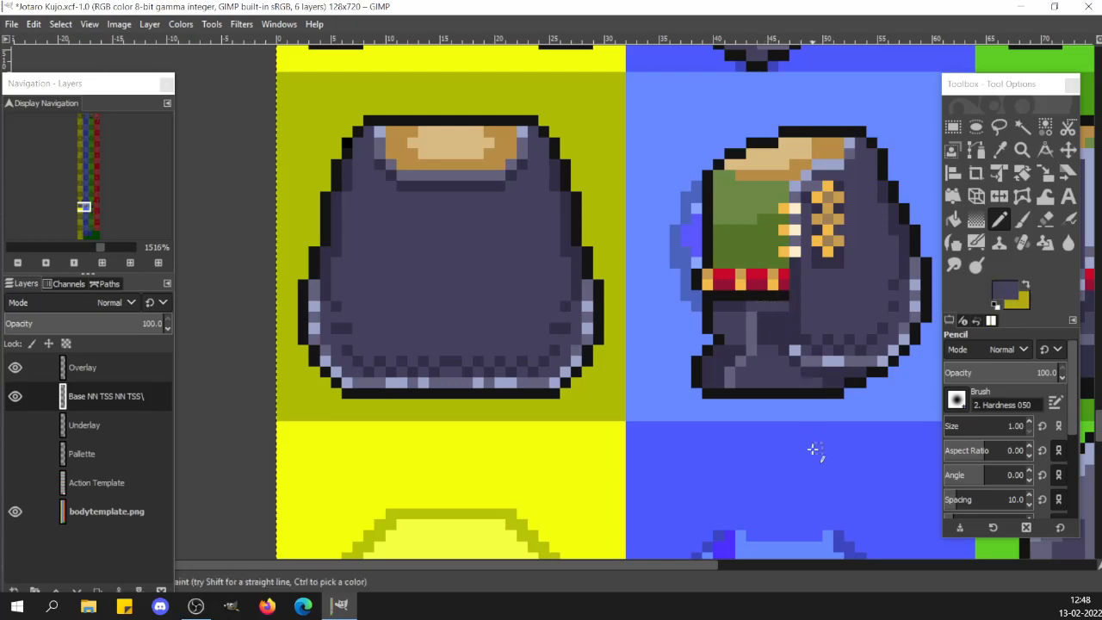
ctrl+click(740, 306)
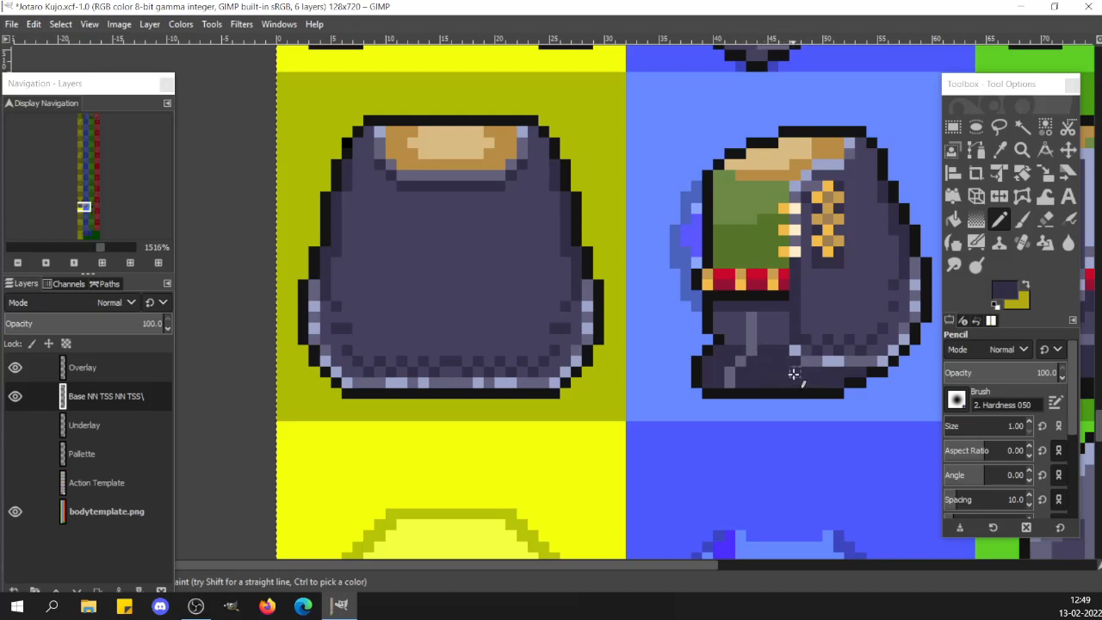
Paint a black shadow on the trousers beneath the coat's back hem on the Overlay layer, using the sampled outline black
ctrl+click(857, 379)
click(92, 369)
click(92, 369)
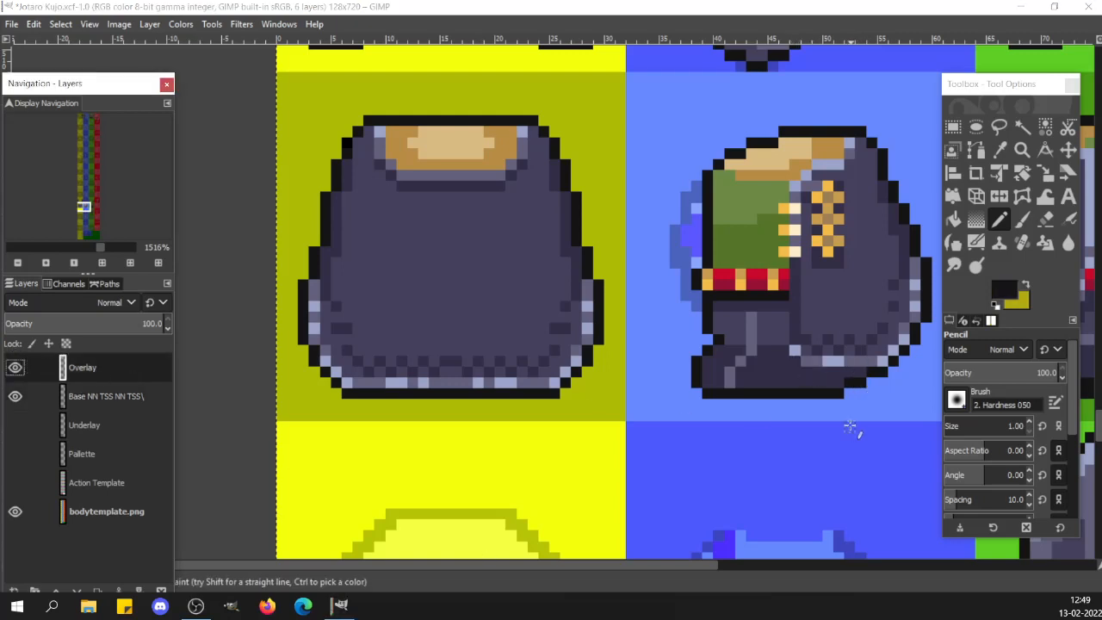
drag(857, 370, 793, 365)
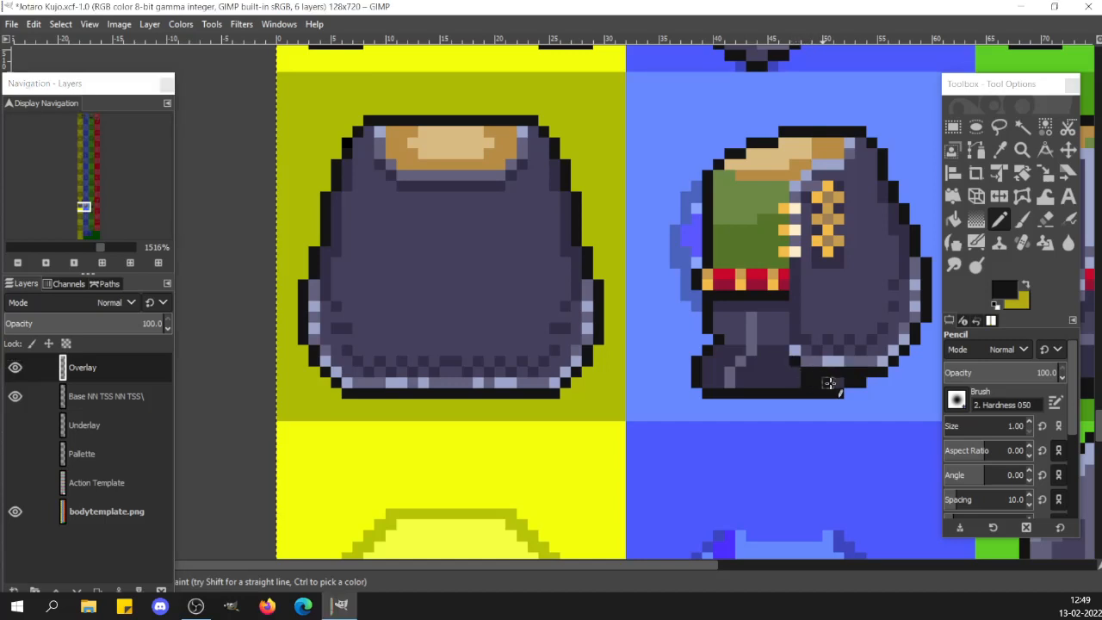
click(800, 383)
key(shift+e)
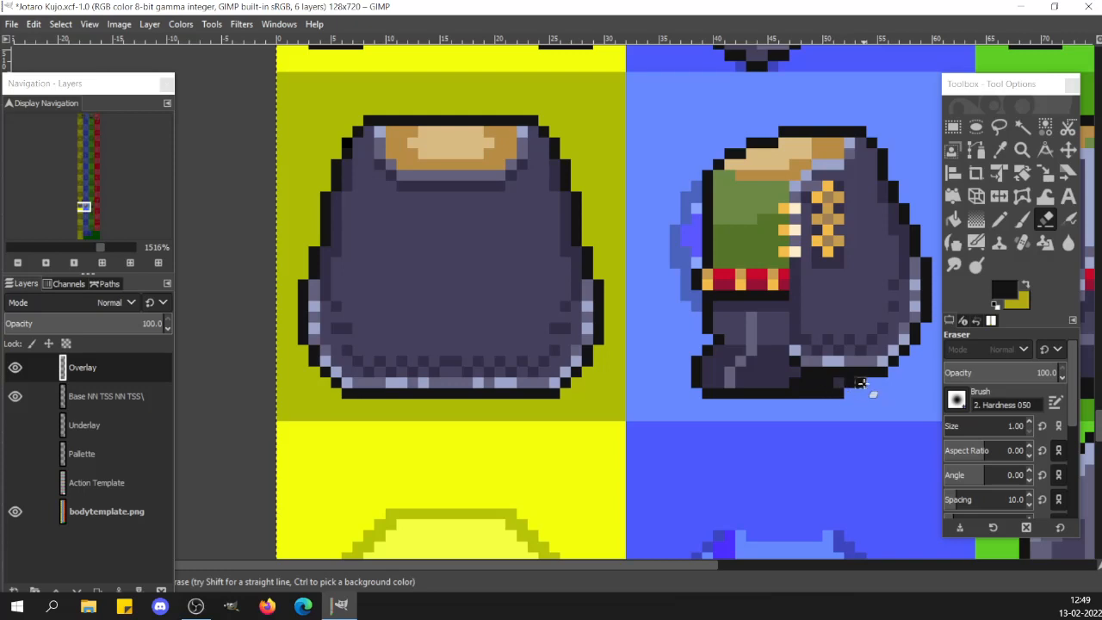
Select the side-view coat's back edge strip on the Overlay layer, shift it one pixel left and anchor it
key(r)
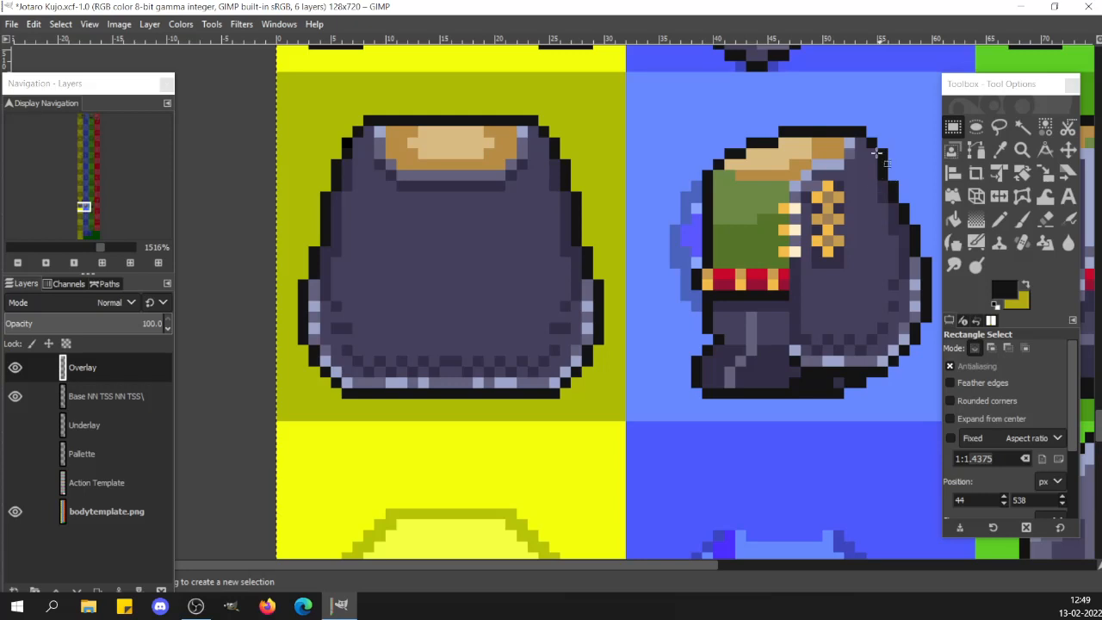
drag(878, 148, 941, 375)
key(ctrl+c)
key(ctrl+v)
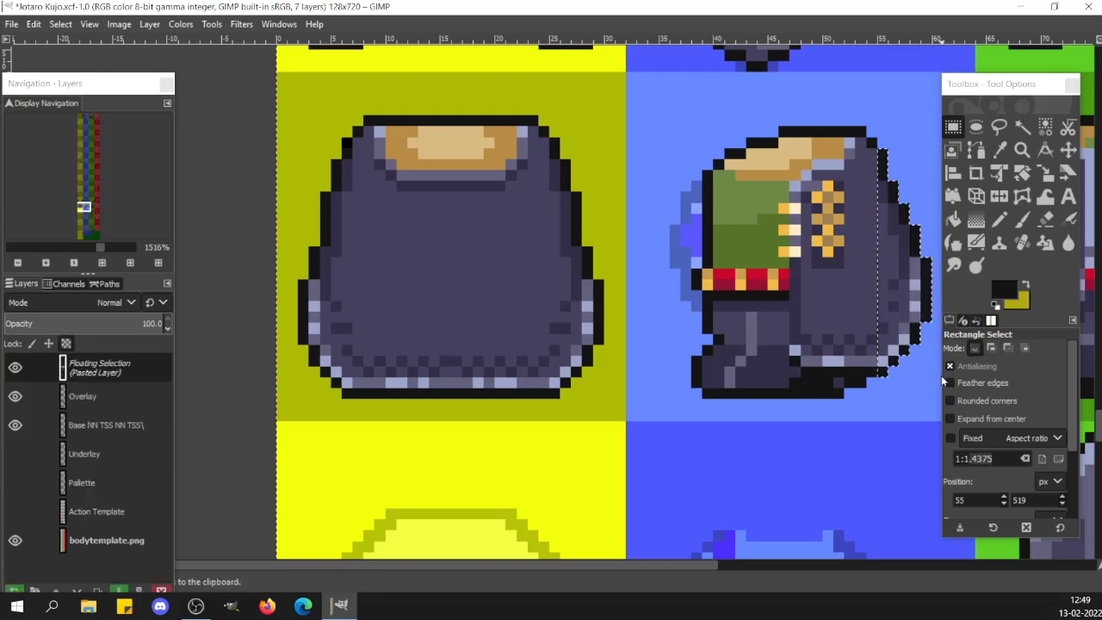
key(Left)
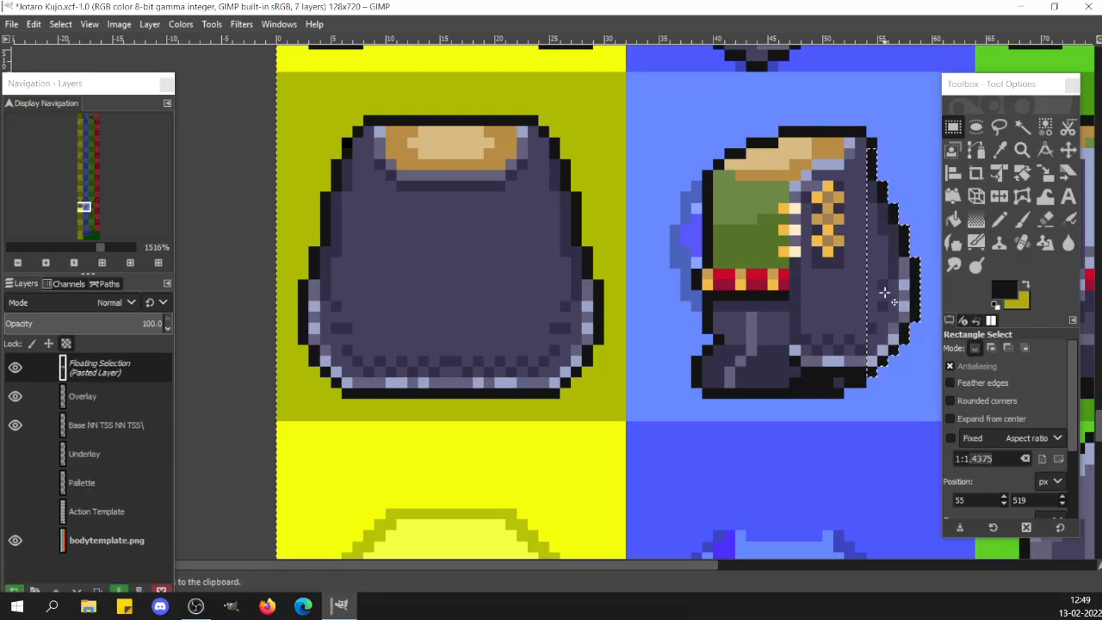
click(845, 300)
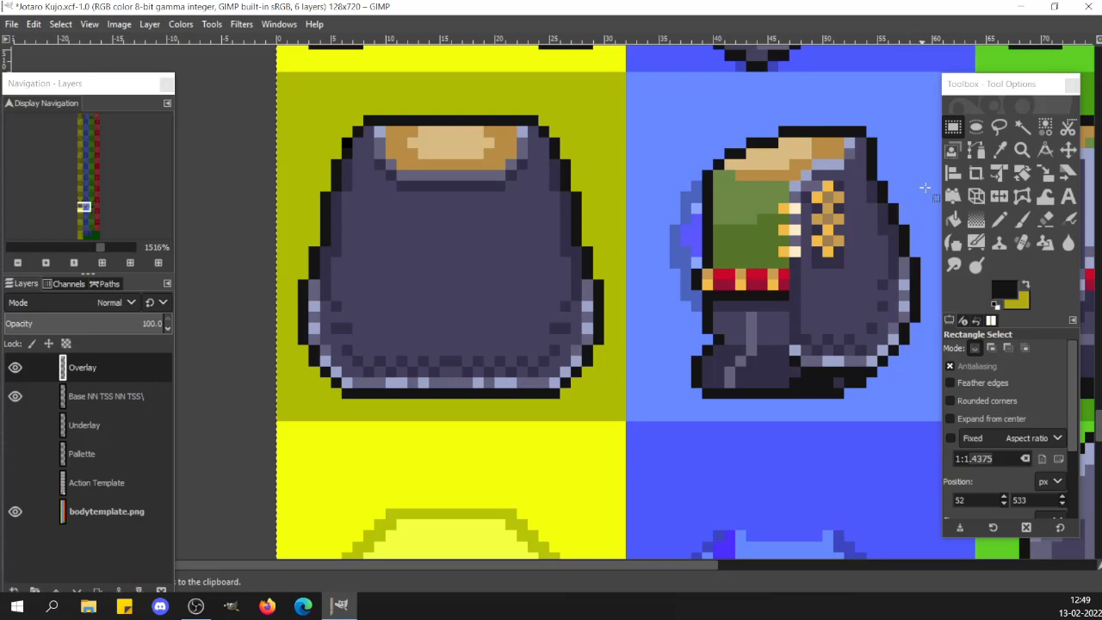
Shift the coat's lower back edge strip another pixel left, anchor it, and clean up excess outline pixels below the hem
drag(929, 185, 869, 439)
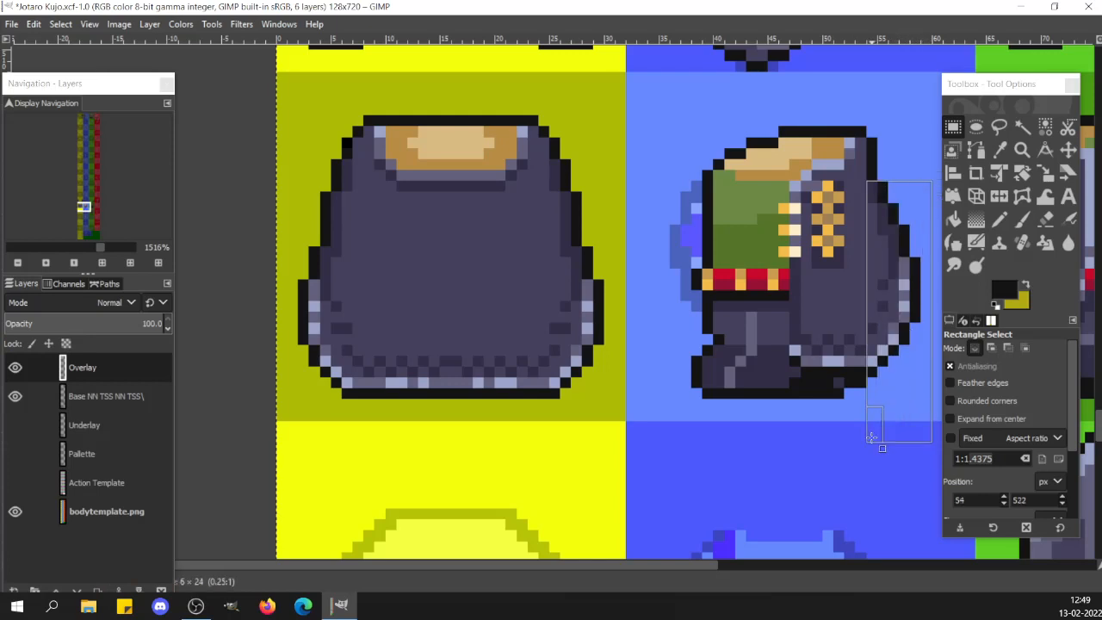
key(ctrl+c)
key(ctrl+v)
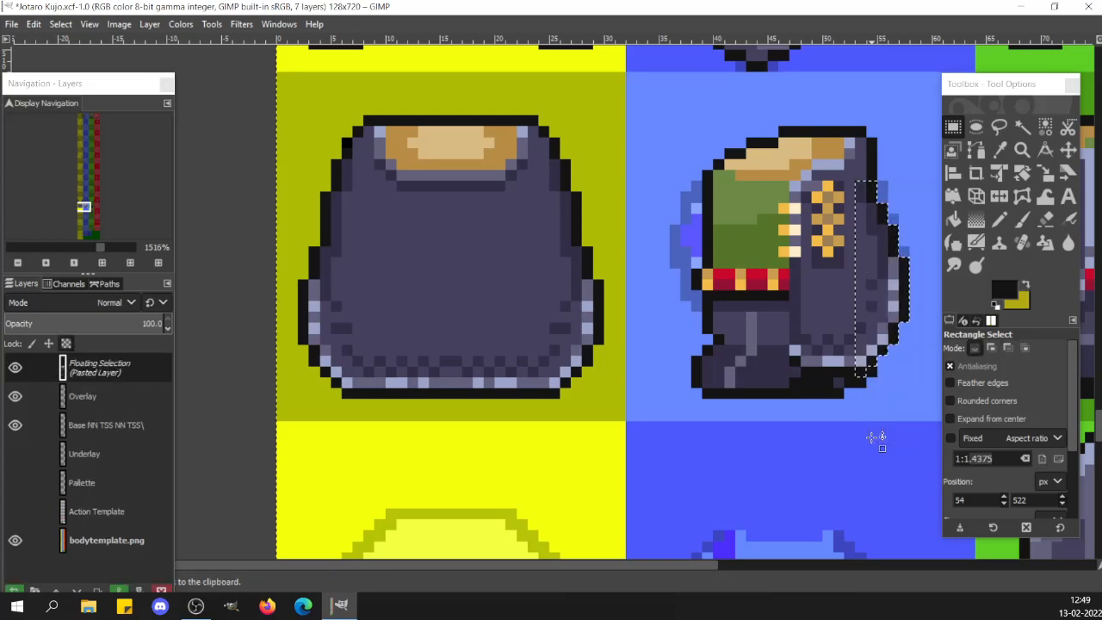
click(873, 406)
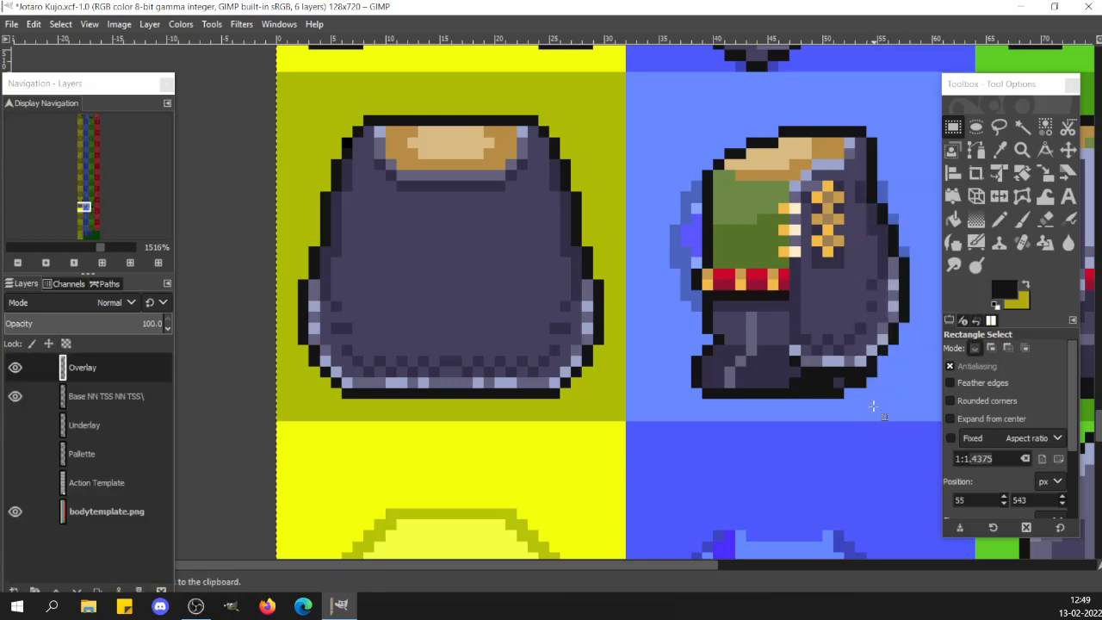
key(shift+e)
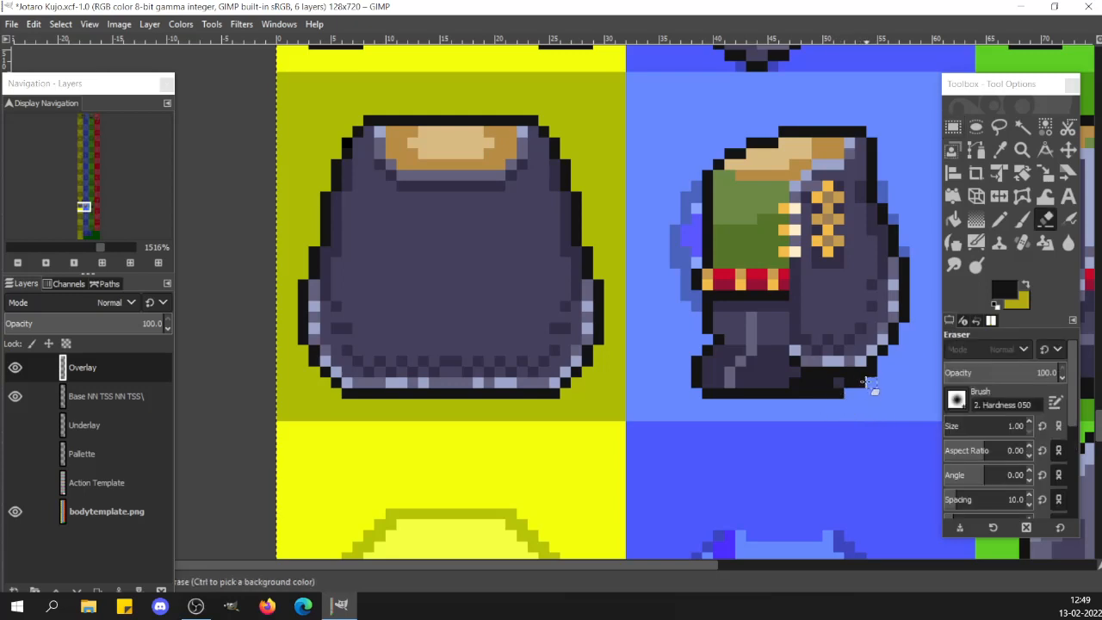
click(871, 372)
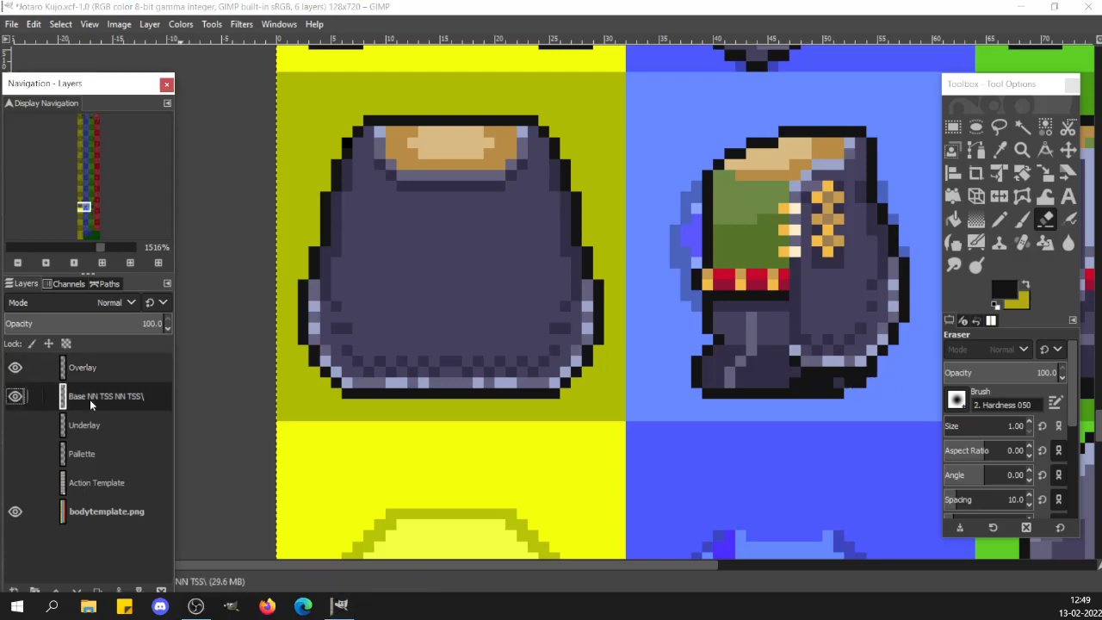
Erase the excess black outline pixels below the side-view coat's back hem on the Base NN TSS layer
click(89, 399)
mouse_move(843, 393)
mouse_down()
mouse_move(873, 389)
mouse_move(856, 385)
mouse_up()
click(873, 375)
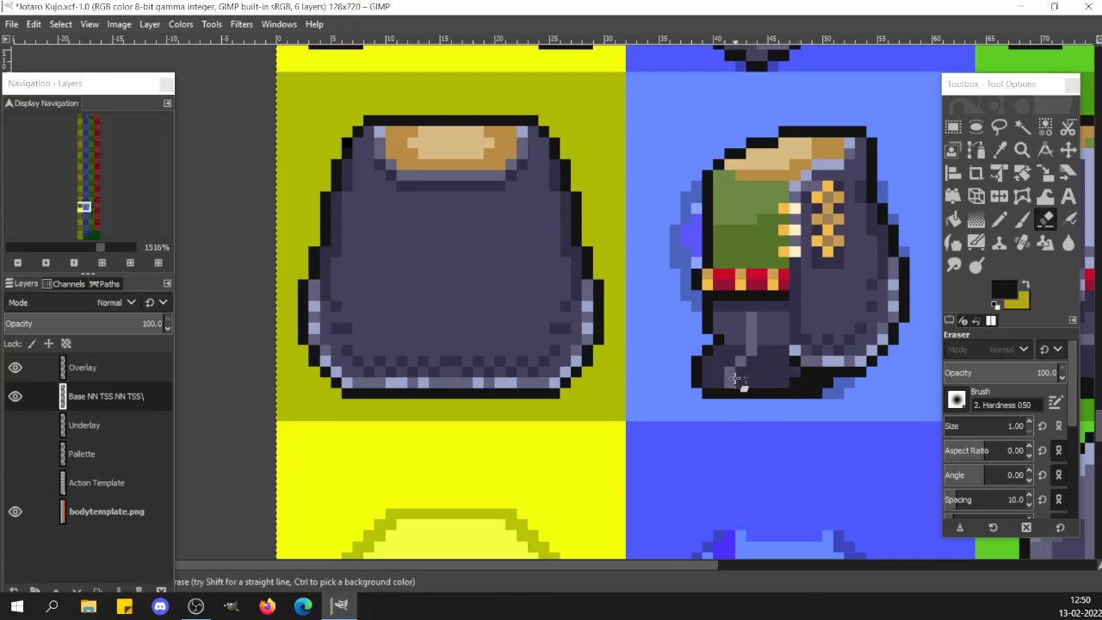
key(n)
key(shift+e)
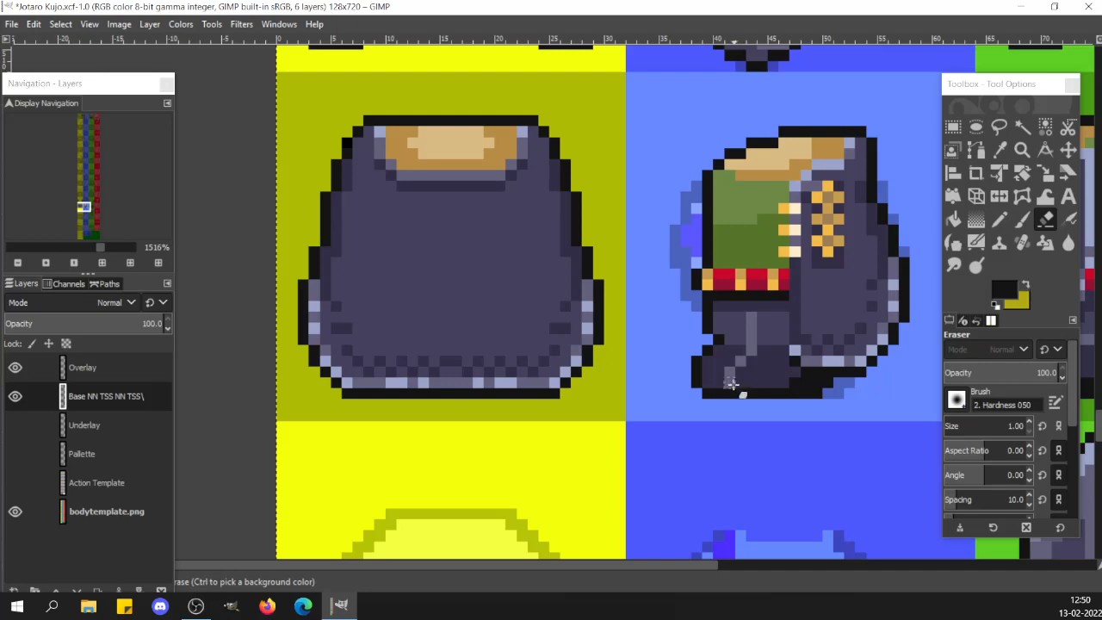
click(729, 394)
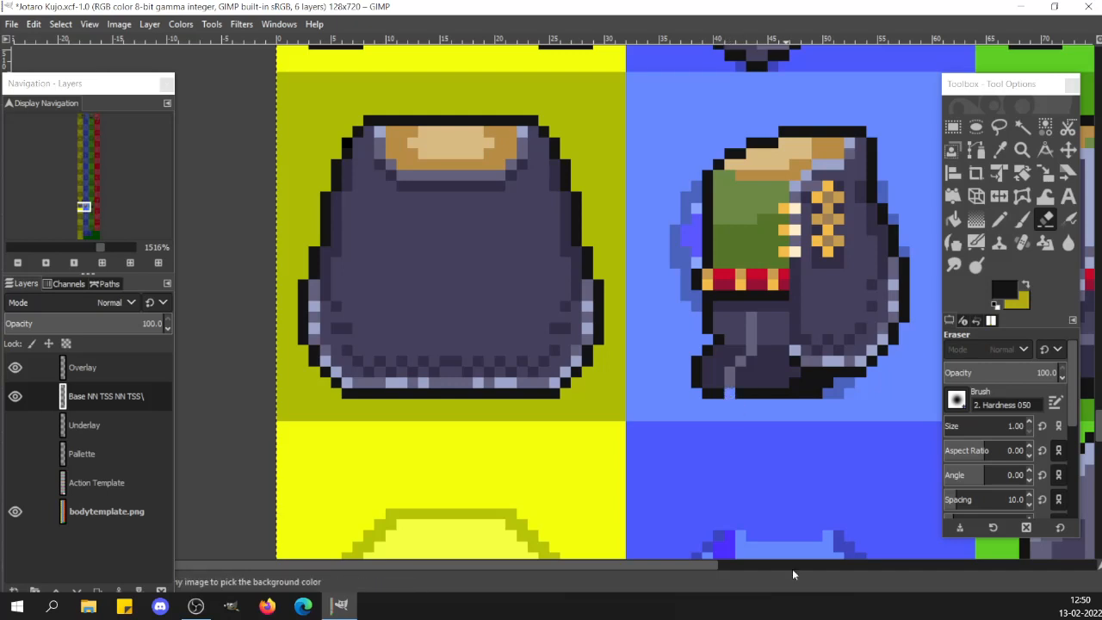
key(ctrl+z)
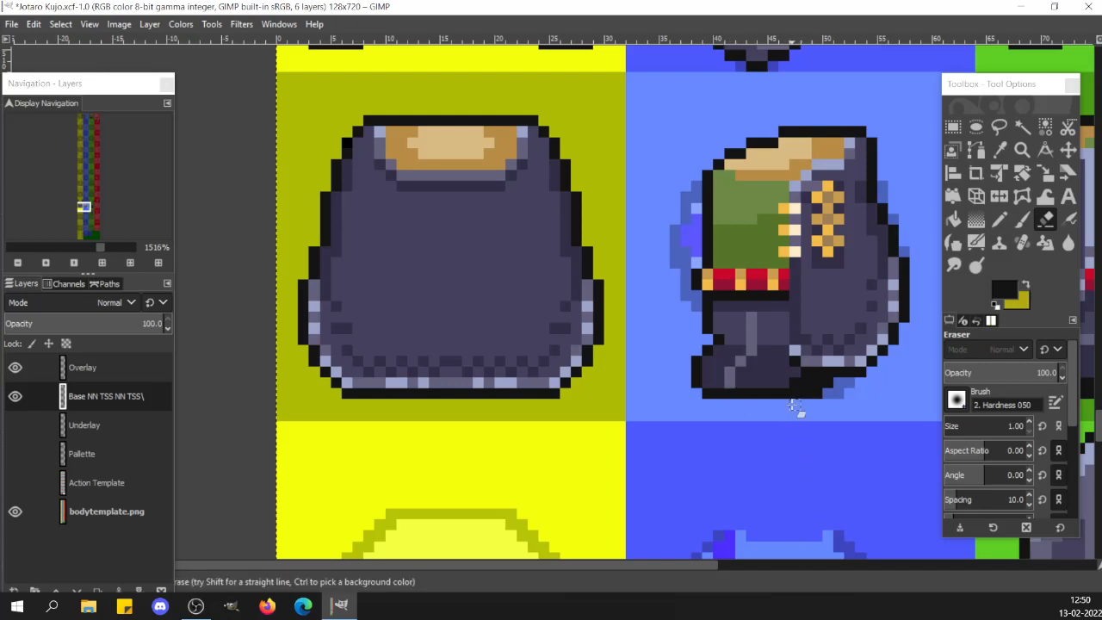
Repaint the side-view coat's collar trim on the Overlay layer with sampled light and medium purples, and save the file
click(43, 244)
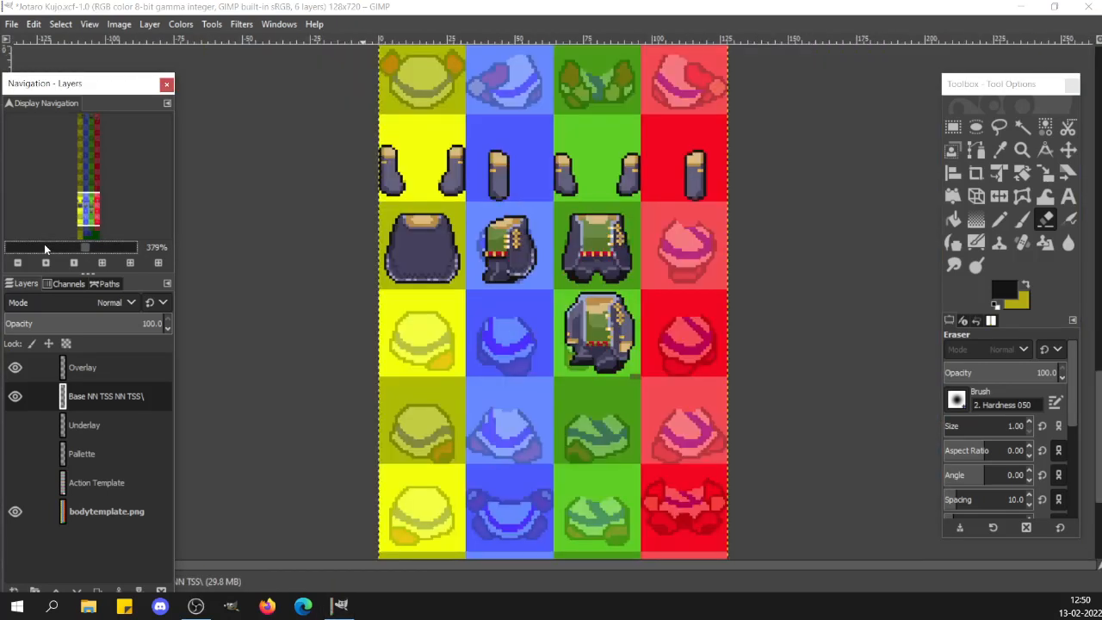
click(111, 243)
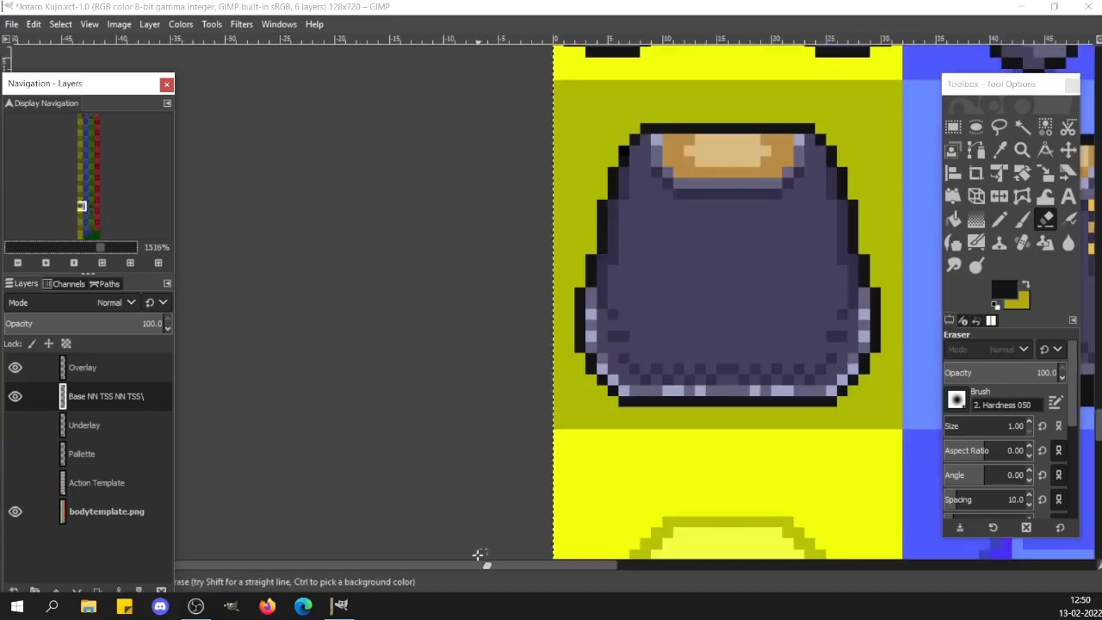
mouse_move(477, 564)
mouse_down()
mouse_move(693, 563)
mouse_move(477, 564)
mouse_up()
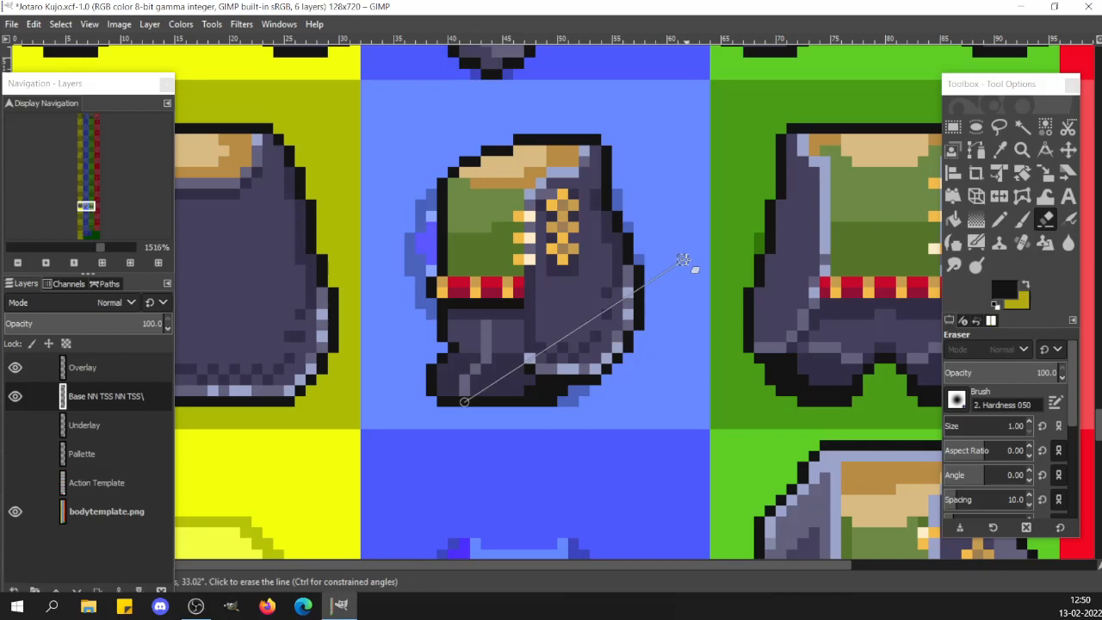
key(shift+e)
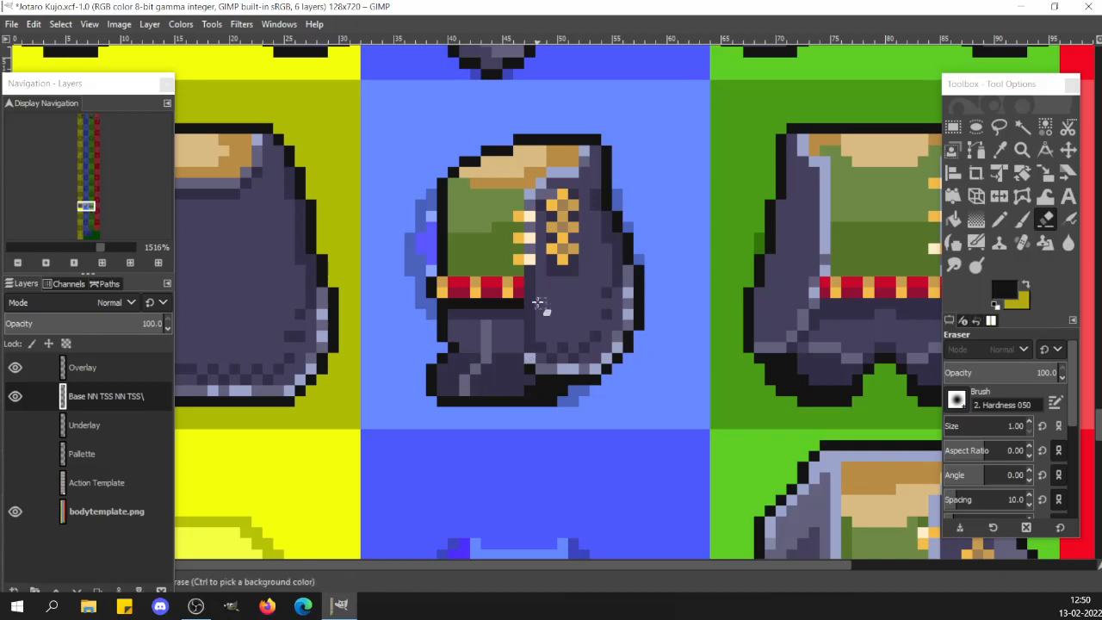
key(n)
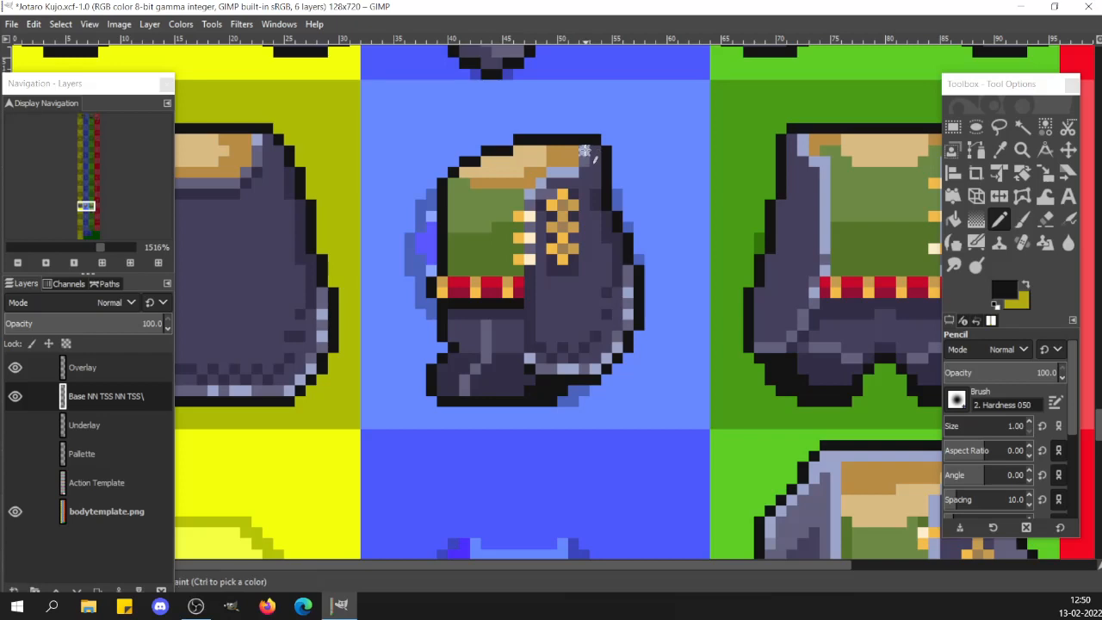
click(86, 367)
ctrl+click(573, 170)
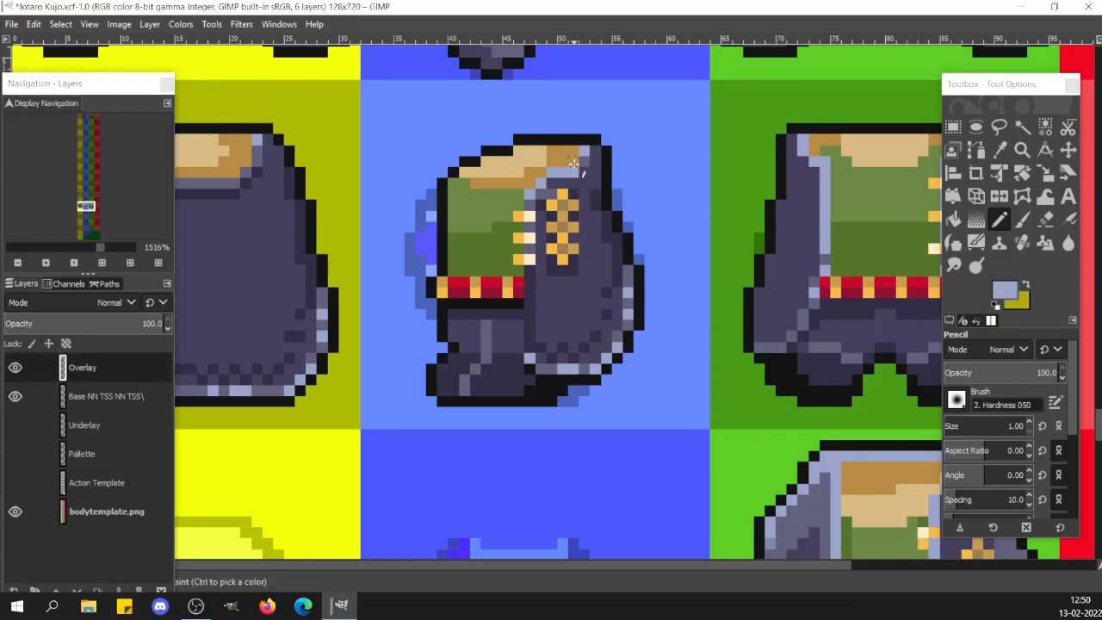
ctrl+click(584, 161)
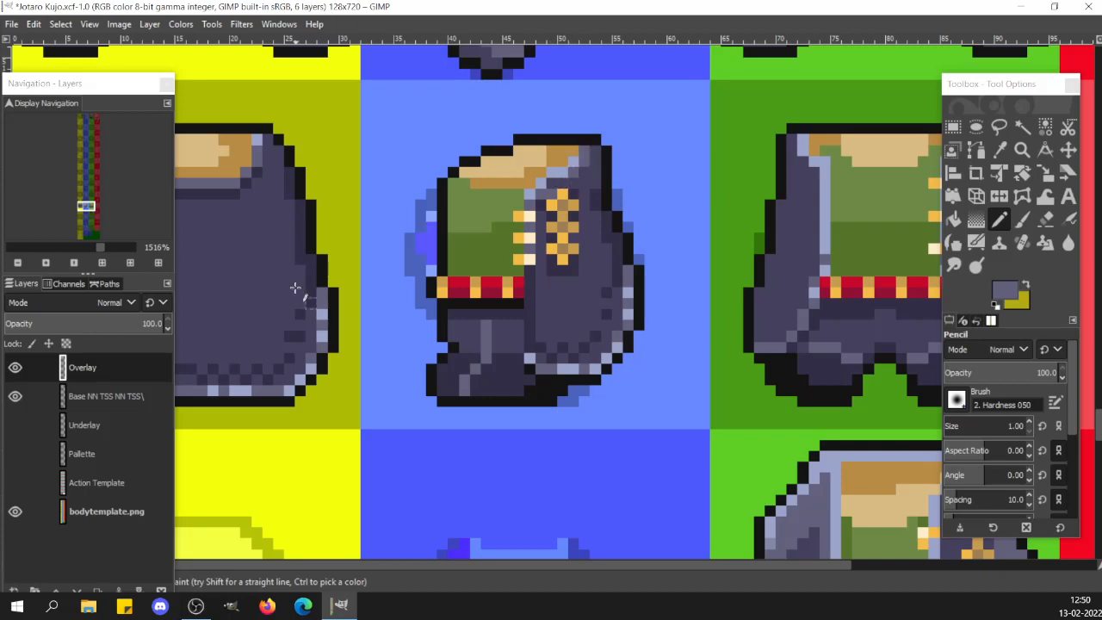
ctrl+click(560, 170)
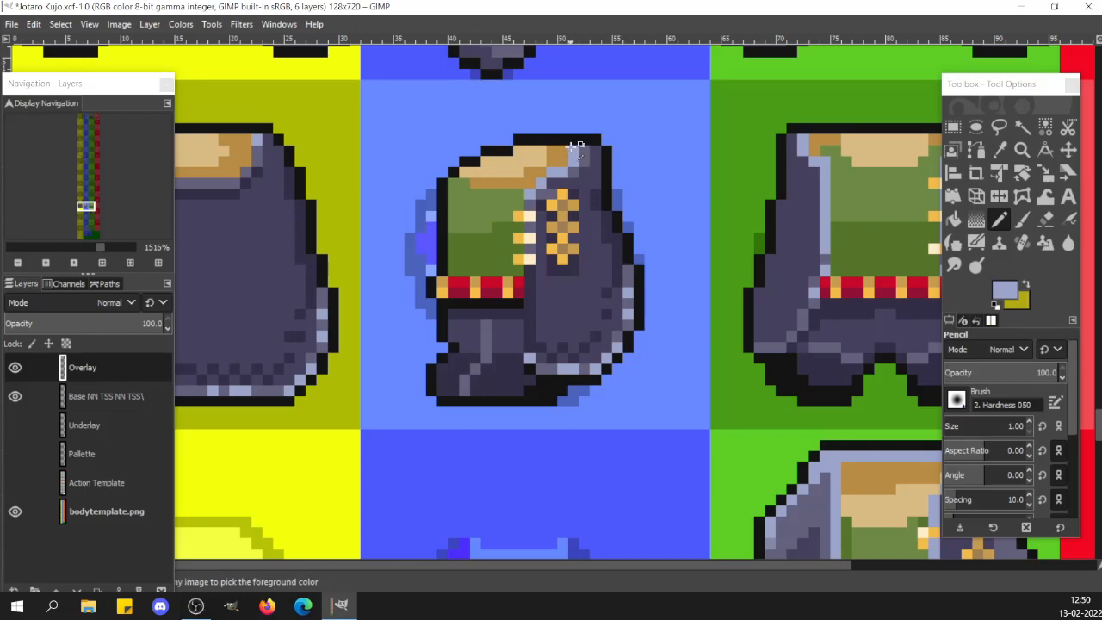
key(ctrl+s)
Merge the Overlay layer down into the Base NN TSS layer
key(r)
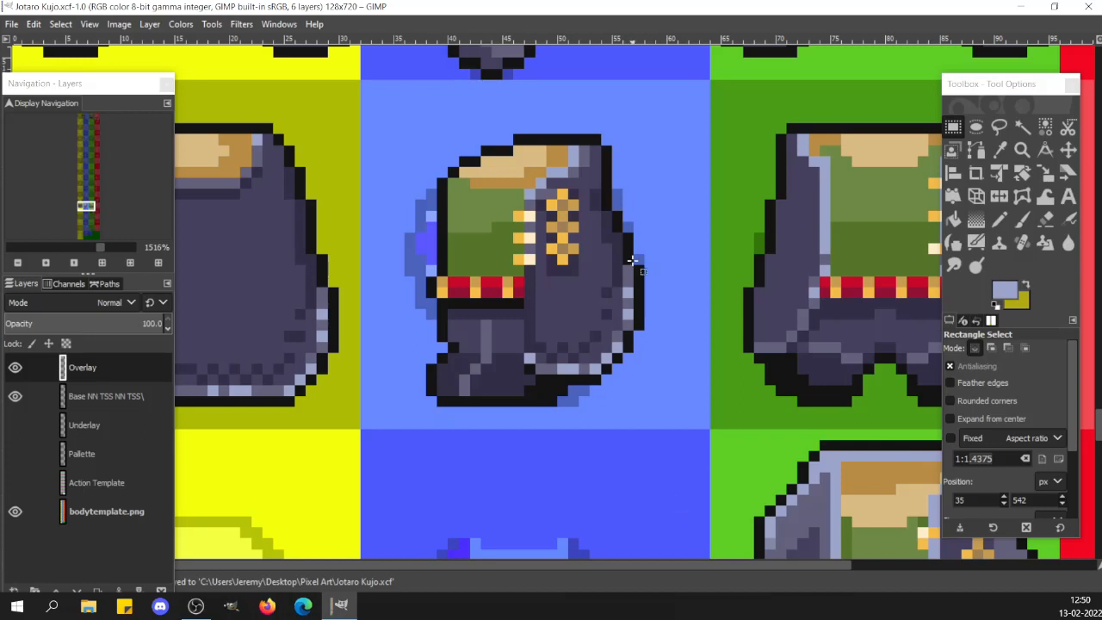
click(45, 254)
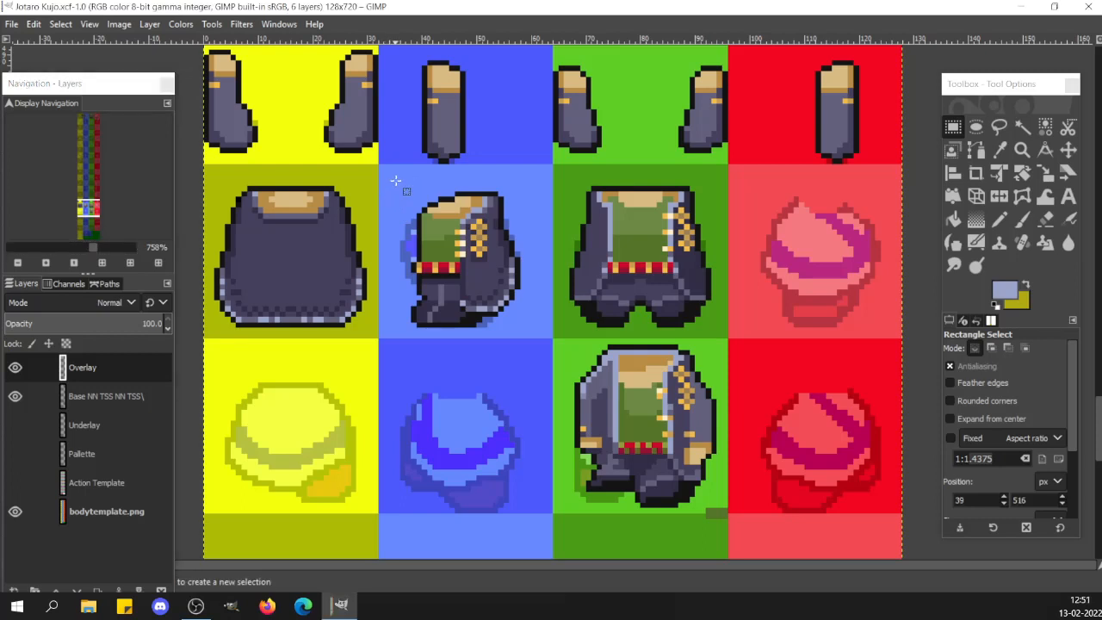
right_click(105, 375)
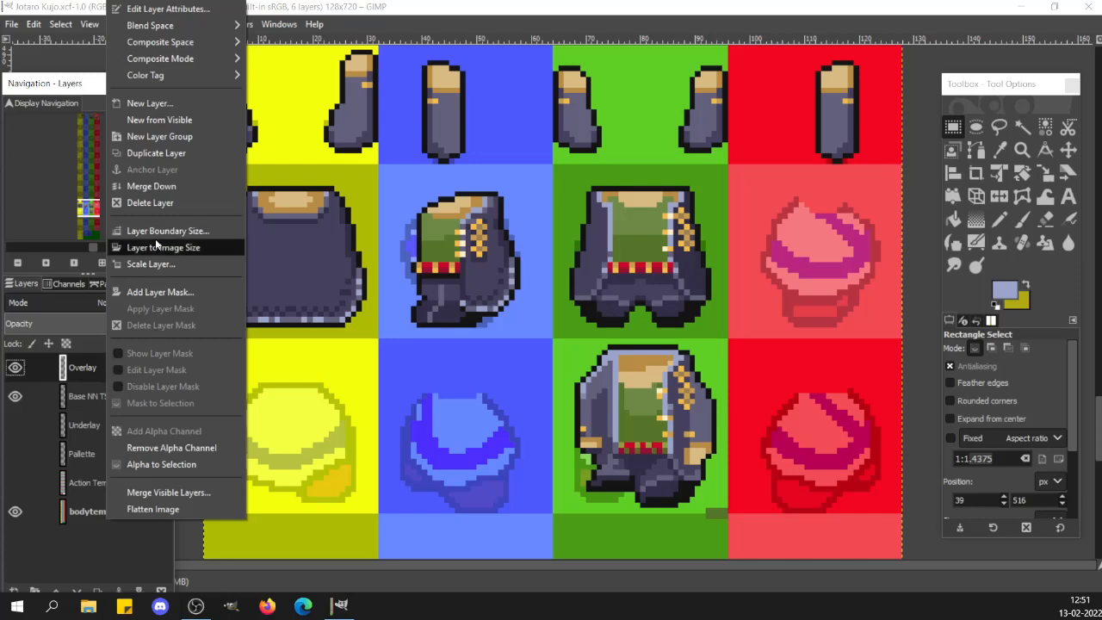
click(156, 186)
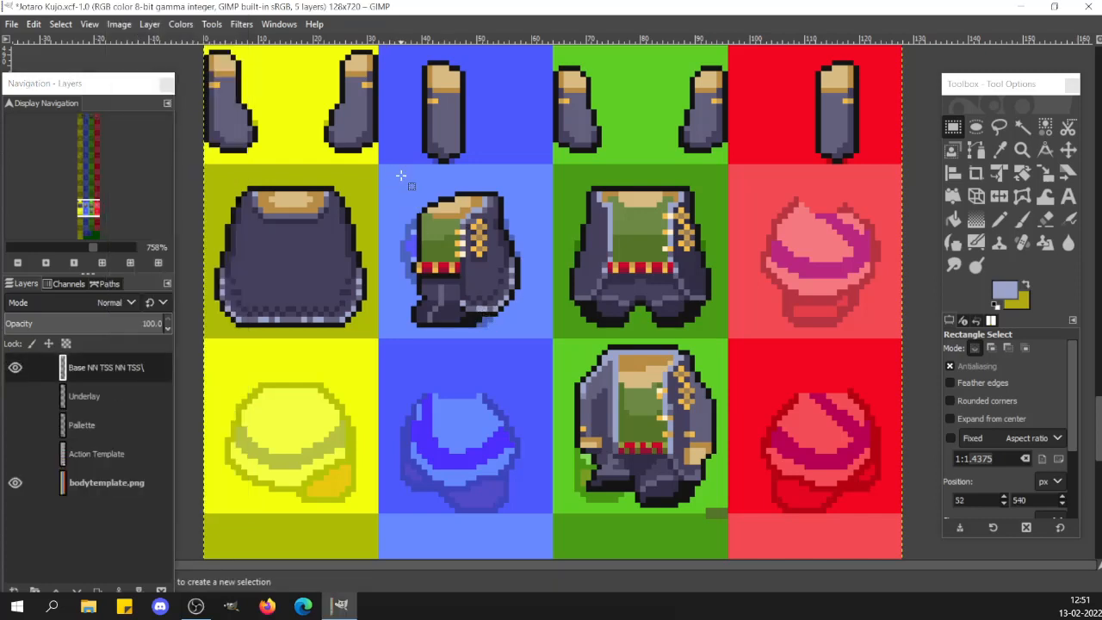
Copy and paste the blue column's side-view coat sprite and flip the pasted copy horizontally
drag(400, 176, 527, 333)
key(ctrl+c)
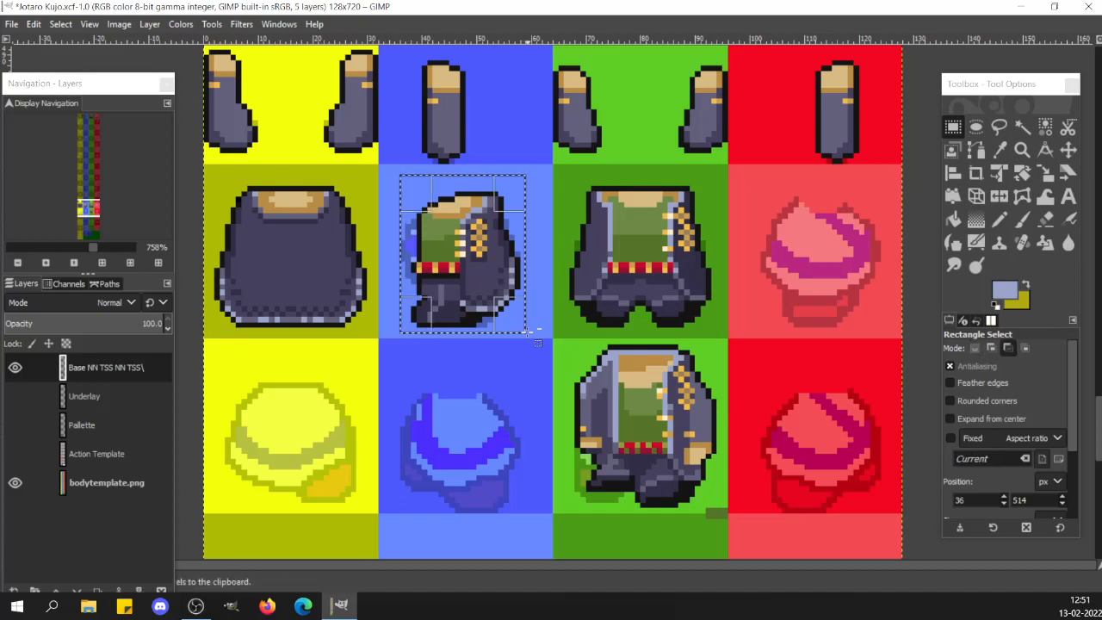
key(ctrl+v)
key(shift+f)
click(483, 277)
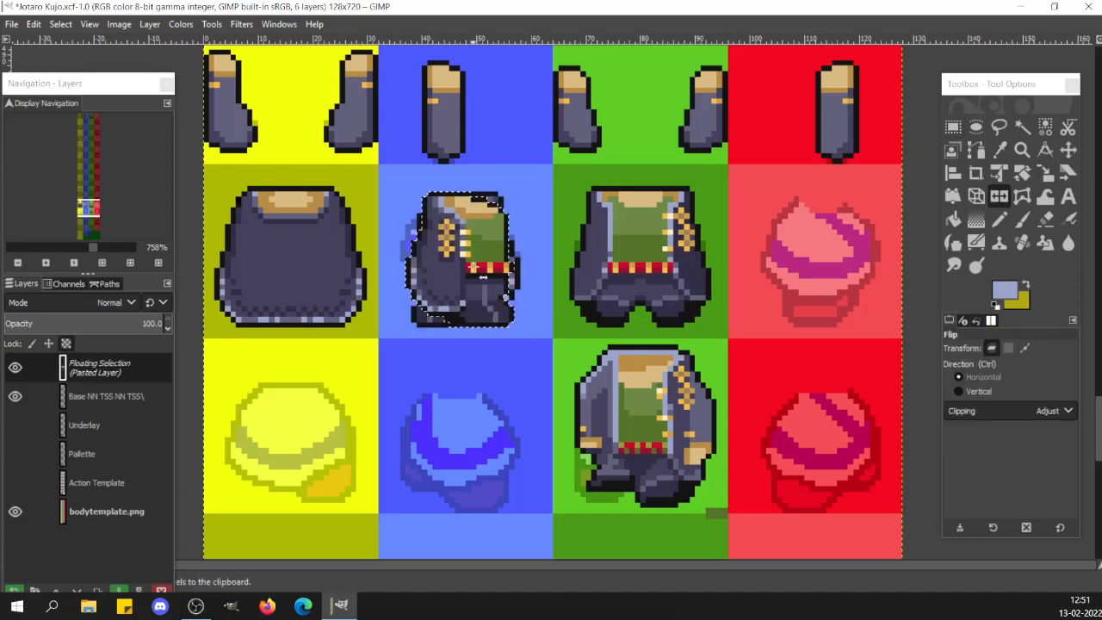
Move the flipped side-view copy over the body template in the red column's matching row and anchor it
key(m)
key(shift+Right)
key(shift+Right)
key(shift+Right)
key(shift+Right)
key(shift+Right)
key(shift+Right)
key(shift+Right)
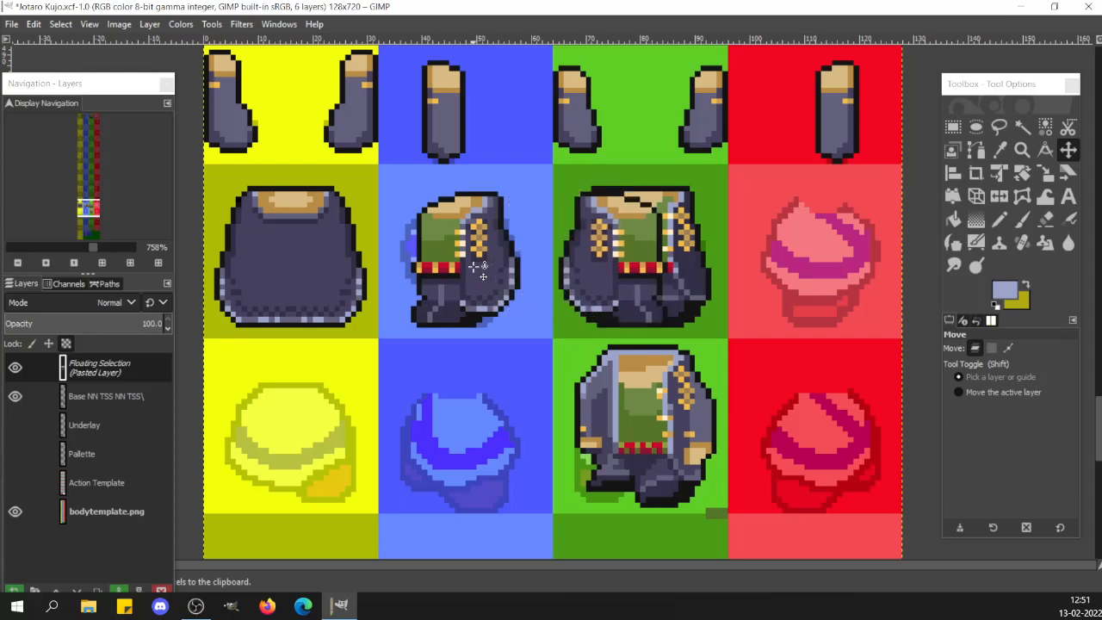
key(shift+Right)
key(shift+Right)
key(shift+Right)
key(shift+Right)
key(shift+Right)
key(shift+Right)
key(shift+Right)
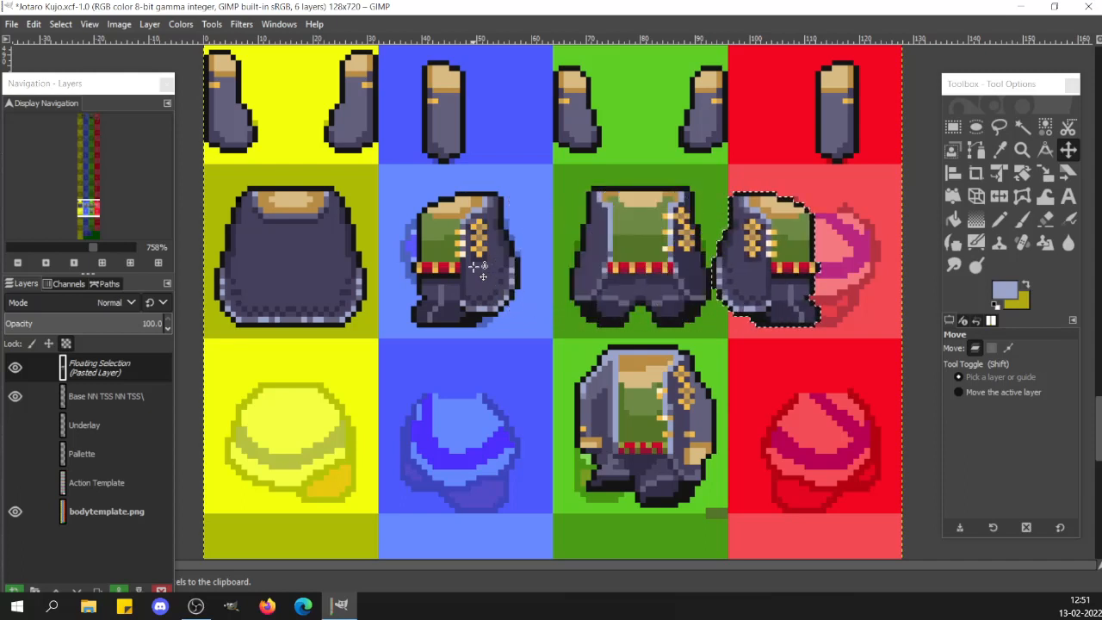
key(shift+Right)
key(shift+Right)
key(shift+Right)
key(shift+Right)
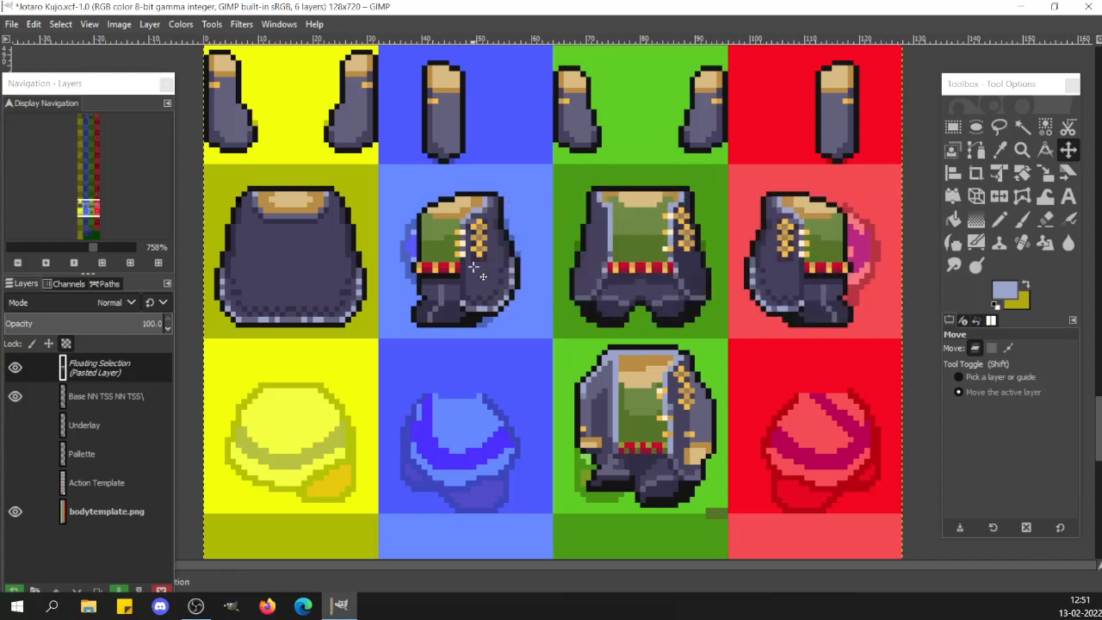
key(shift+Right)
key(shift+Right)
key(shift+Right)
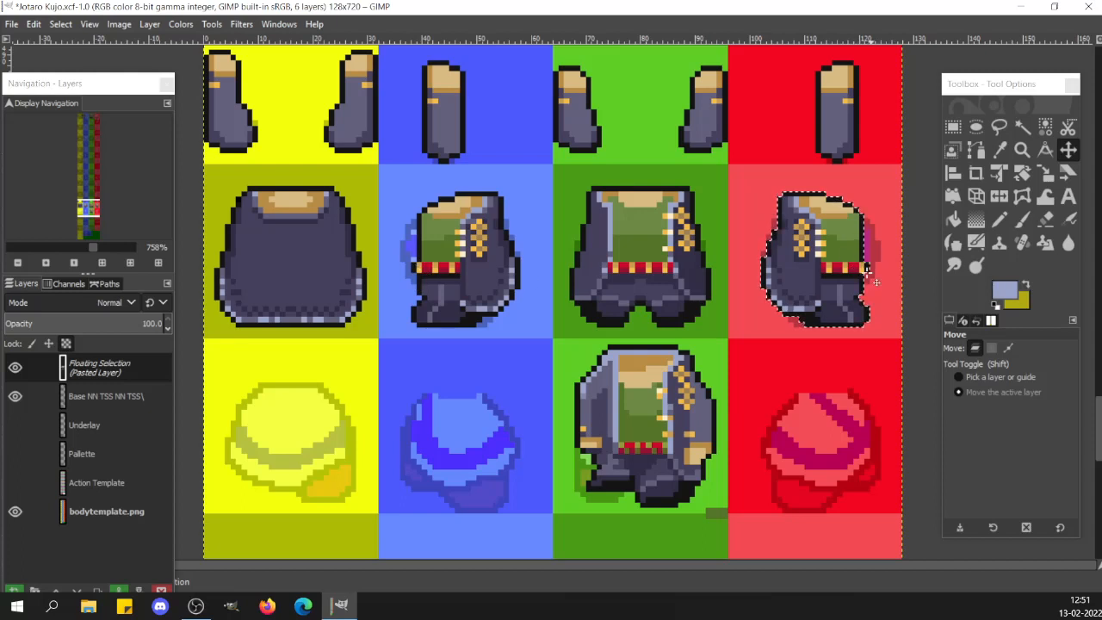
key(r)
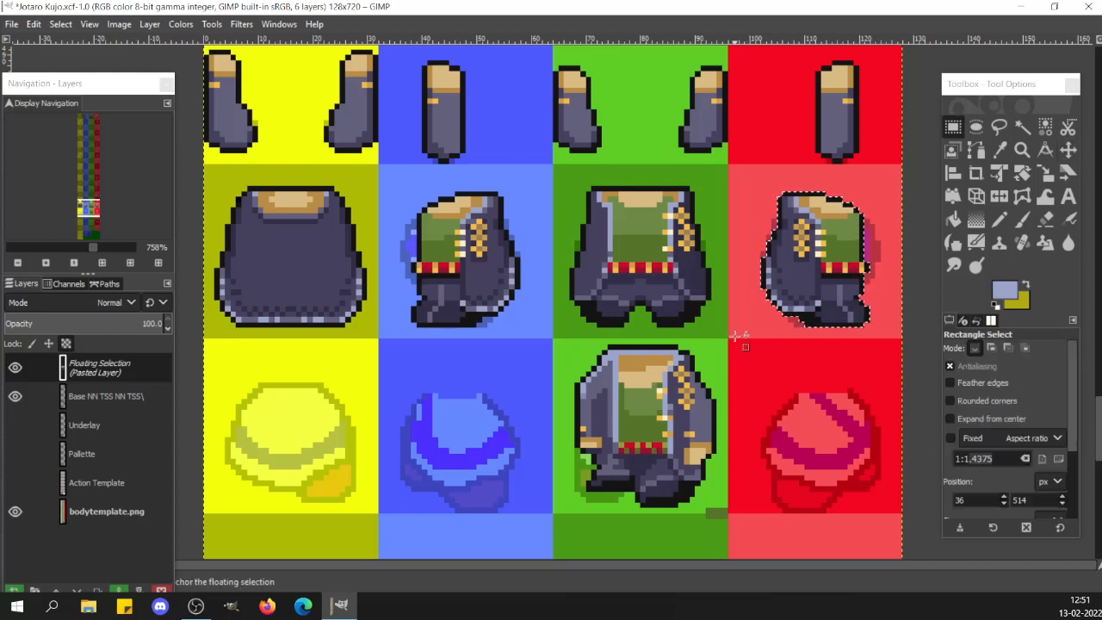
click(733, 324)
Paint over the gold chain on the red column's side-view coat with the sampled dark purple coat colour
key(n)
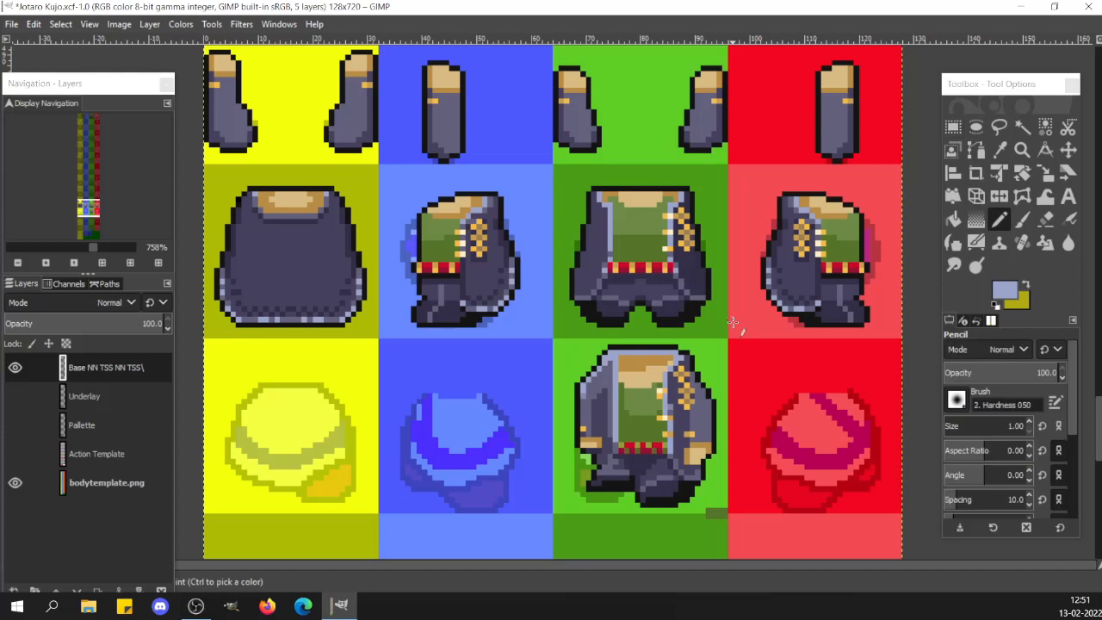
ctrl+click(796, 264)
mouse_move(800, 252)
mouse_down()
mouse_move(799, 222)
mouse_move(799, 239)
mouse_up()
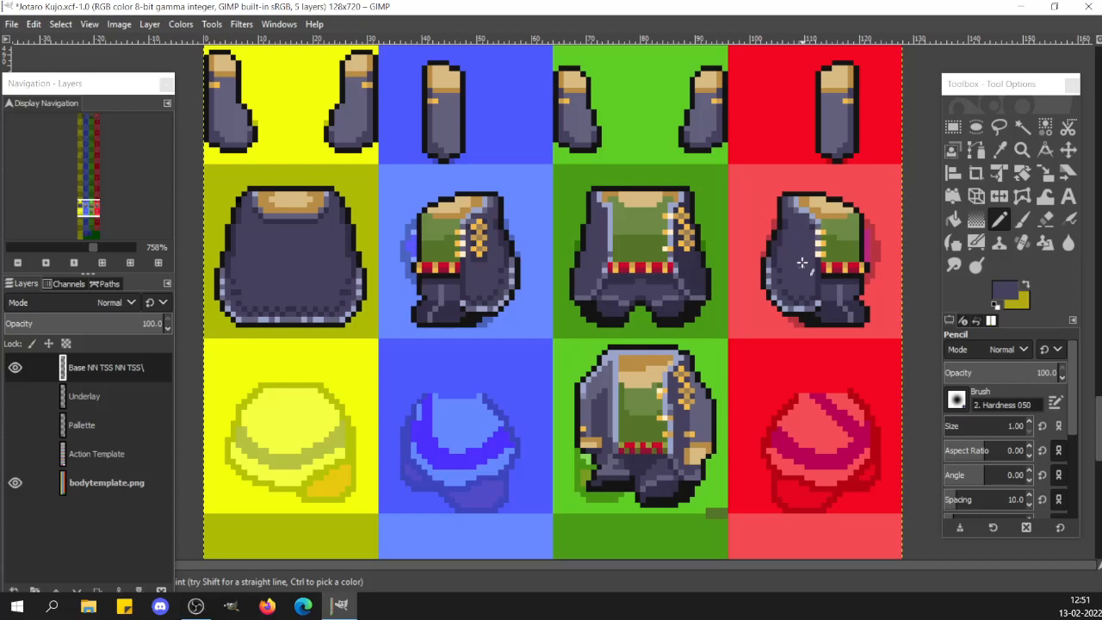
key(r)
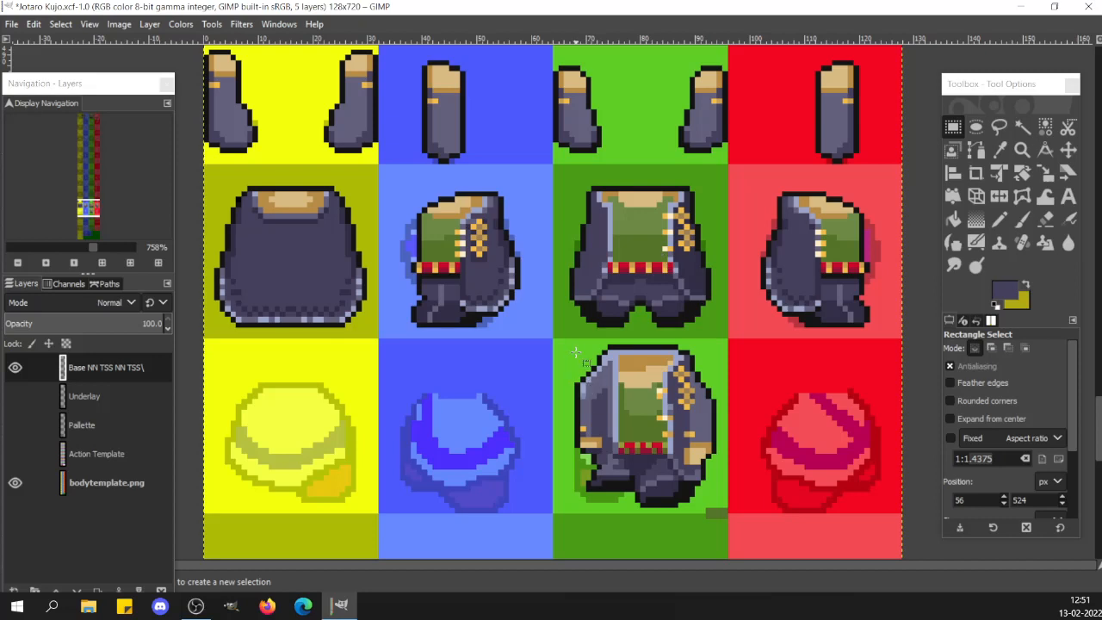
drag(569, 342, 720, 512)
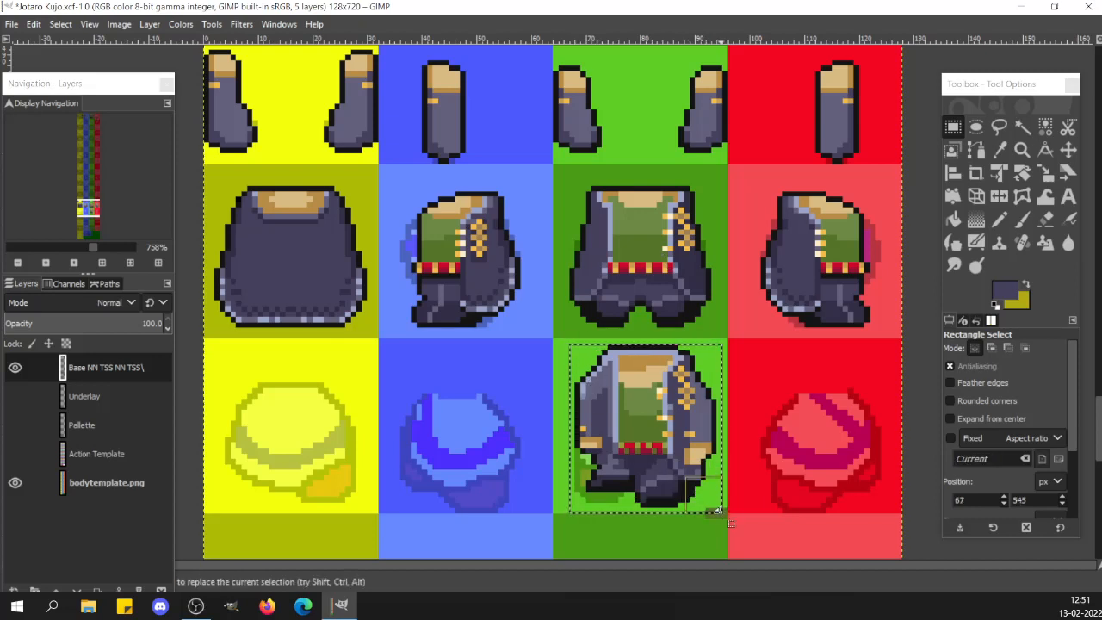
drag(564, 176, 724, 334)
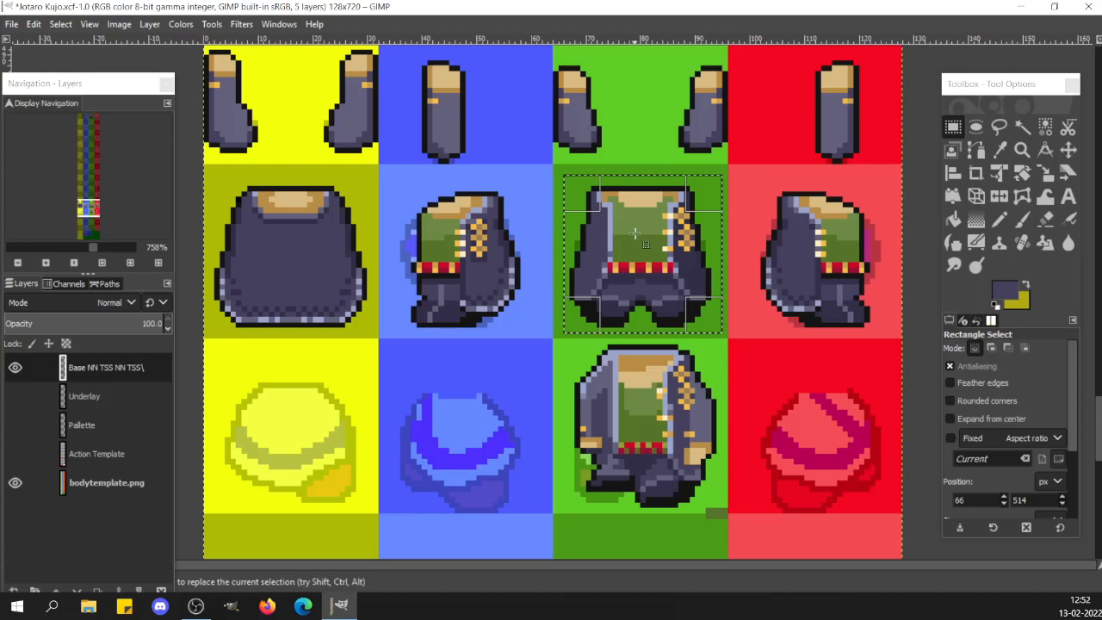
click(603, 278)
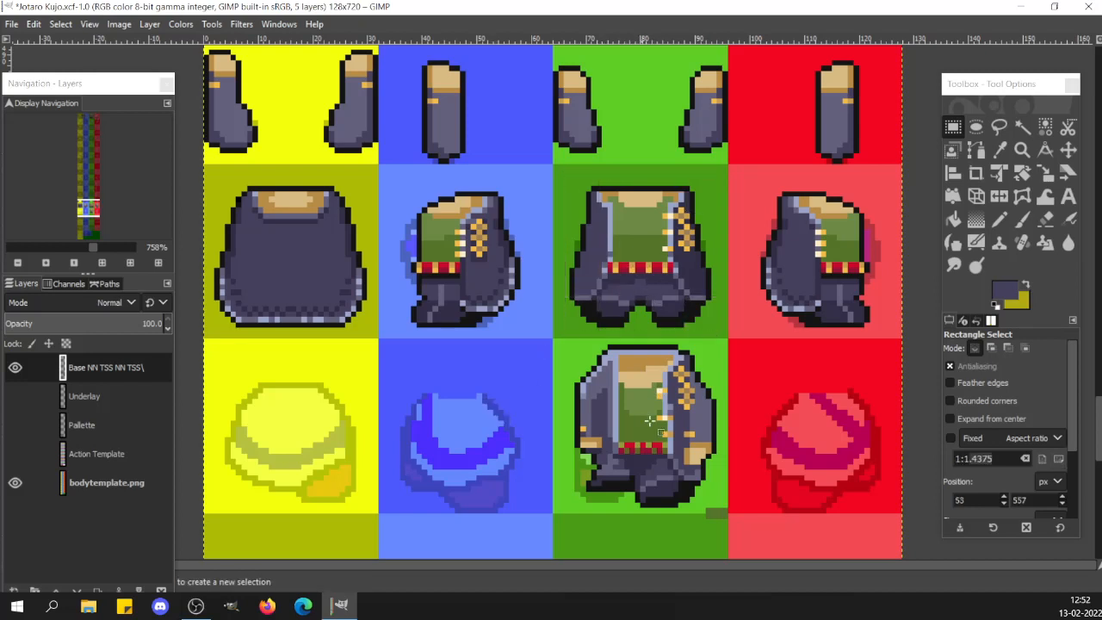